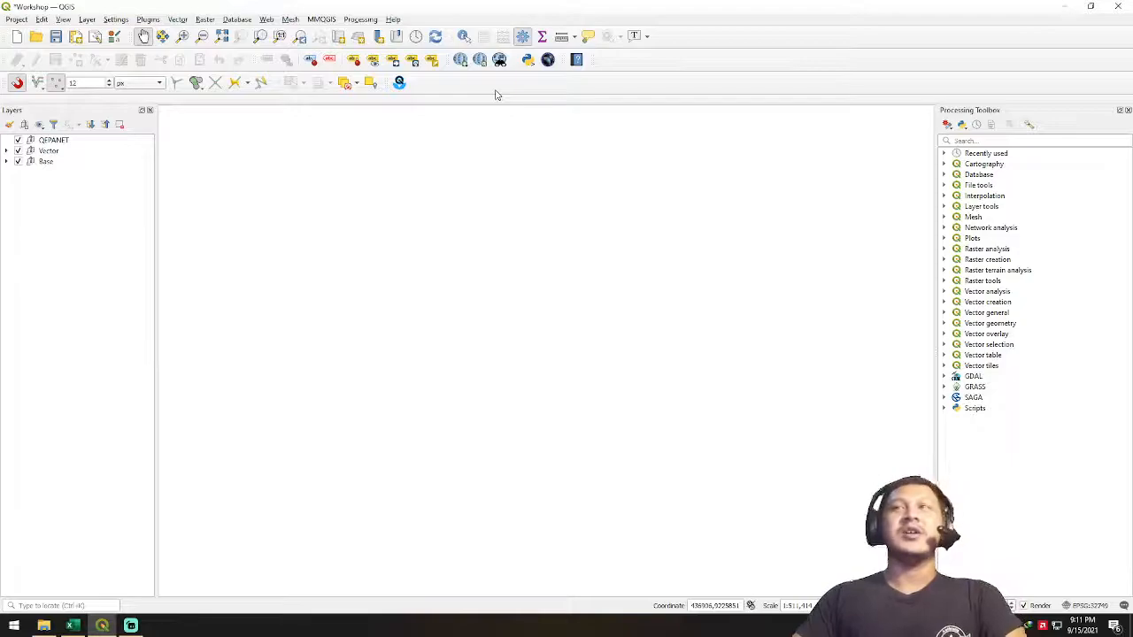
Check the installed QGIS version in the program's About information.
left_click(393, 19)
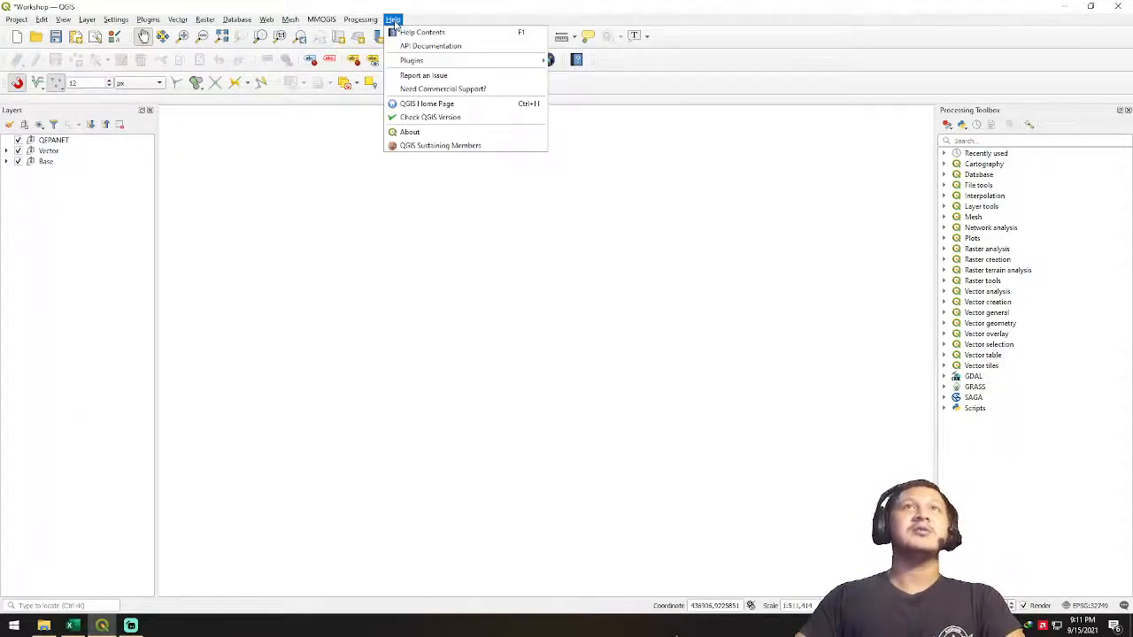
left_click(442, 133)
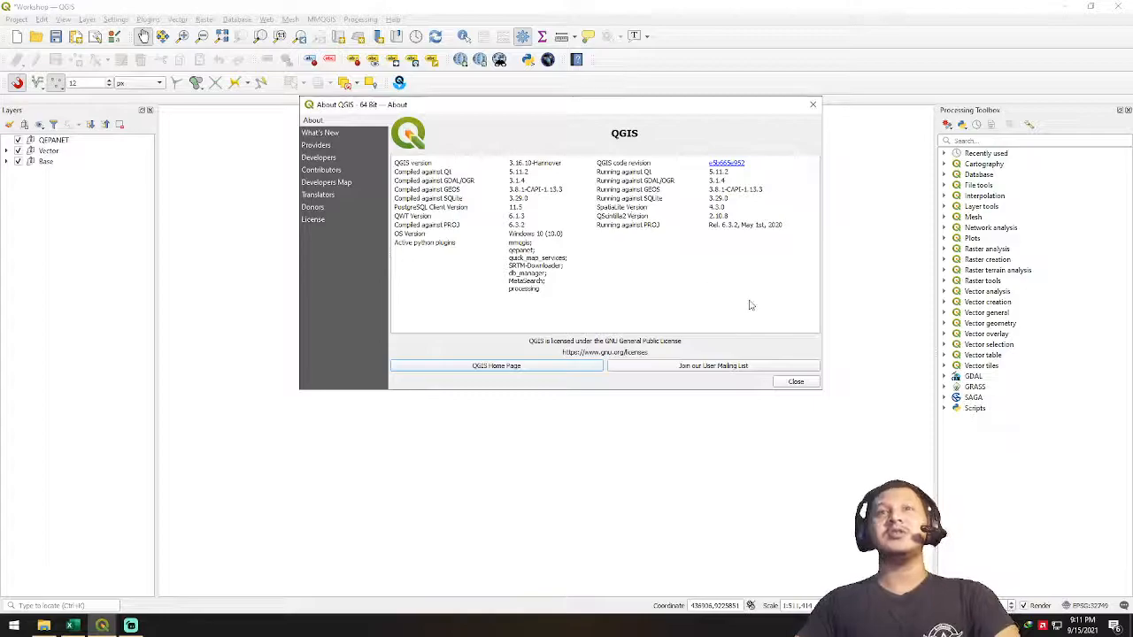
left_click(795, 383)
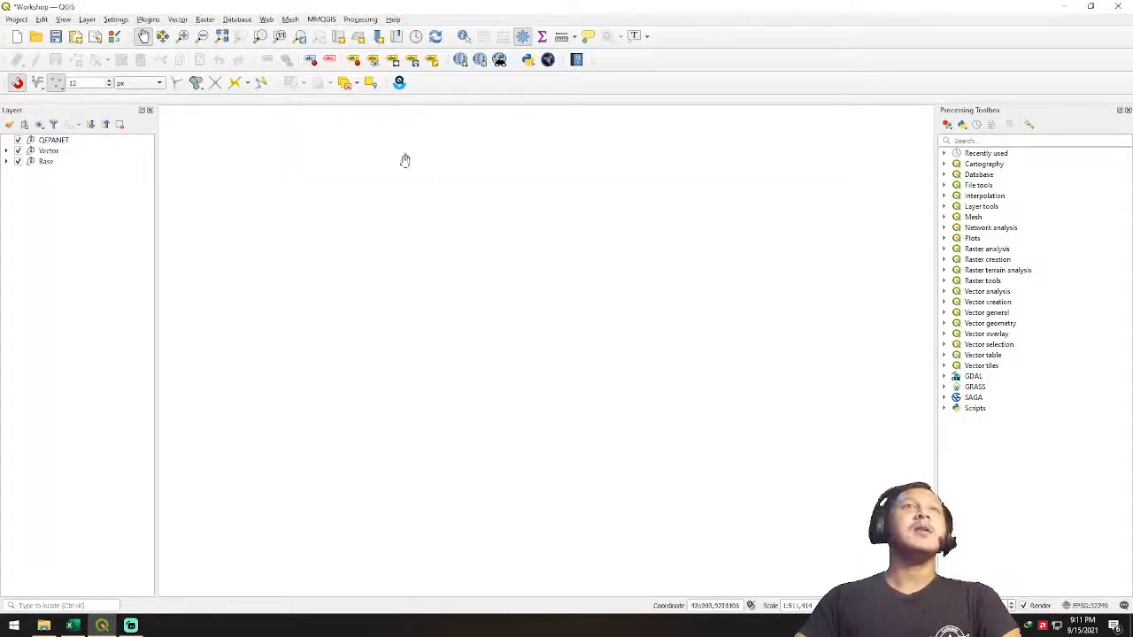
Review the QEPANET plugin's details among the installed plugins.
left_click(149, 20)
left_click(183, 32)
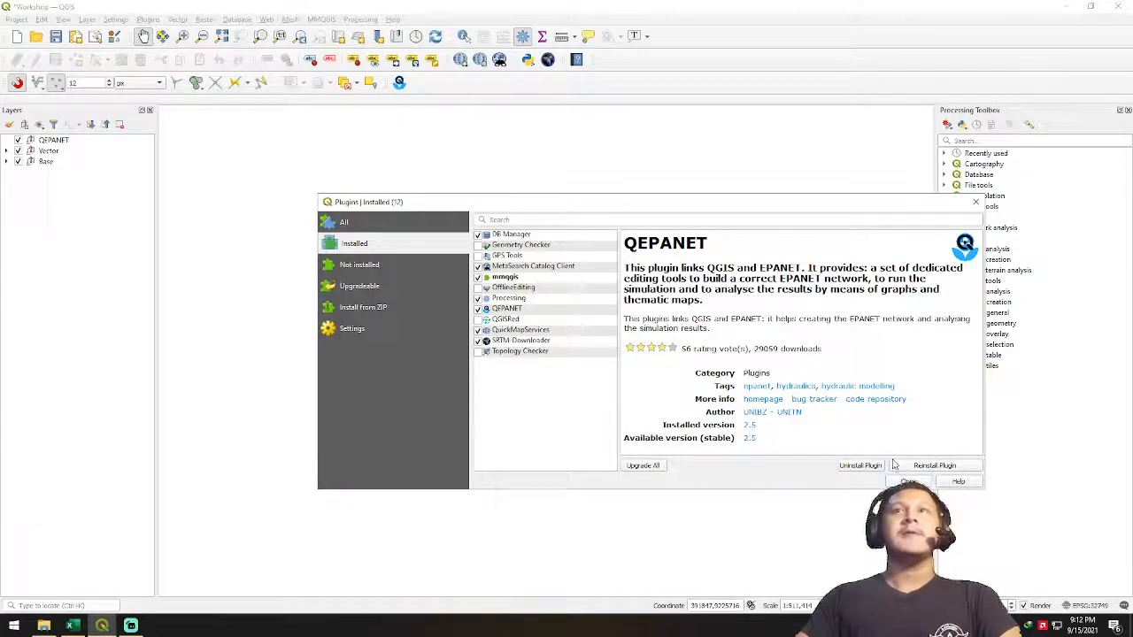
left_click(908, 481)
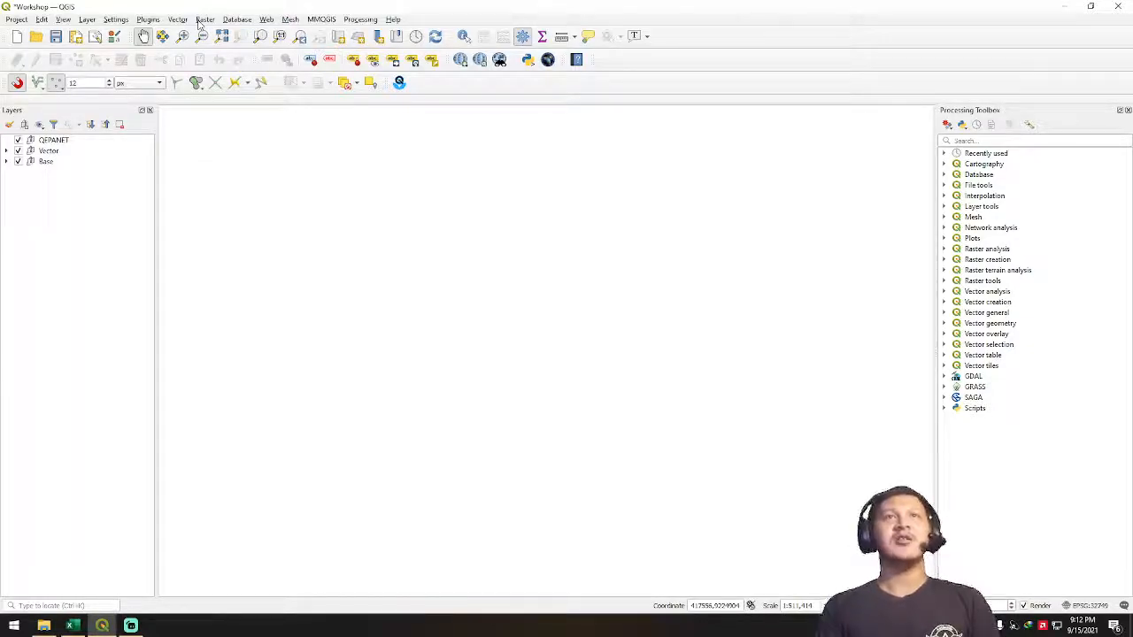
Expand the Base group and make the DEM 01 elevation layer visible on the map.
left_click(7, 162)
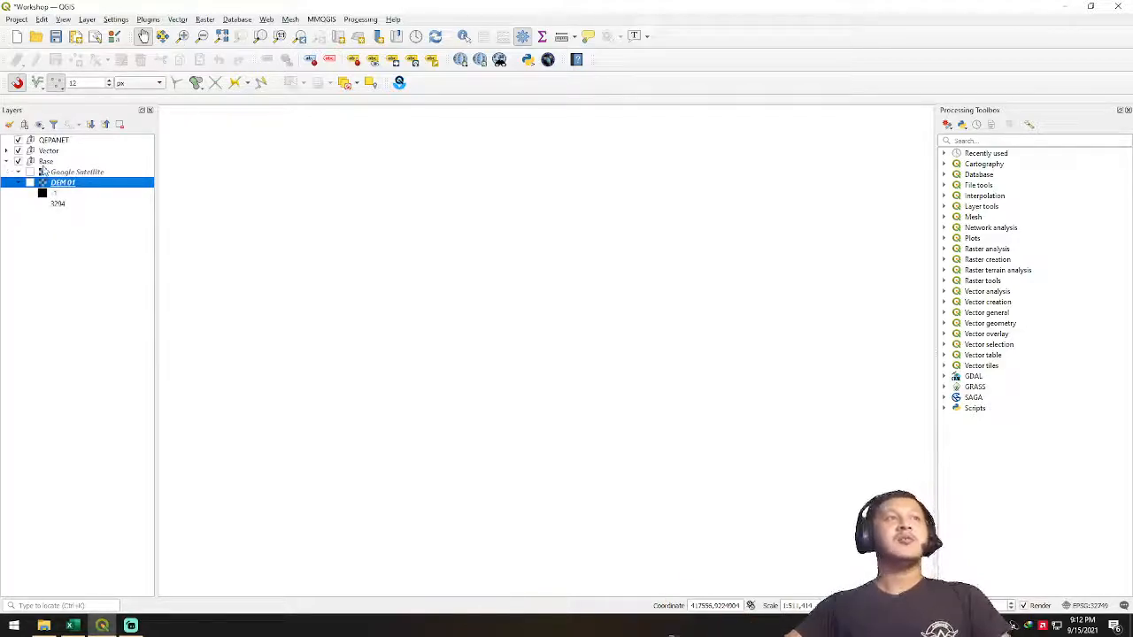
left_click(44, 162)
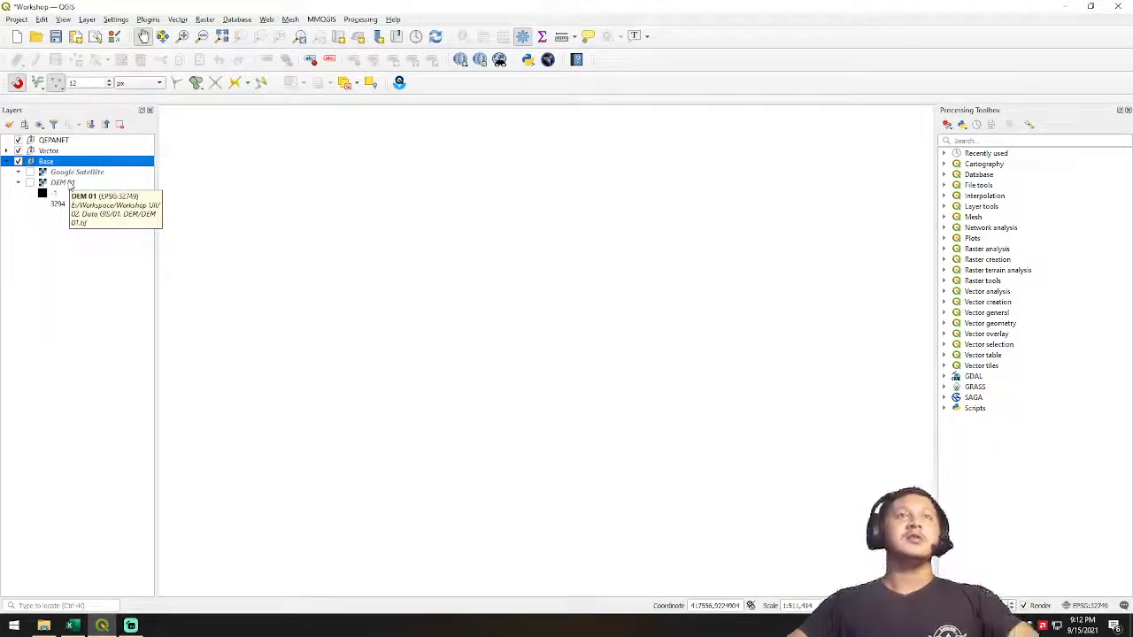
left_click(70, 184)
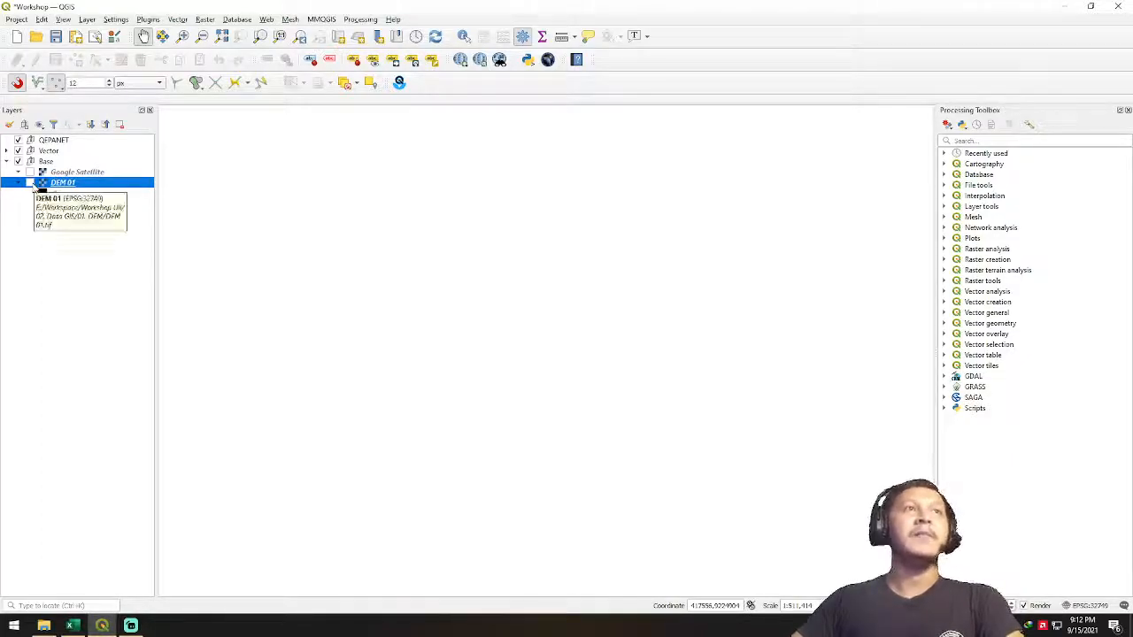
left_click(30, 182)
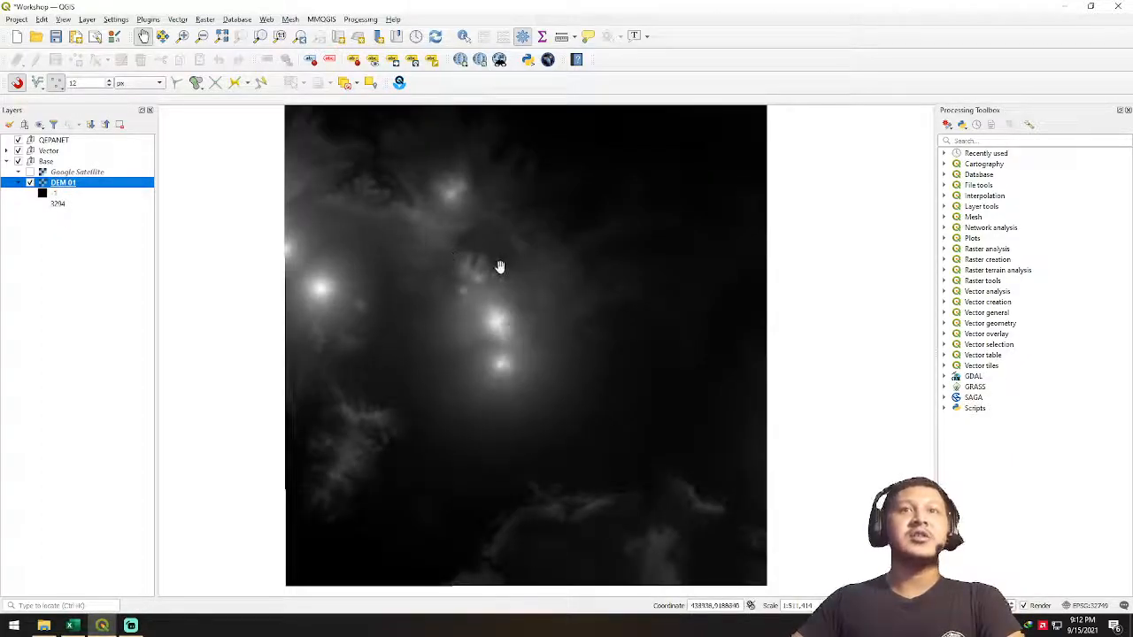
left_click_drag(499, 263, 536, 281)
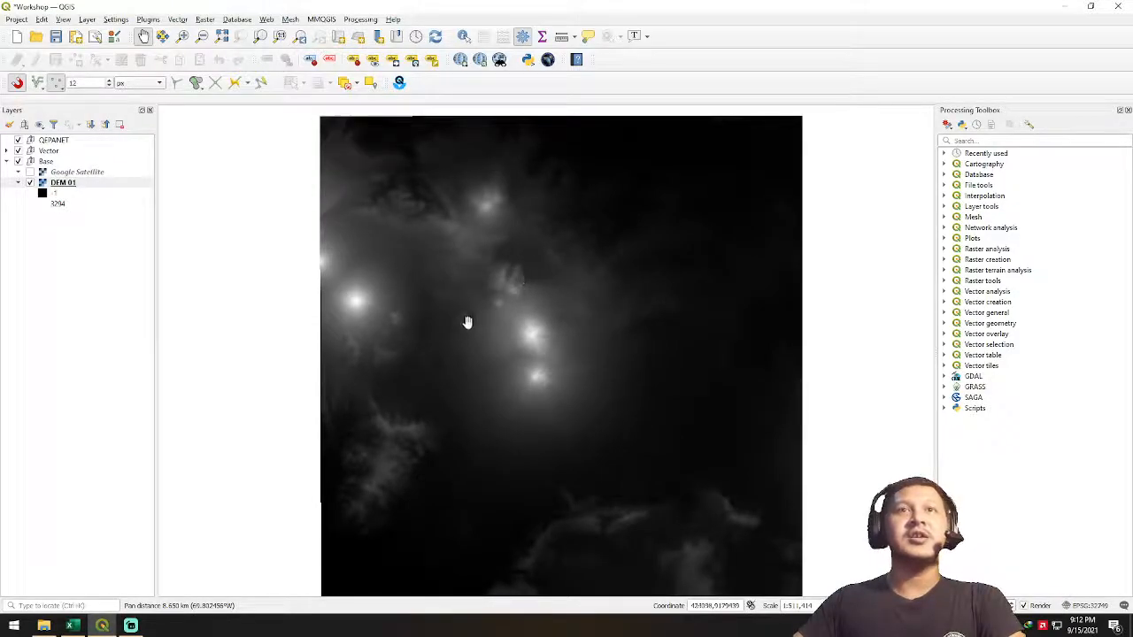
left_click_drag(445, 346, 468, 293)
scroll(467, 293, "up", 1)
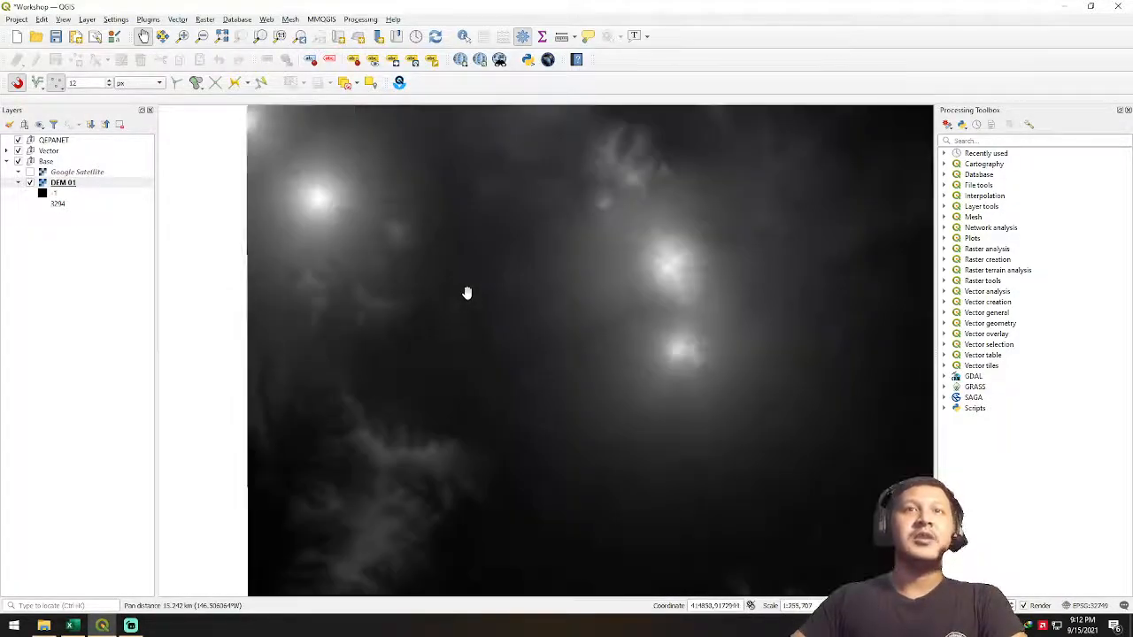
scroll(467, 293, "up", 3)
left_click_drag(469, 253, 491, 346)
scroll(481, 352, "up", 2)
scroll(481, 352, "down", 1)
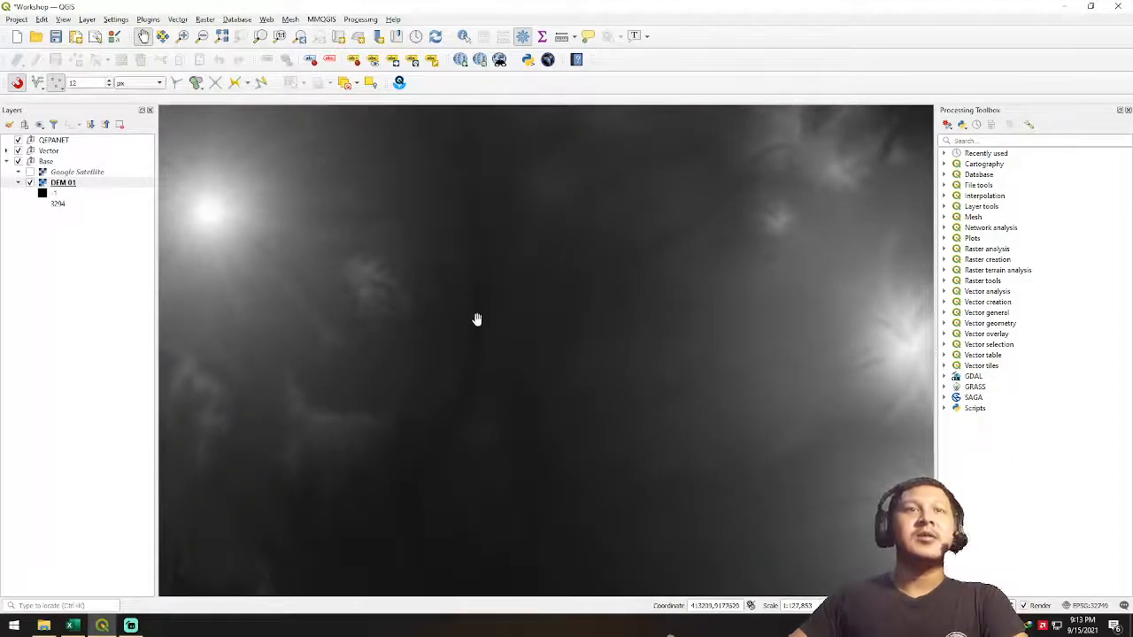
Make the Google Satellite layer in the Base group visible over the DEM.
left_click(99, 185)
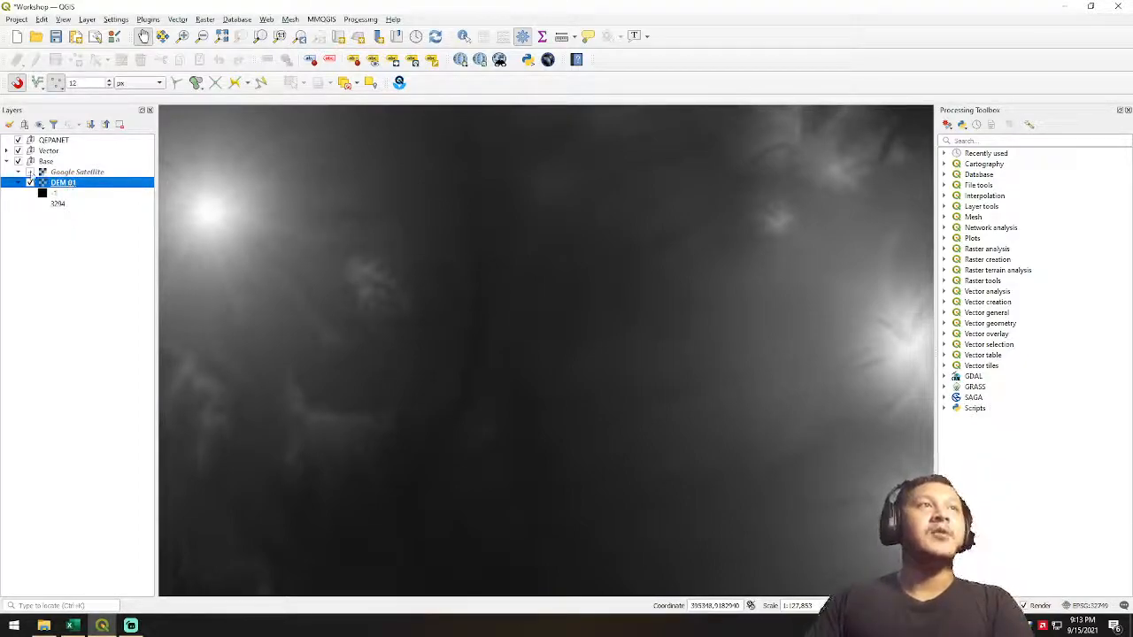
left_click(30, 174)
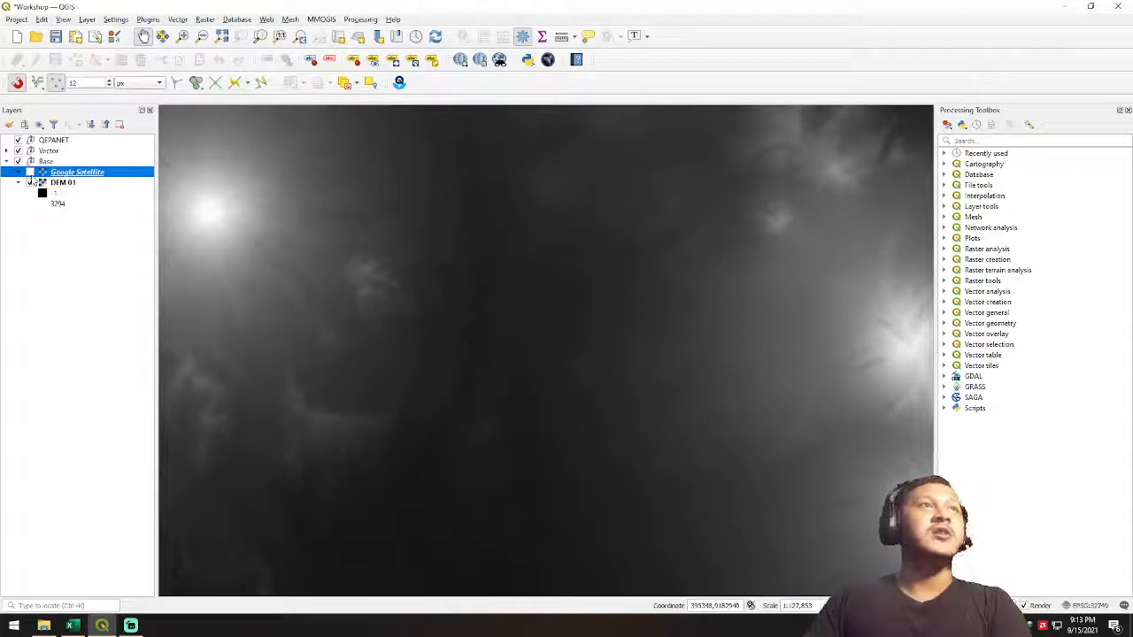
left_click(31, 171)
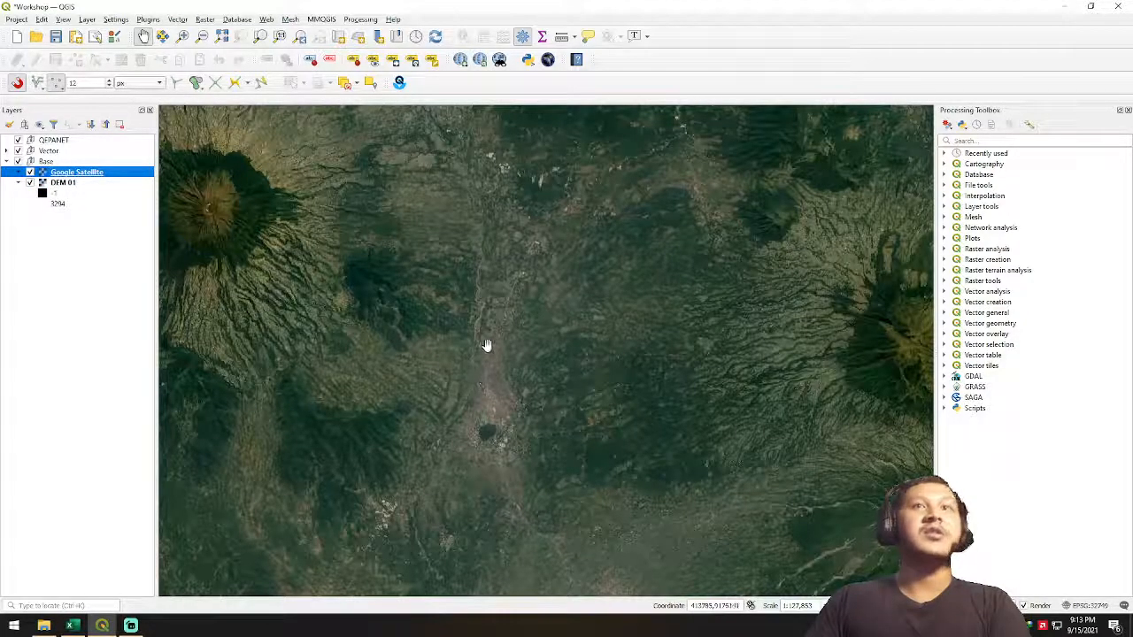
scroll(486, 346, "up", 2)
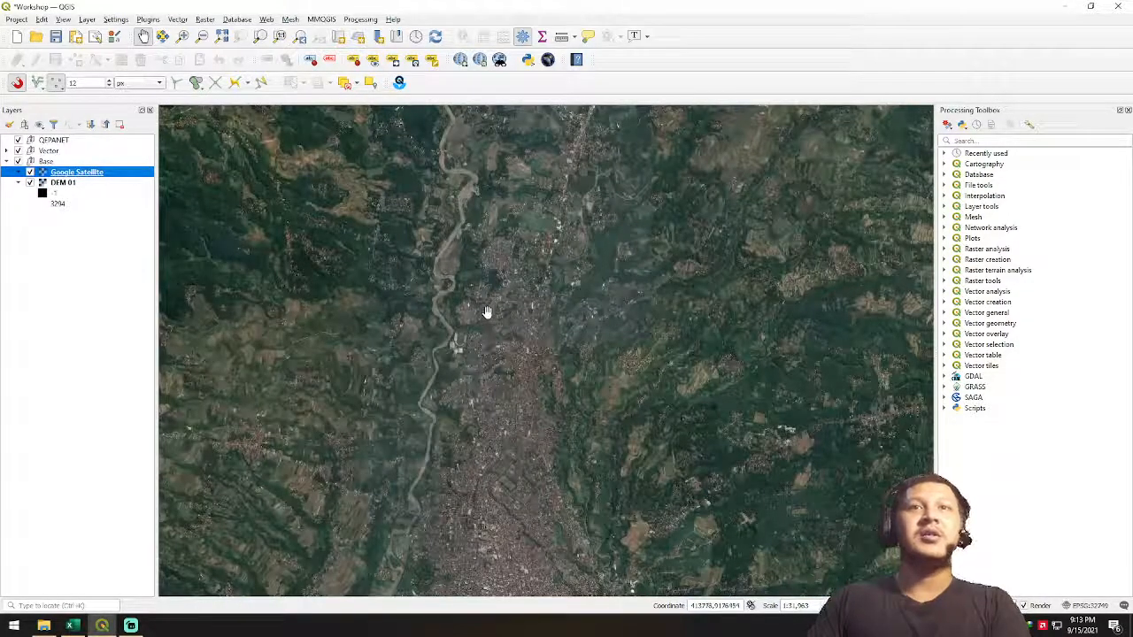
left_click_drag(475, 239, 474, 265)
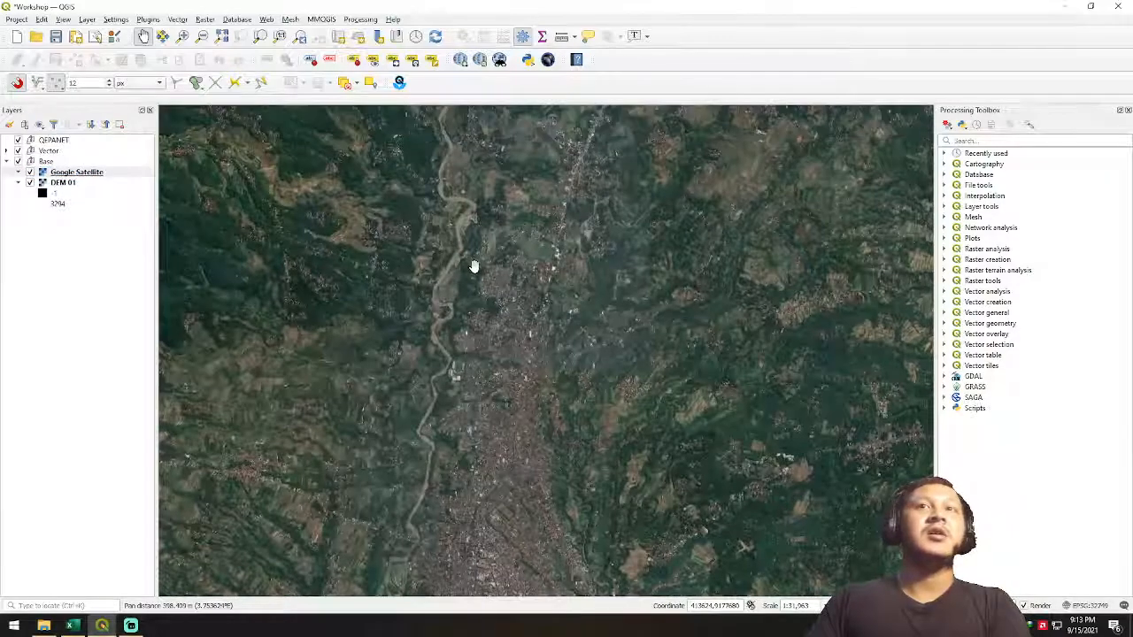
scroll(473, 265, "up", 1)
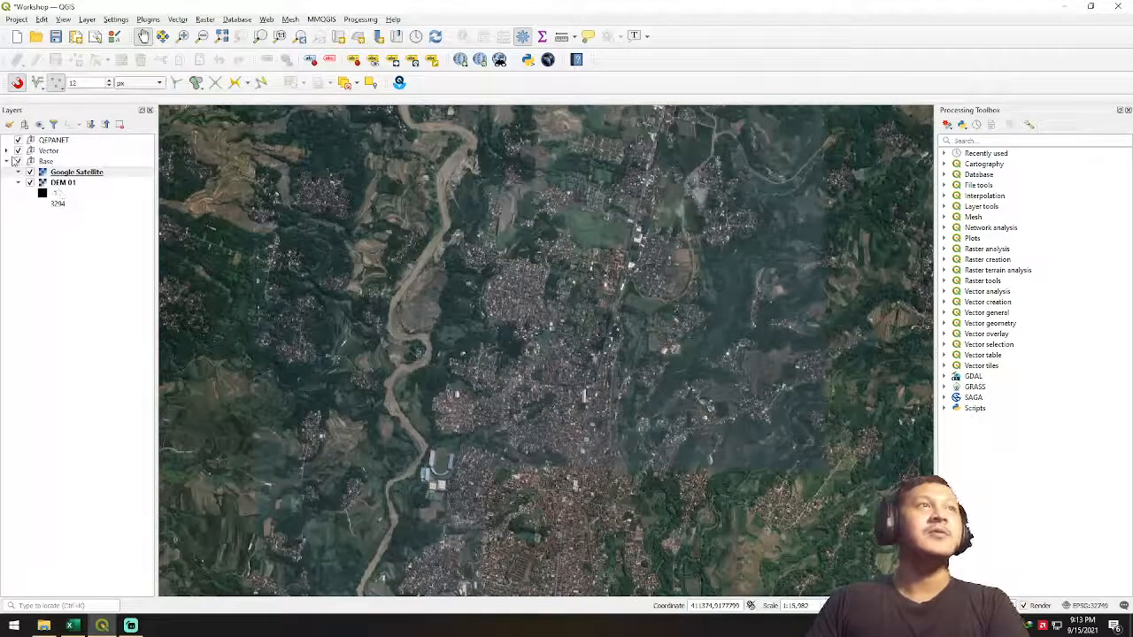
Expand the Vector group and make the Water Meter point layer visible over the satellite imagery.
left_click(7, 151)
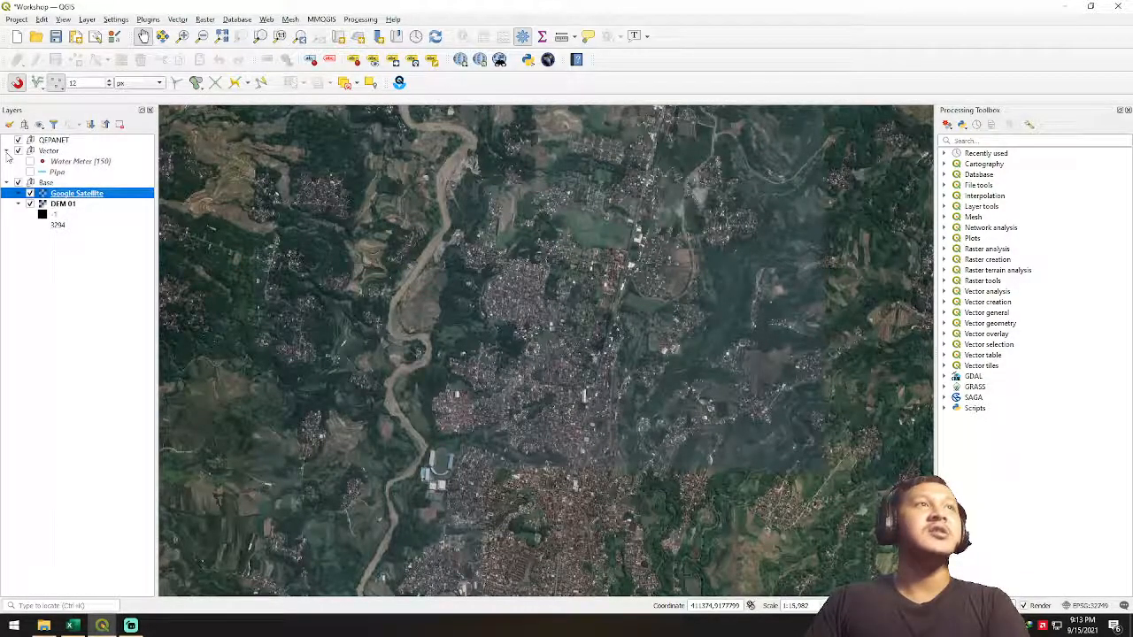
left_click(61, 162)
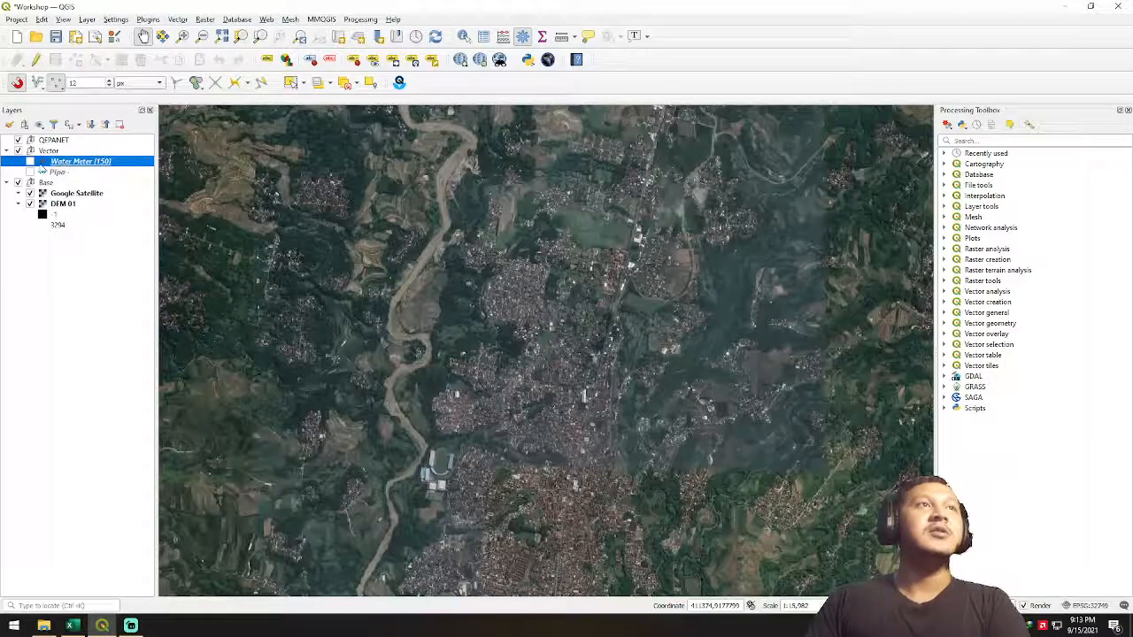
left_click(30, 161)
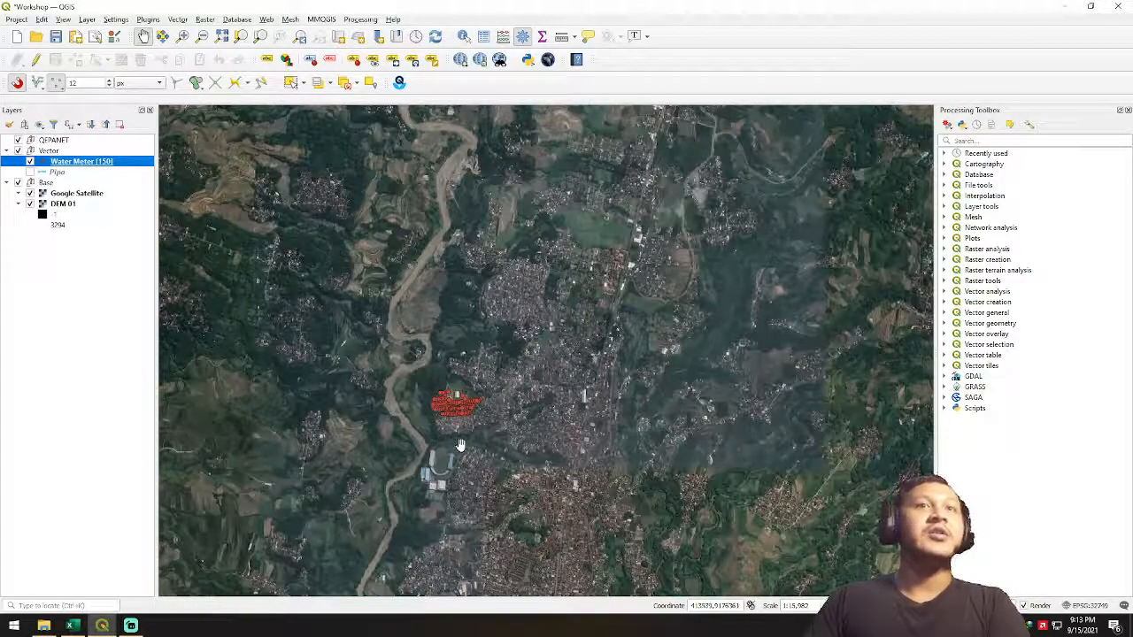
scroll(460, 444, "up", 3)
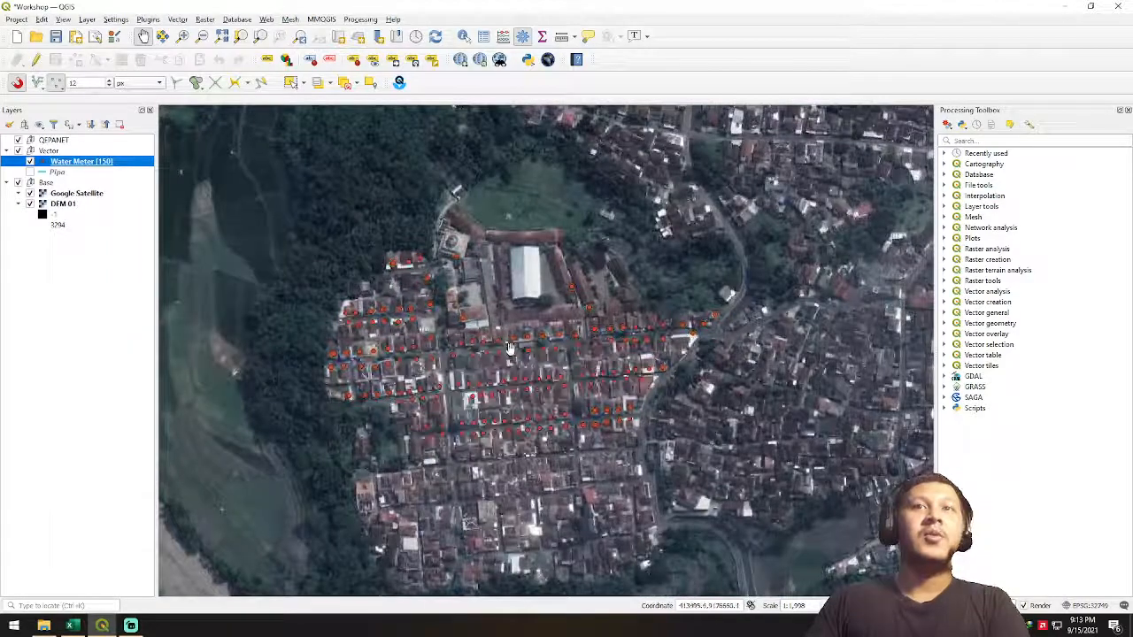
left_click_drag(511, 352, 501, 341)
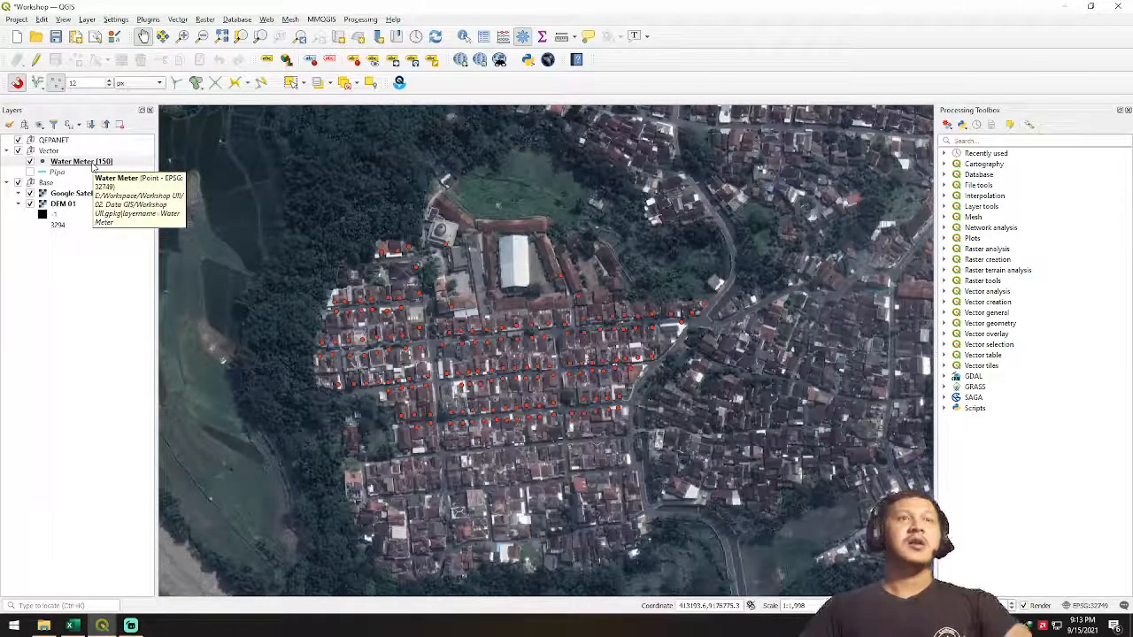
left_click_drag(524, 307, 563, 299)
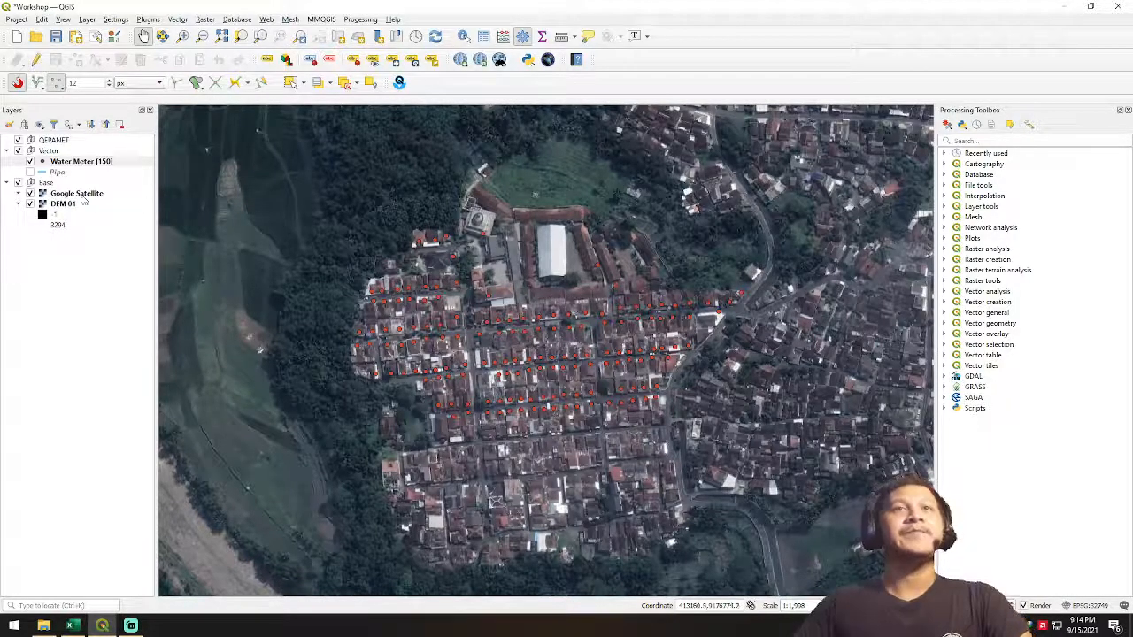
Make the Pipa line layer in the Vector group visible along with the water meters.
left_click(63, 174)
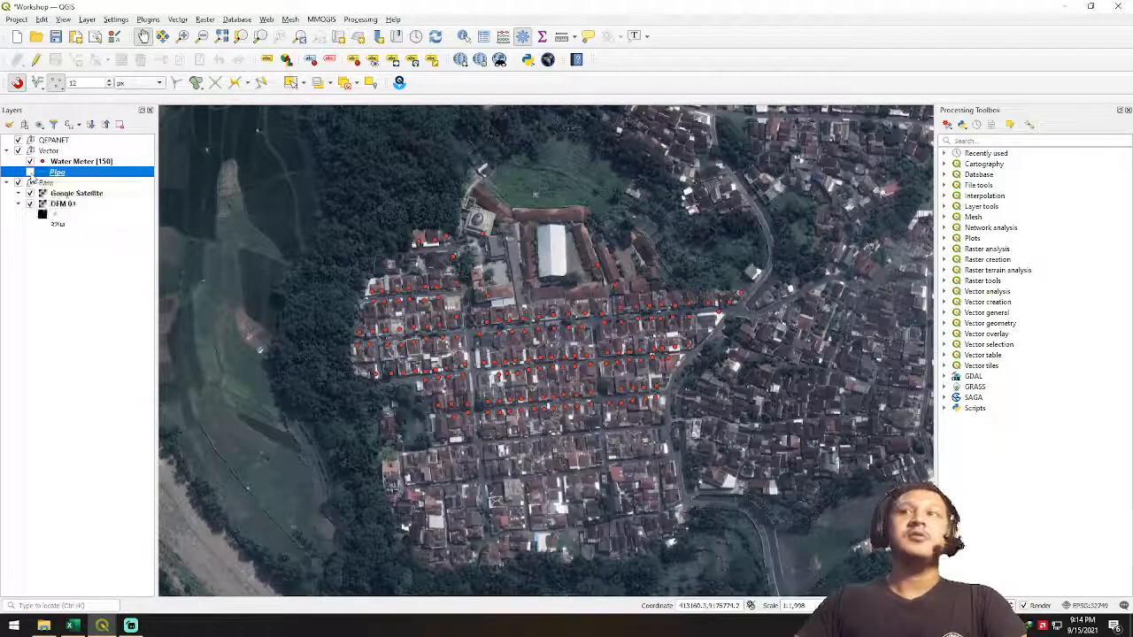
left_click(31, 172)
scroll(678, 318, "up", 2)
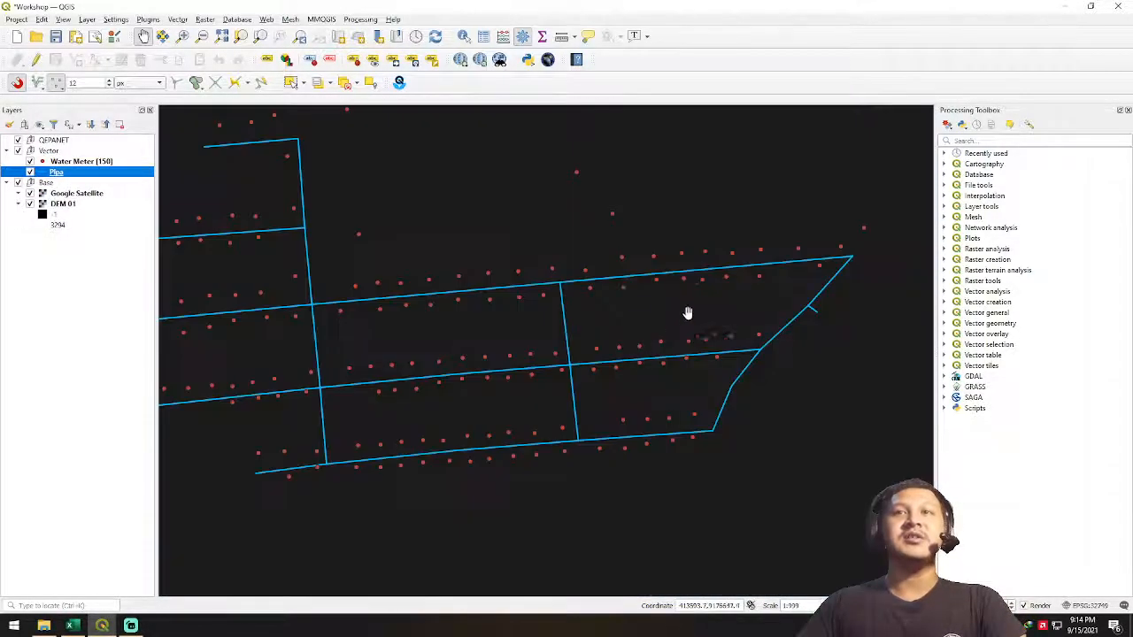
Examine the pipe network's layout, diameter labels and surrounding water meters across the housing area.
left_click_drag(661, 304, 706, 316)
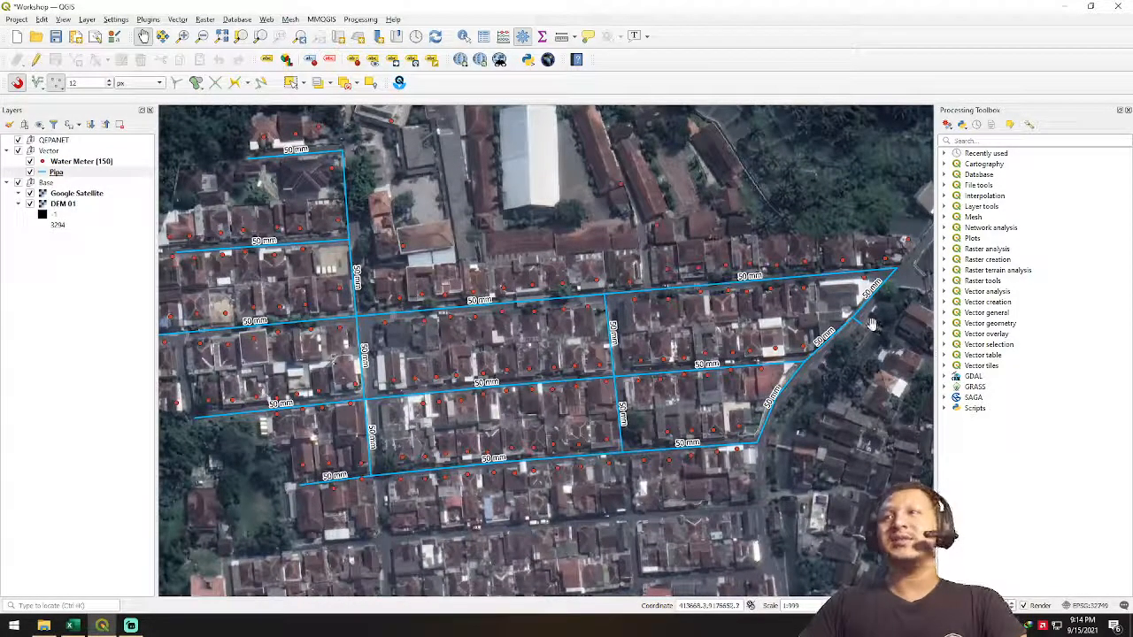
left_click_drag(757, 278, 776, 271)
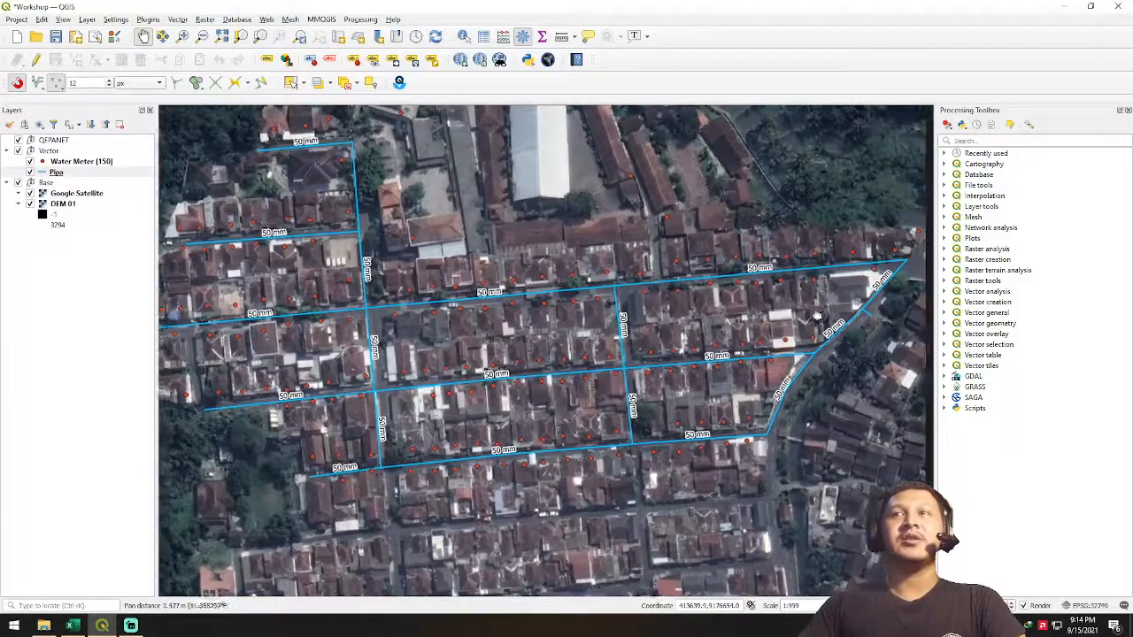
left_click_drag(832, 312, 820, 326)
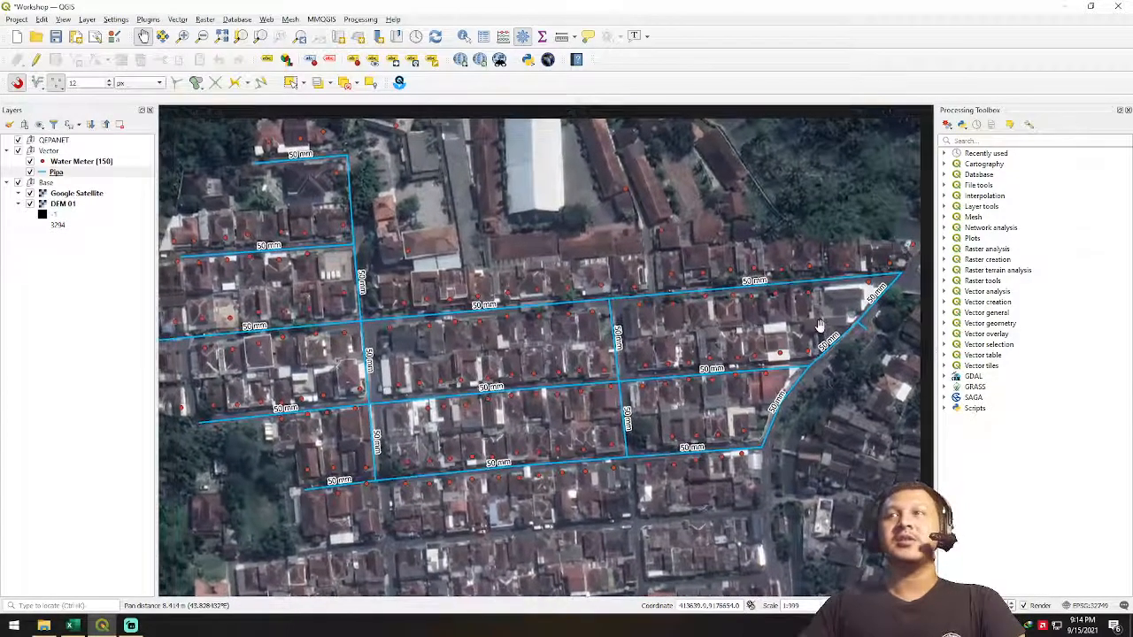
left_click_drag(317, 239, 344, 256)
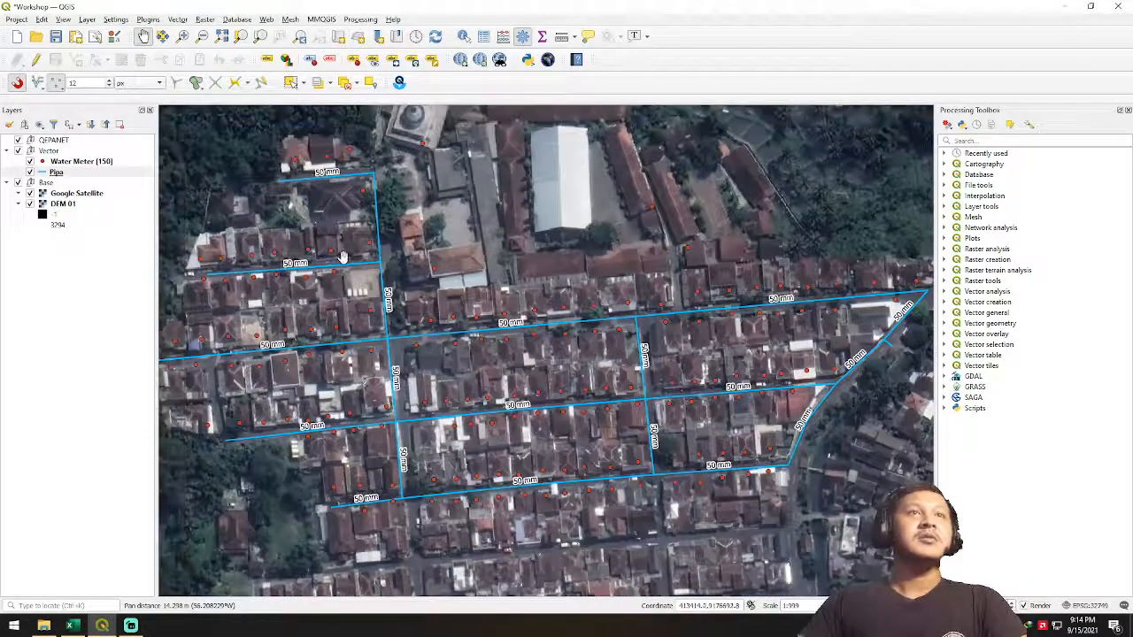
scroll(347, 262, "down", 1)
left_click_drag(347, 262, 418, 282)
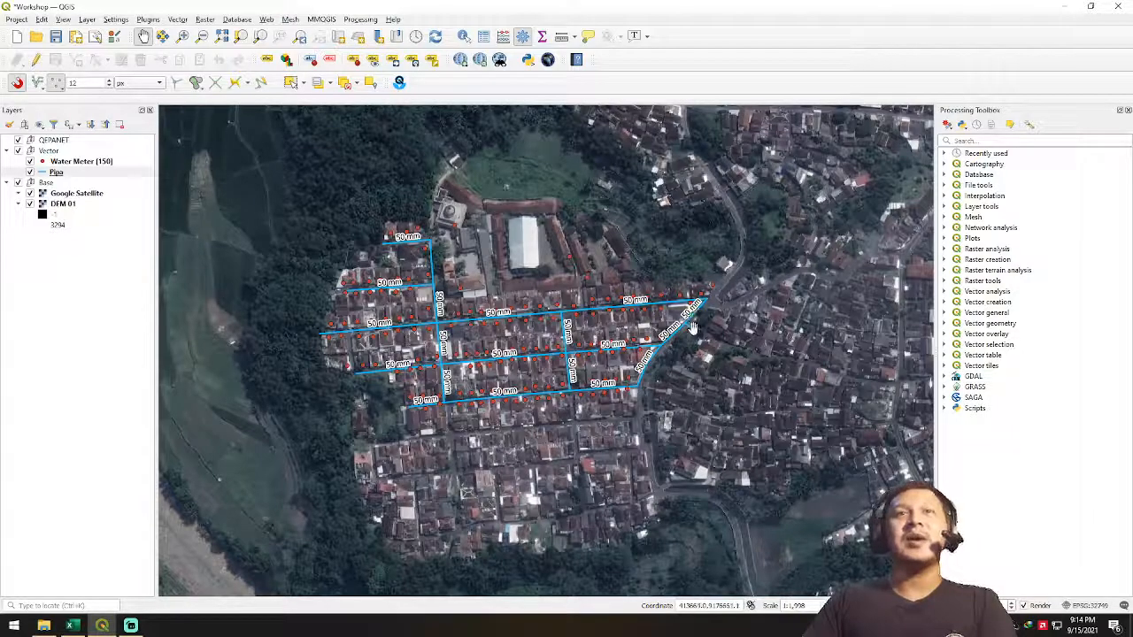
left_click_drag(609, 330, 626, 329)
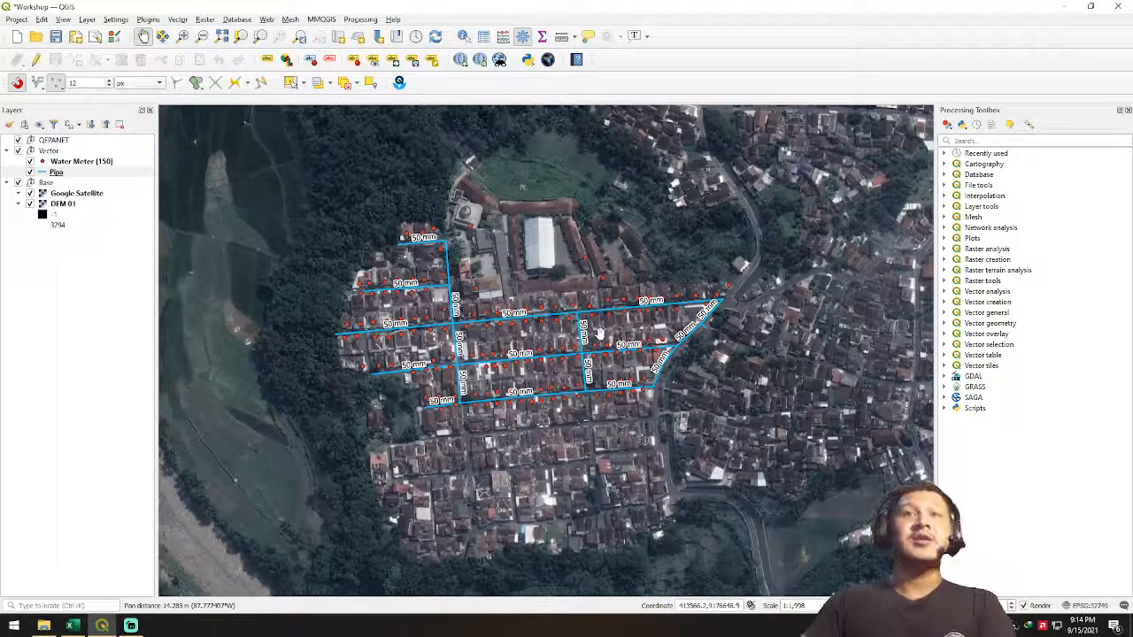
scroll(599, 333, "up", 1)
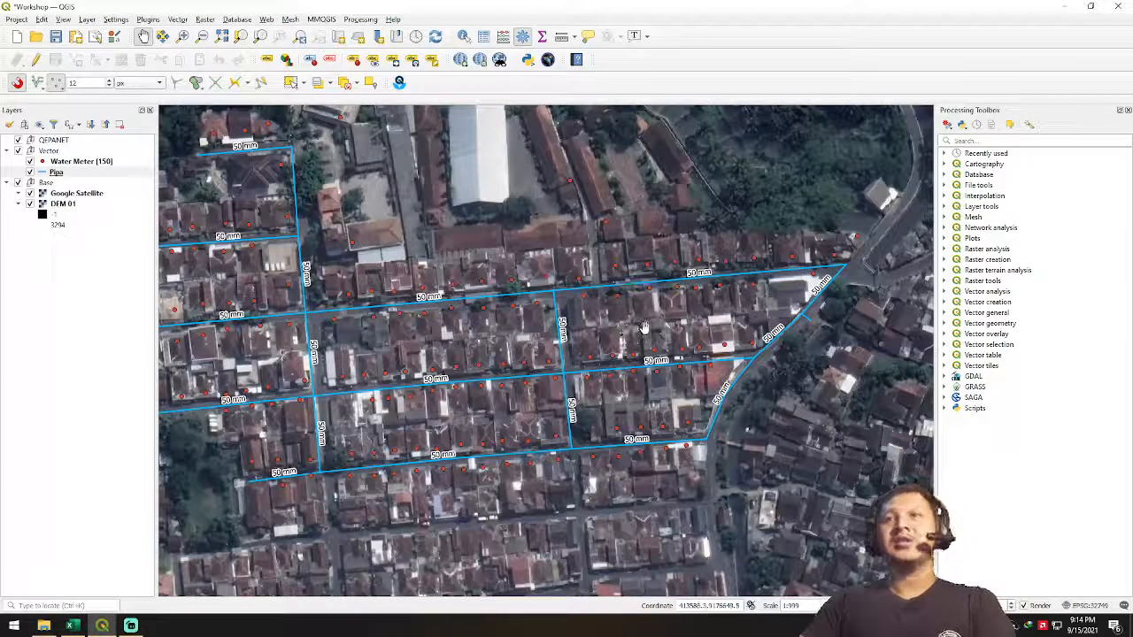
left_click_drag(694, 330, 619, 326)
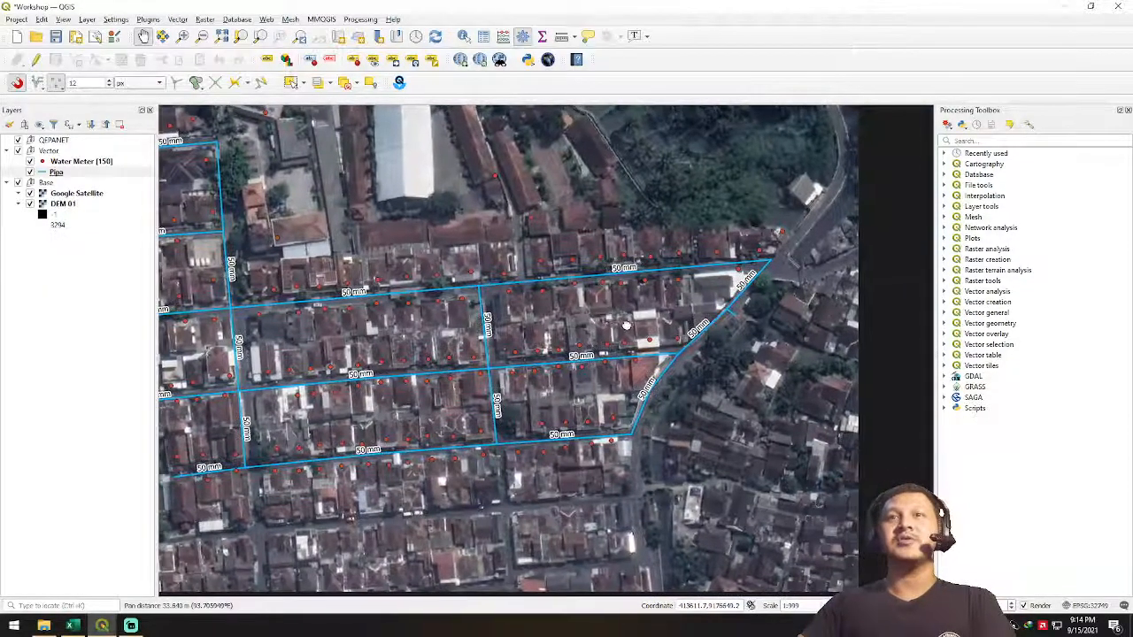
left_click_drag(365, 274, 567, 310)
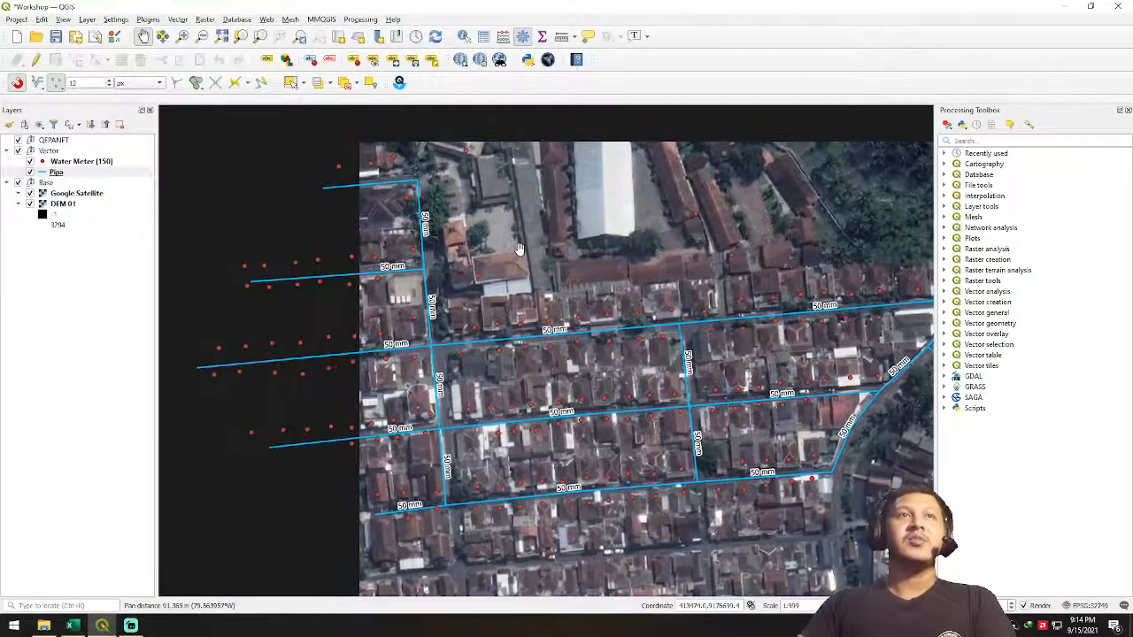
Open the attribute table of the Water Meter layer in the Vector group.
left_click_drag(529, 271, 520, 277)
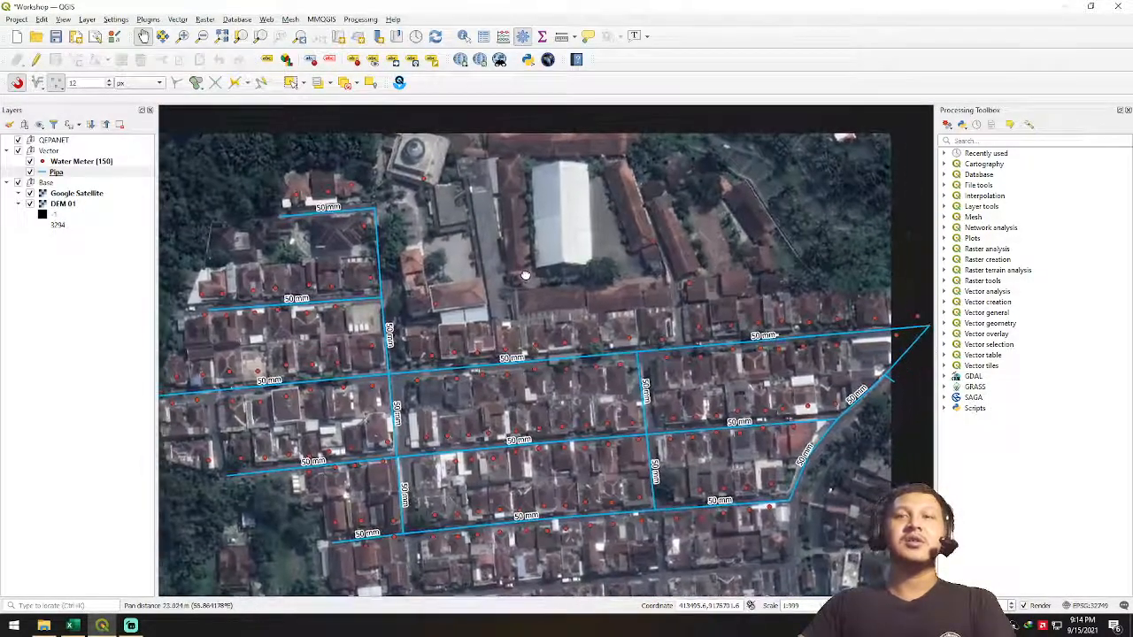
left_click_drag(620, 295, 599, 297)
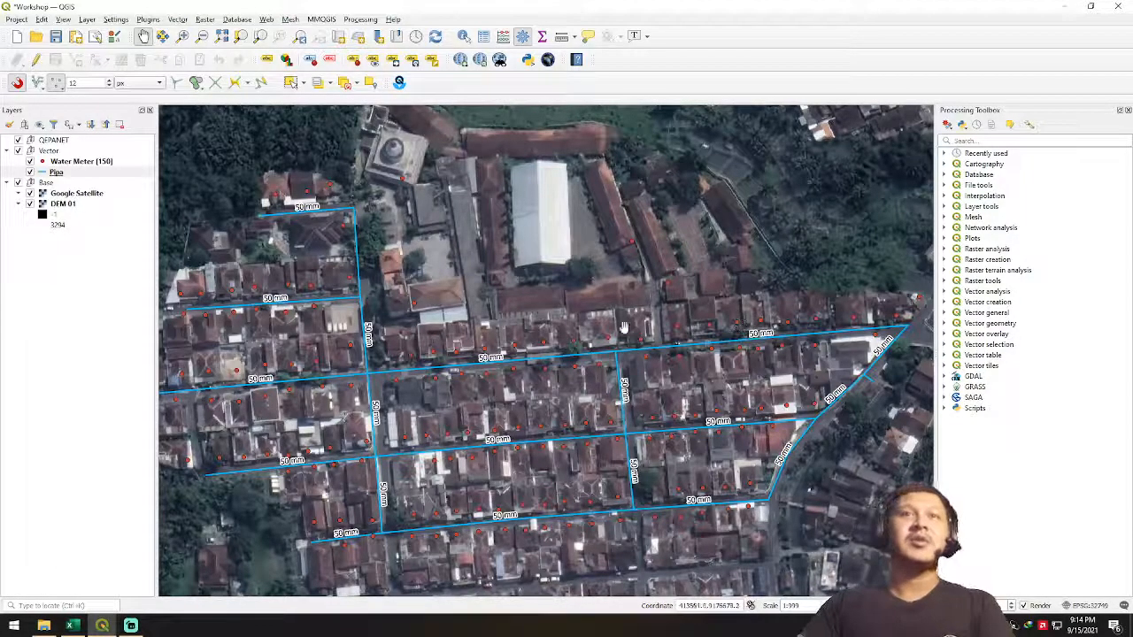
left_click_drag(612, 322, 616, 308)
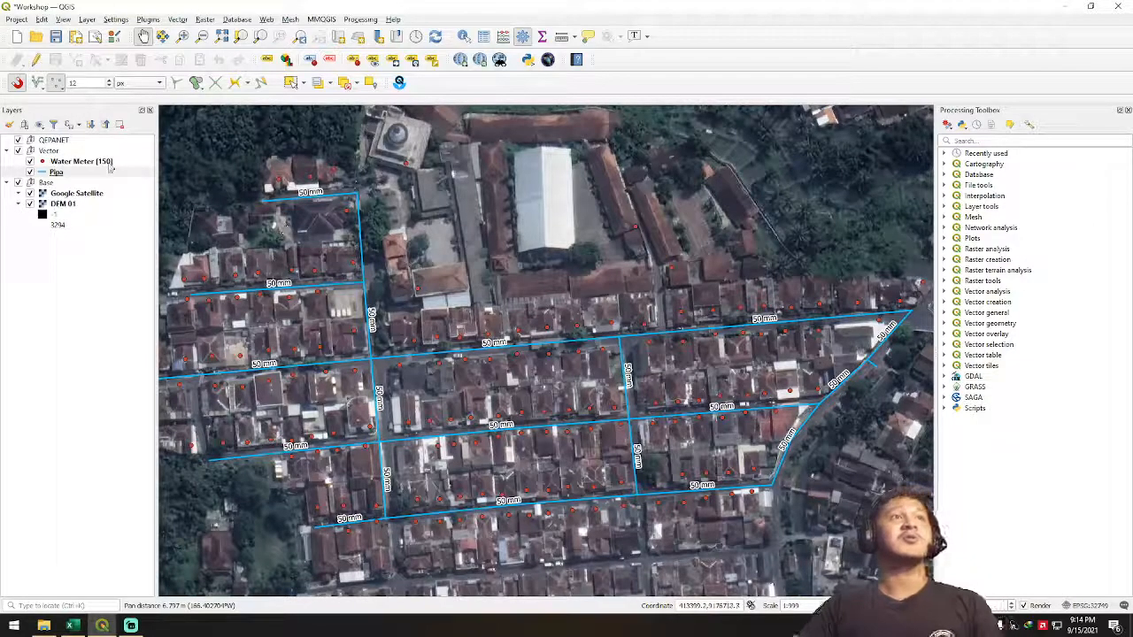
left_click(108, 163)
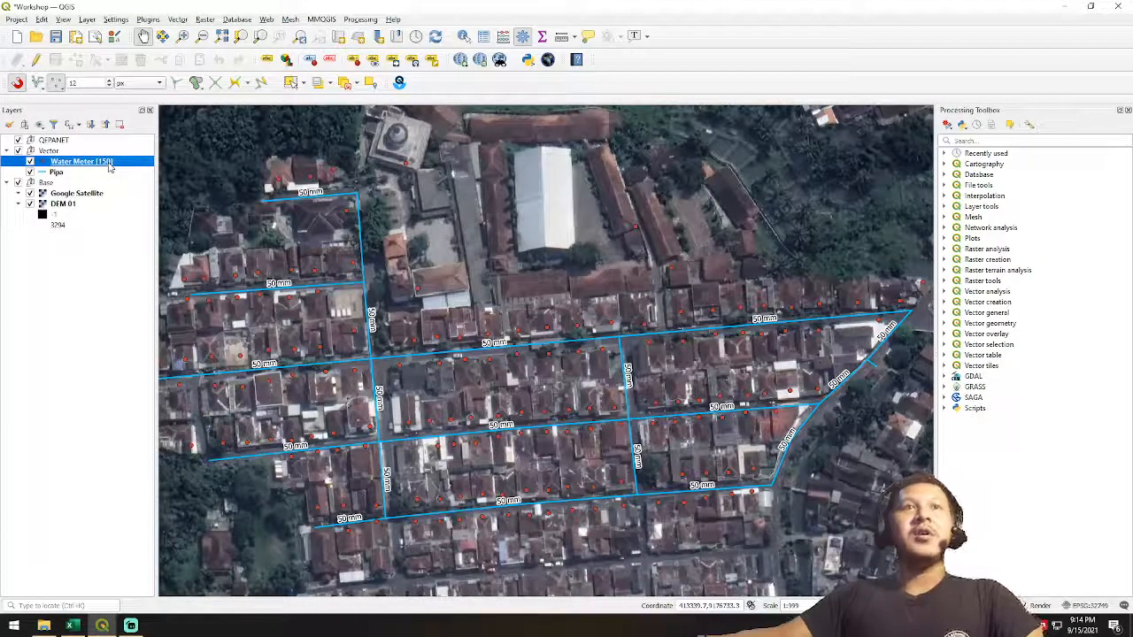
right_click(110, 168)
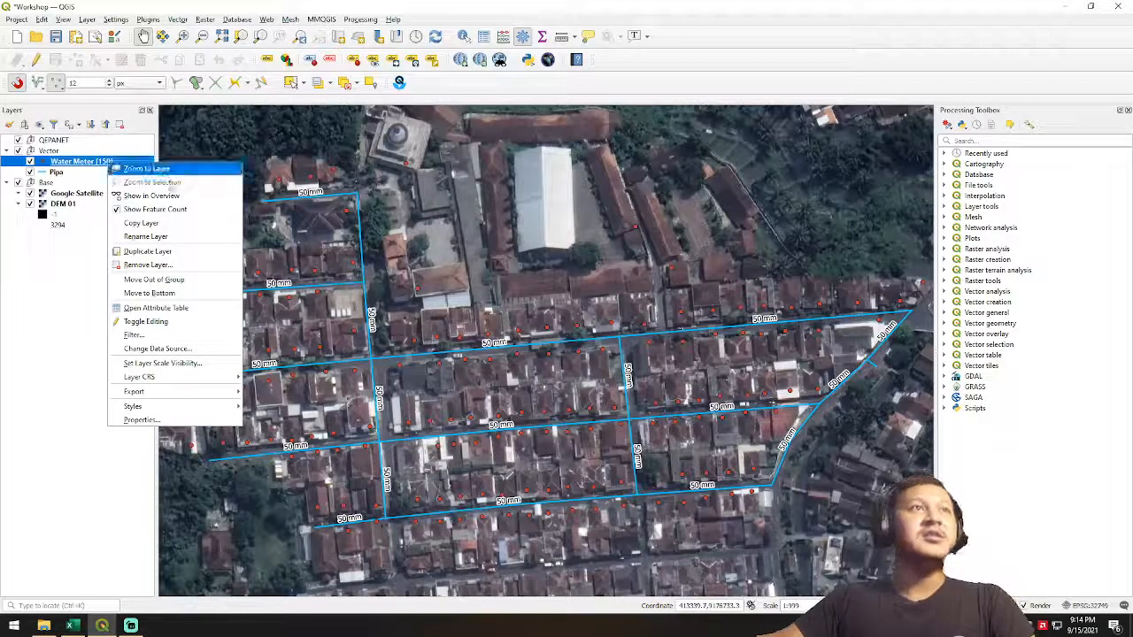
left_click(167, 317)
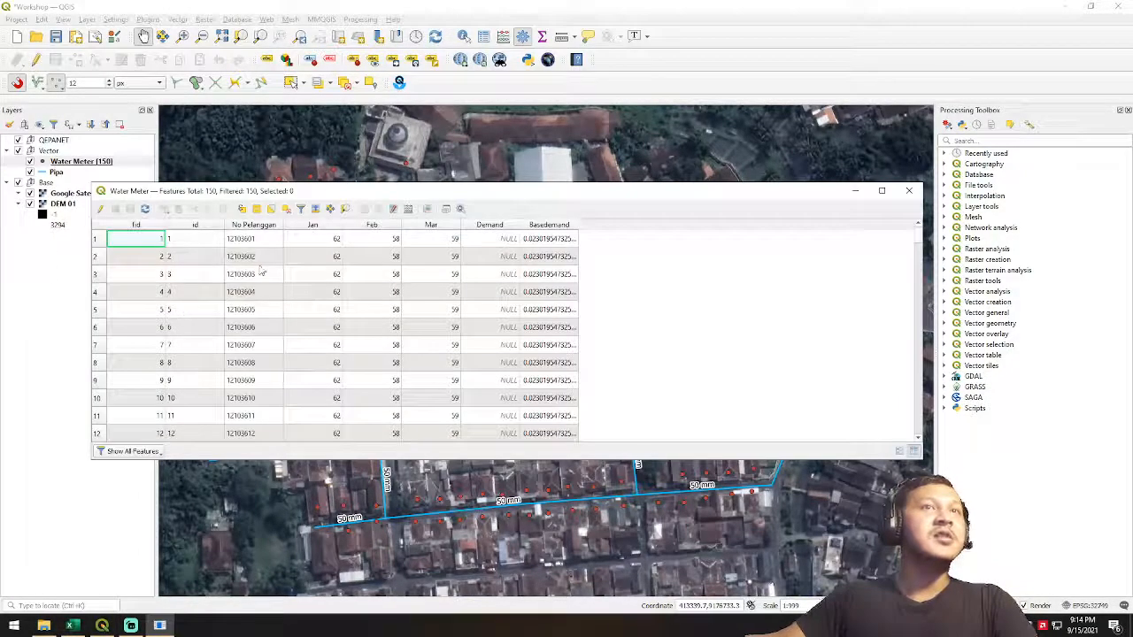
Review the Jan, Feb, Mar and Basedemand values of the first water meter record and close the table.
left_click(377, 256)
left_click(330, 240)
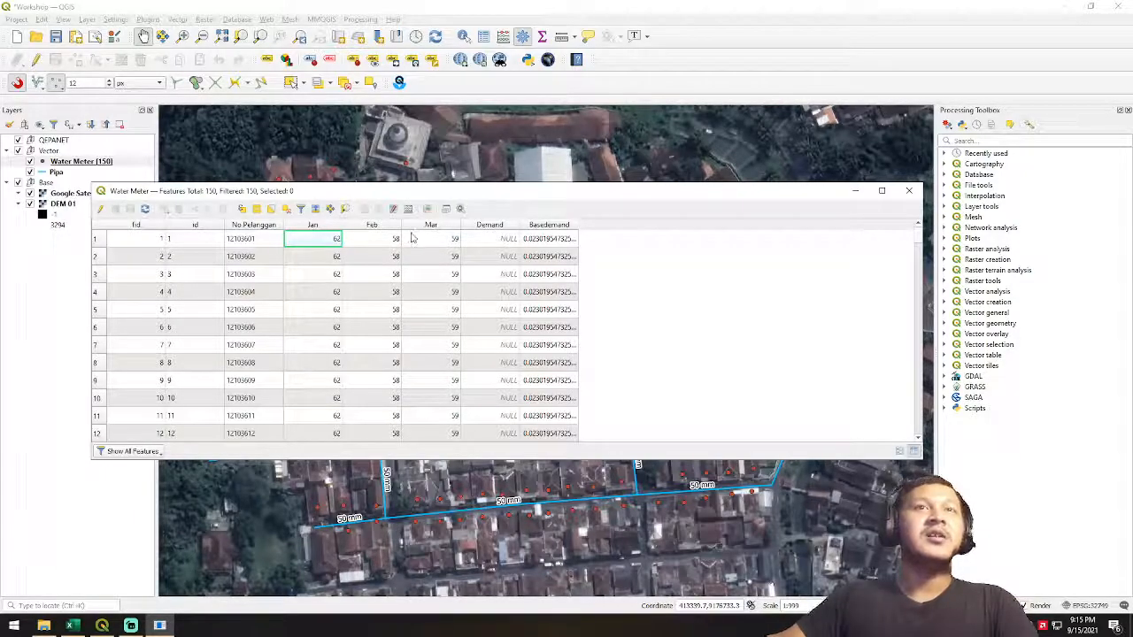
left_click(376, 244)
left_click(436, 246)
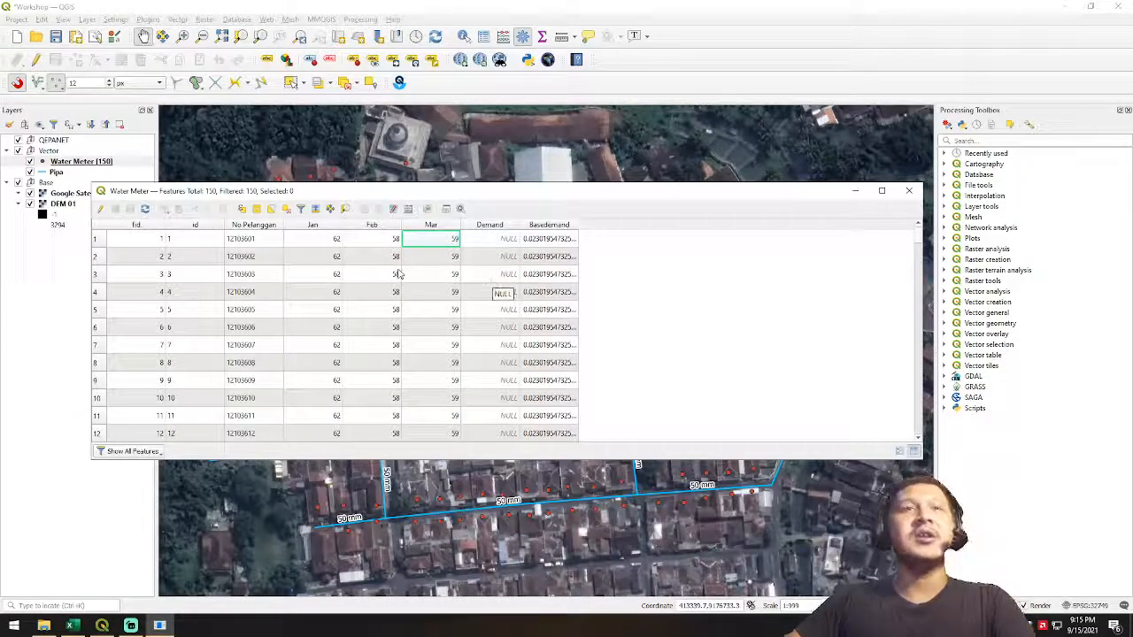
left_click(333, 247)
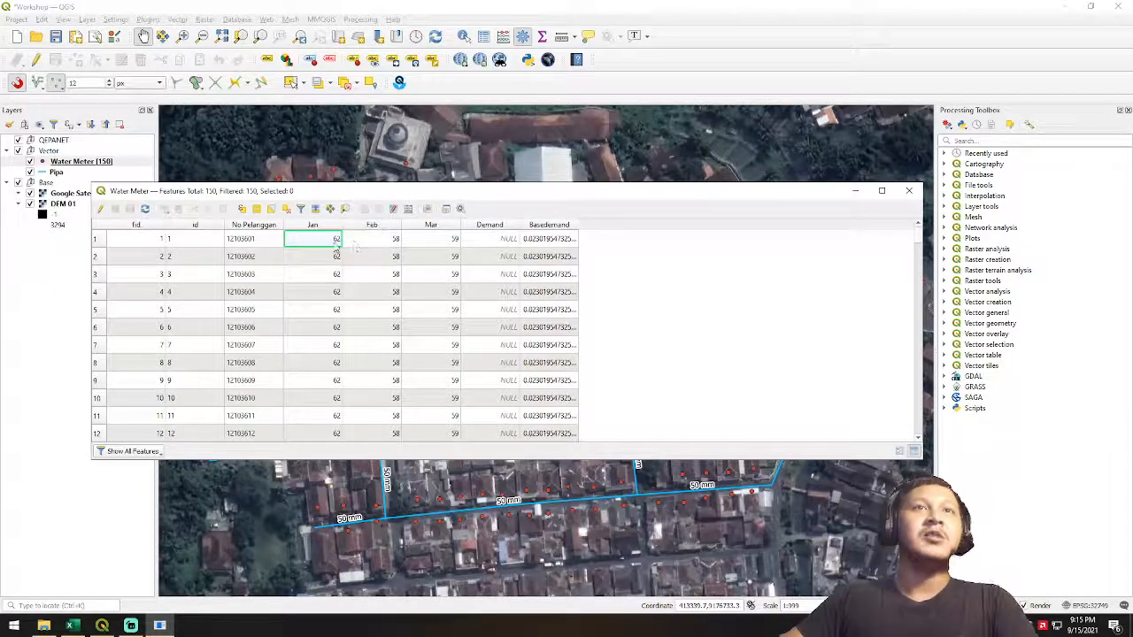
left_click(395, 241)
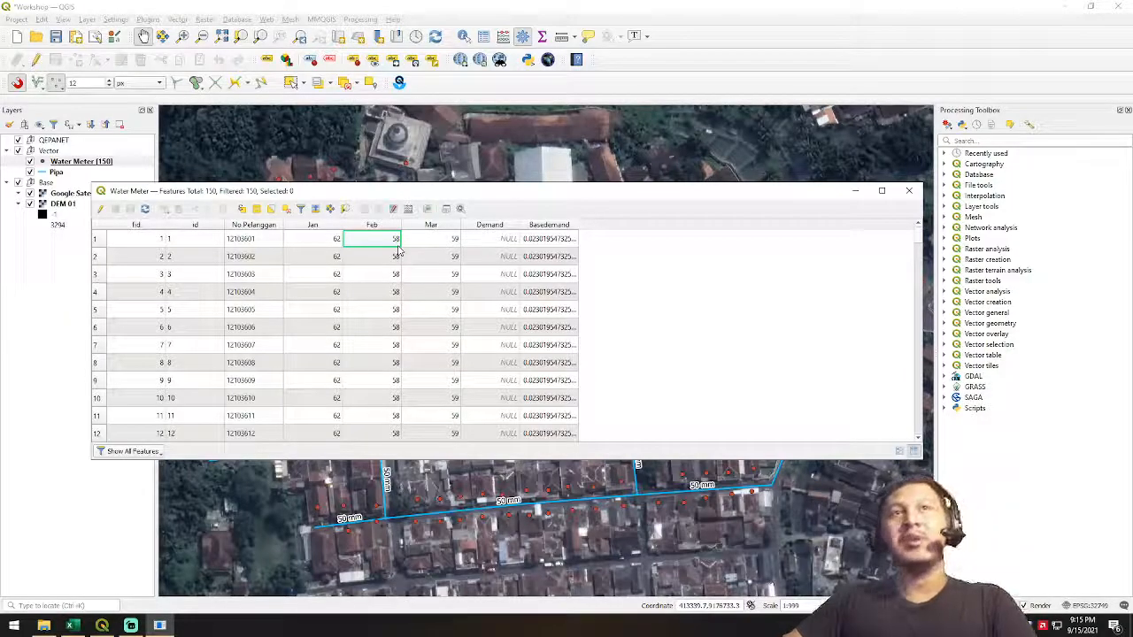
left_click(451, 246)
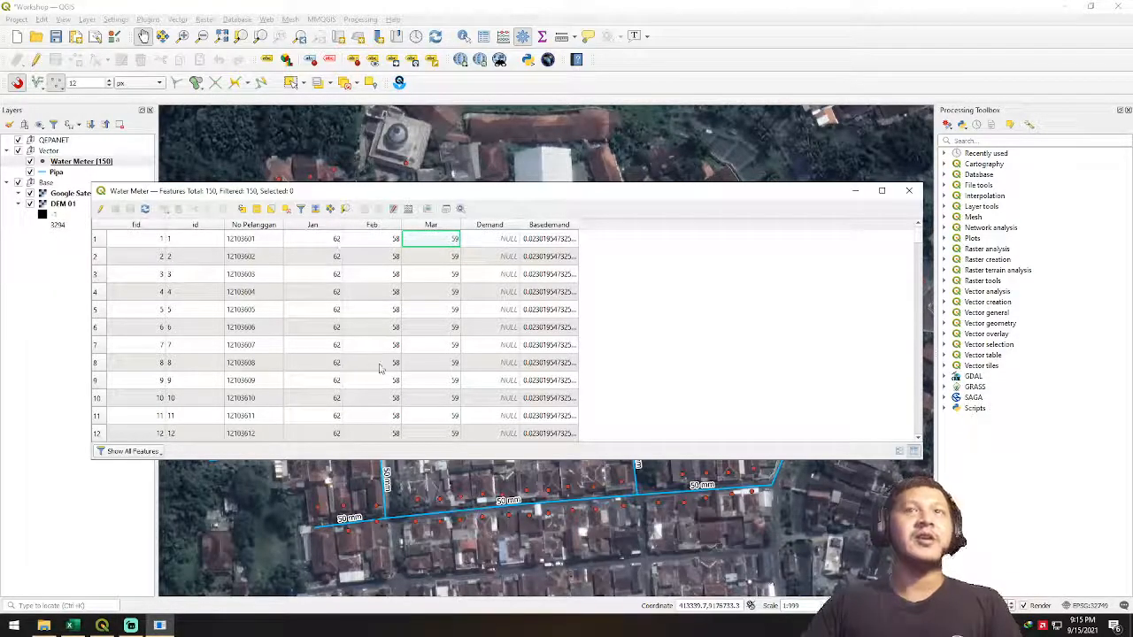
left_click(570, 246)
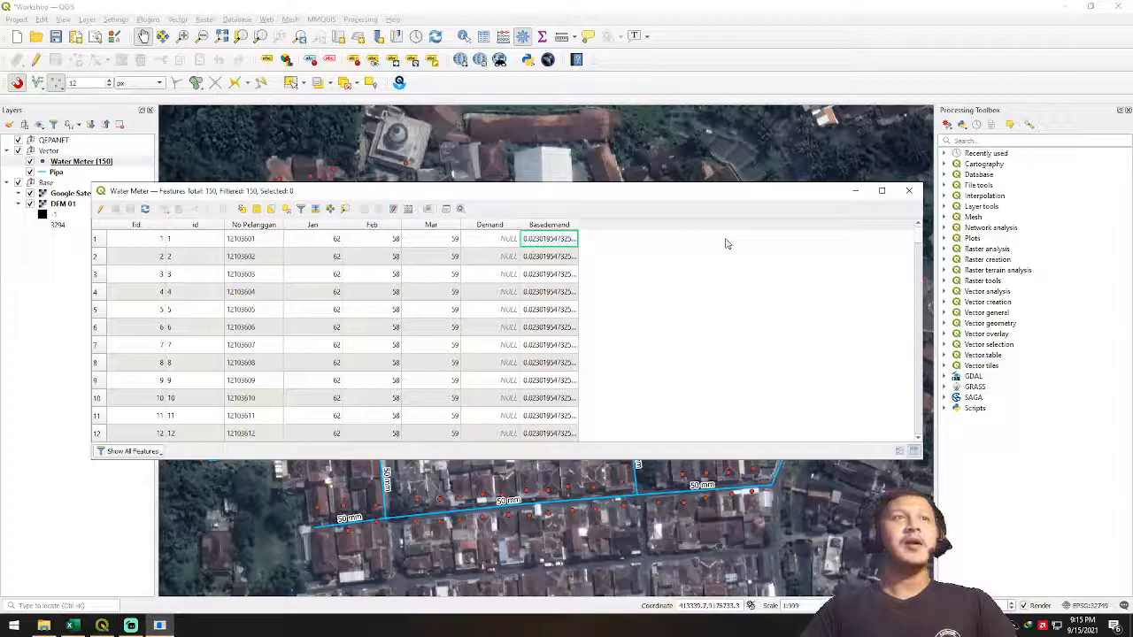
left_click(908, 191)
Review the Diameter and Jenis Pipa columns in the Pipa layer's attribute table and close it.
left_click(55, 172)
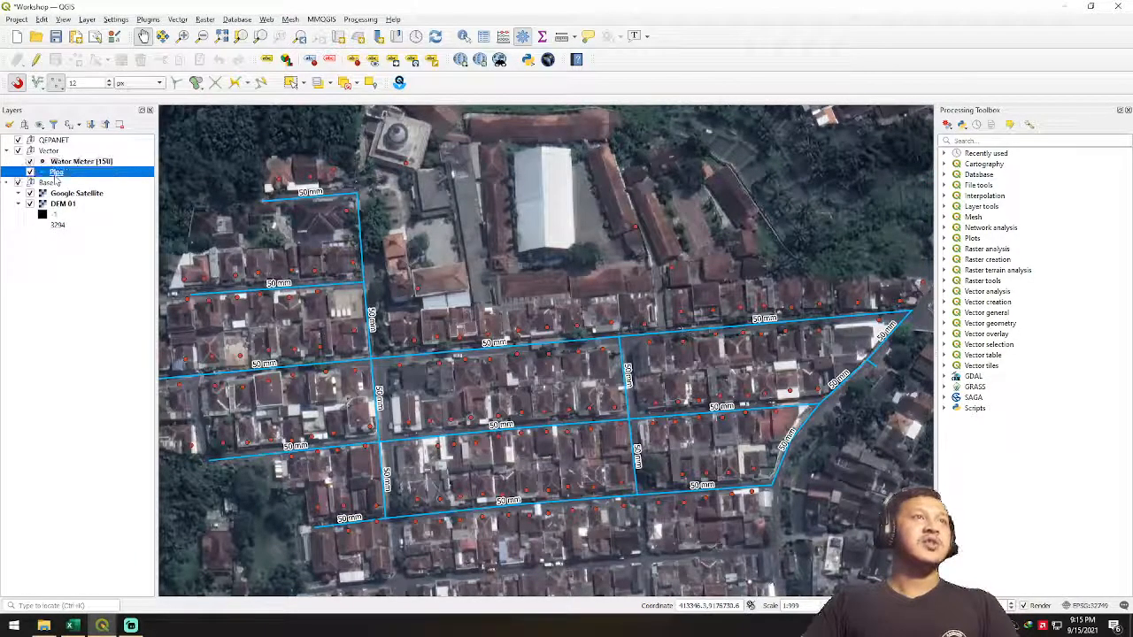
right_click(55, 174)
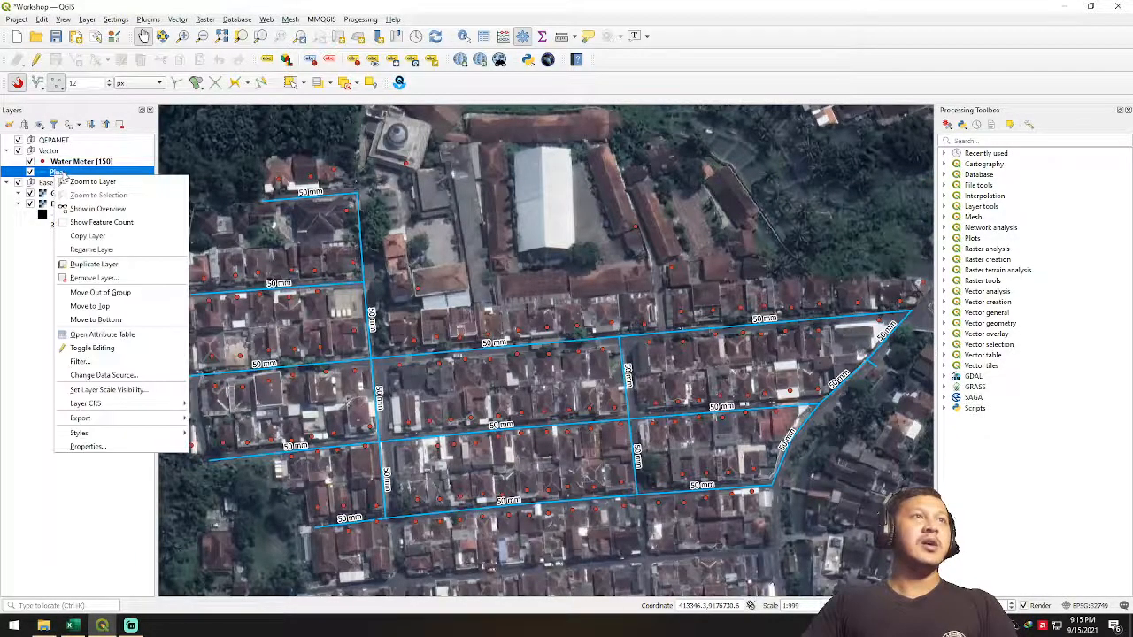
left_click(122, 335)
left_click_drag(342, 192, 389, 184)
left_click(232, 238)
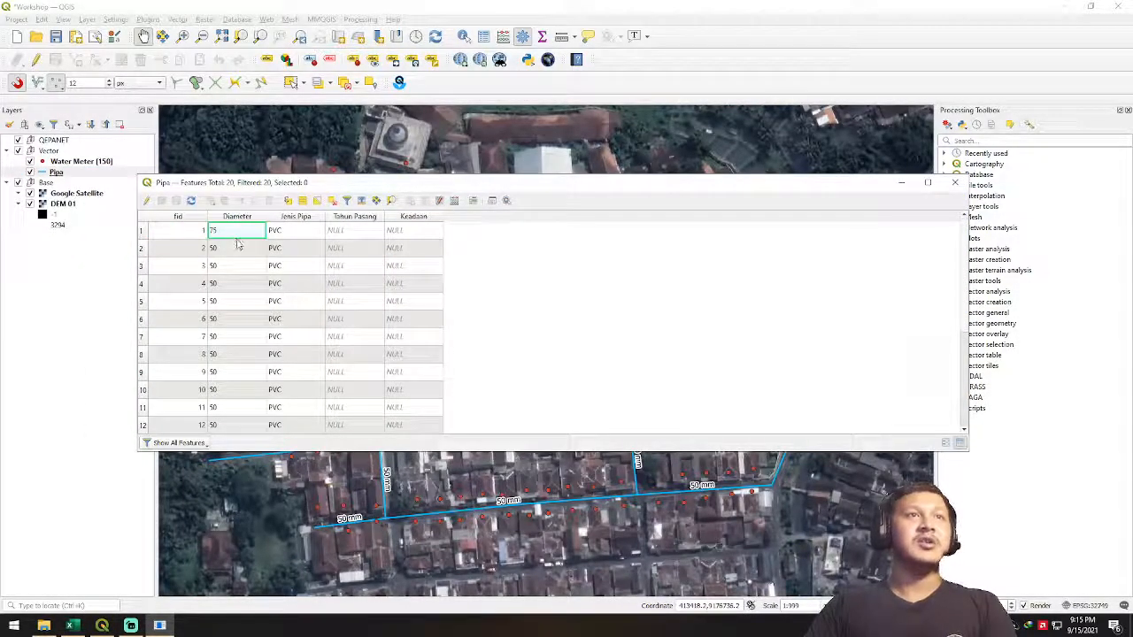
left_click(296, 235)
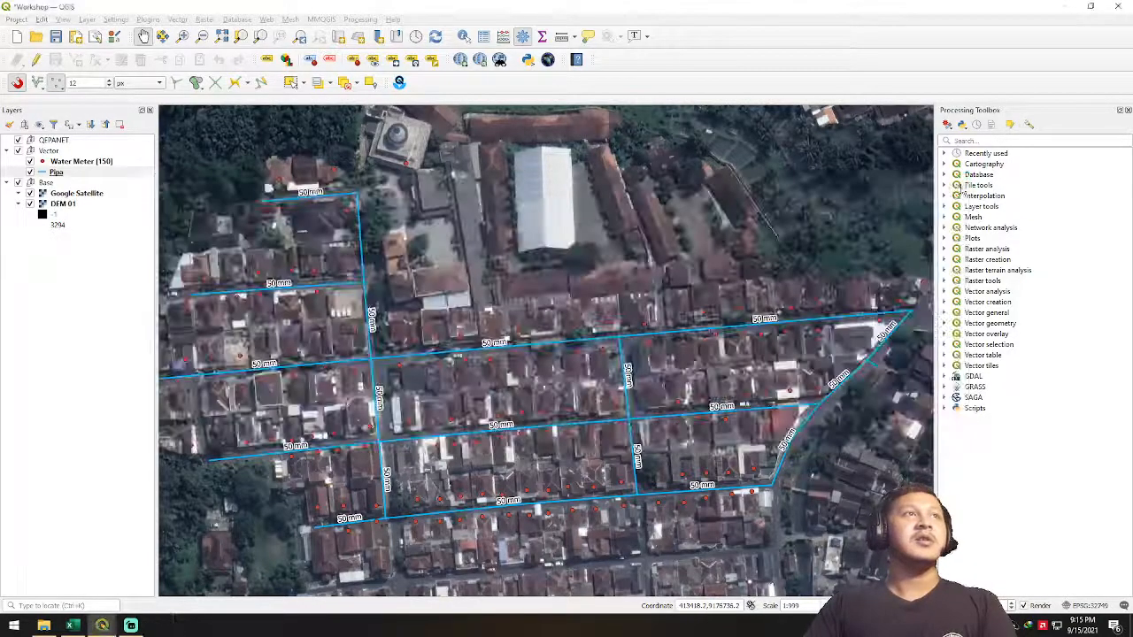
left_click(955, 183)
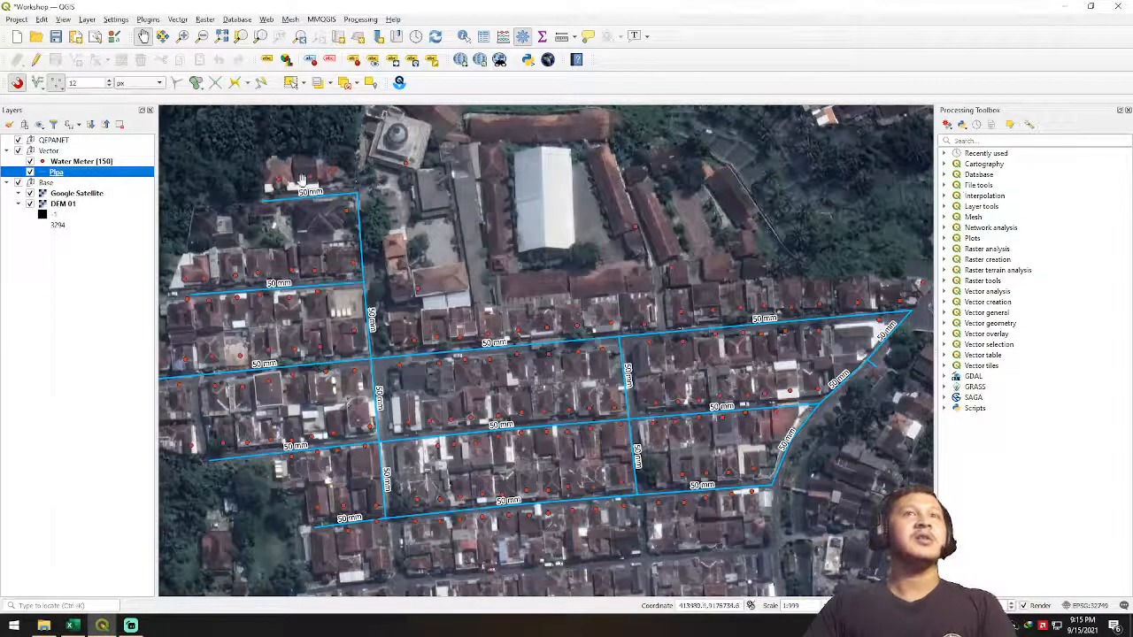
Make the QEPANET layer group current and launch the QEPANET plugin.
left_click(52, 143)
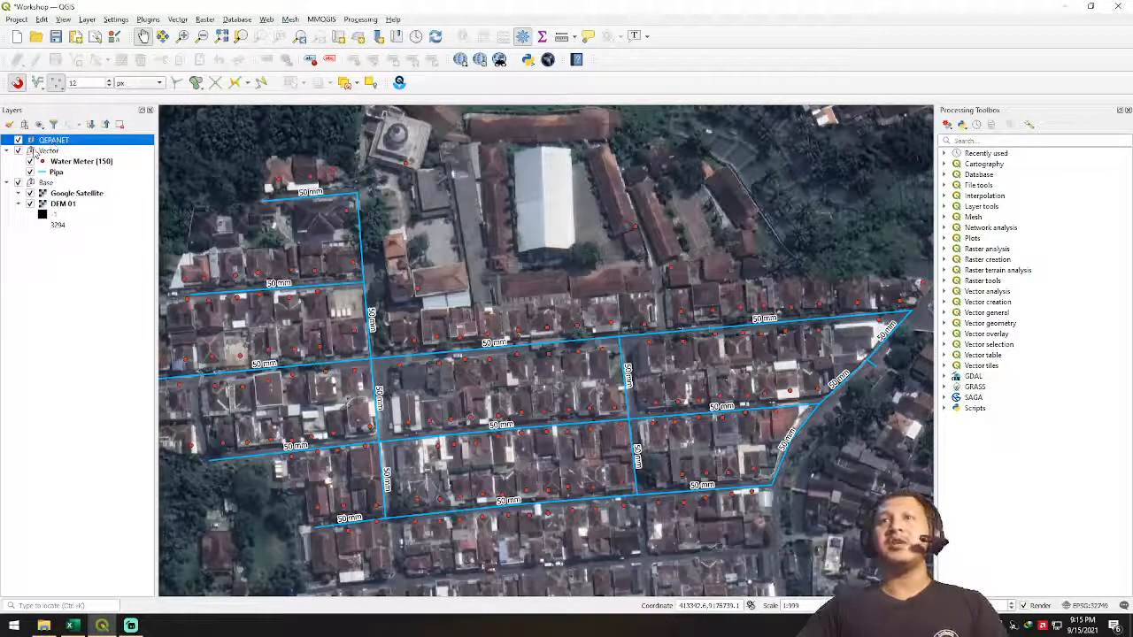
left_click(148, 19)
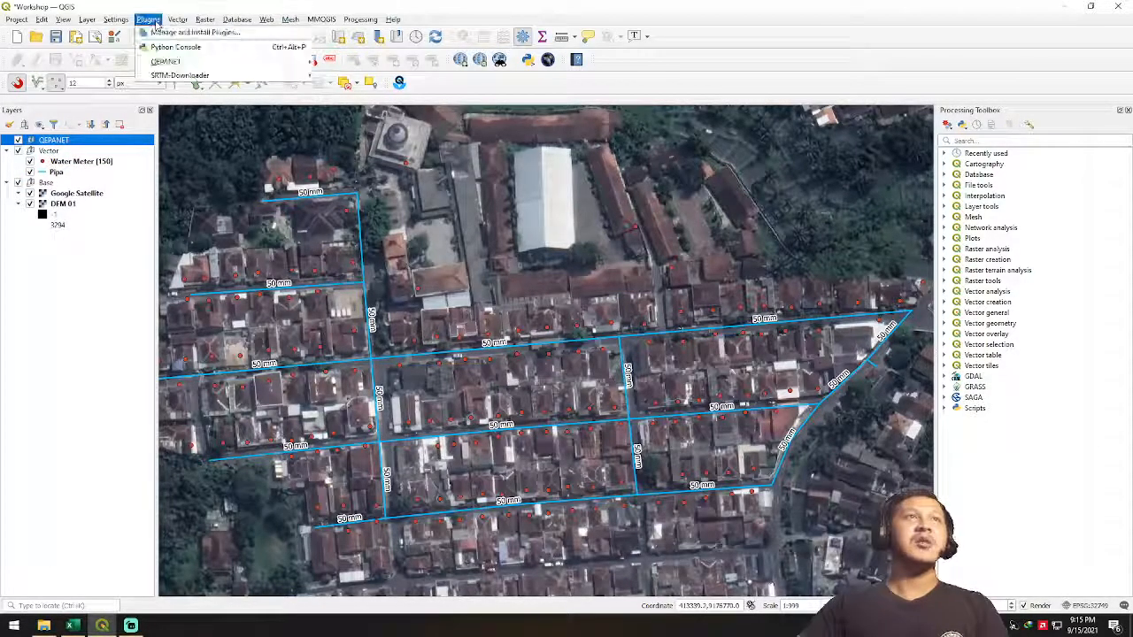
mouse_move(230, 64)
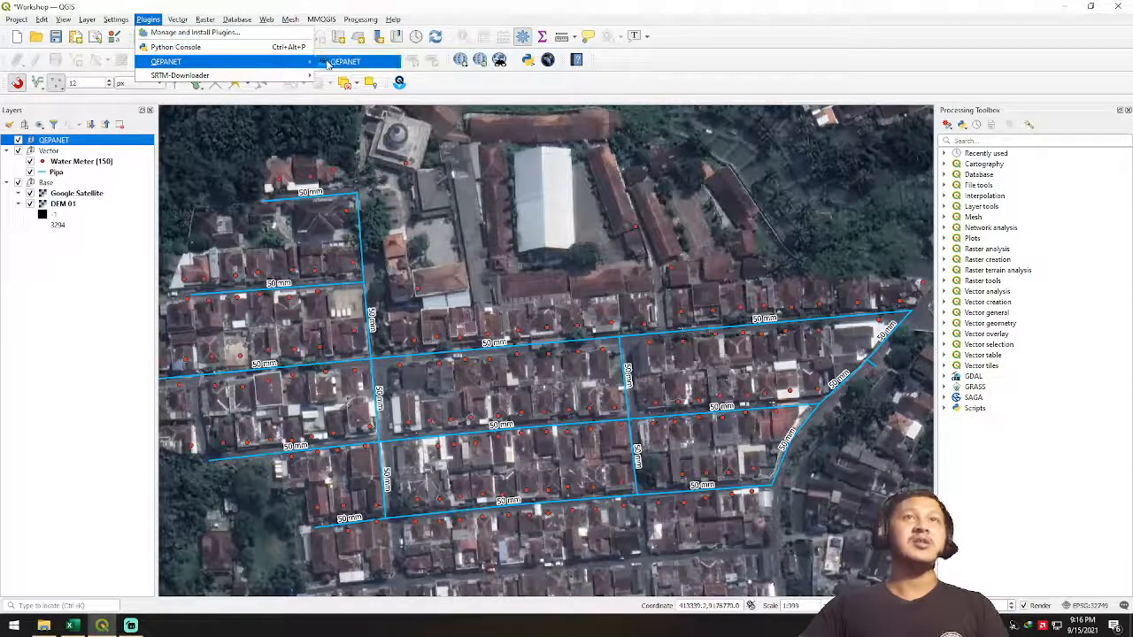
left_click(358, 66)
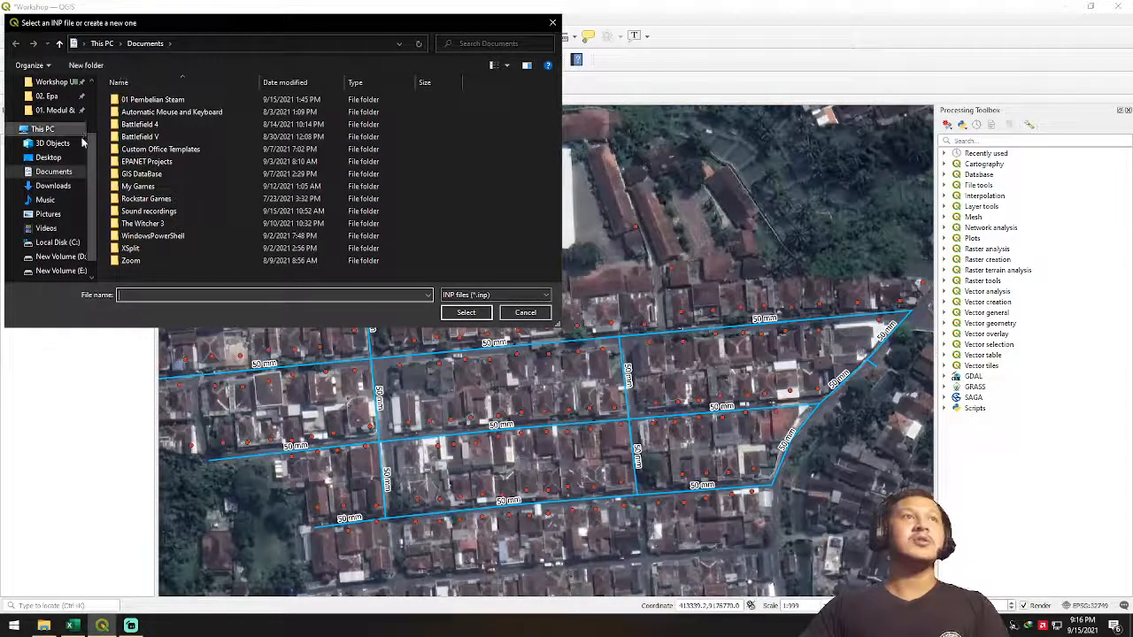
Create a new INP project file named Latihan 1 in the Exist folder inside 02. Epa.
scroll(93, 158, "up", 3)
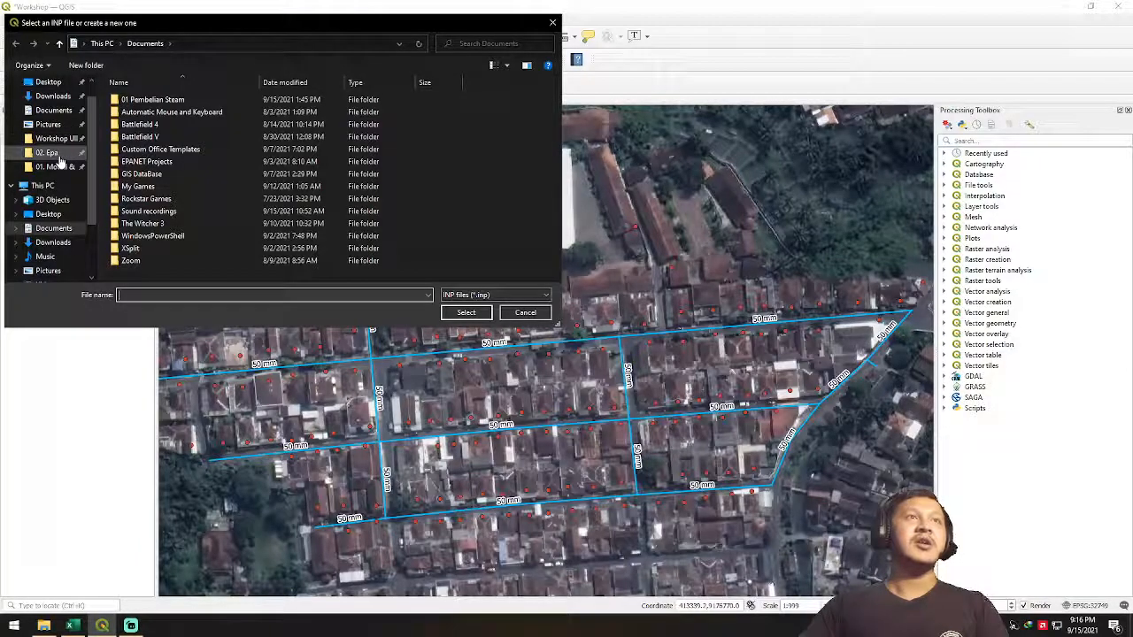
left_click(59, 155)
left_click(140, 104)
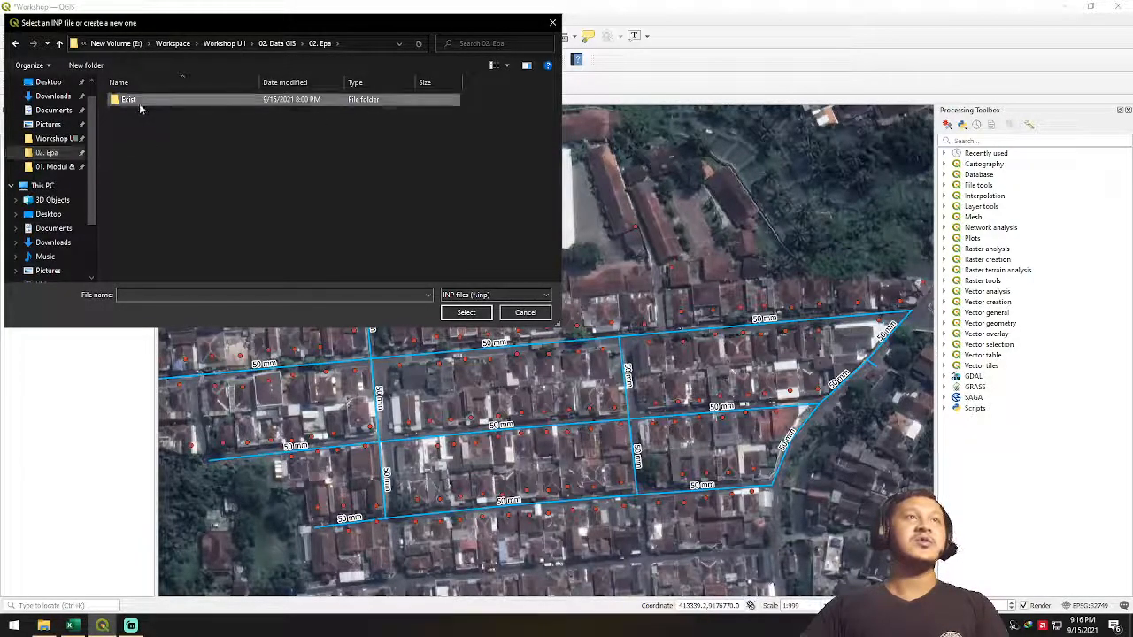
double_click(140, 104)
left_click(253, 295)
type("Latihan 1")
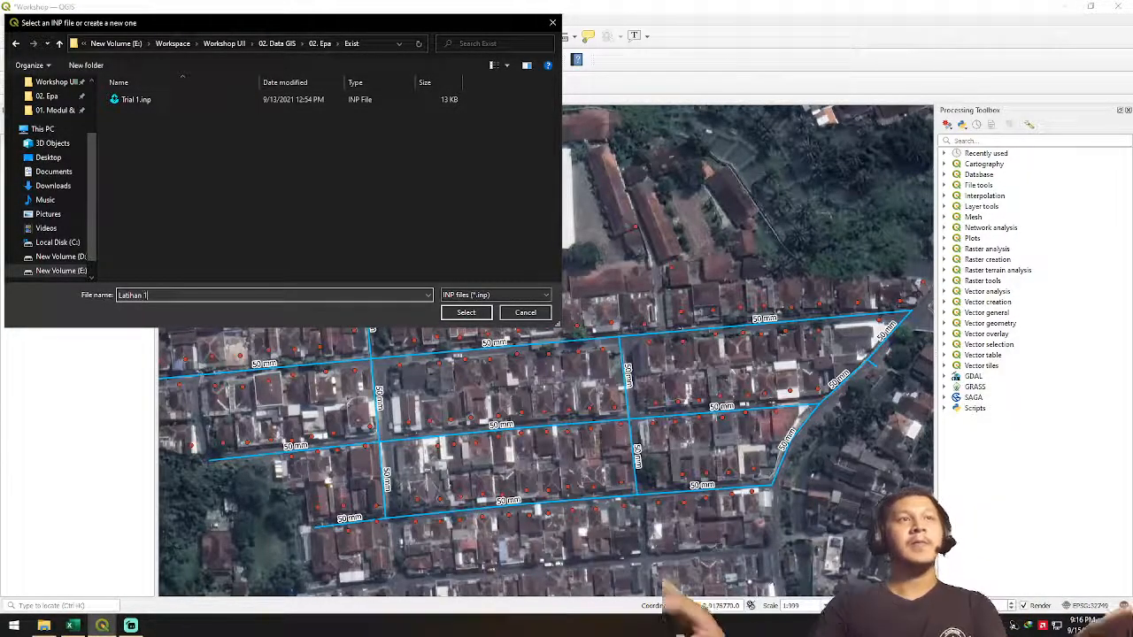
left_click(468, 313)
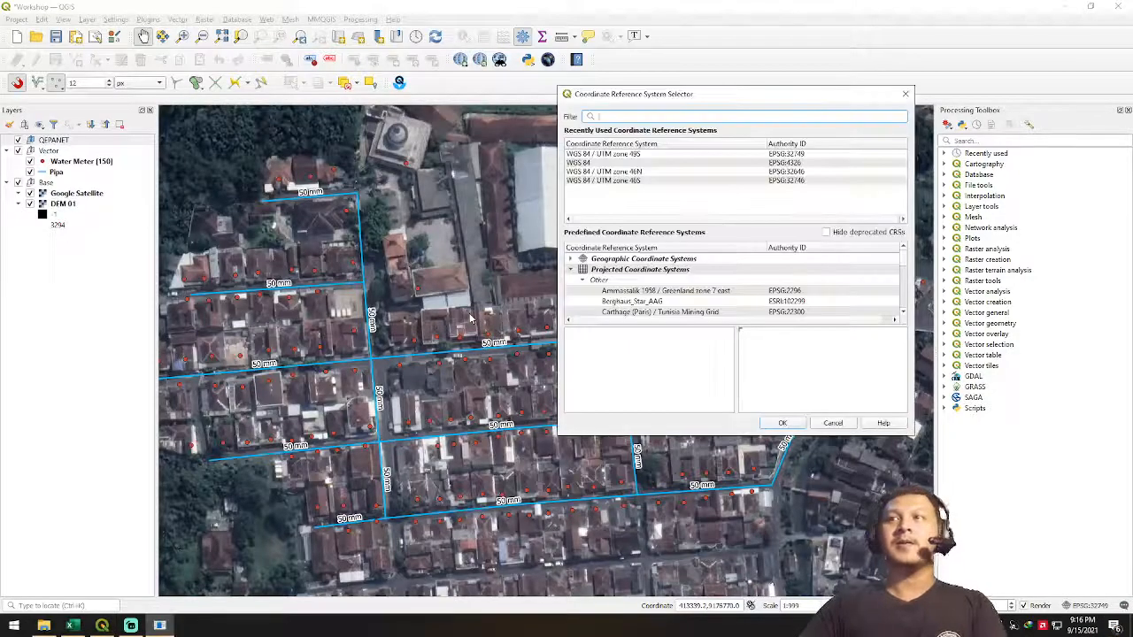
Assign the WGS 84 / UTM zone 49S (EPSG:32749) coordinate system to the new network and acknowledge the load message.
left_click_drag(691, 97, 651, 124)
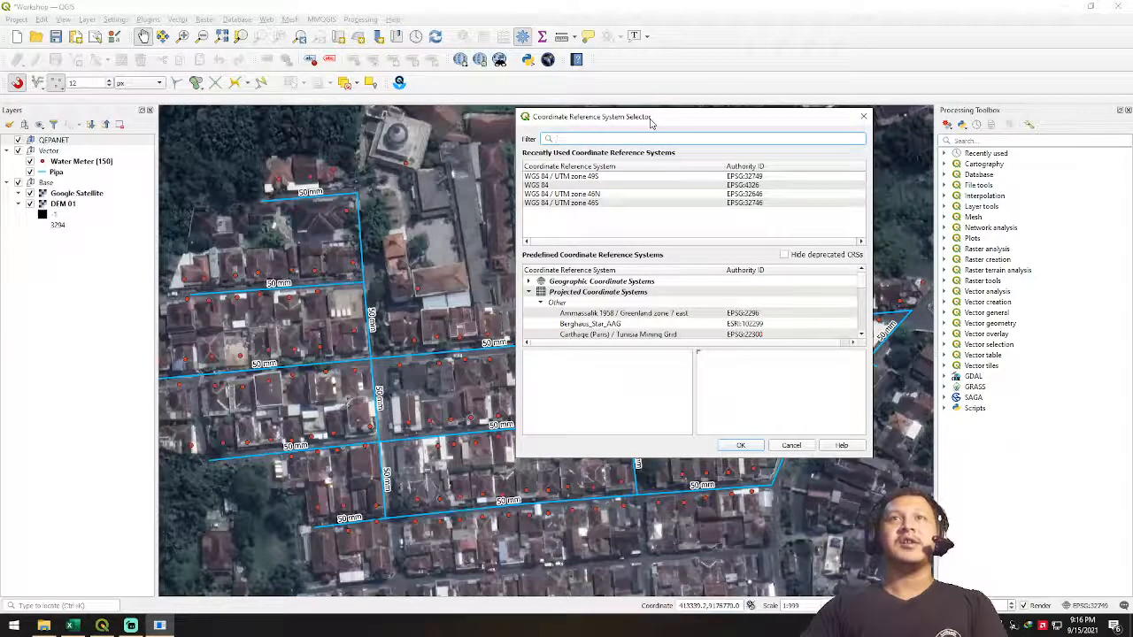
left_click(661, 178)
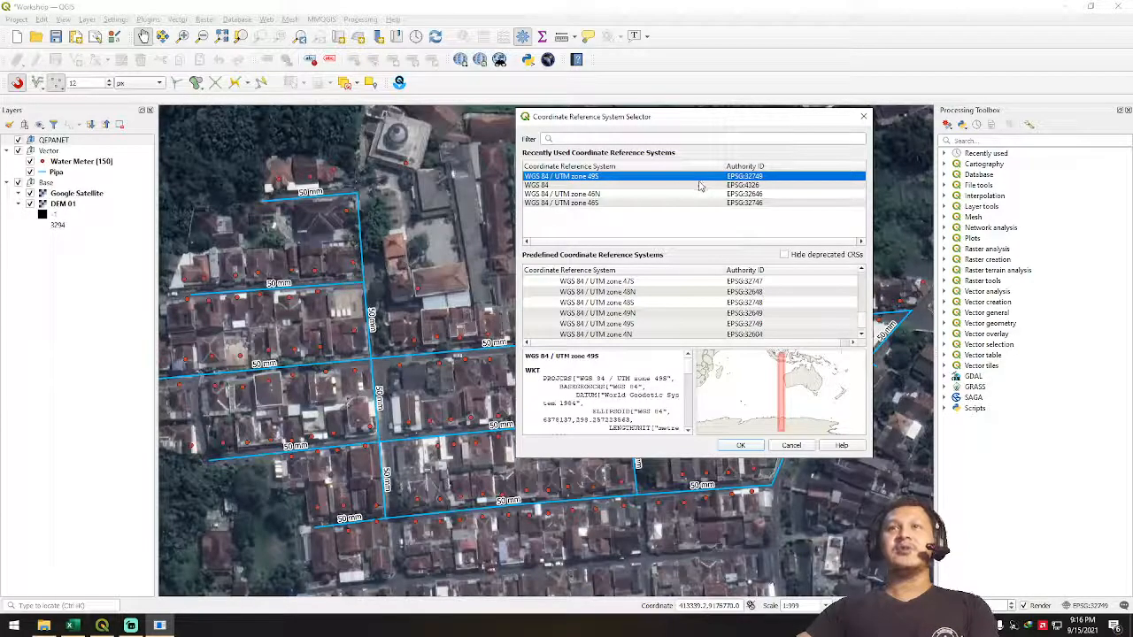
left_click(740, 445)
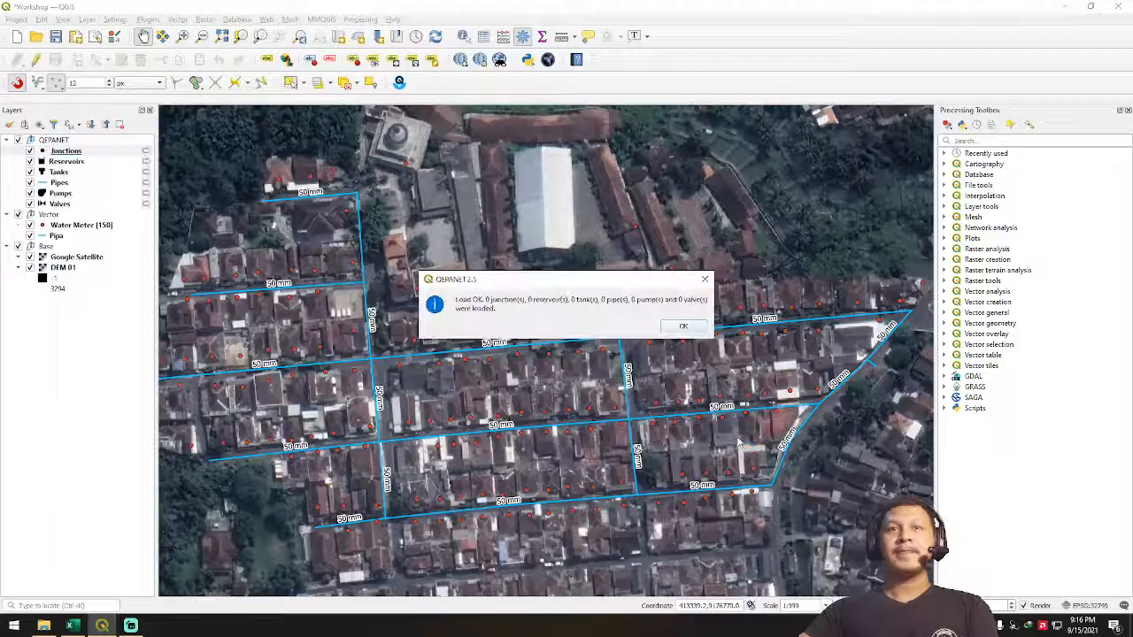
left_click(680, 327)
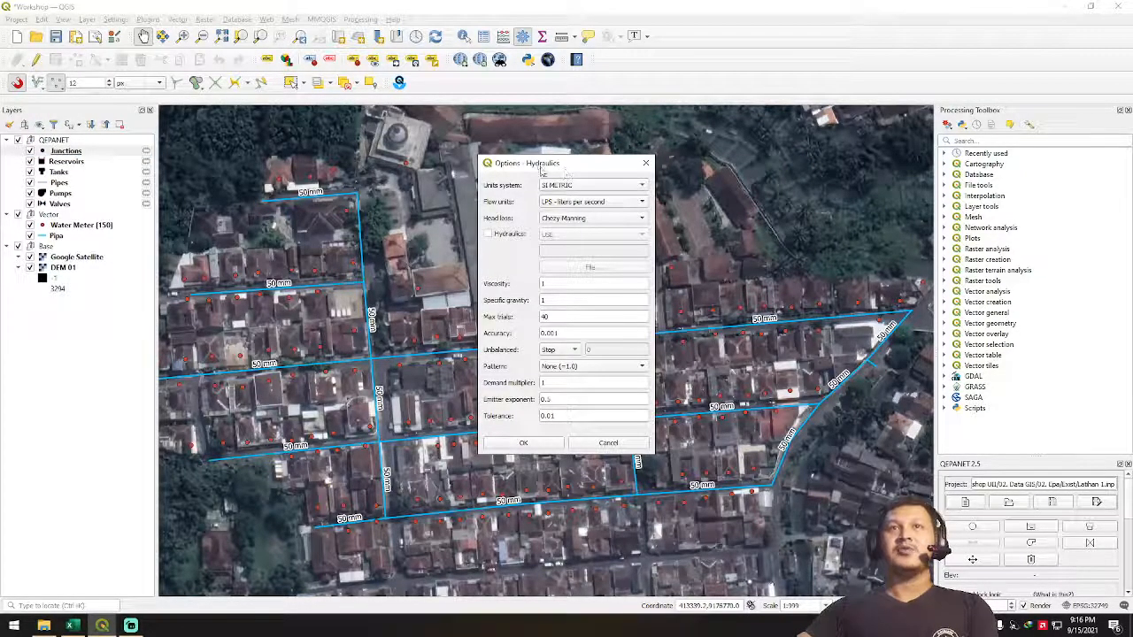
Set the head loss formula to Hazen-Williams in the hydraulics options and accept them.
left_click_drag(565, 170, 696, 158)
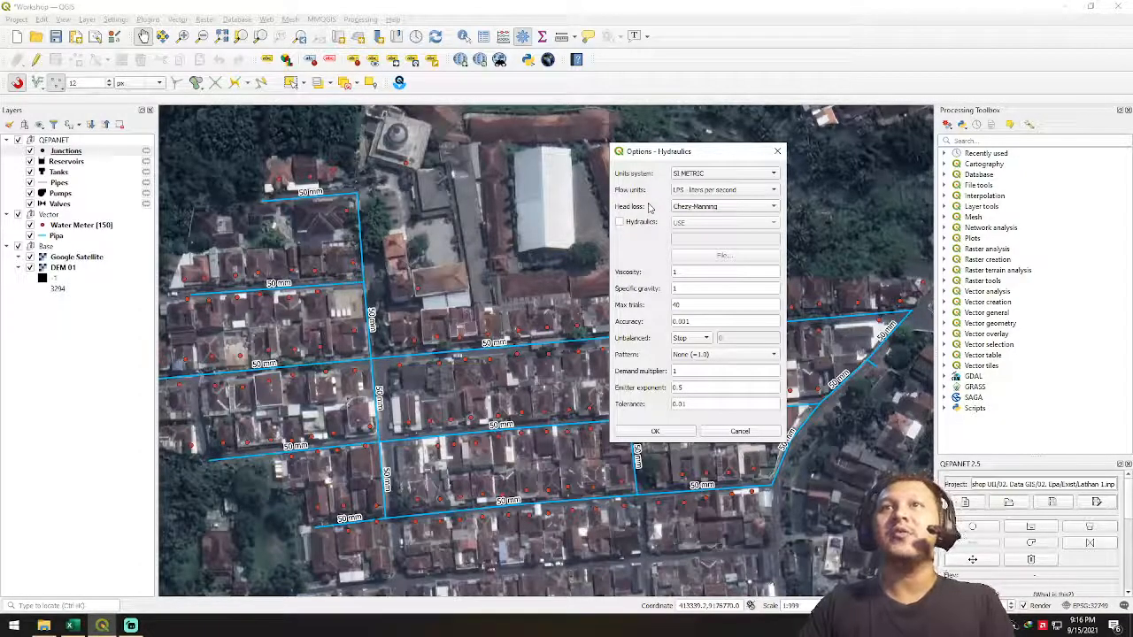
left_click(682, 209)
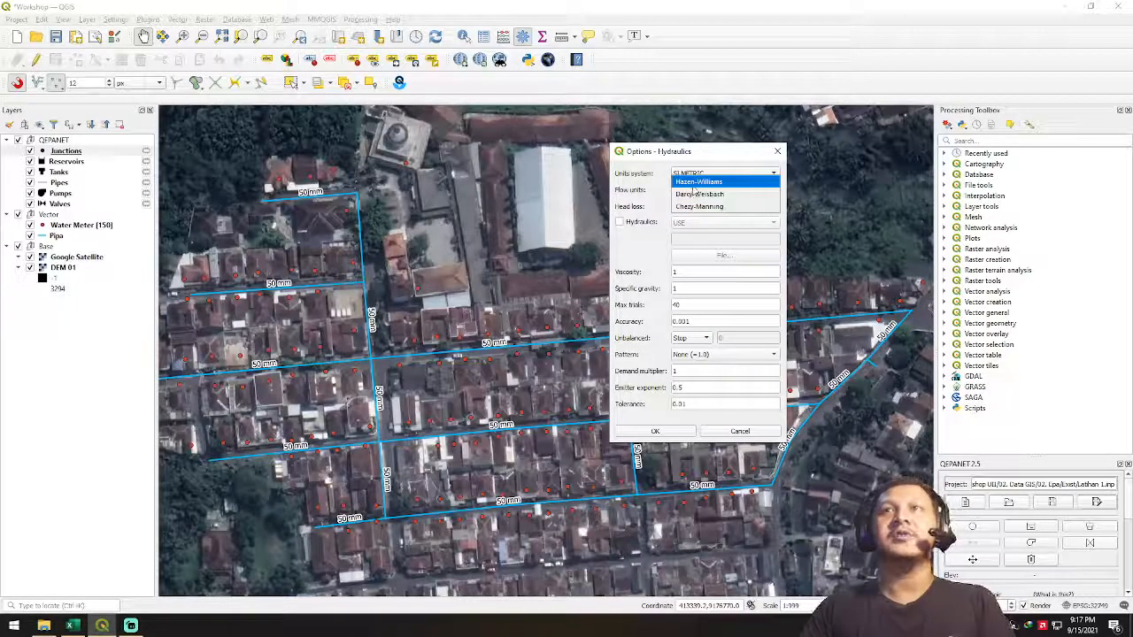
left_click(694, 184)
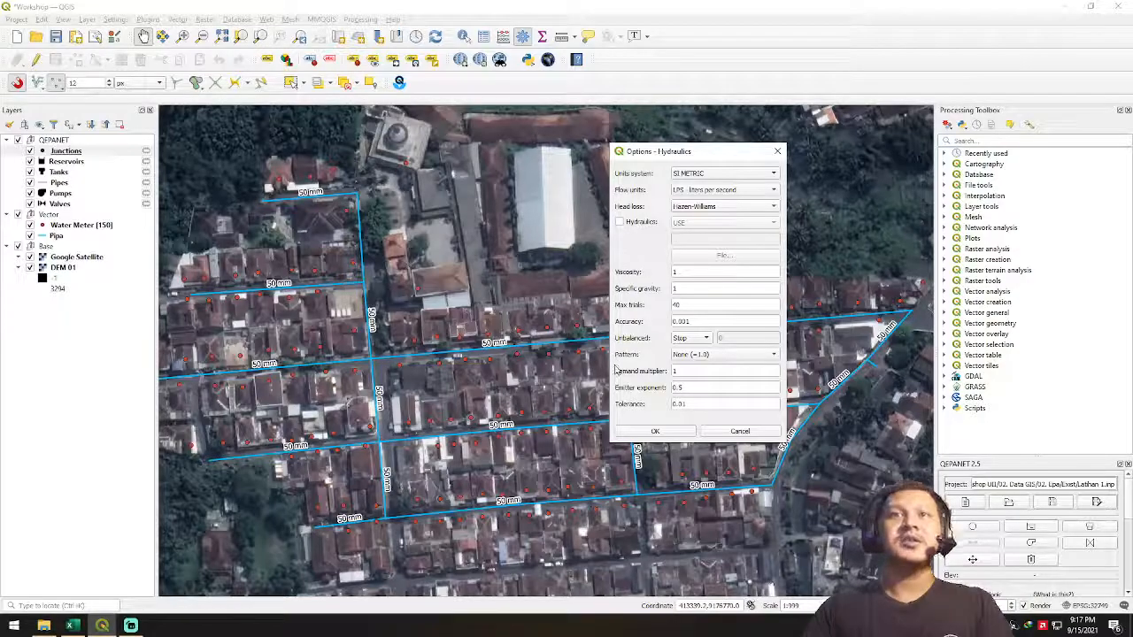
left_click(673, 435)
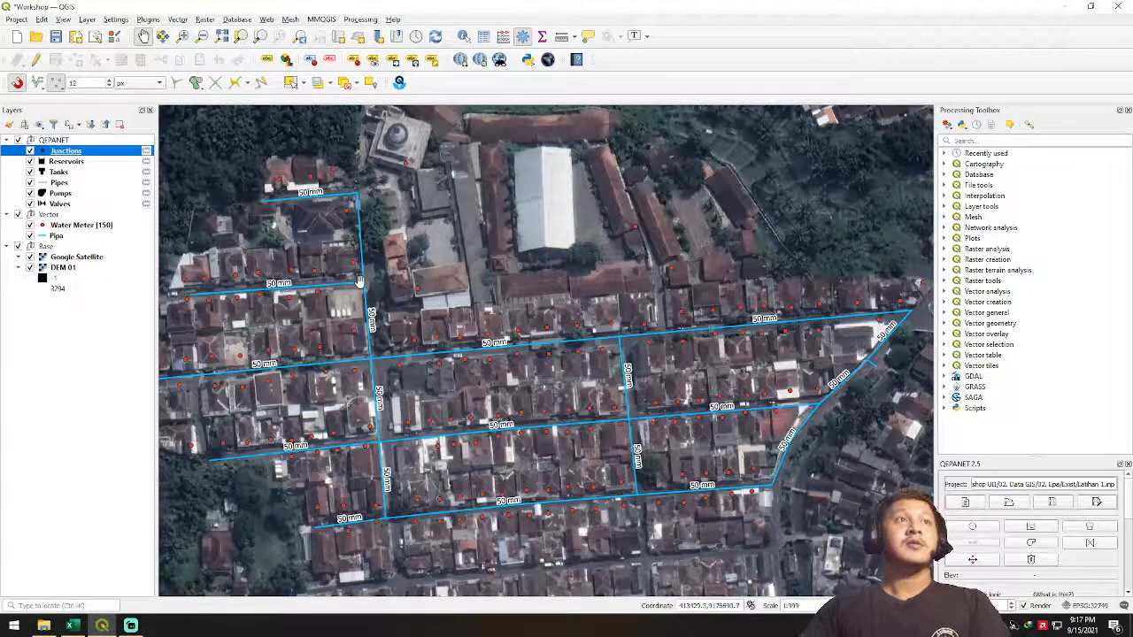
Enlarge the QEPANET 2.5 panel to show its drawing tools, property sections and editors.
left_click_drag(613, 340, 609, 302)
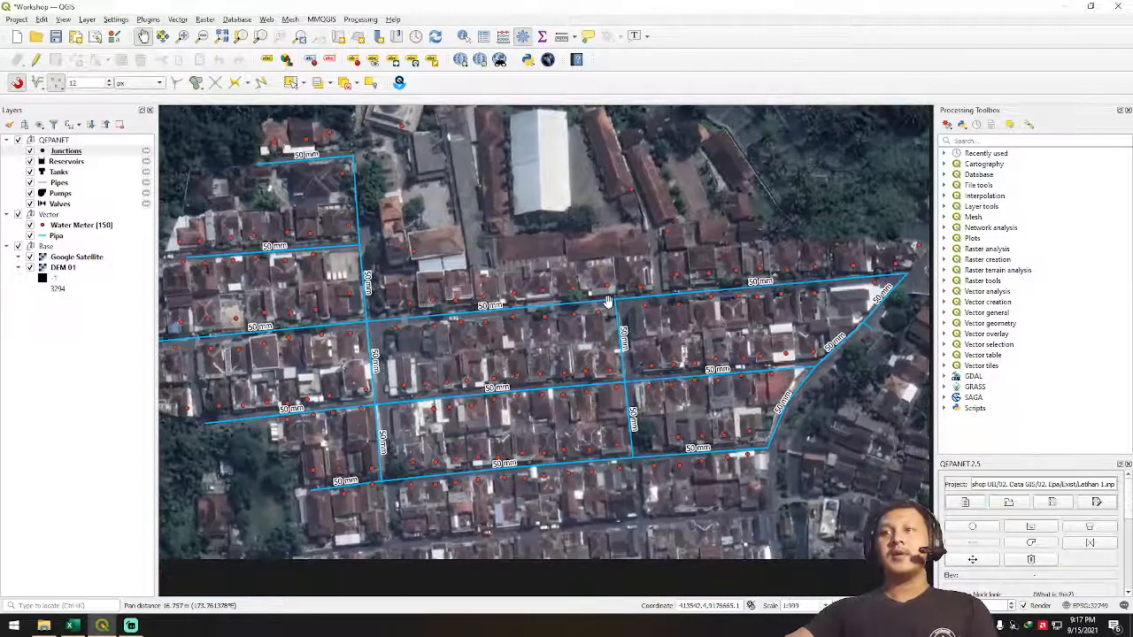
left_click_drag(1035, 458, 1058, 203)
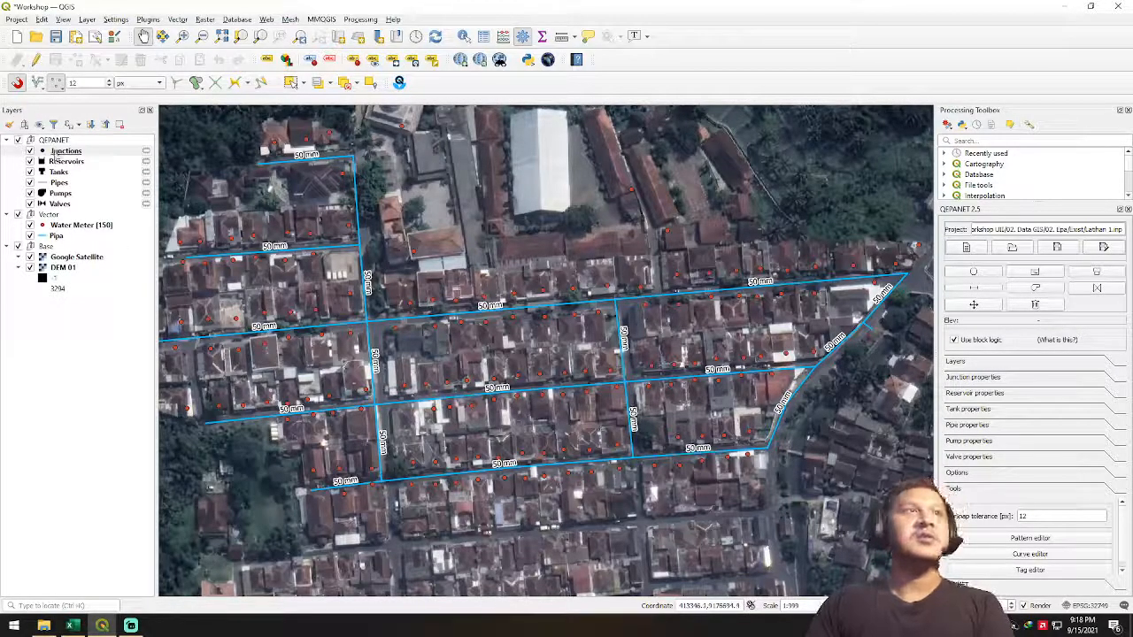
Choose DEM 01 as the elevation layer for the QEPANET network.
left_click(53, 140)
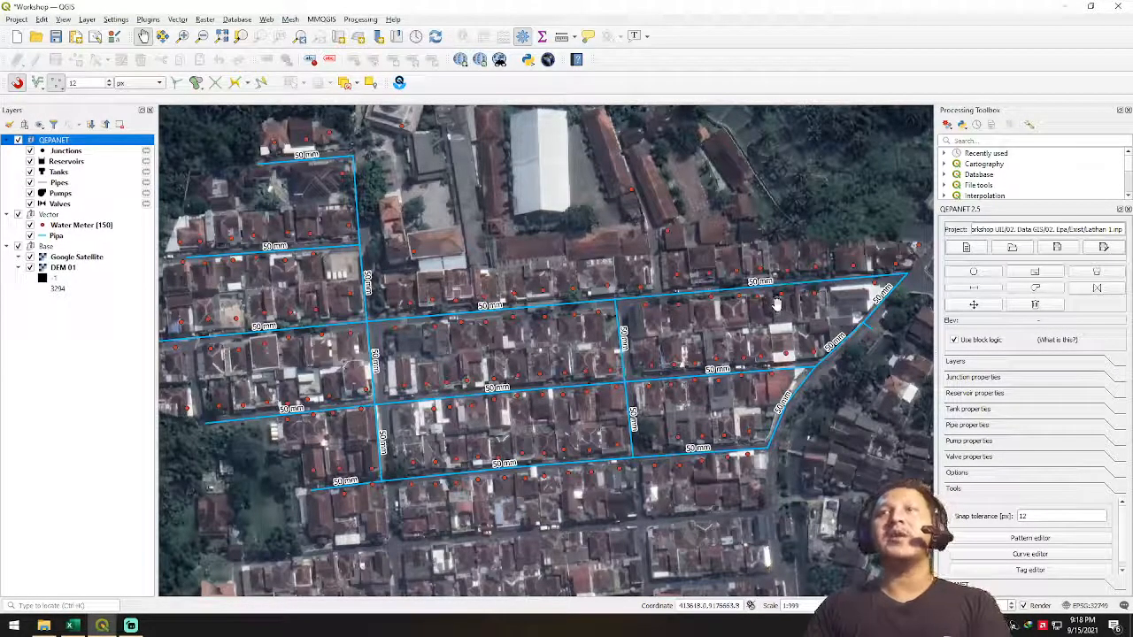
left_click(954, 363)
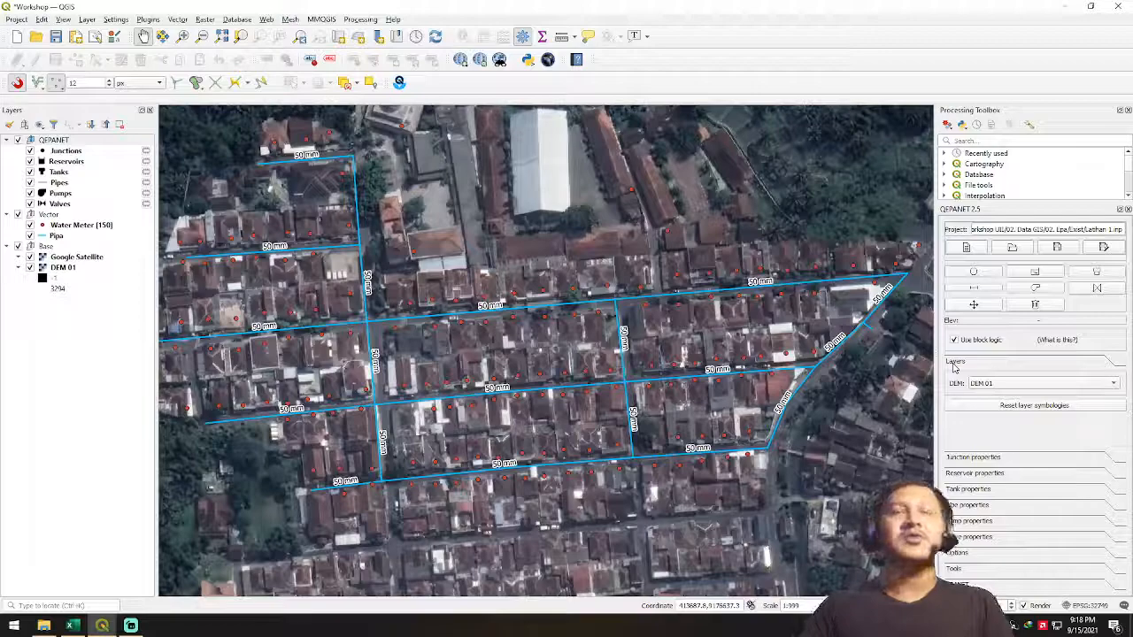
left_click(1010, 386)
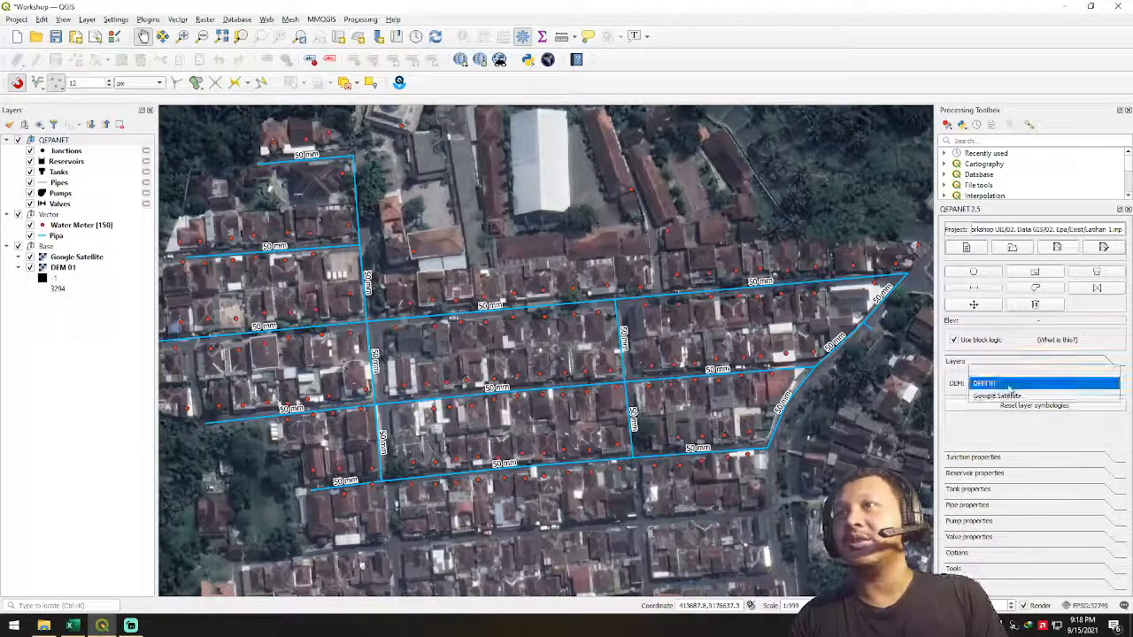
left_click(1008, 386)
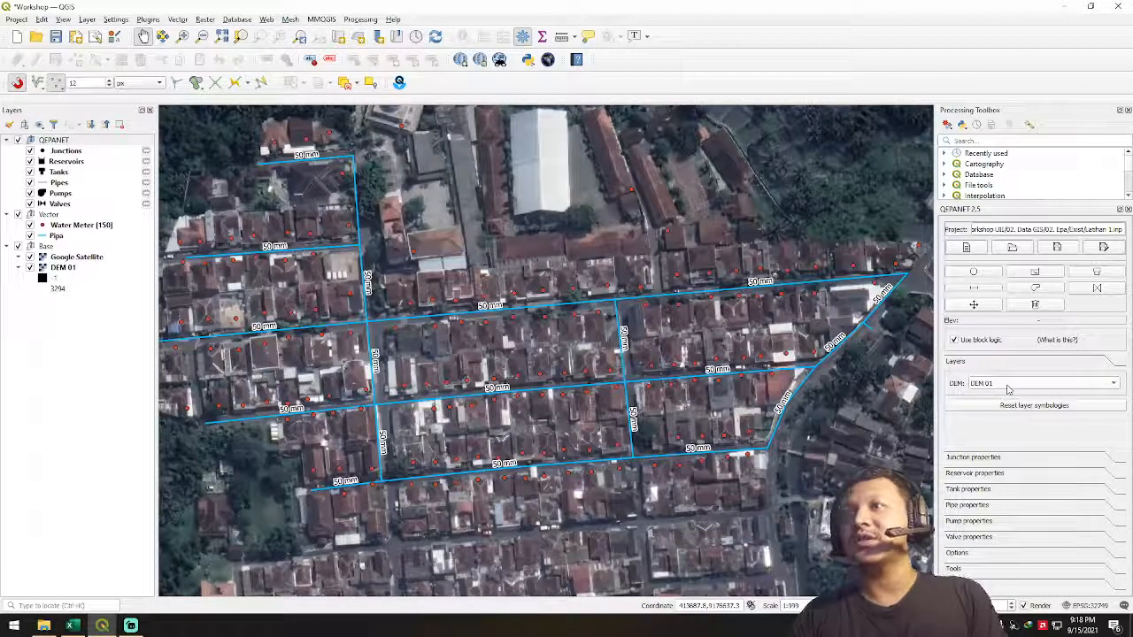
Place a reservoir at the free end of the short 75 mm branch pipe beside the road.
left_click_drag(876, 333, 742, 335)
scroll(744, 333, "up", 2)
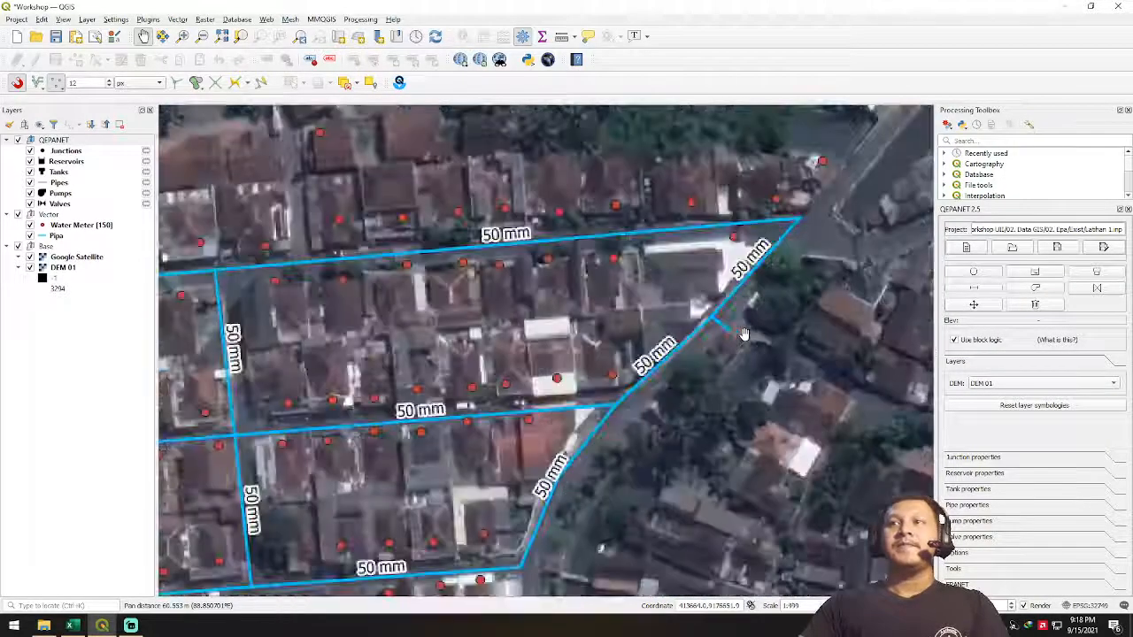
left_click_drag(732, 322, 692, 344)
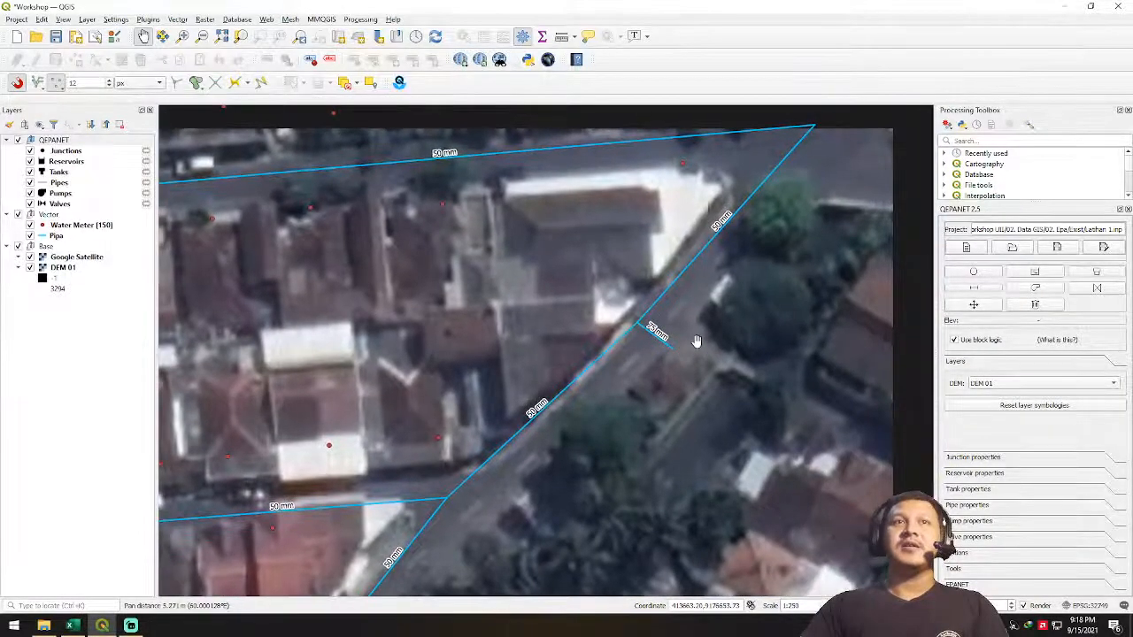
scroll(688, 349, "up", 2)
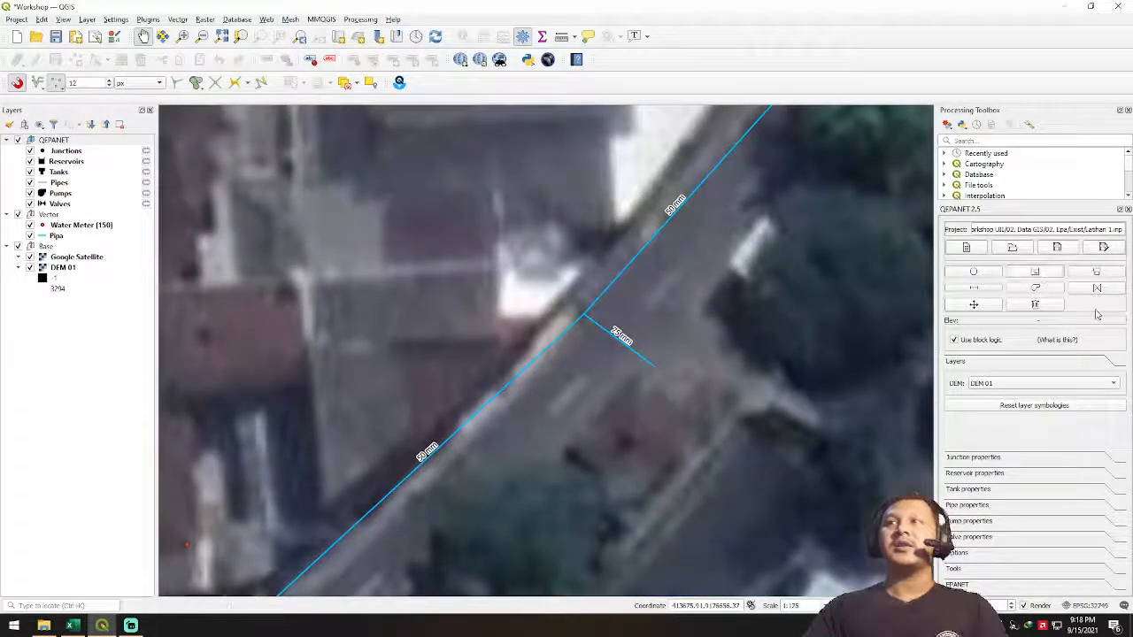
left_click_drag(731, 375, 745, 354)
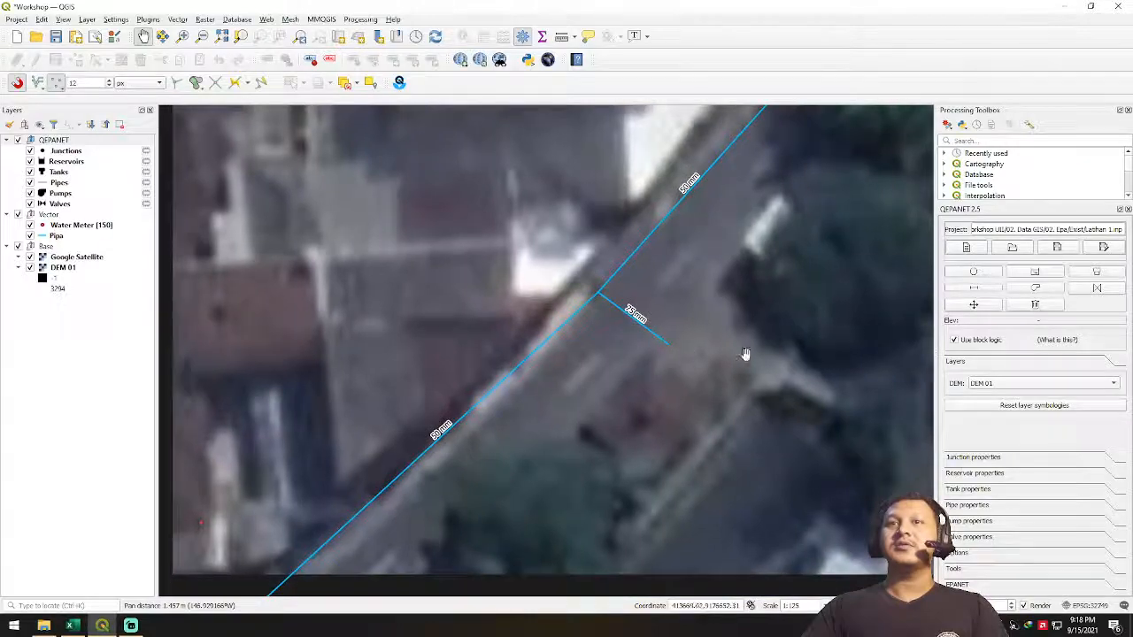
left_click(1035, 274)
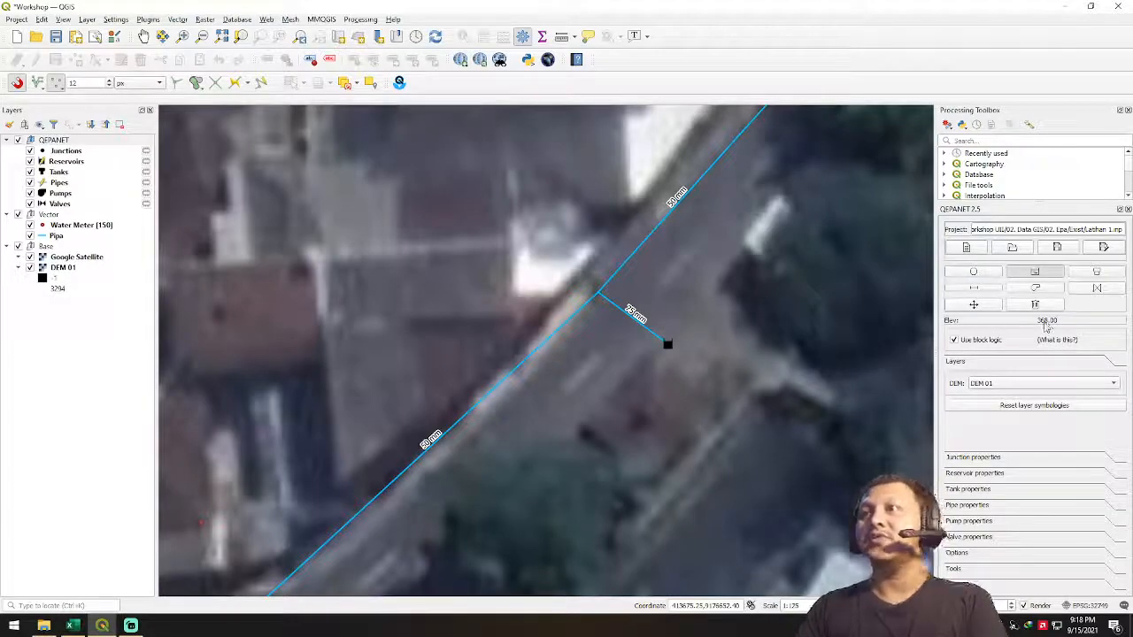
Activate pipe drawing and set the diameter for new pipes to 75 mm.
left_click(990, 293)
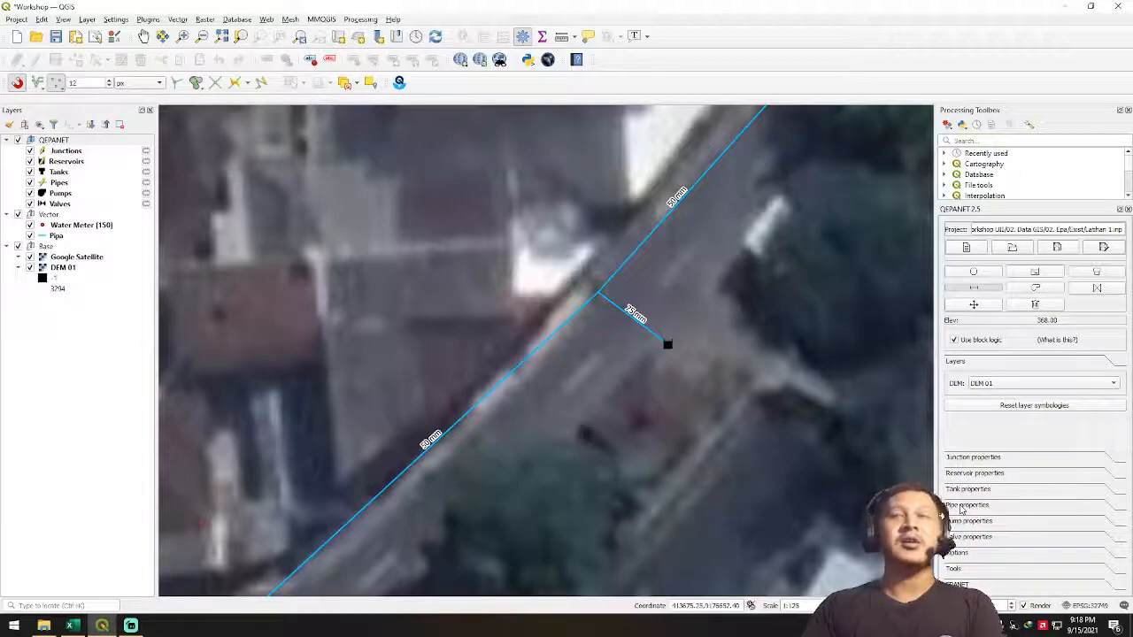
left_click(965, 505)
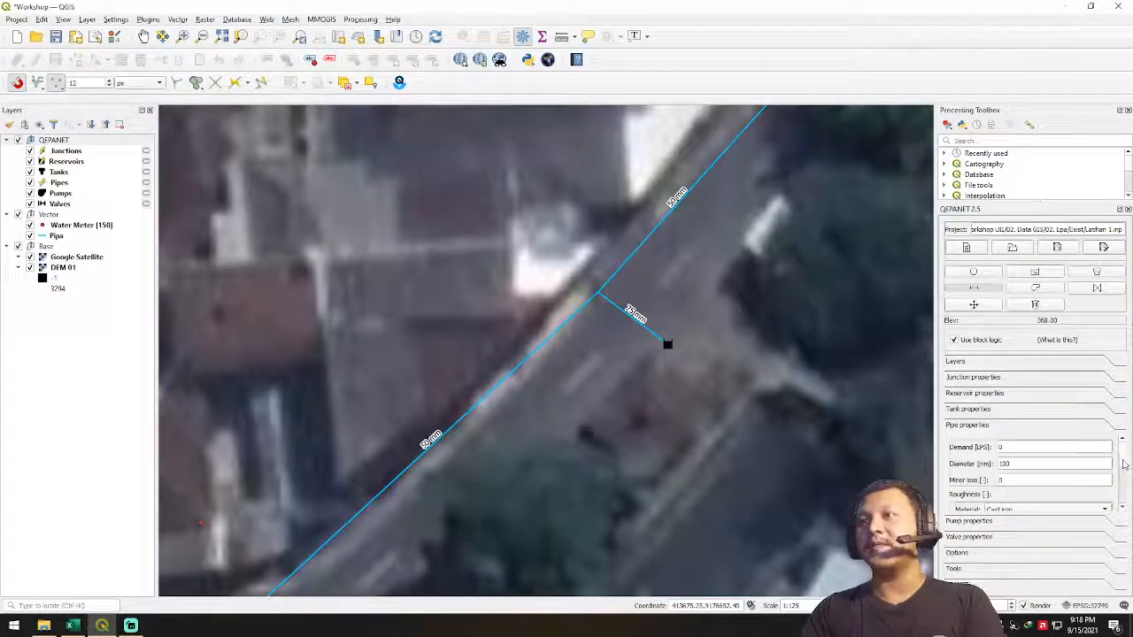
left_click(1037, 463)
left_click_drag(1020, 463, 1002, 464)
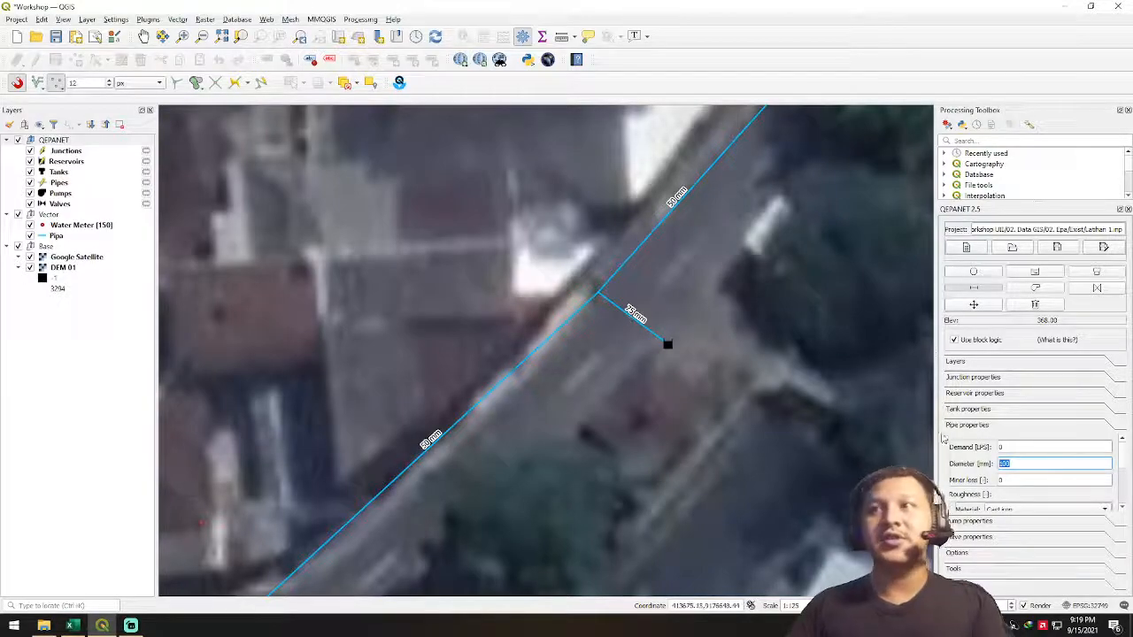
type("75")
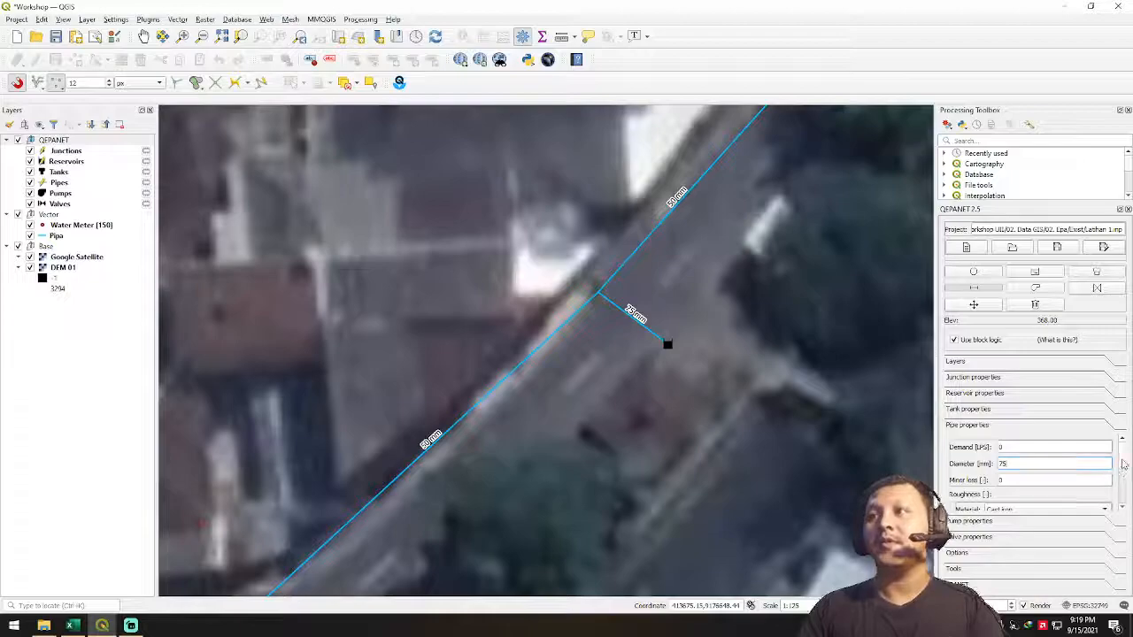
Set the pipe material to Plastic with a roughness value of 130.
left_click_drag(1122, 465, 1122, 486)
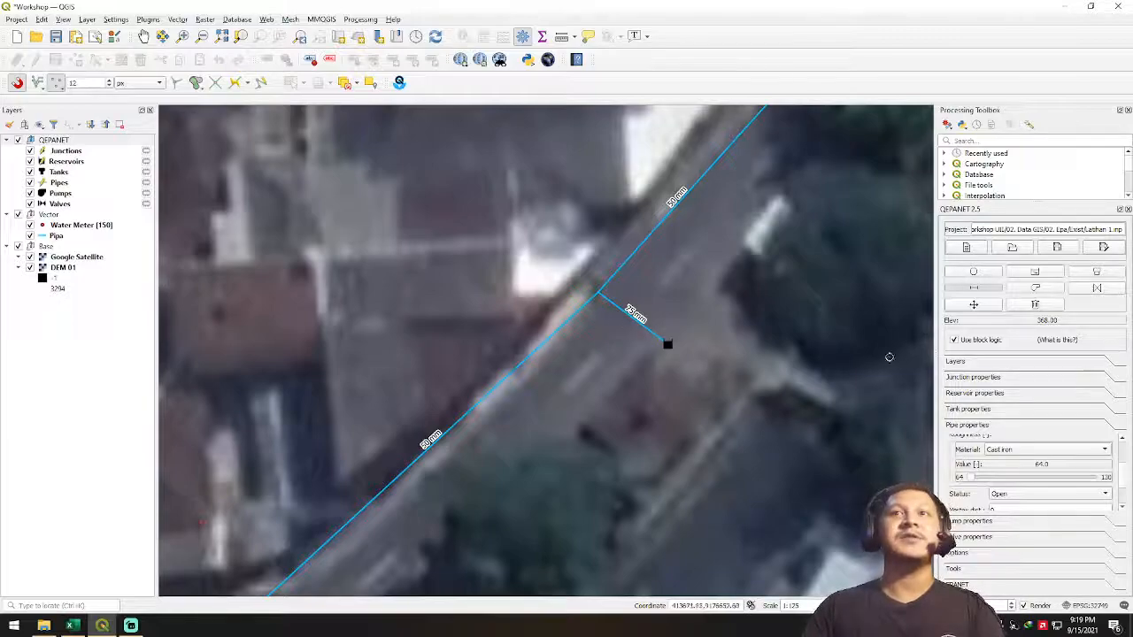
left_click(1009, 450)
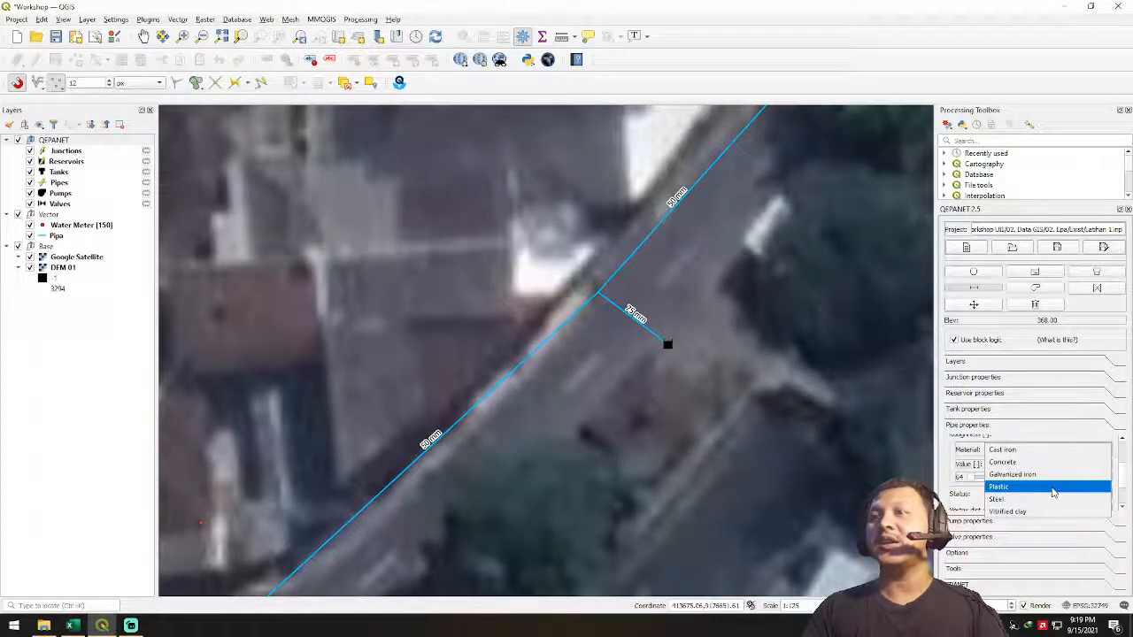
left_click(1053, 492)
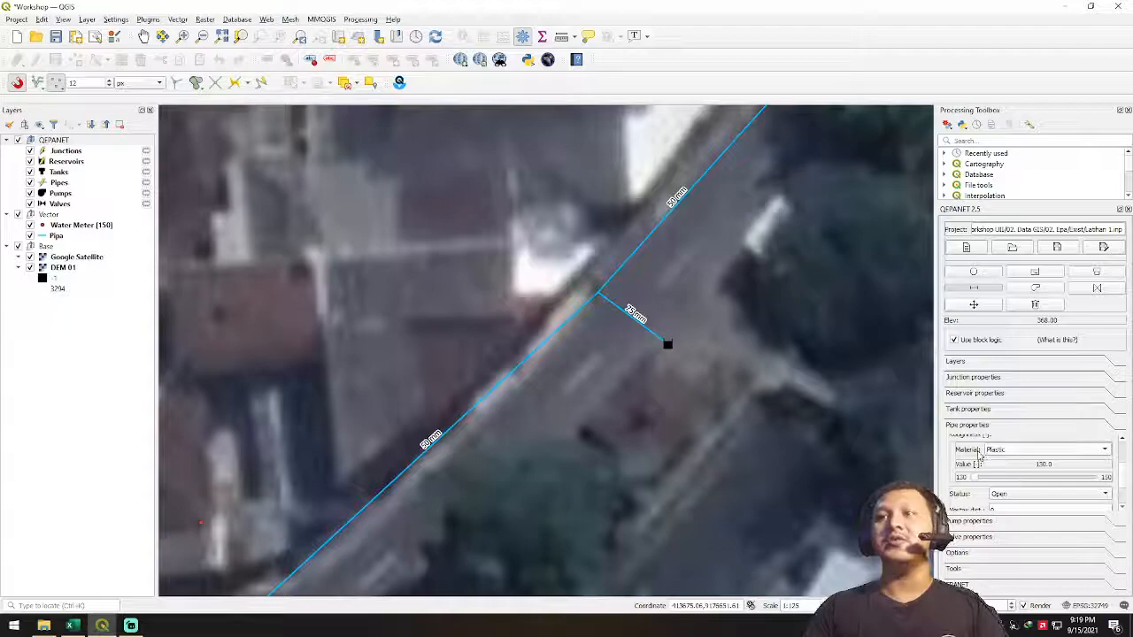
left_click(1000, 451)
left_click(1001, 451)
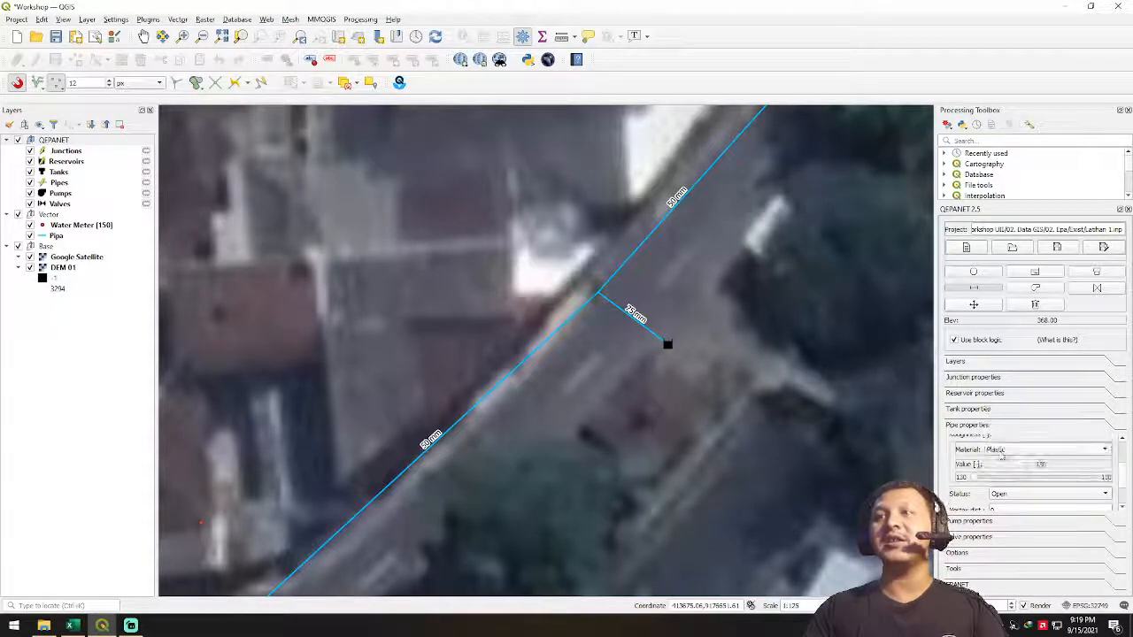
left_click(1002, 451)
left_click(1001, 452)
left_click(1003, 451)
left_click(1004, 451)
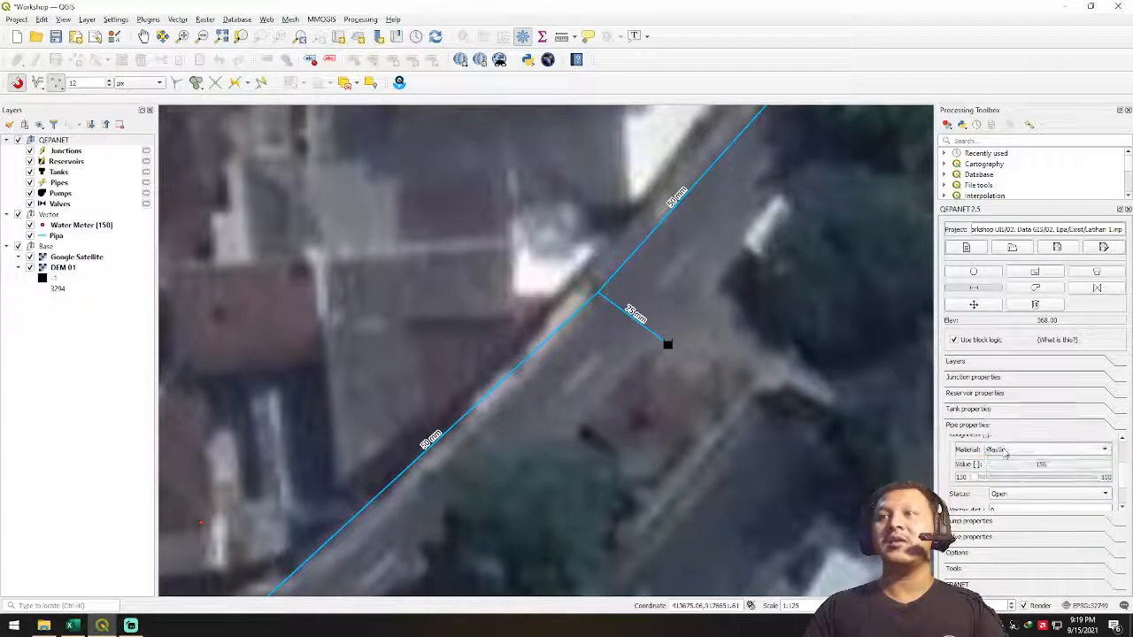
left_click_drag(1126, 480, 1126, 478)
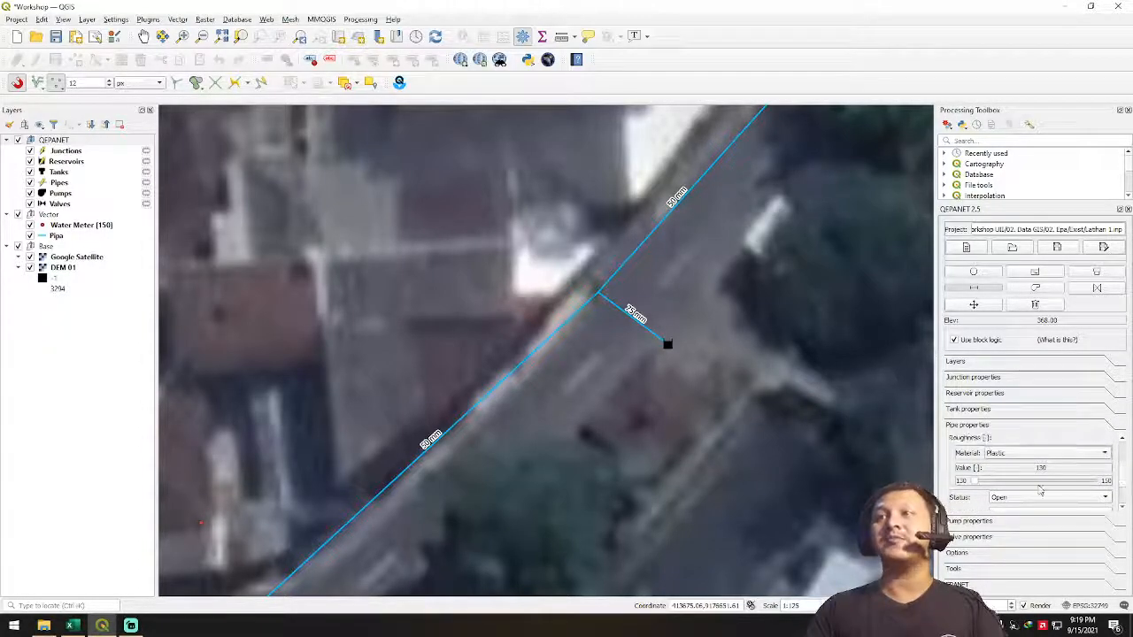
mouse_move(979, 482)
left_mouse_down()
mouse_move(1104, 491)
mouse_move(971, 483)
left_mouse_up()
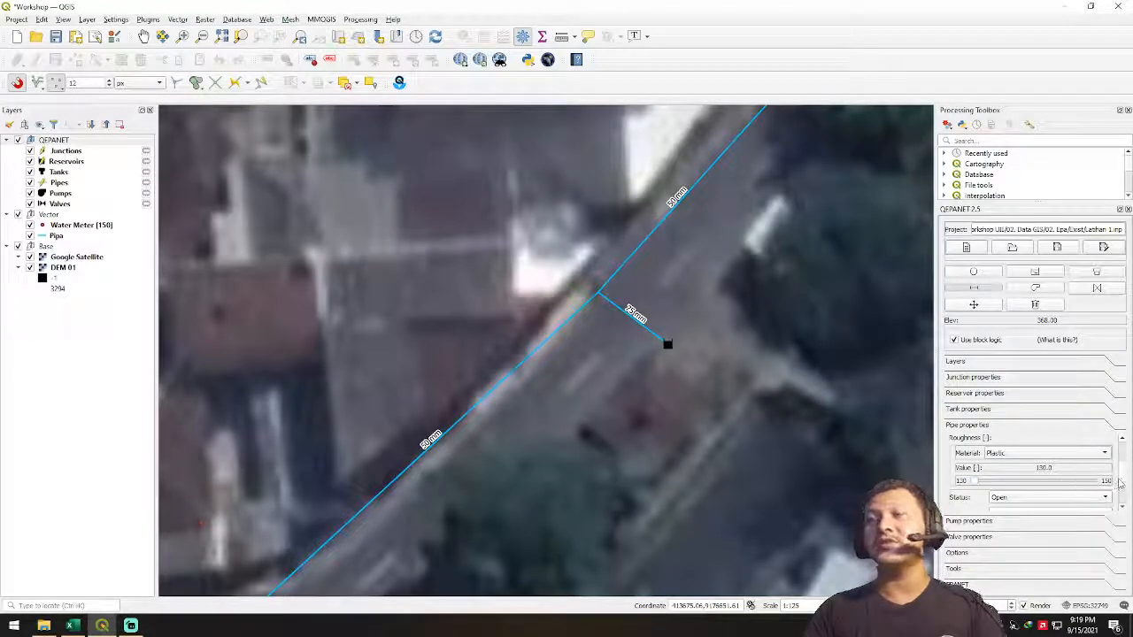
Draw the 75 mm pipe from the reservoir along the branch to where it meets the 50 mm main line.
scroll(1121, 481, "up", 1)
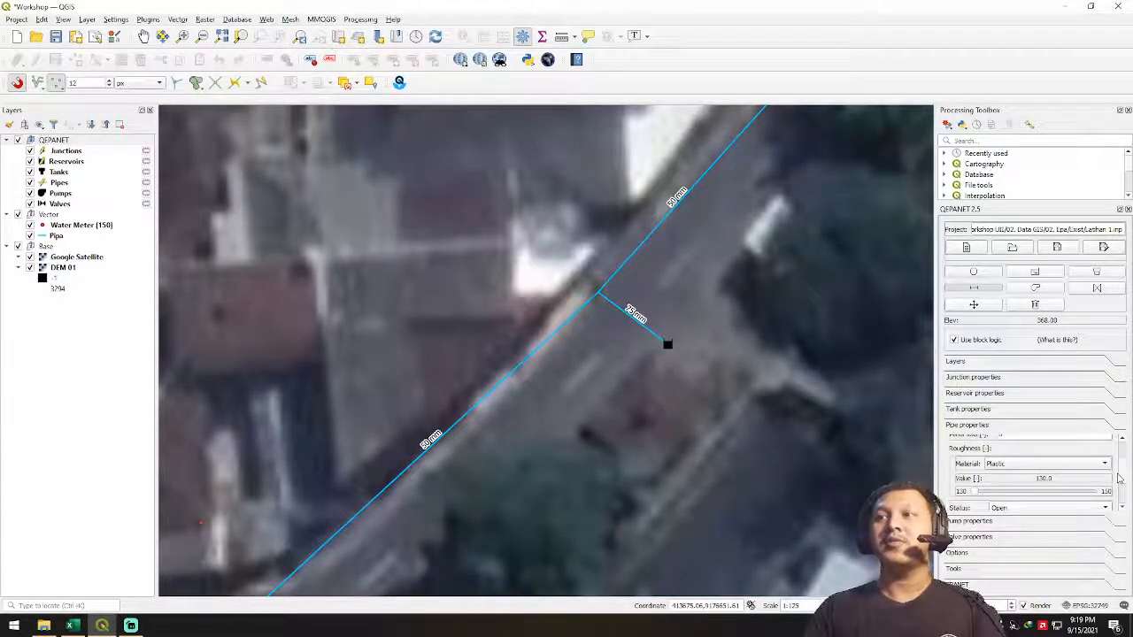
scroll(1123, 487, "down", 3)
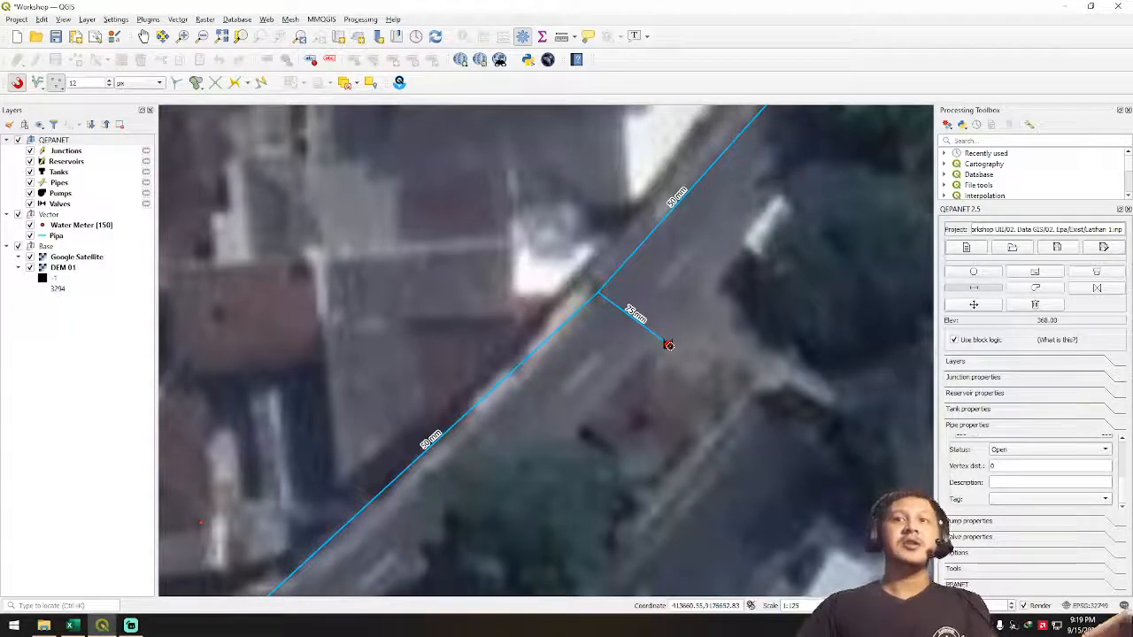
left_click(669, 344)
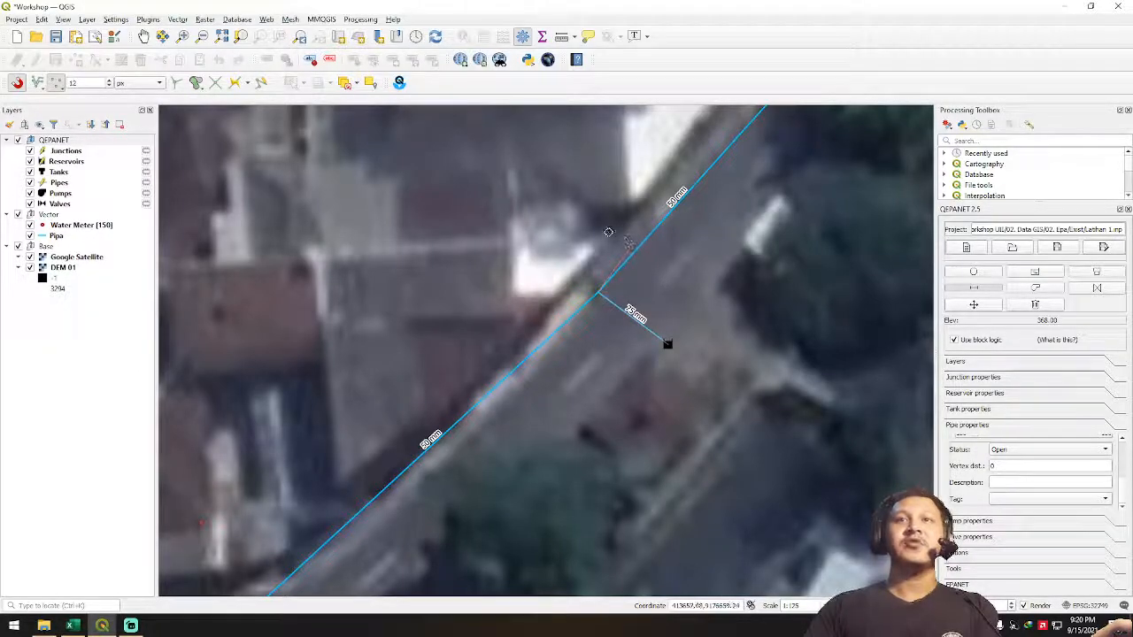
scroll(608, 232, "down", 1)
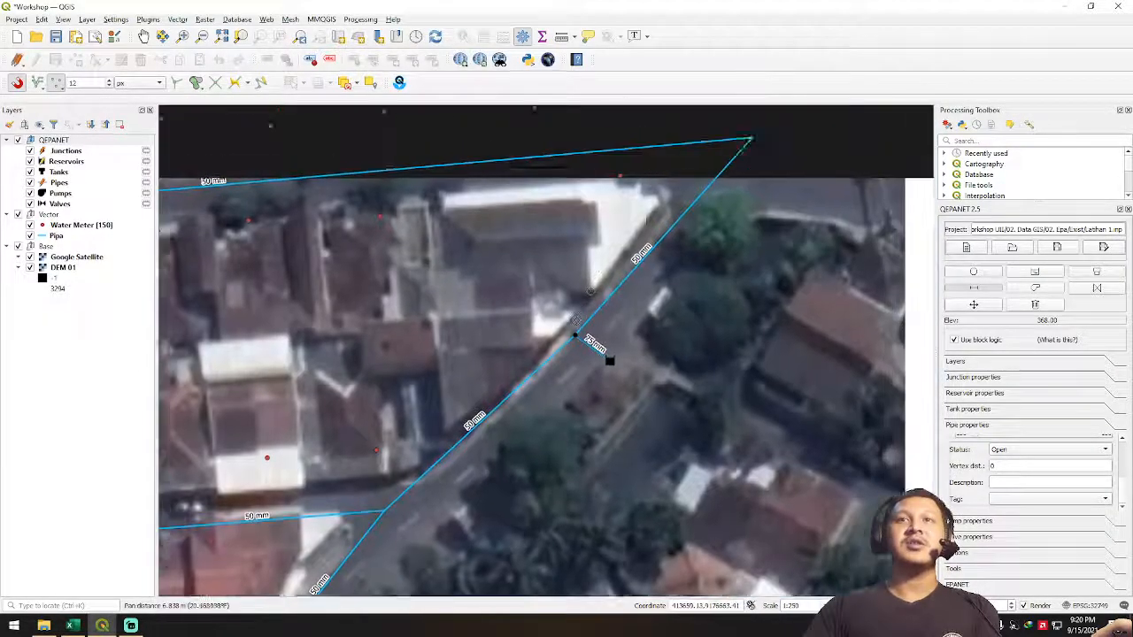
scroll(575, 317, "down", 1)
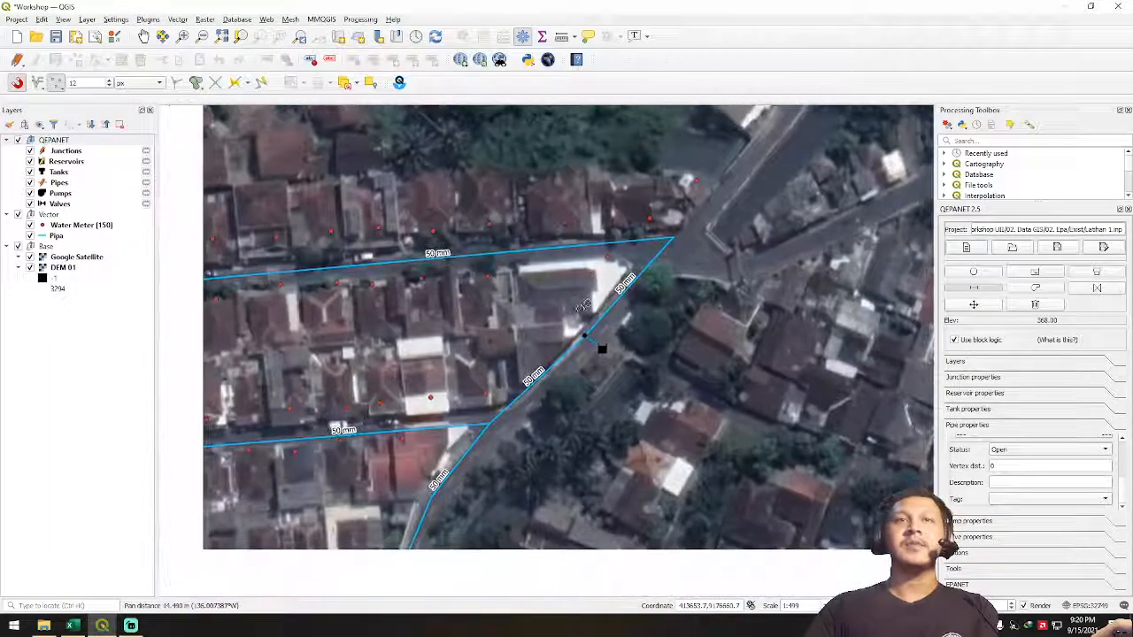
Examine the 50 mm pipe layout across the housing blocks and around the reservoir connection.
left_click_drag(584, 306, 721, 294)
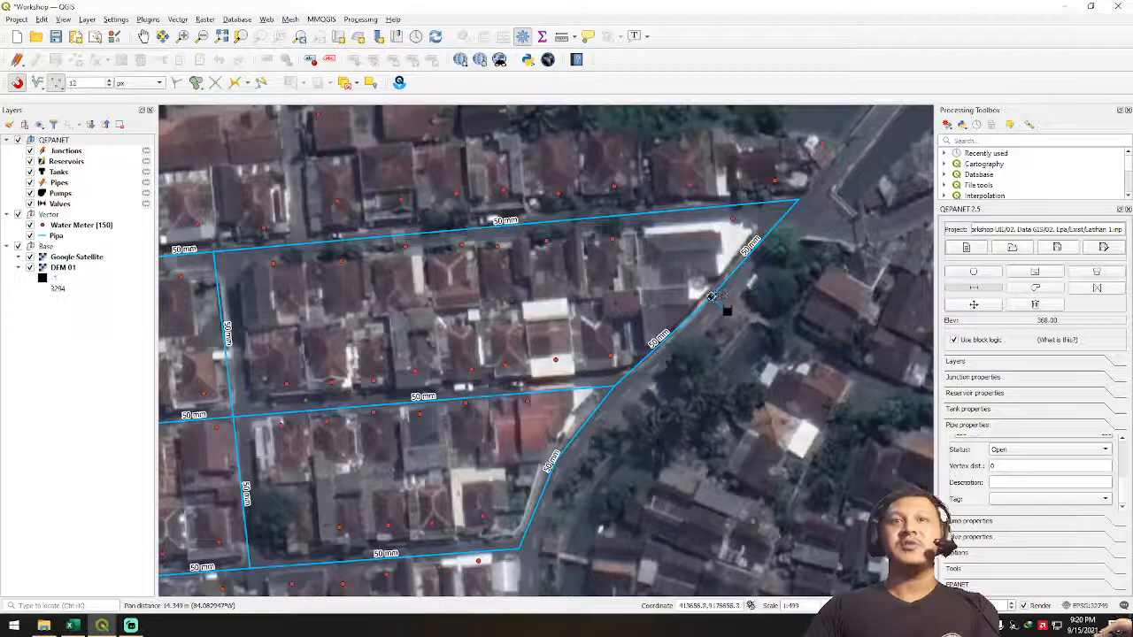
left_click_drag(584, 288, 684, 256)
scroll(683, 256, "down", 1)
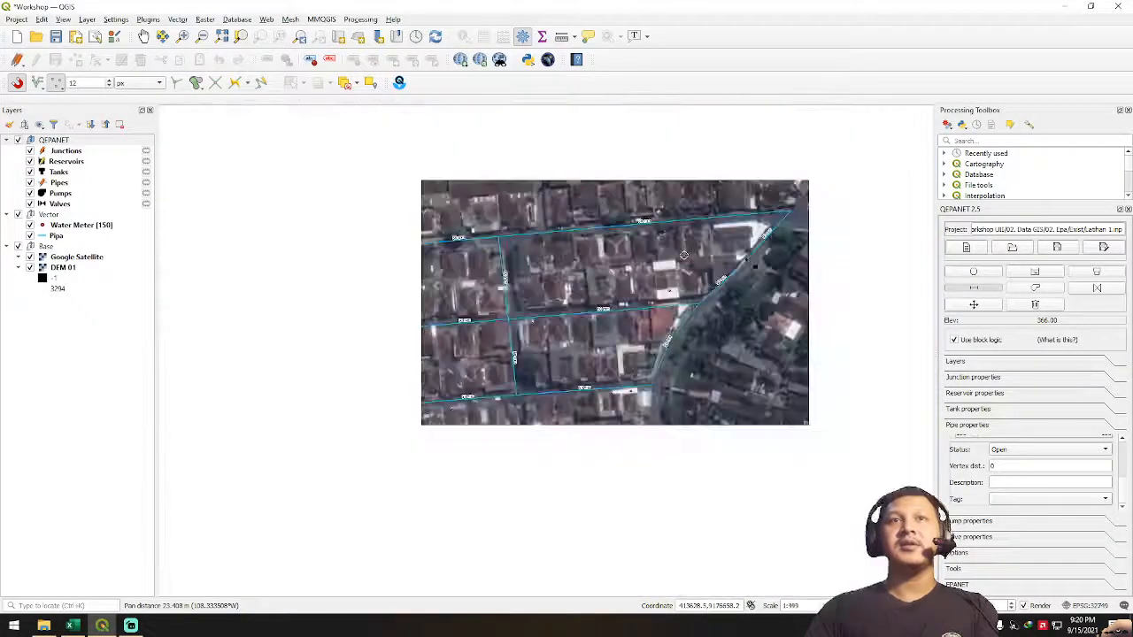
scroll(547, 269, "down", 1)
left_click_drag(526, 246, 567, 247)
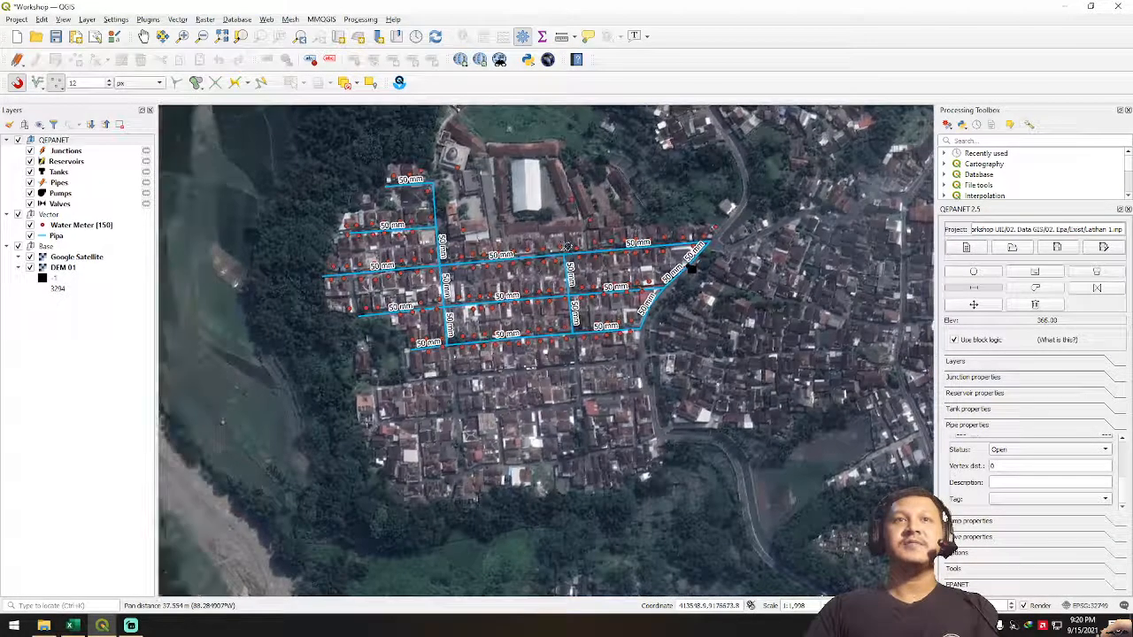
scroll(695, 249, "up", 2)
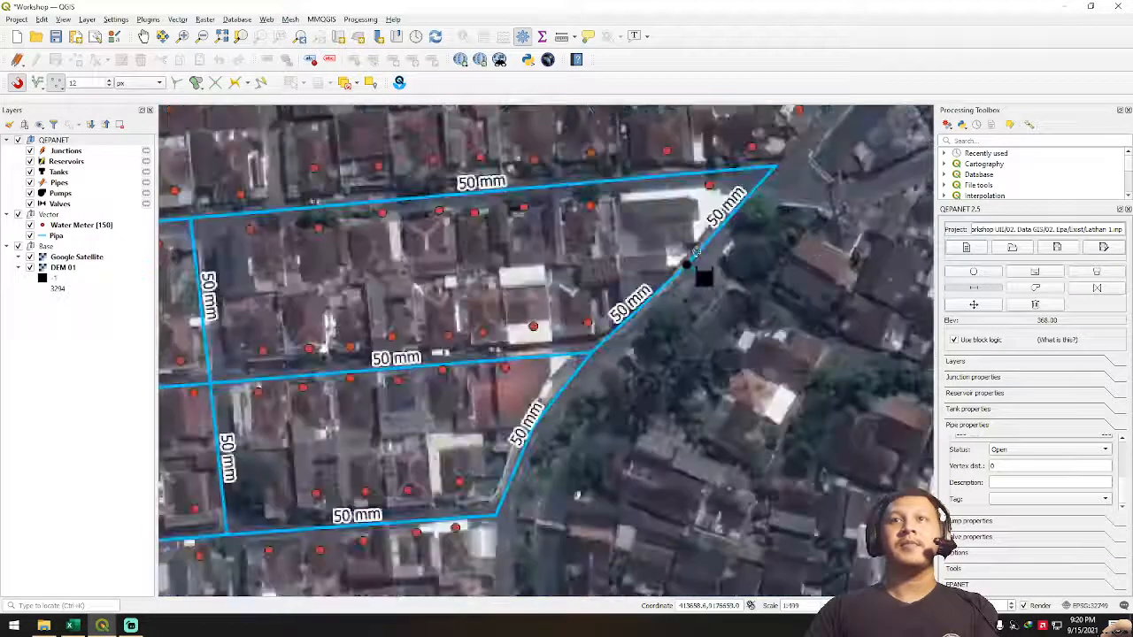
scroll(695, 249, "up", 2)
left_click_drag(821, 189, 674, 317)
left_click_drag(711, 219, 714, 278)
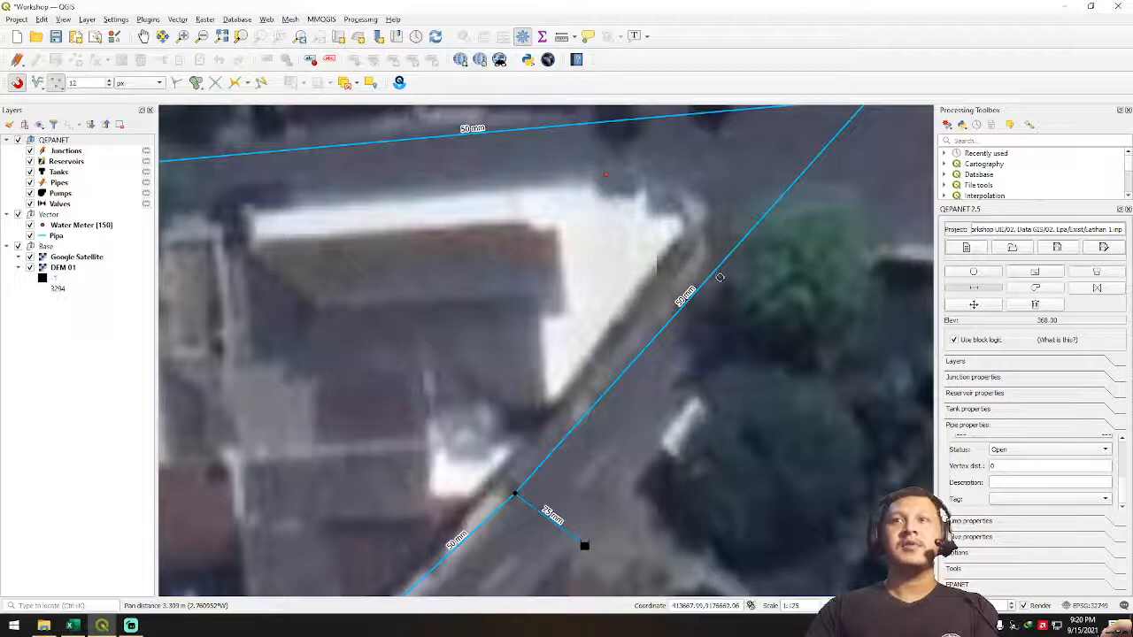
scroll(720, 277, "down", 1)
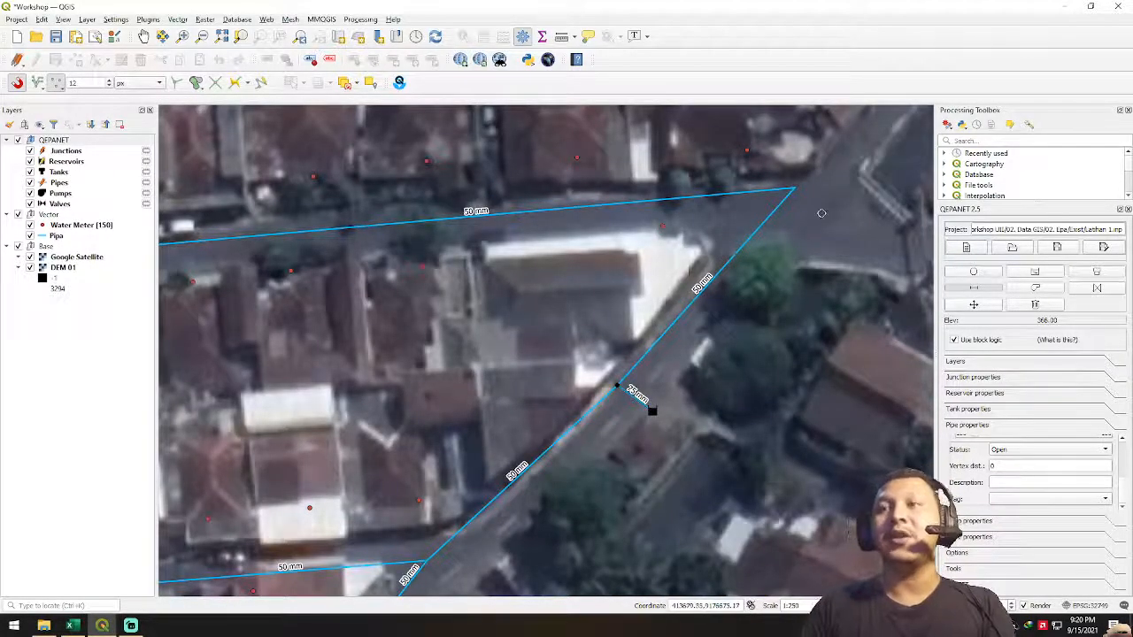
Set the diameter for new pipes to 50 mm and draw the pipe from the reservoir branch junction northeast to the road corner.
scroll(1124, 478, "up", 2)
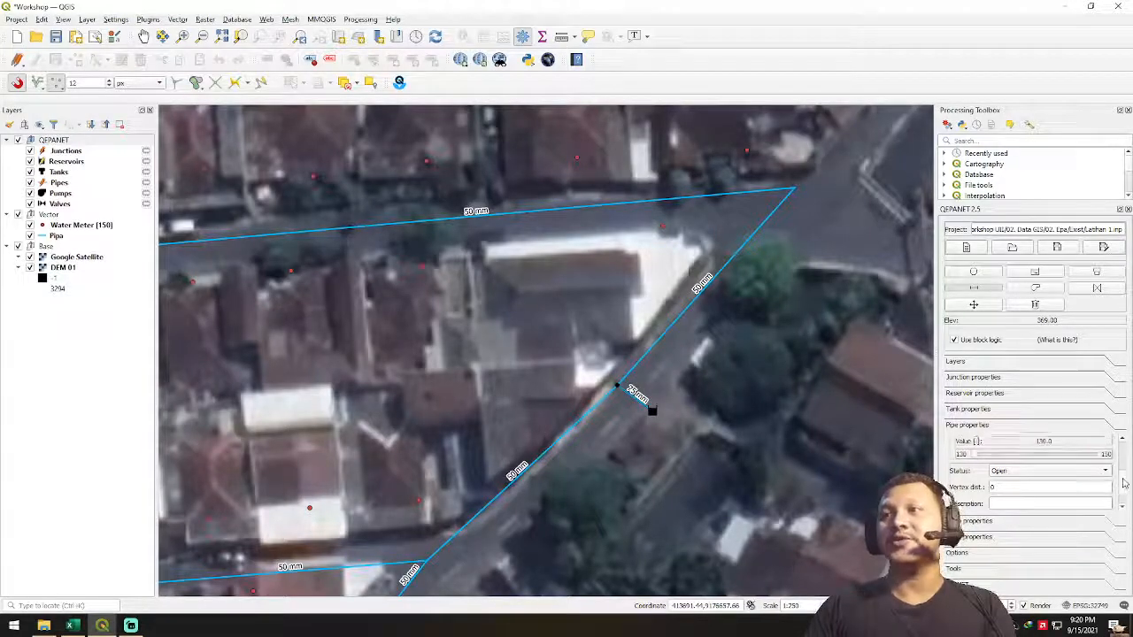
scroll(1125, 478, "up", 4)
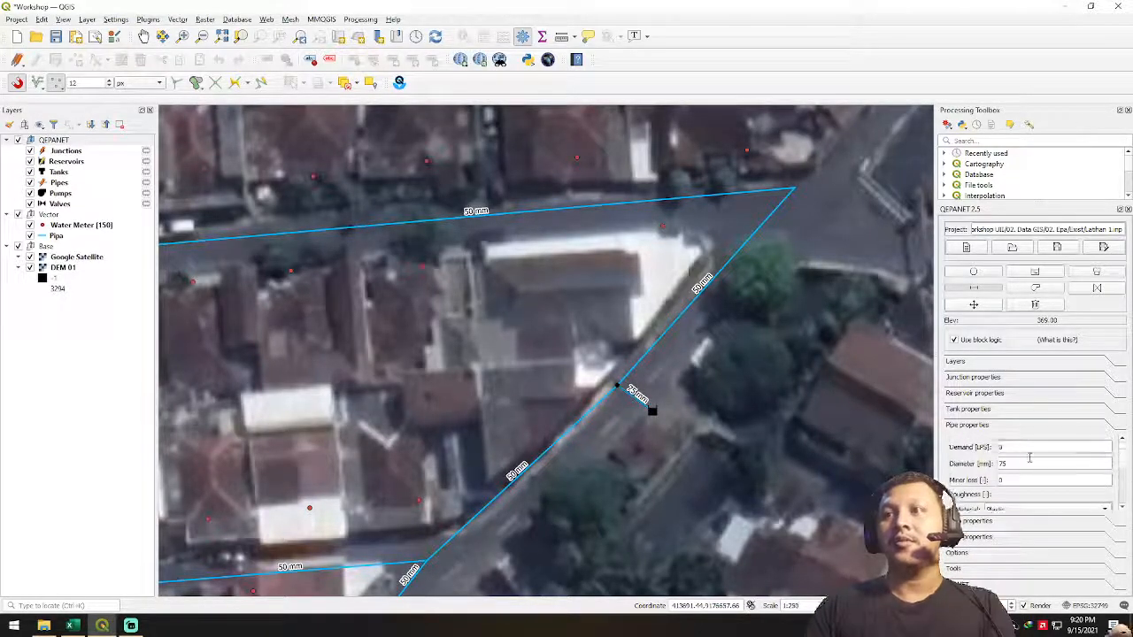
double_click(1003, 463)
type("50")
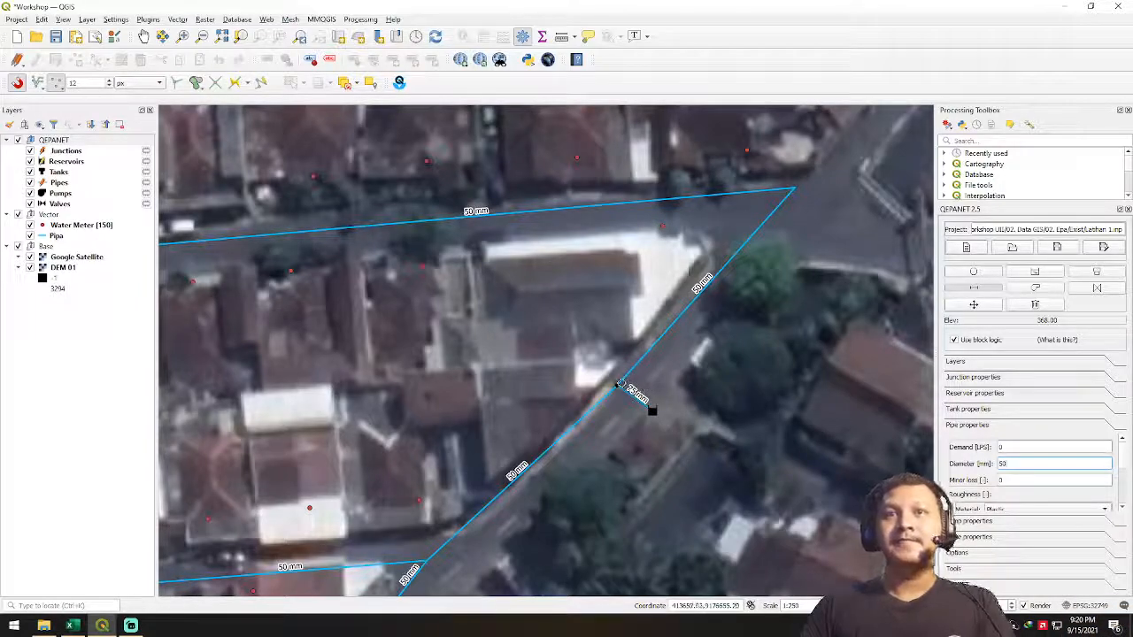
left_click(618, 387)
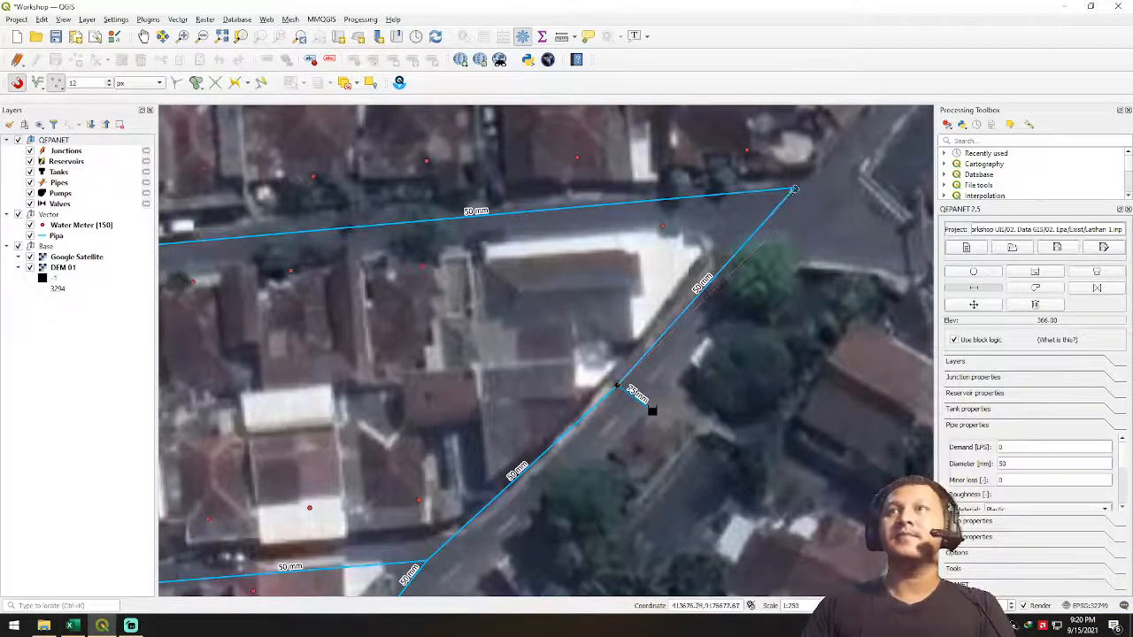
left_click(795, 188)
right_click(795, 188)
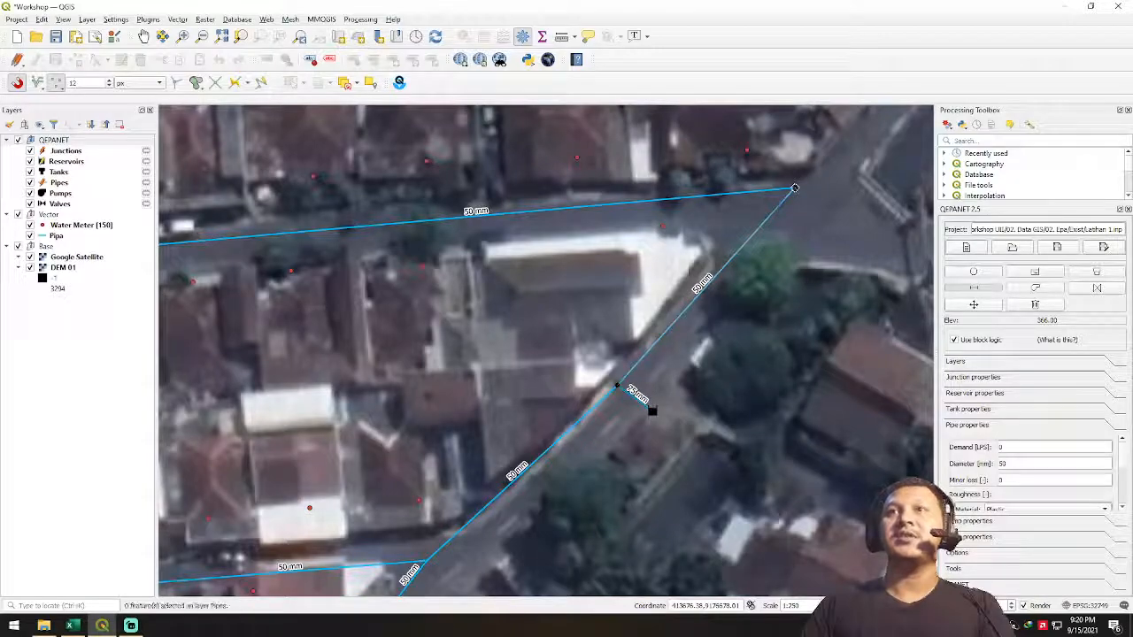
Draw the 50 mm pipes west from the road corner along the upper street, through both crossings to the street's west end.
scroll(795, 188, "down", 2)
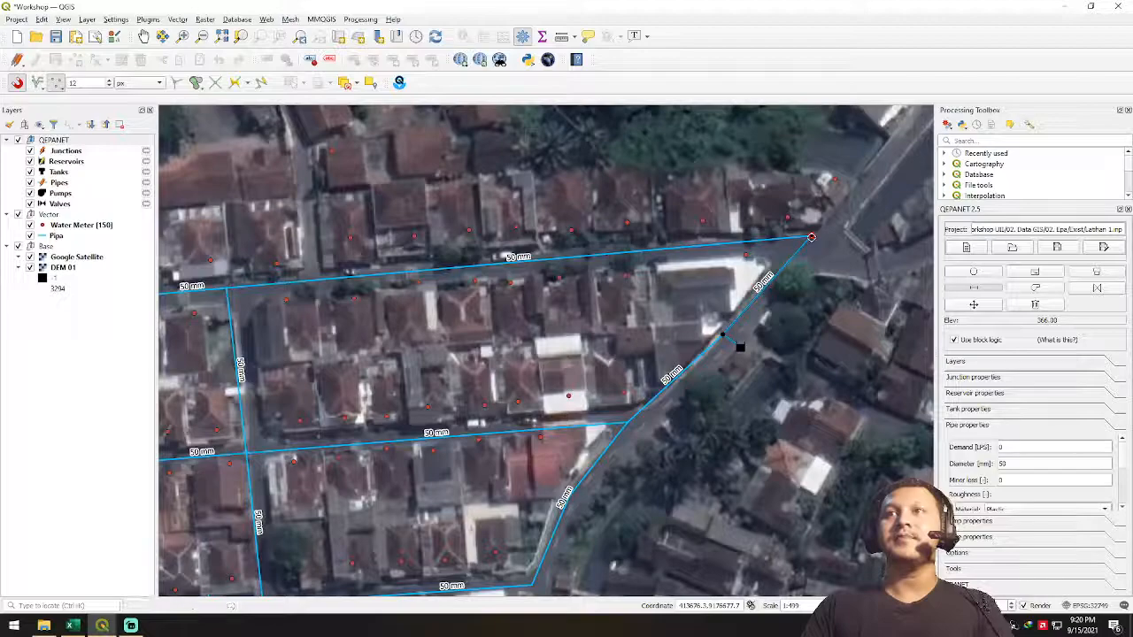
left_click_drag(229, 286, 372, 267)
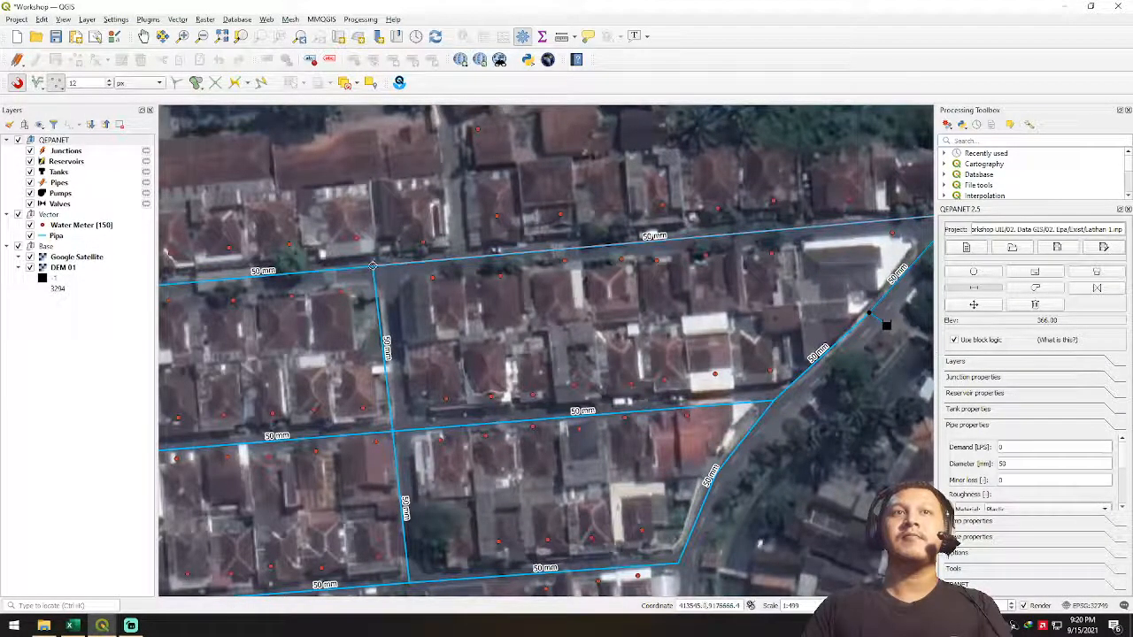
left_click_drag(372, 266, 506, 269)
scroll(546, 281, "down", 1)
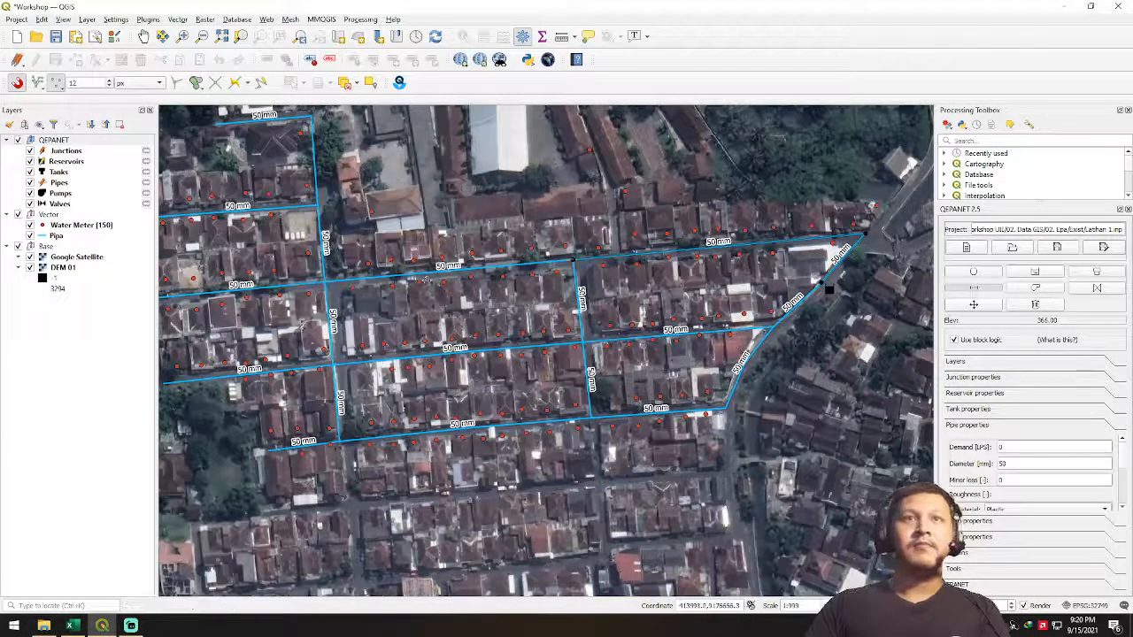
right_click(326, 282)
left_click_drag(325, 281, 361, 289)
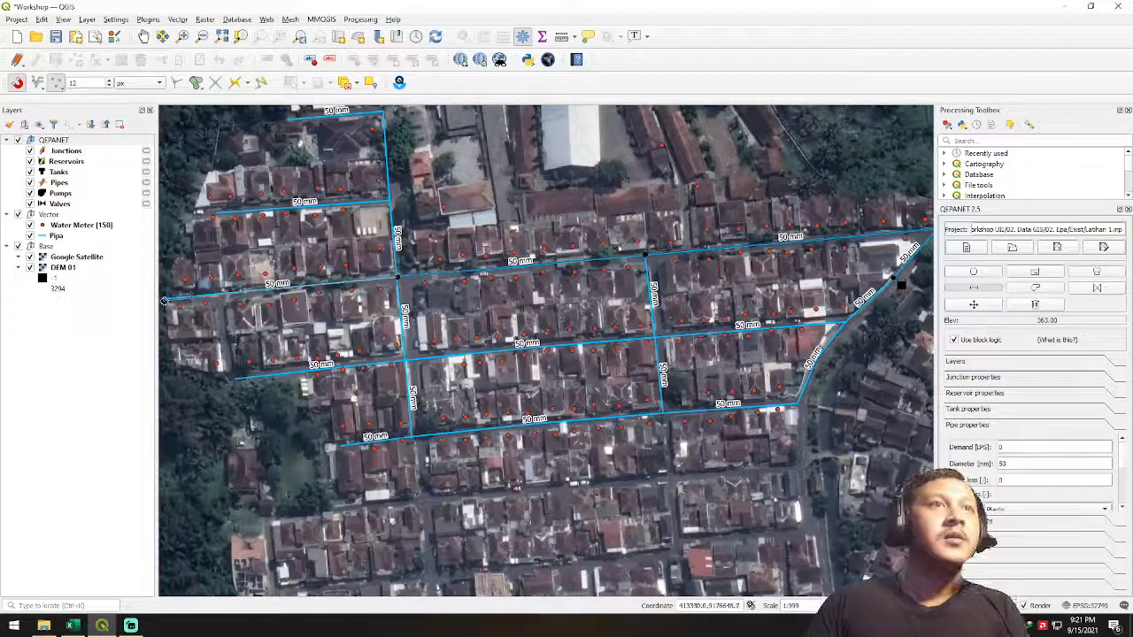
right_click(164, 299)
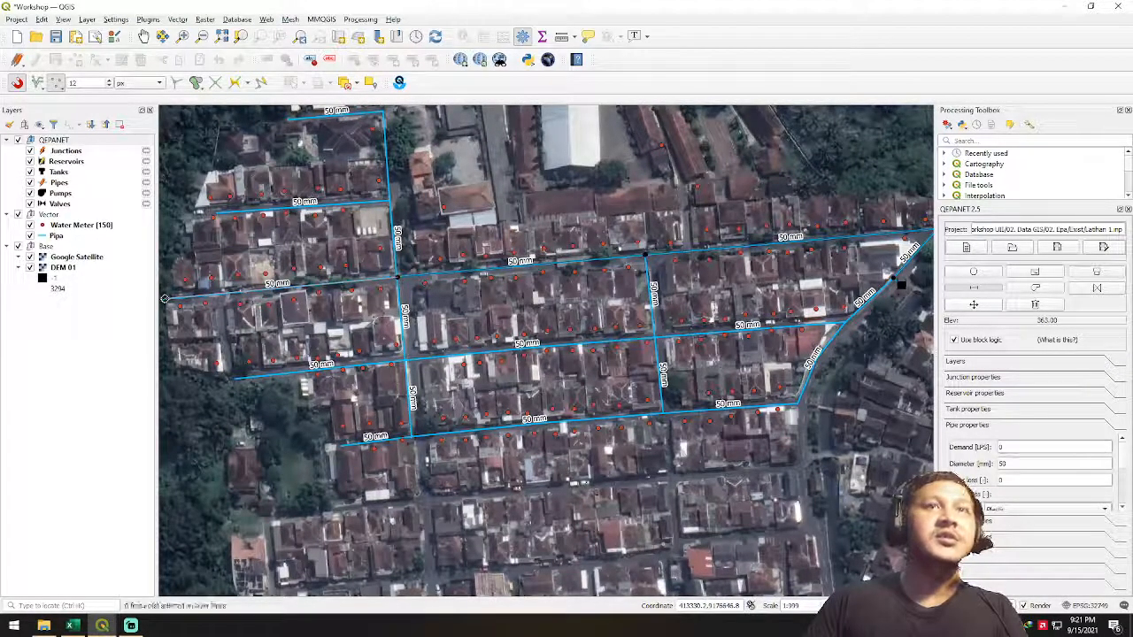
Draw the 50 mm pipe from the reservoir branch junction southwest to the east end of the middle street.
scroll(886, 289, "up", 1)
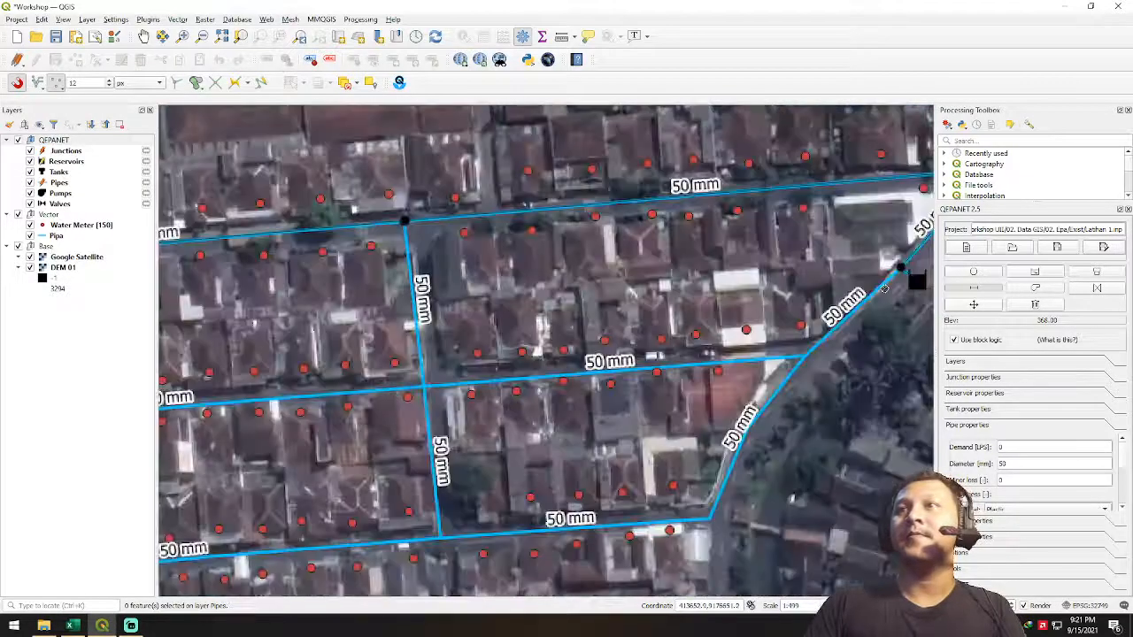
left_click_drag(886, 290, 796, 292)
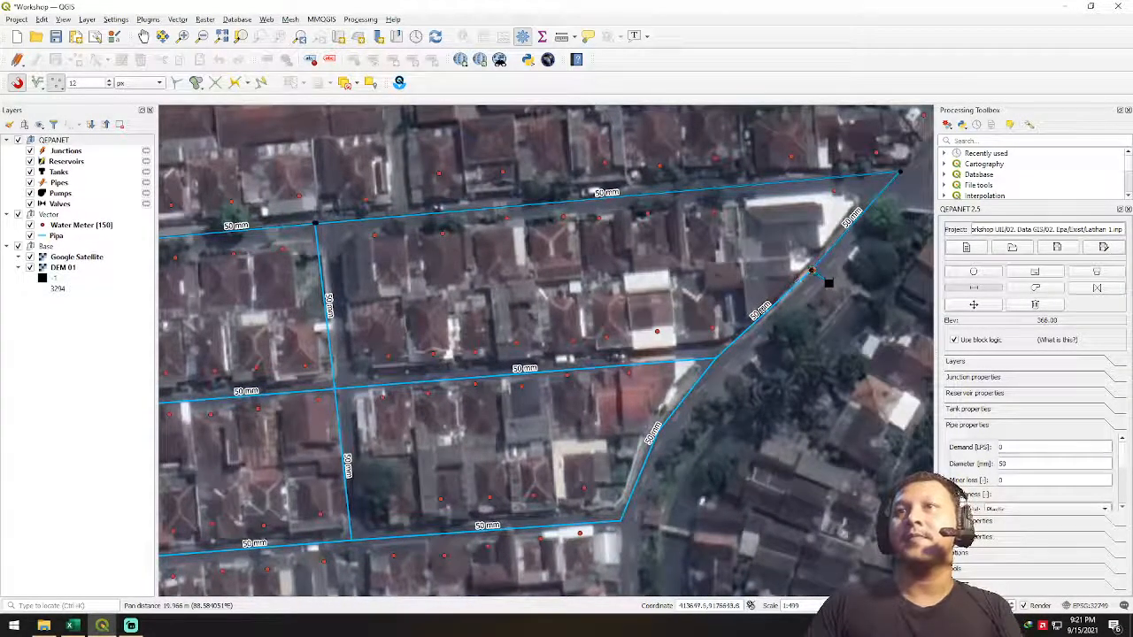
left_click(717, 359)
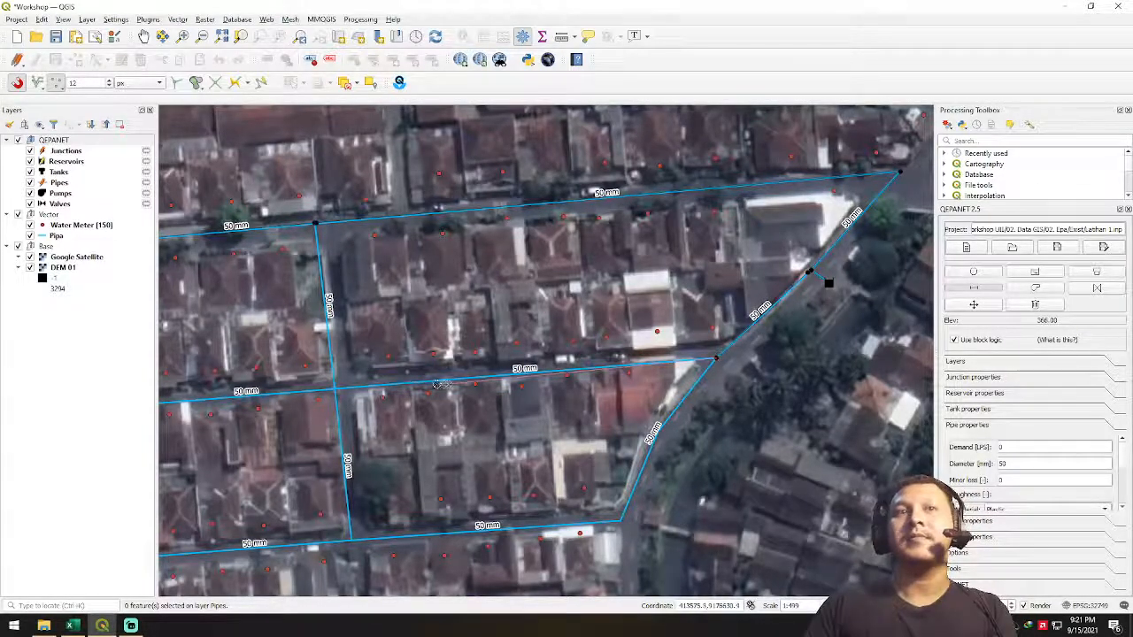
Draw the 50 mm pipes west along the middle street, through both crossings to the street's west end.
left_click(334, 388)
left_click_drag(351, 374, 496, 353)
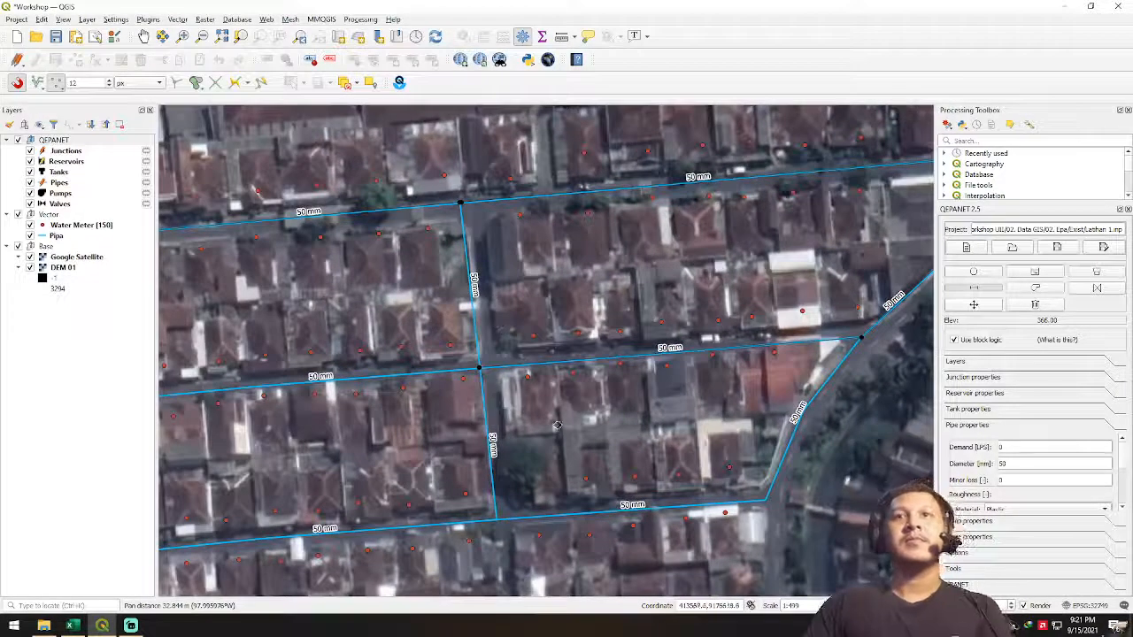
scroll(557, 426, "down", 1)
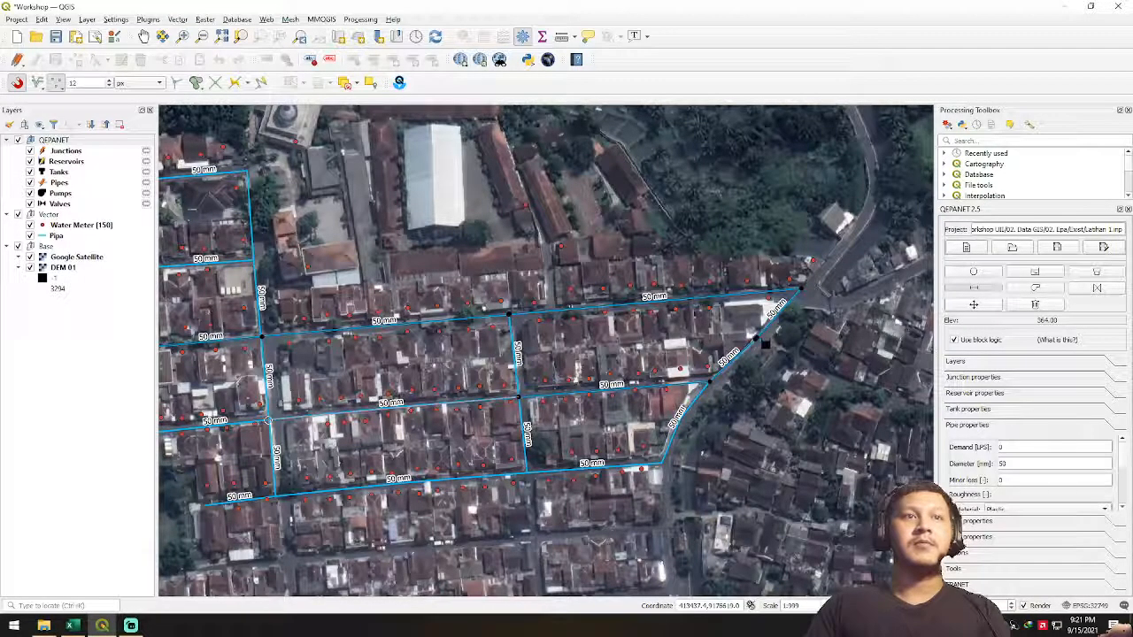
left_click_drag(267, 421, 509, 363)
left_click(342, 378)
right_click(342, 378)
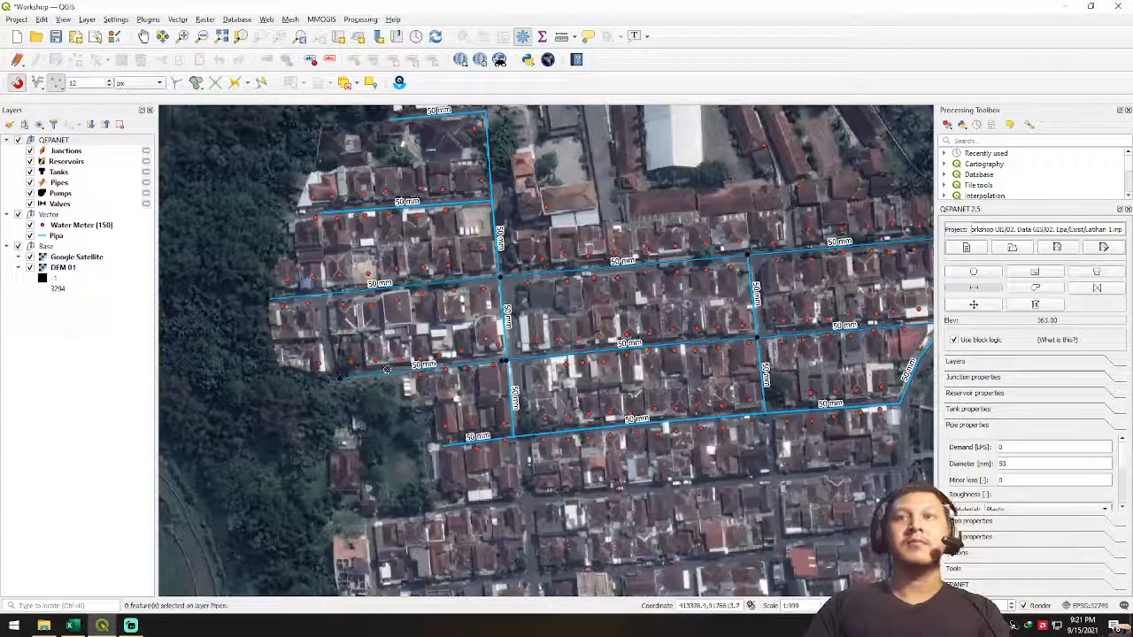
Draw the 50 mm pipe from the middle street's east end around the road bend to the lower street's east corner.
left_click_drag(850, 356, 762, 356)
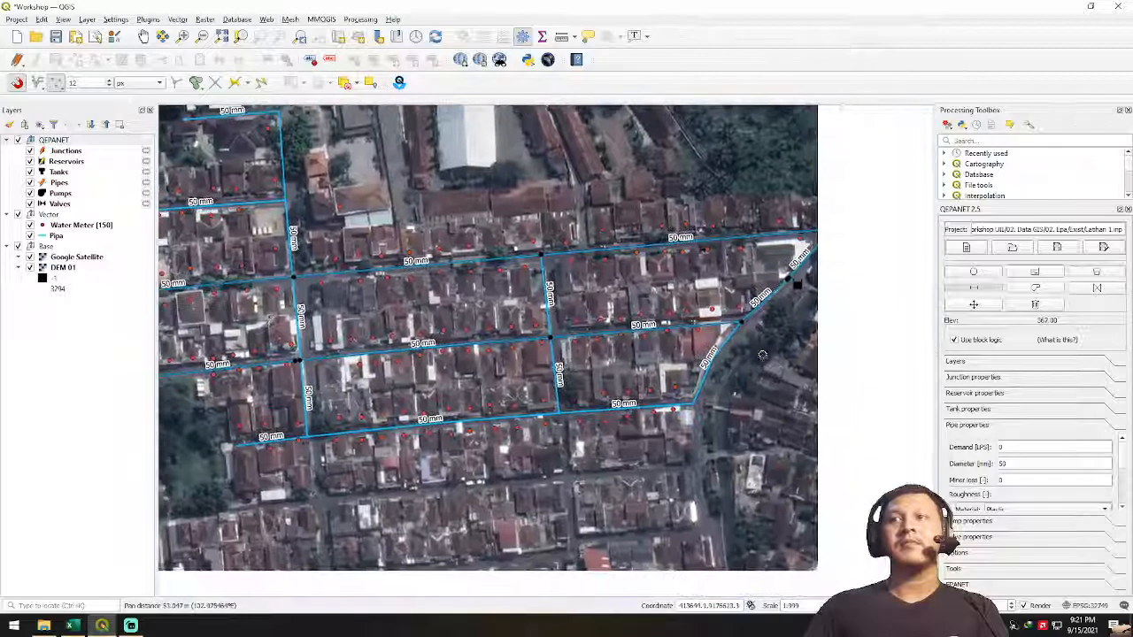
scroll(756, 336, "up", 1)
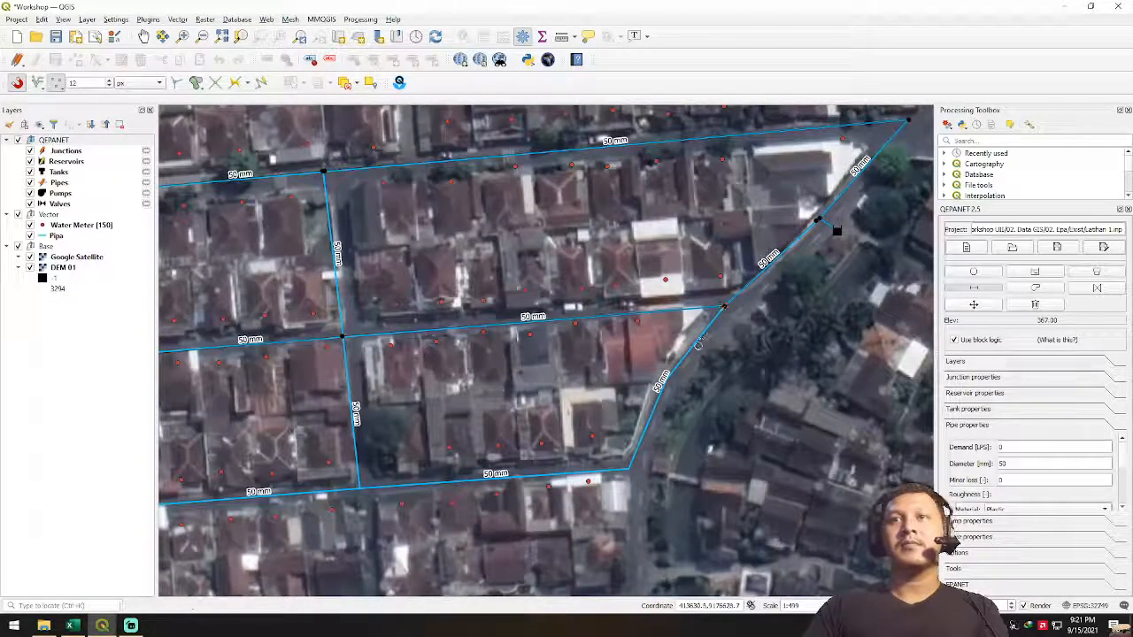
scroll(701, 342, "up", 1)
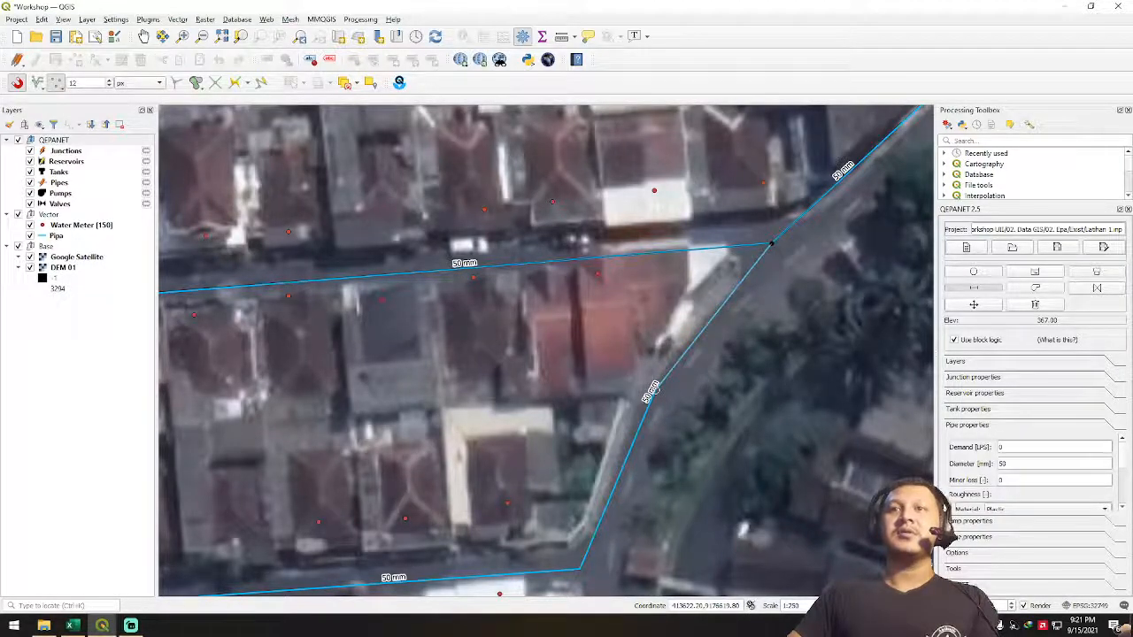
left_click_drag(692, 478, 719, 363)
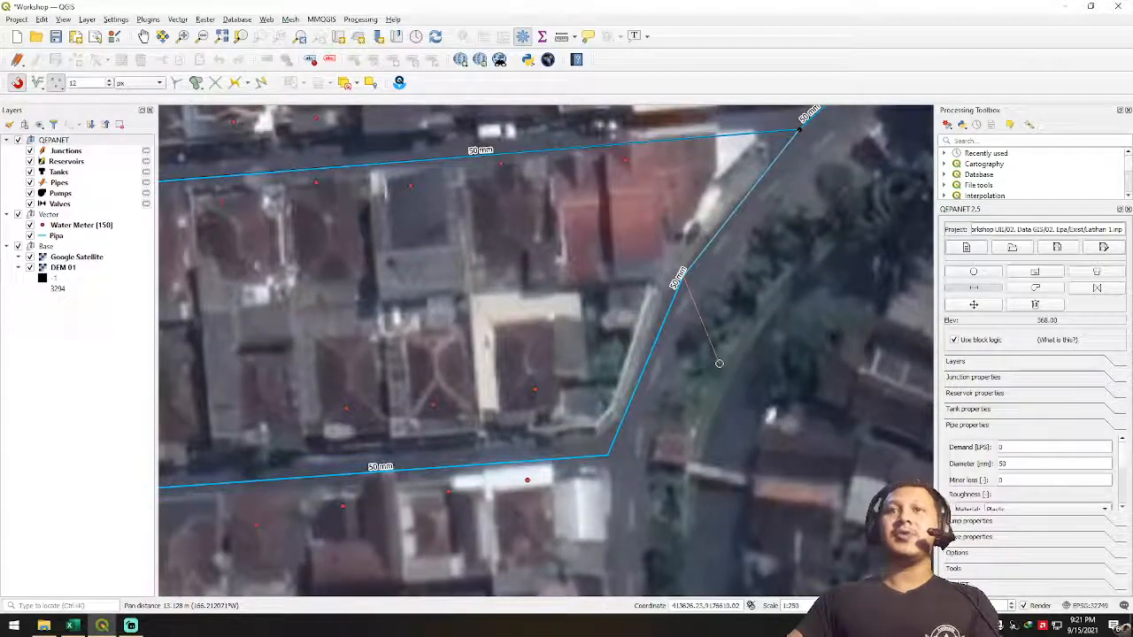
left_click(608, 455)
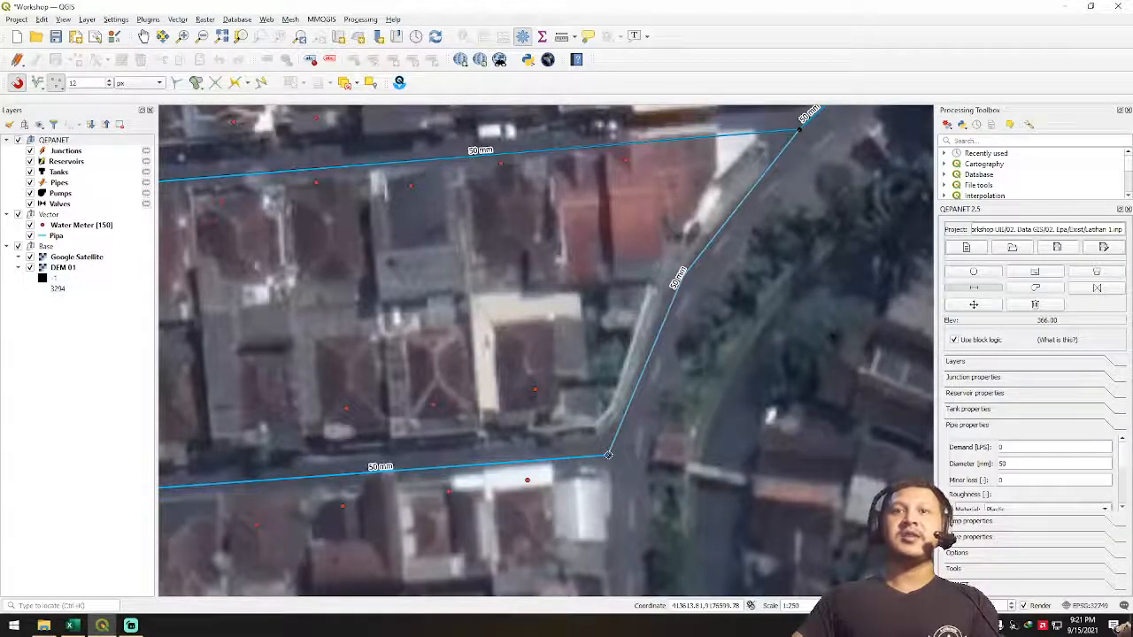
right_click(672, 437)
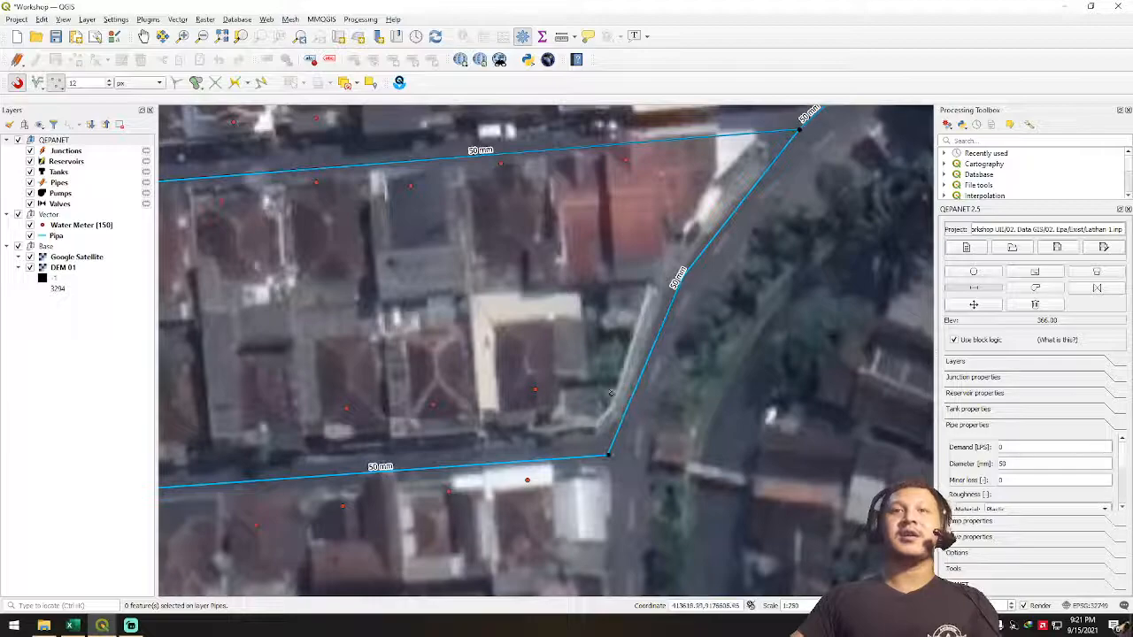
Draw the 50 mm pipe from the lower street's east corner west to its first crossing.
scroll(573, 375, "down", 1)
left_click_drag(605, 441, 724, 377)
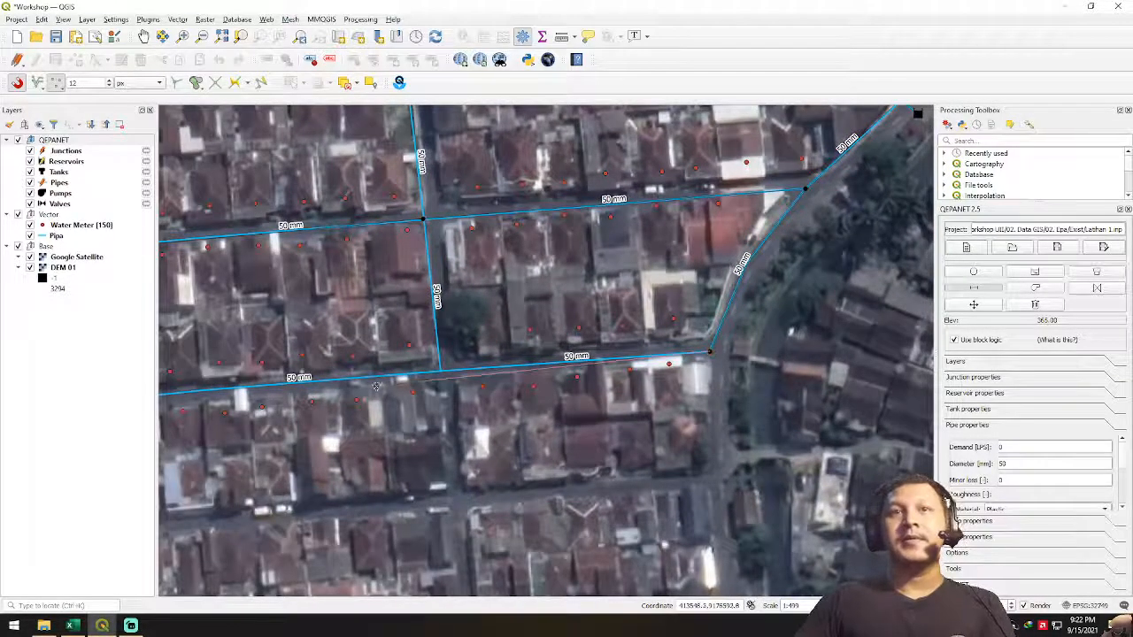
scroll(387, 385, "down", 1)
left_click_drag(407, 384, 527, 353)
scroll(528, 352, "up", 1)
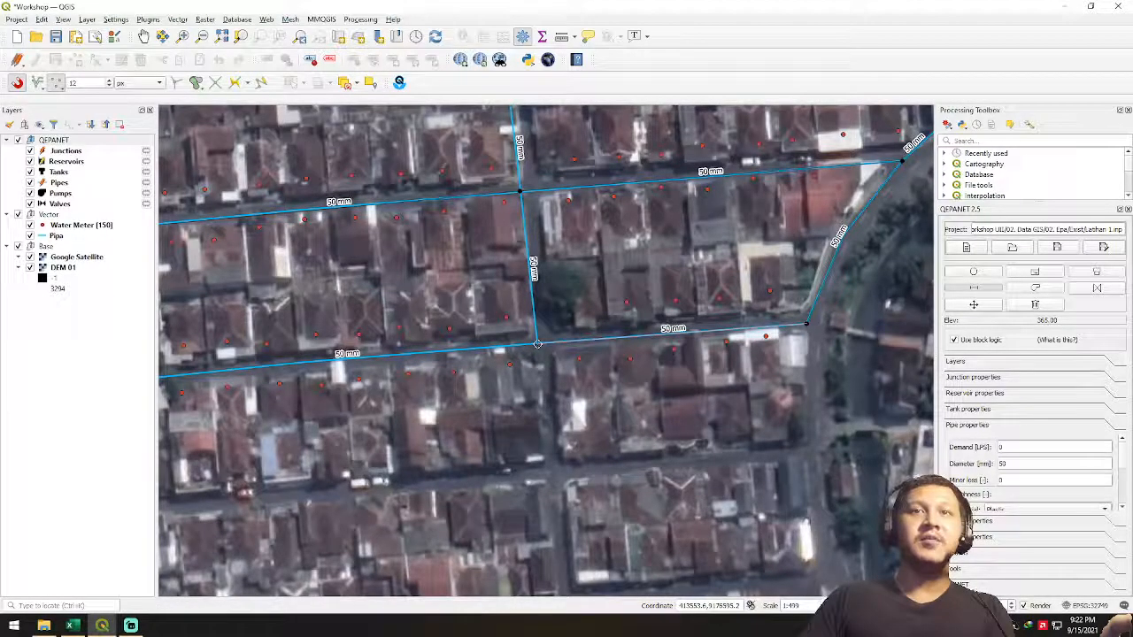
left_click(534, 346)
Continue the 50 mm pipe along the lower street from the first crossing to the western crossing.
scroll(305, 359, "down", 1)
left_click_drag(305, 358, 481, 330)
scroll(481, 330, "up", 1)
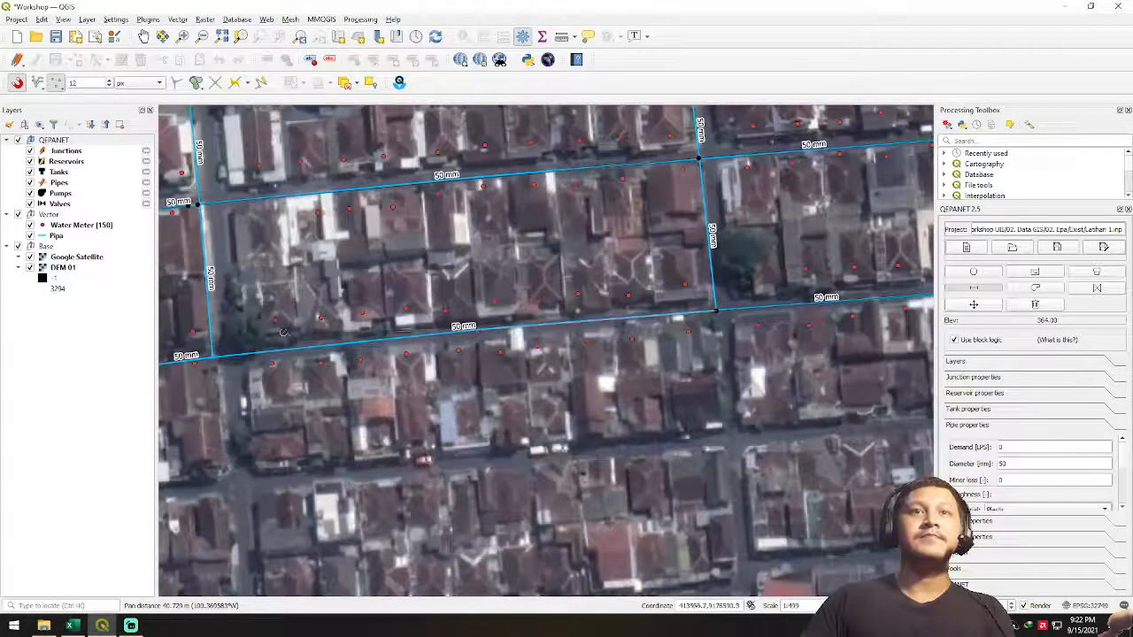
scroll(307, 333, "down", 1)
left_click_drag(308, 333, 531, 368)
scroll(456, 373, "up", 1)
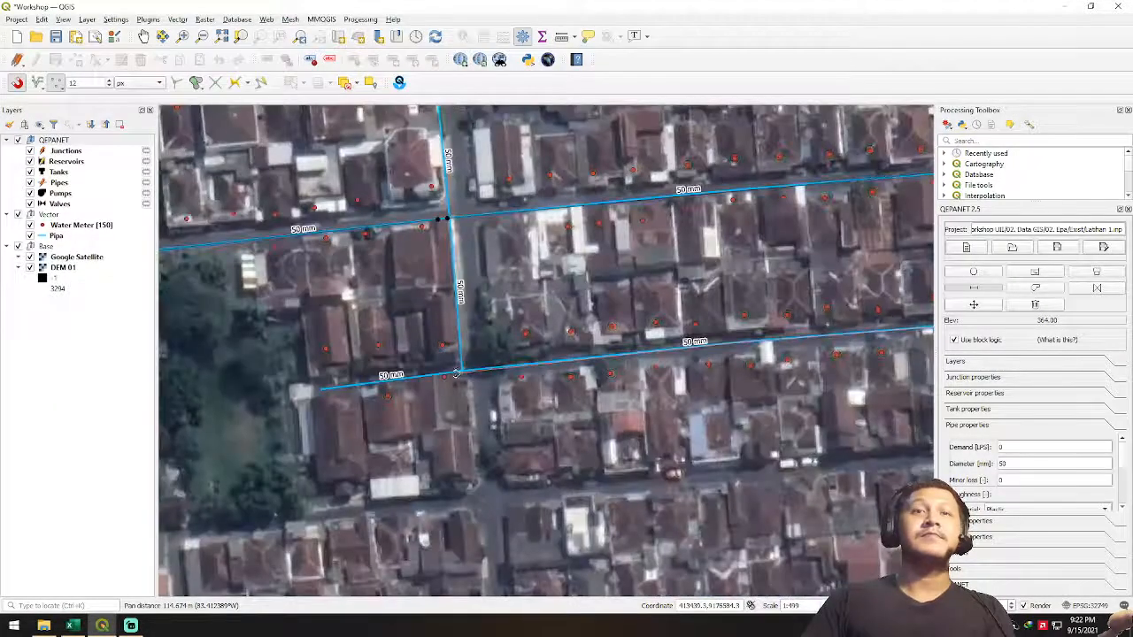
left_click(460, 372)
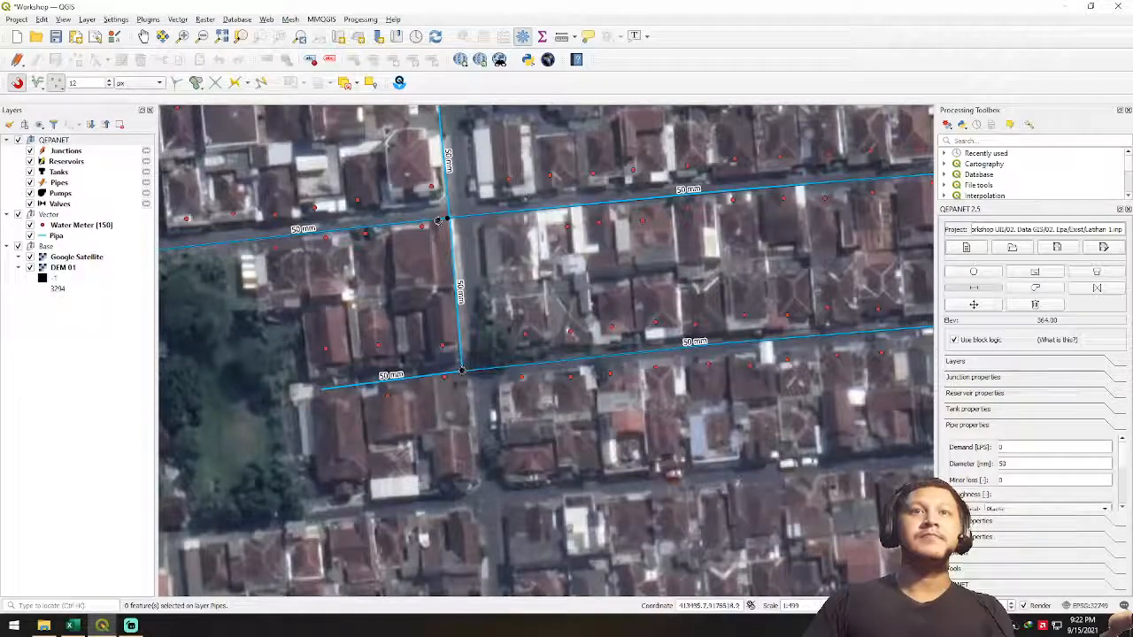
Remove the misplaced junction beside the middle street's western crossing and redraw the 50 mm pipe from the crossing to the street's west end.
scroll(440, 225, "down", 1)
left_click_drag(441, 224, 572, 314)
scroll(572, 314, "down", 1)
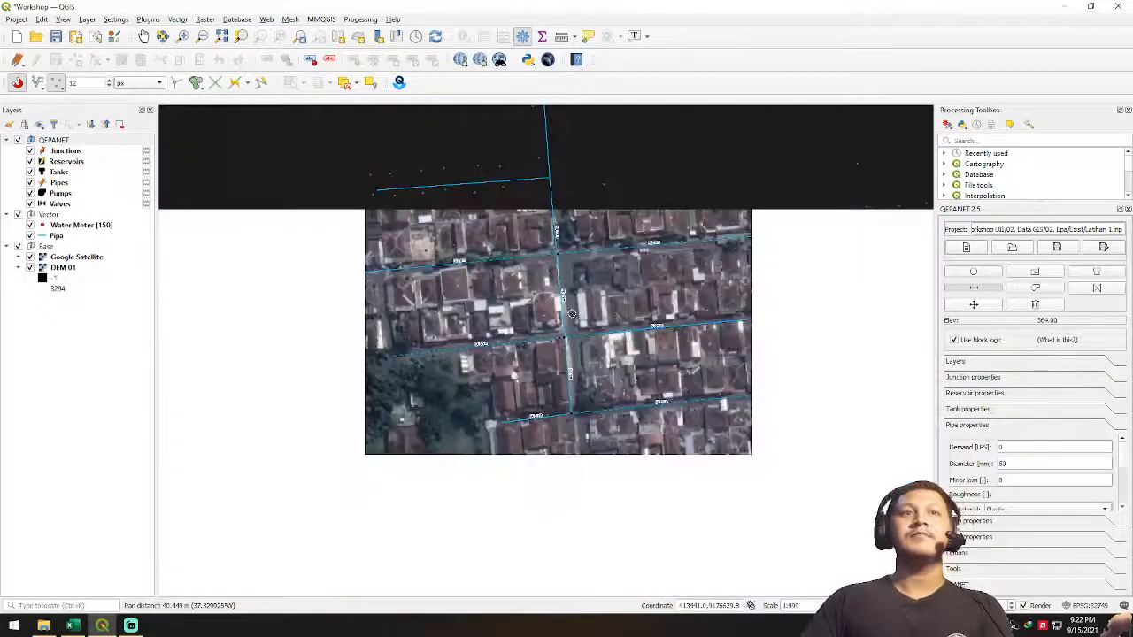
scroll(560, 362, "up", 2)
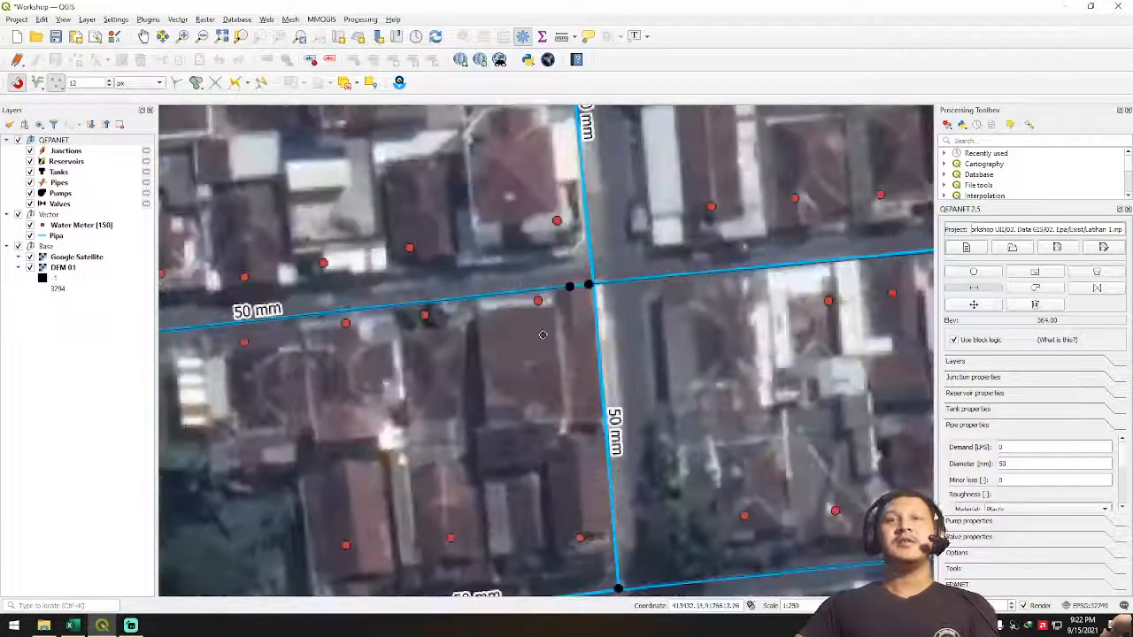
scroll(575, 288, "up", 1)
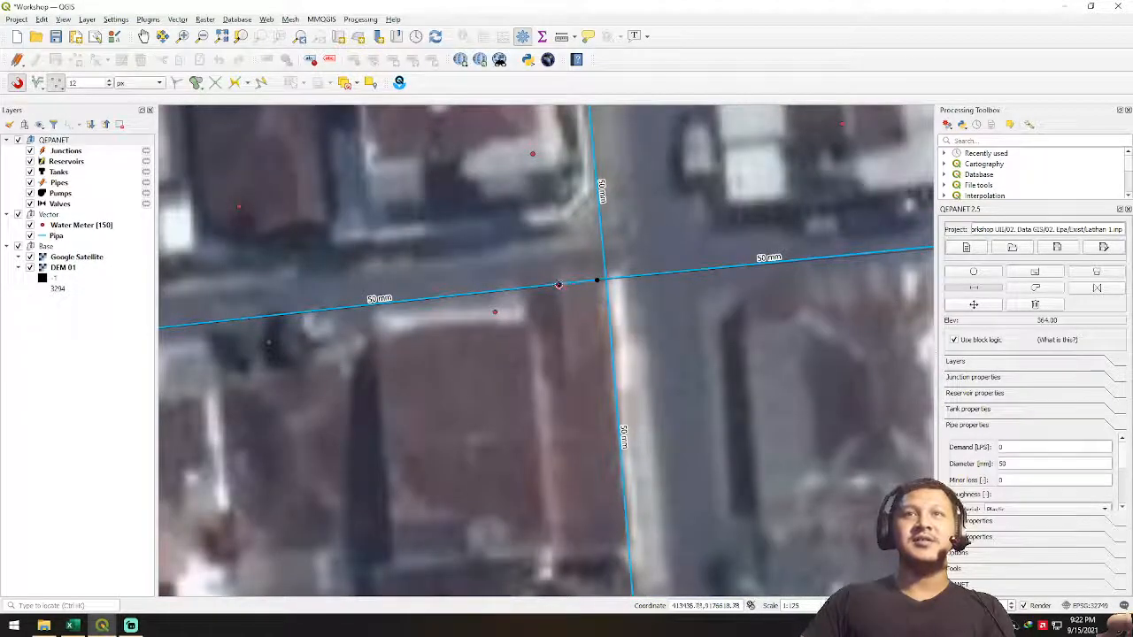
left_click_drag(593, 282, 531, 301)
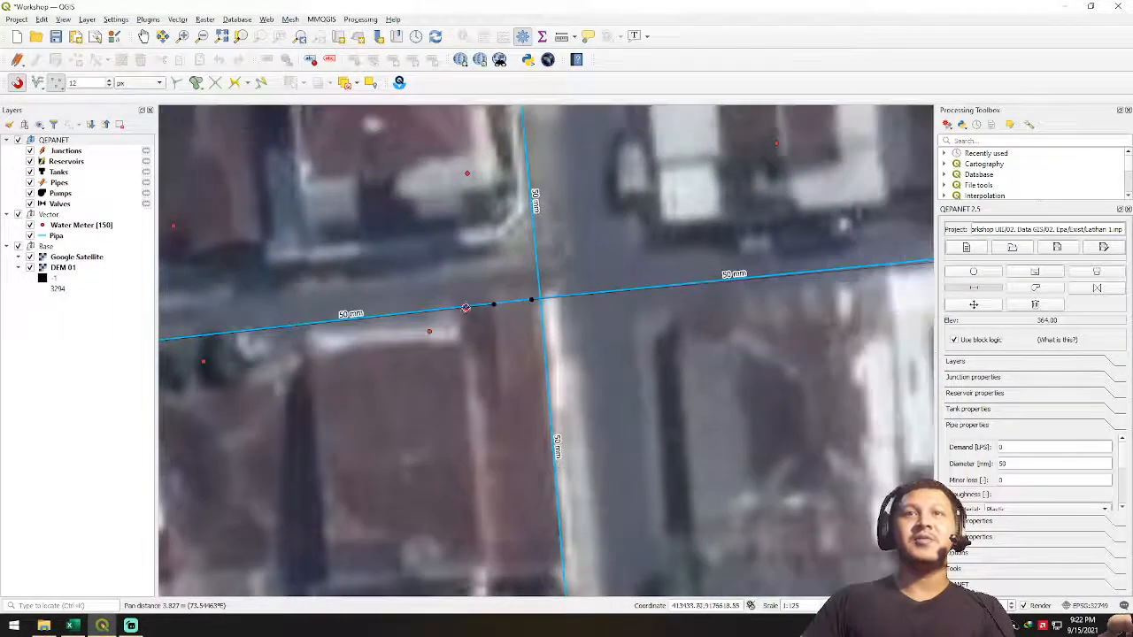
scroll(478, 303, "down", 3)
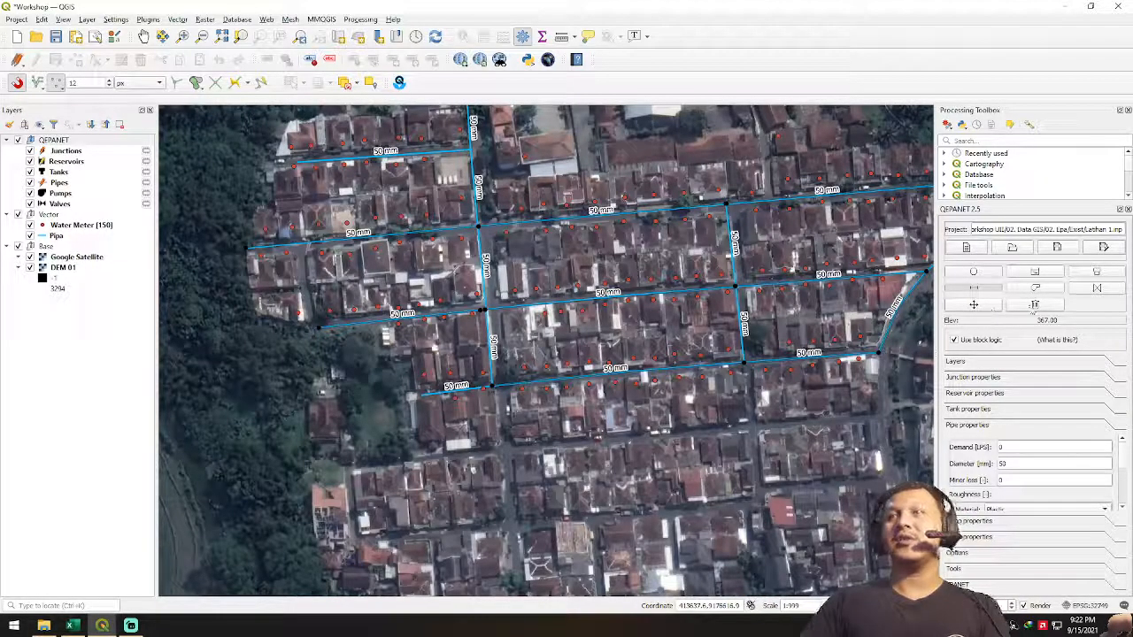
scroll(460, 320, "up", 2)
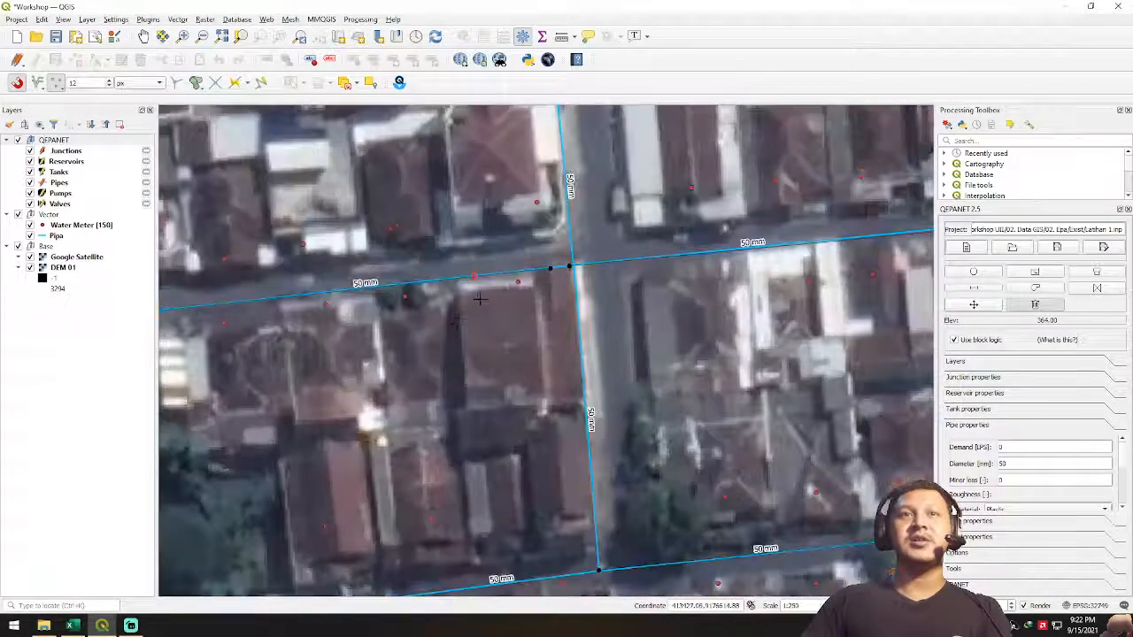
scroll(460, 285, "down", 2)
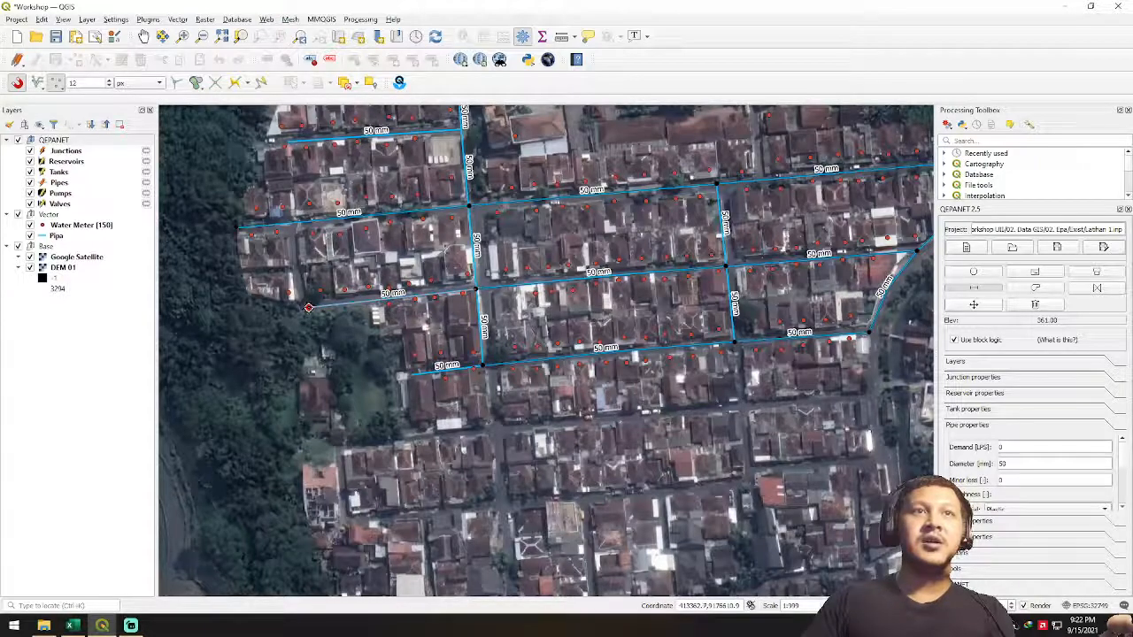
right_click(309, 307)
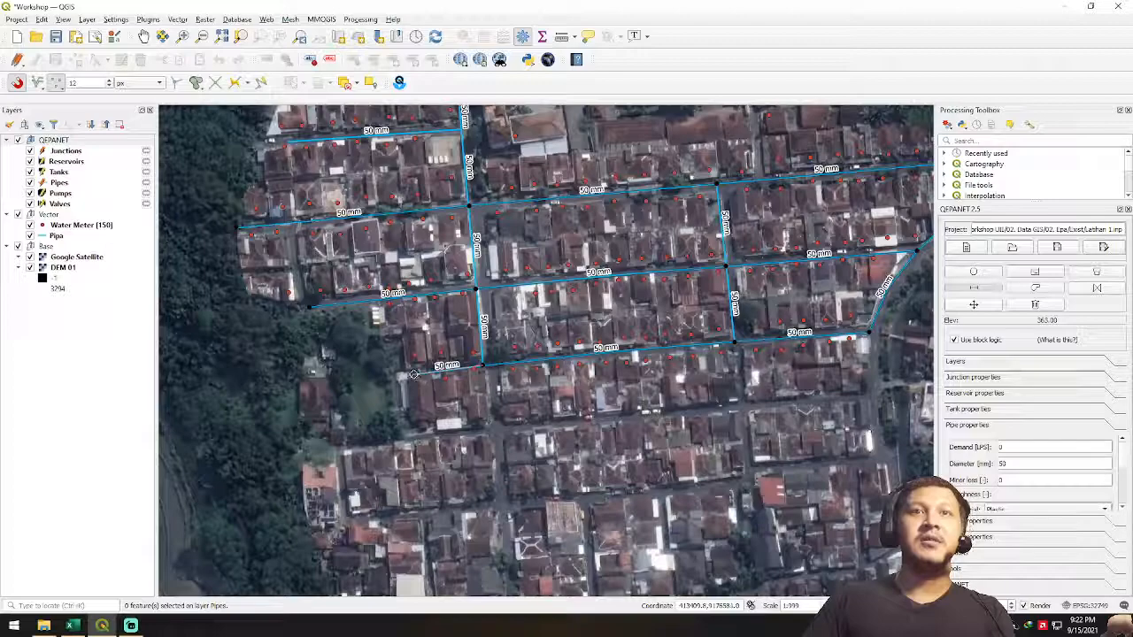
Draw the 50 mm pipes along the two northernmost streets and the north-south road joining them to the network.
left_click_drag(689, 324, 573, 414)
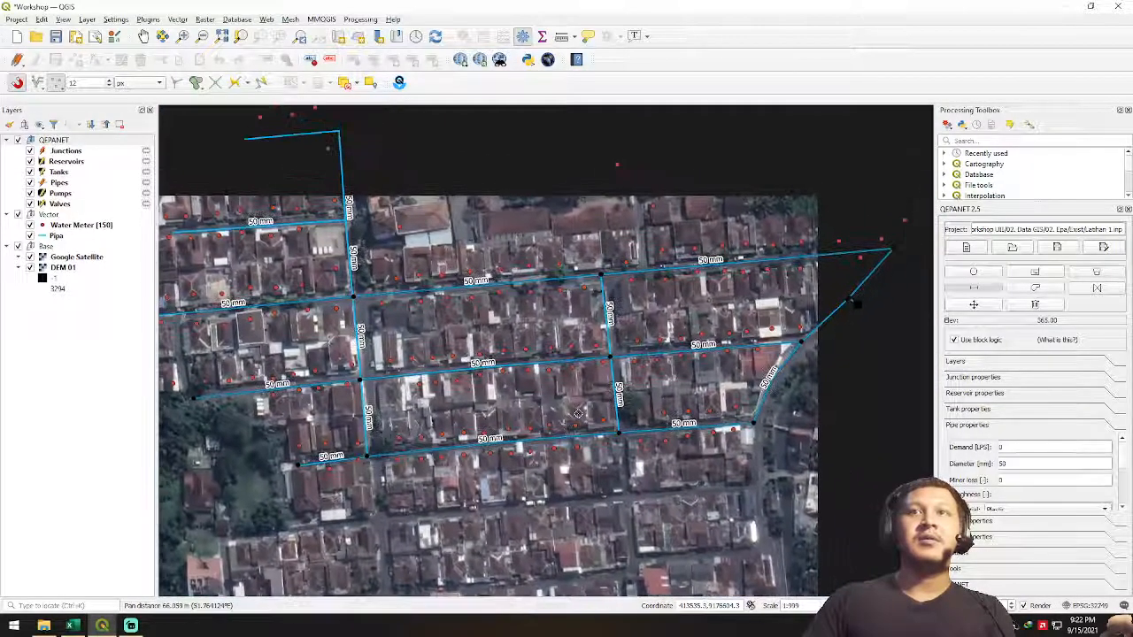
left_click_drag(356, 297, 425, 358)
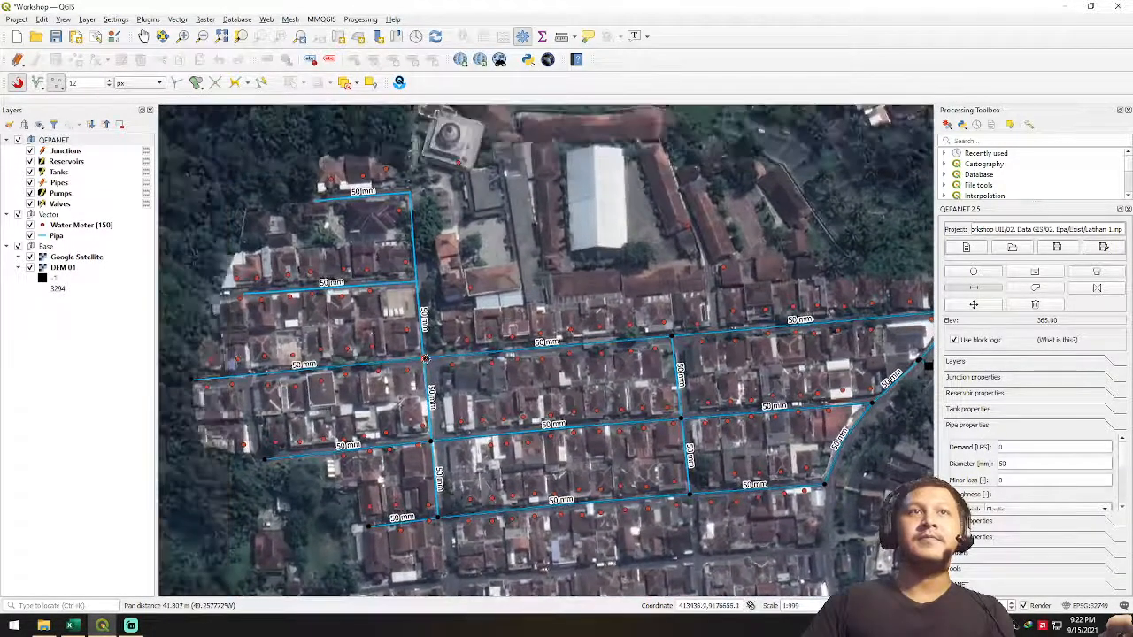
left_click(416, 282)
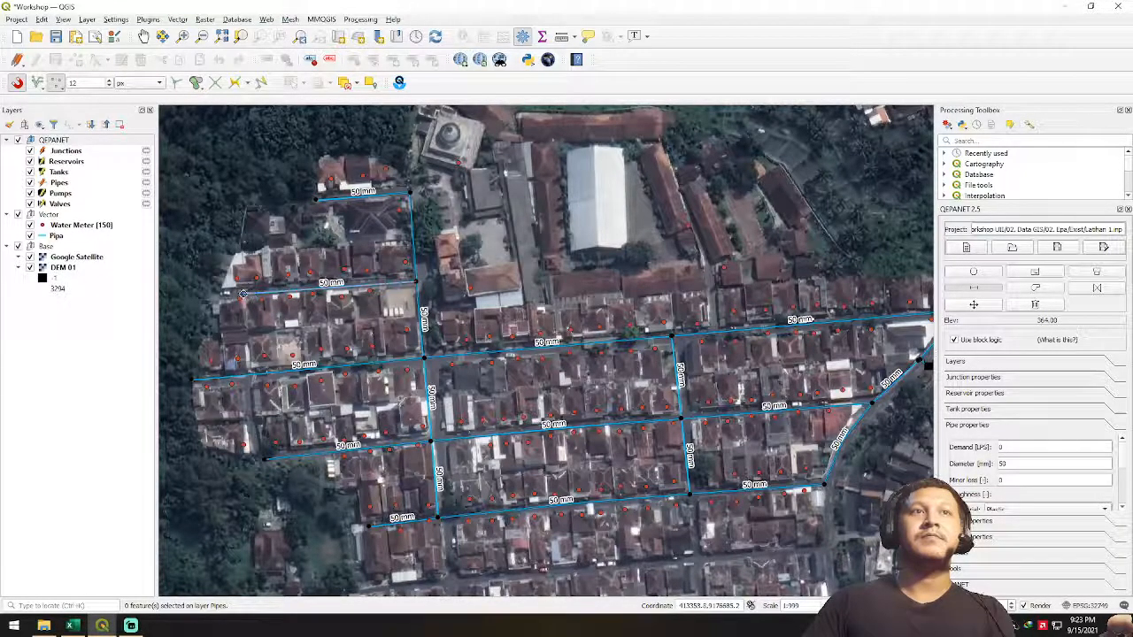
Draw the 50 mm connecting pipes down the cross streets between the upper, middle and lower streets' crossings.
left_click_drag(655, 340, 533, 281)
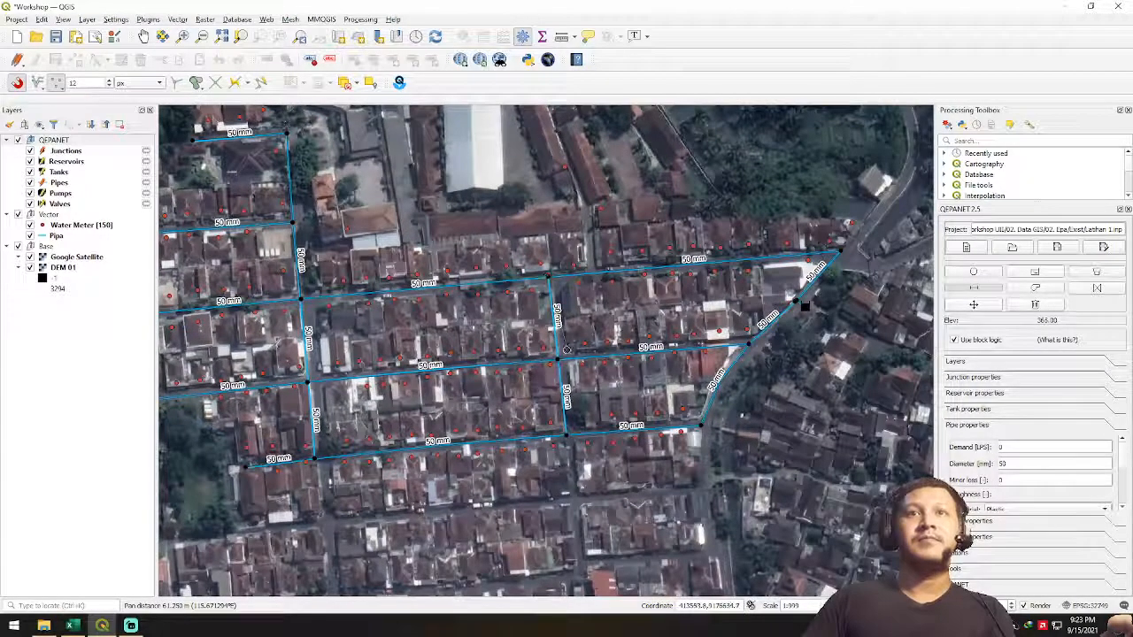
right_click(558, 359)
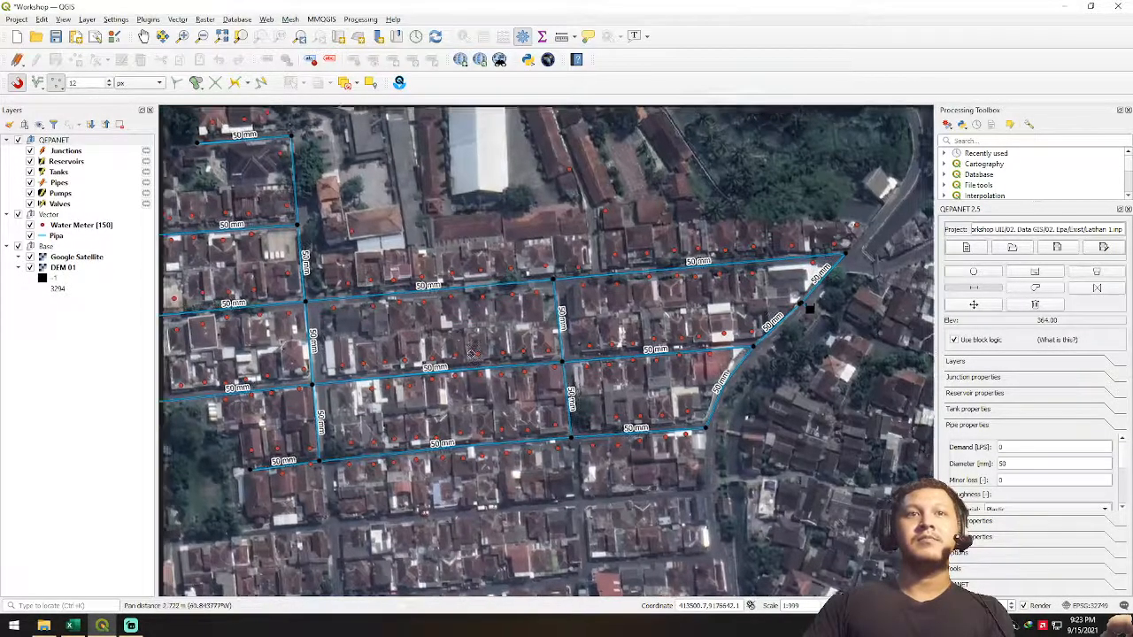
left_click_drag(453, 318, 519, 365)
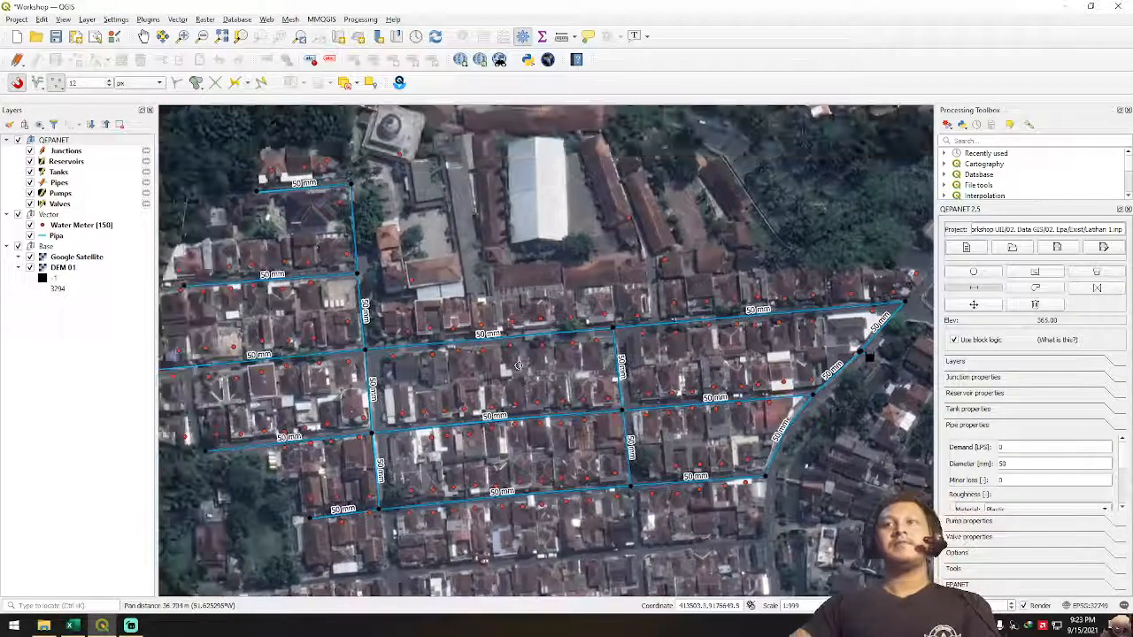
Draw the 50 mm pipe along the curved road from the middle street's east end to the junction beside the reservoir.
scroll(872, 362, "up", 1)
left_click_drag(878, 371, 716, 353)
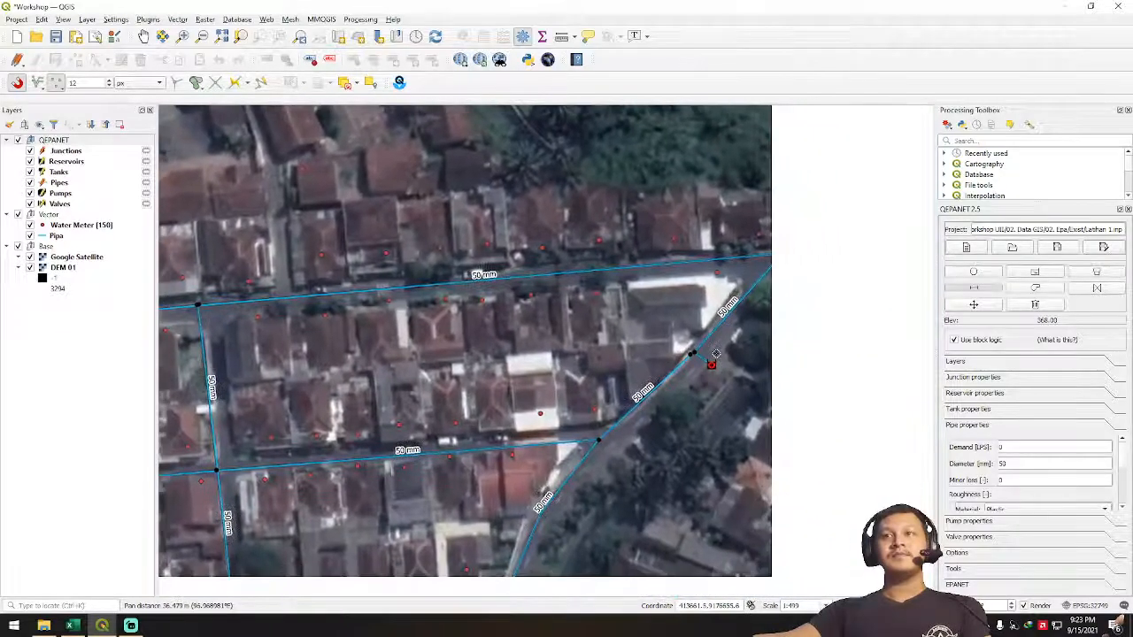
scroll(715, 354, "up", 2)
scroll(636, 361, "down", 2)
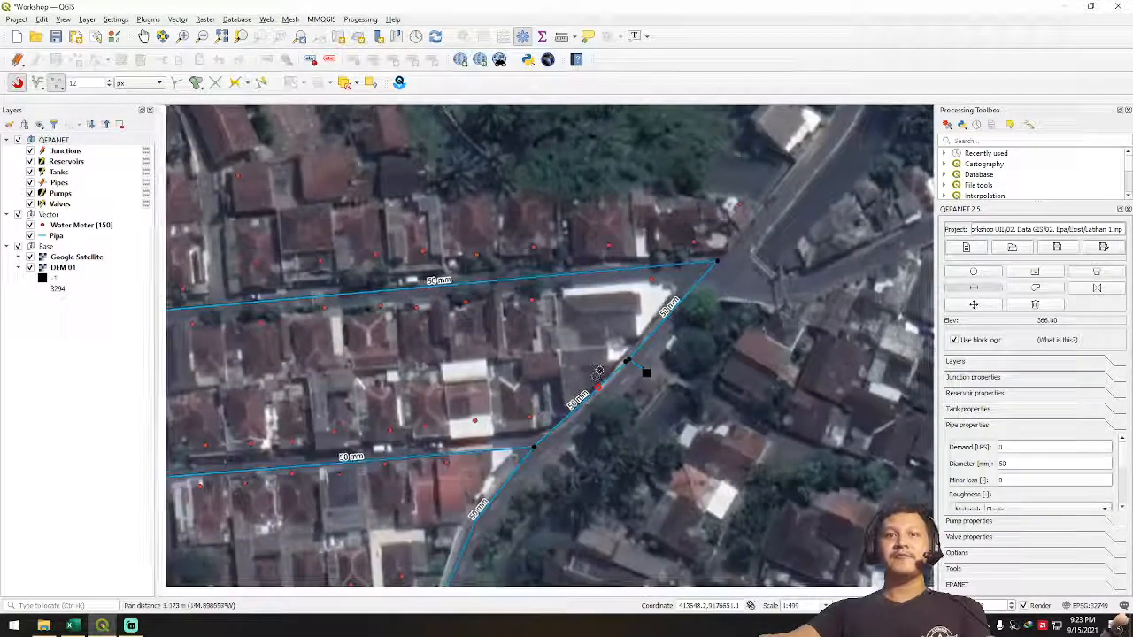
left_click_drag(594, 378, 617, 345)
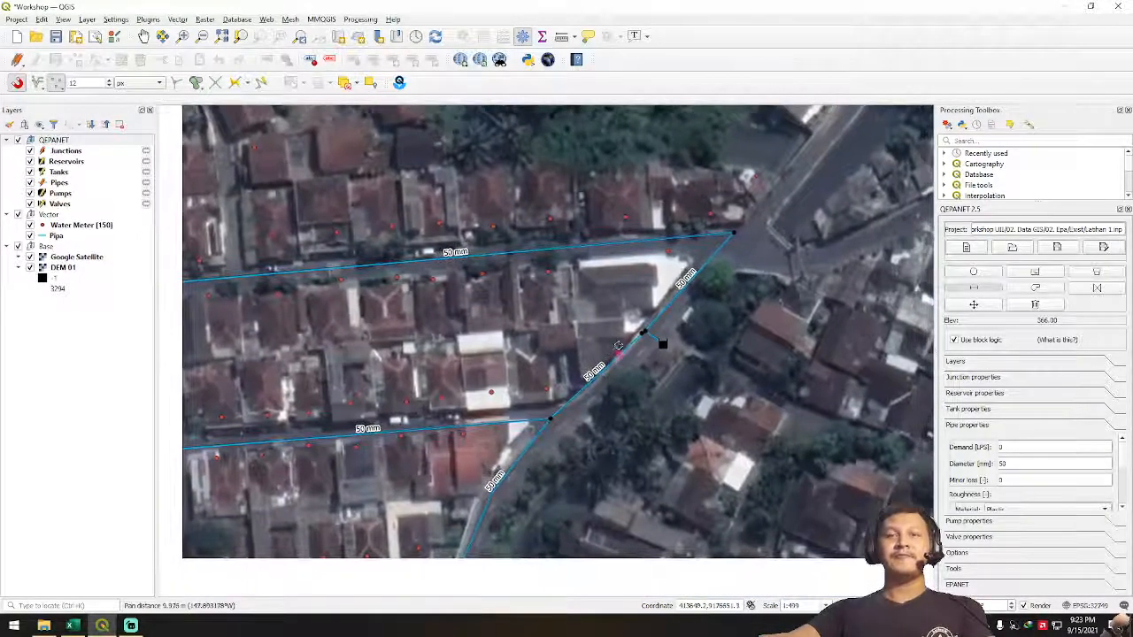
scroll(666, 356, "up", 1)
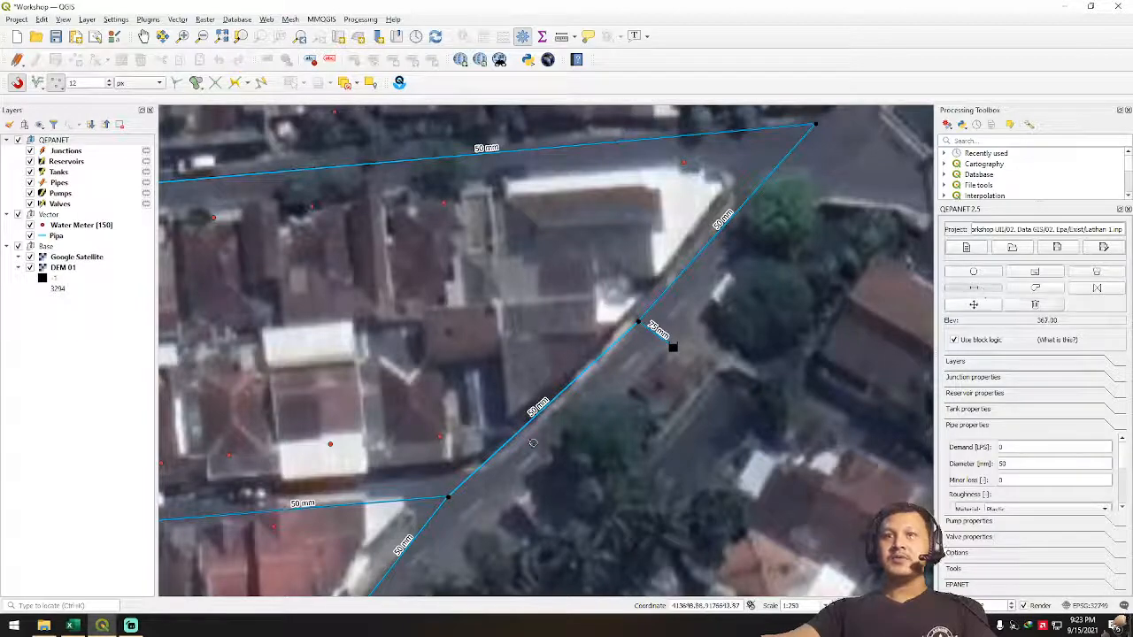
left_click(447, 498)
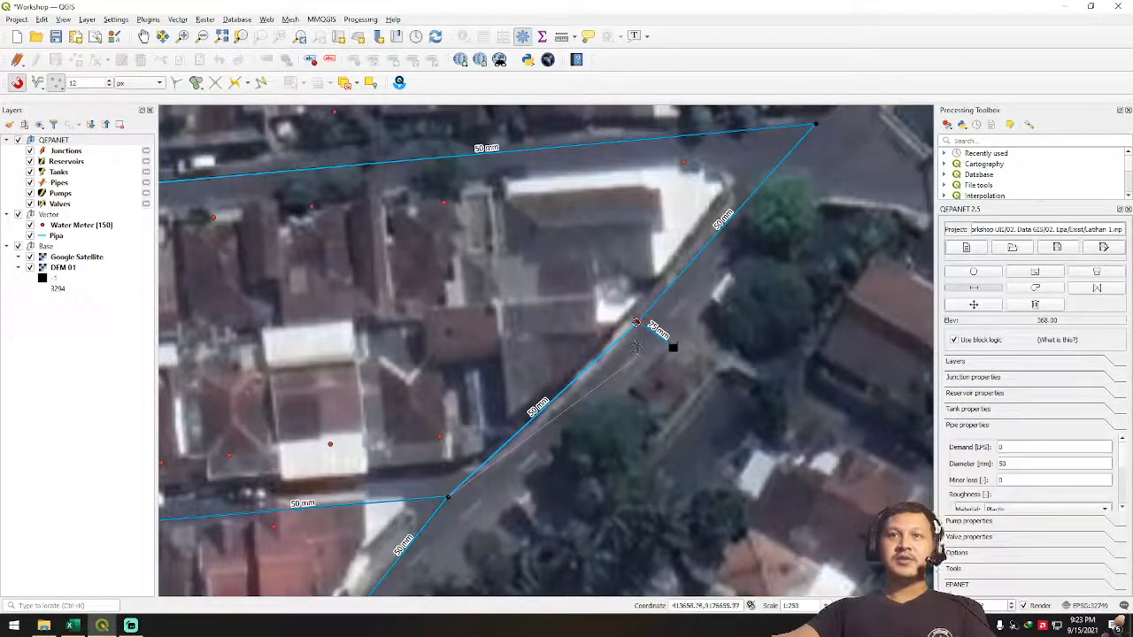
right_click(637, 324)
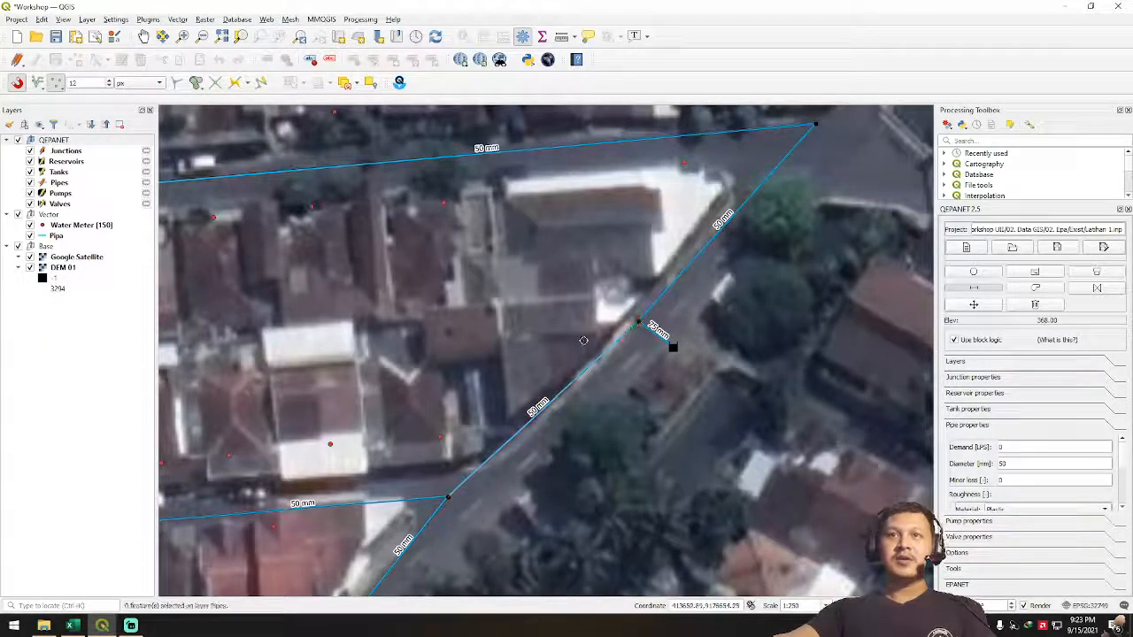
Save the QEPANET project Latihan 1.inp.
scroll(528, 344, "down", 2)
left_click_drag(535, 333, 808, 295)
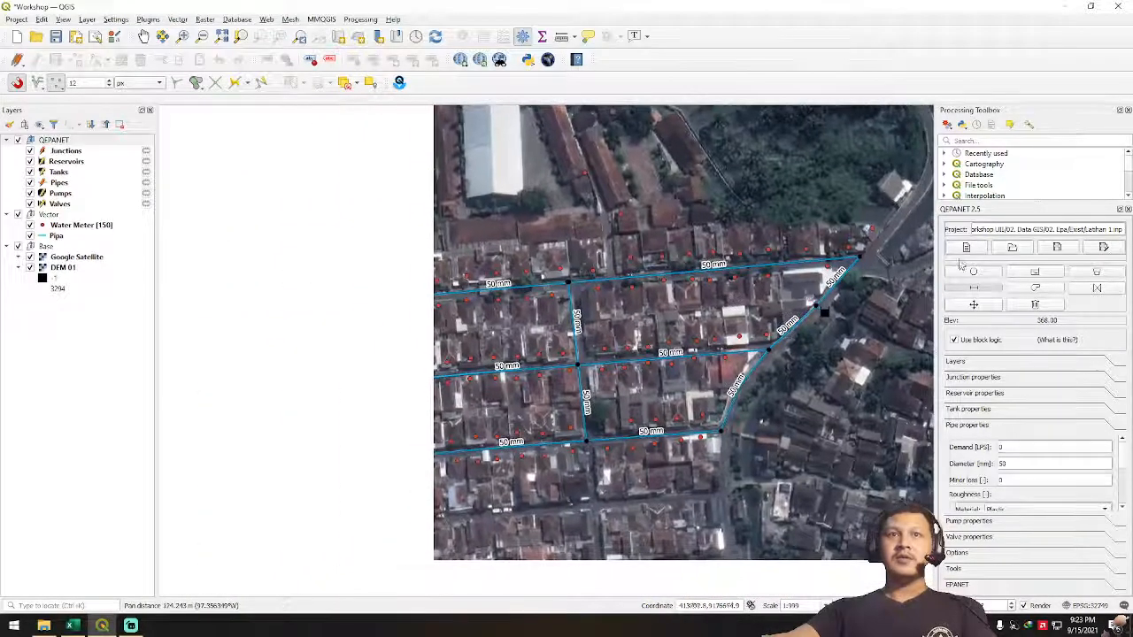
left_click(1065, 251)
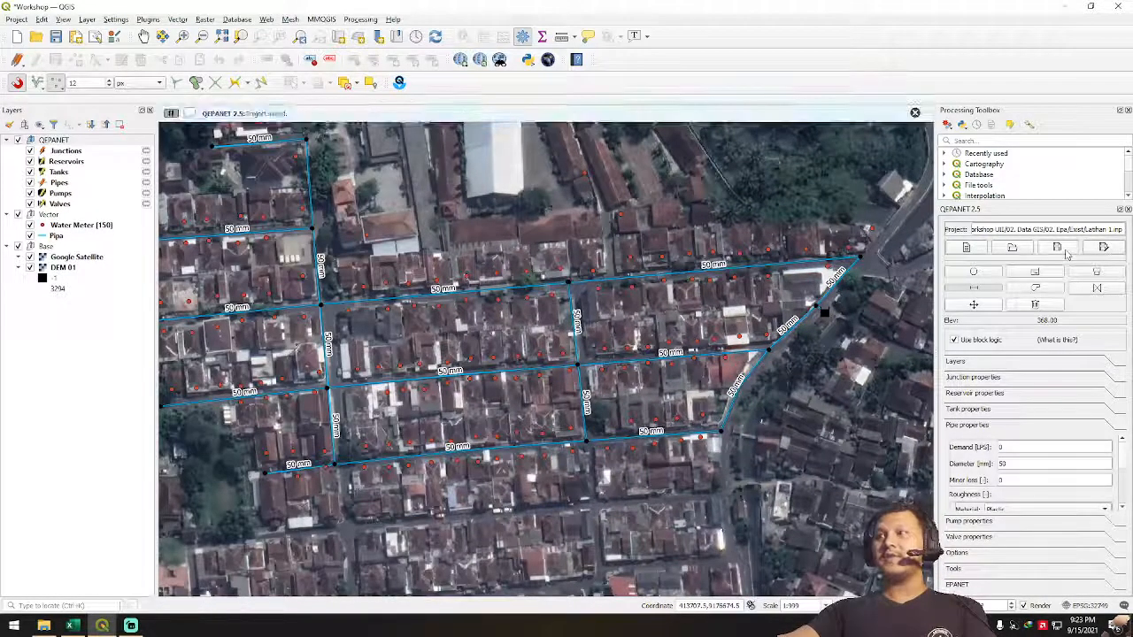
left_click_drag(255, 115, 239, 118)
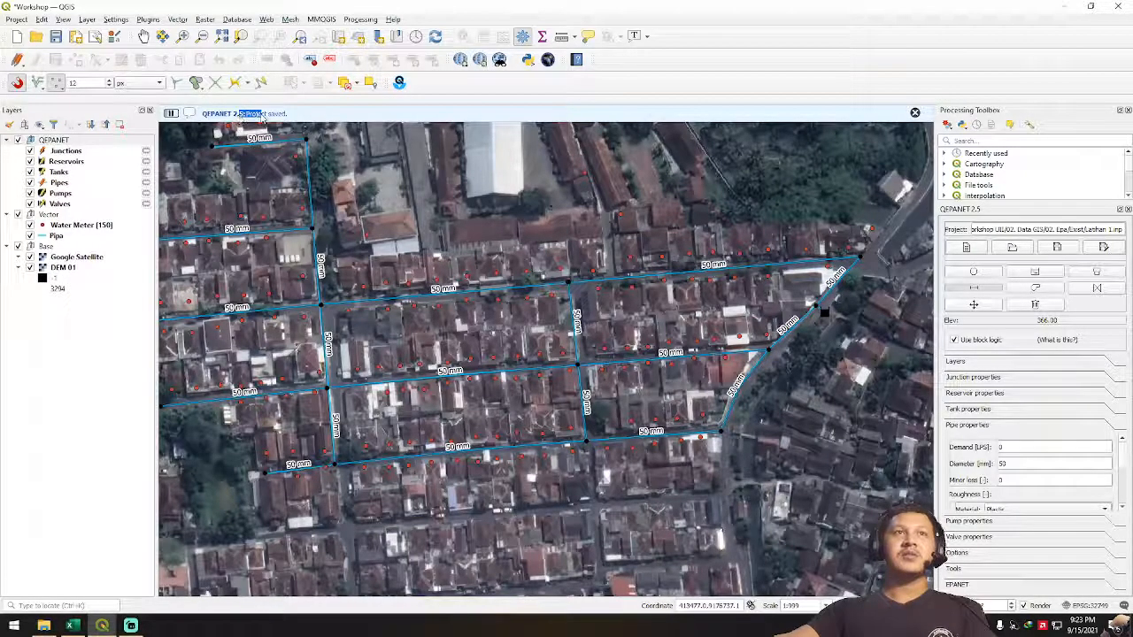
left_click_drag(468, 380, 568, 371)
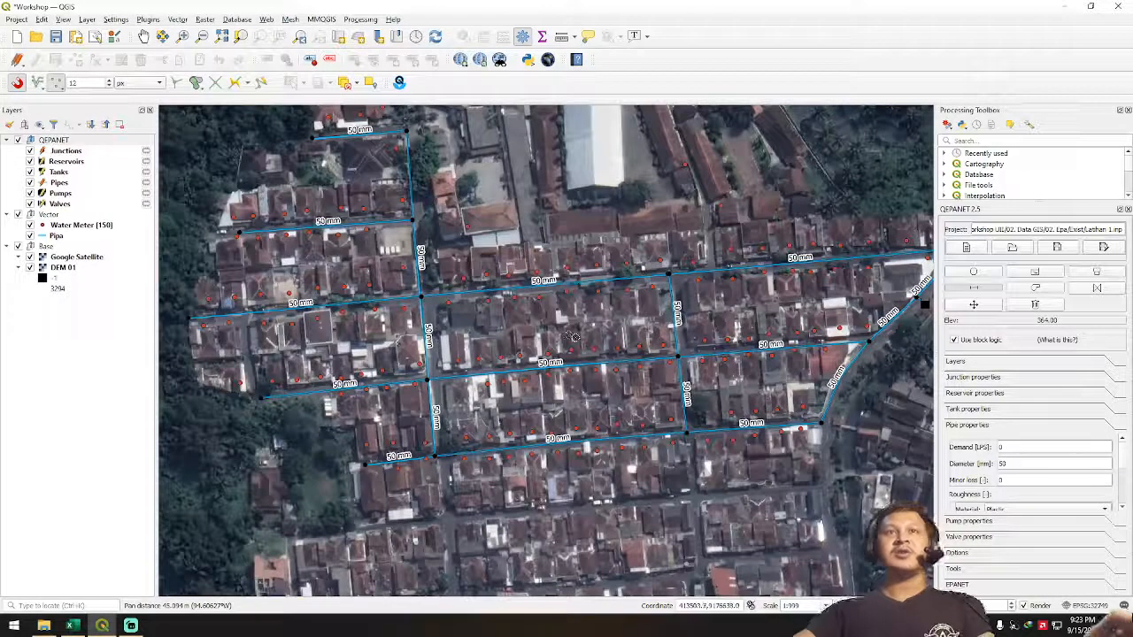
left_click_drag(617, 317, 579, 344)
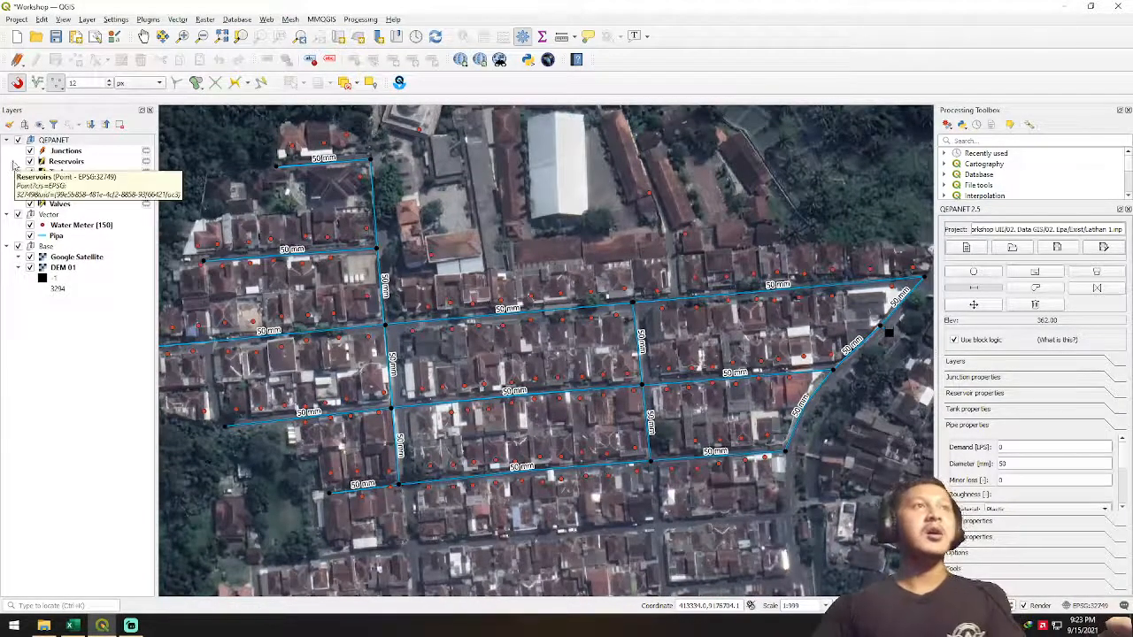
Examine the elev_dem elevations in the Junctions layer's attribute table and select the DEM 01 layer as their source.
left_click(89, 154)
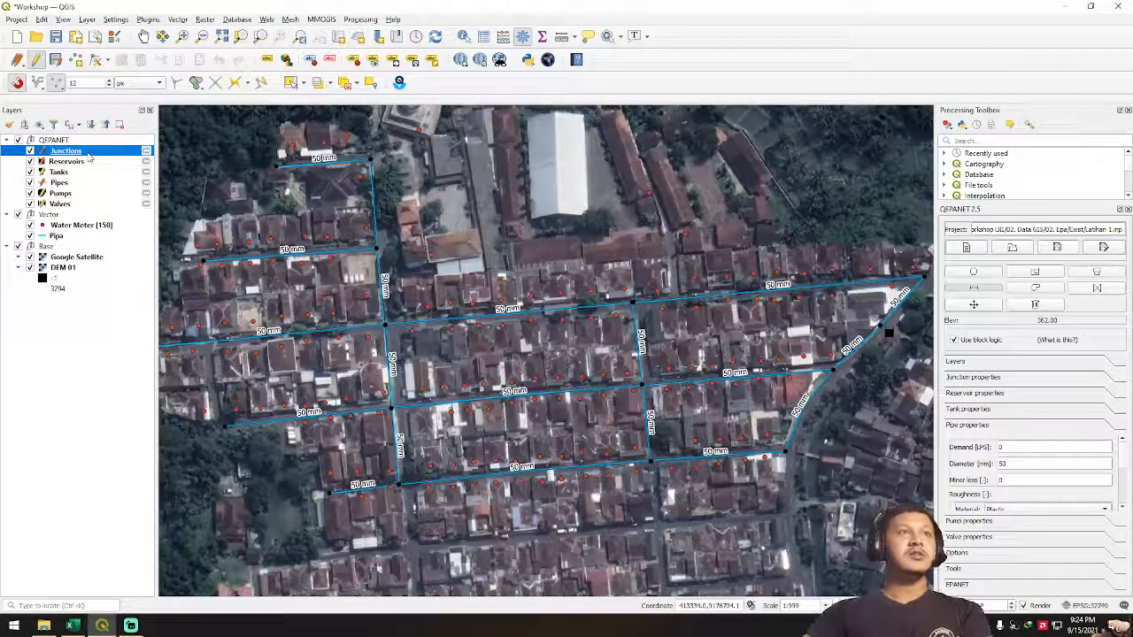
right_click(90, 155)
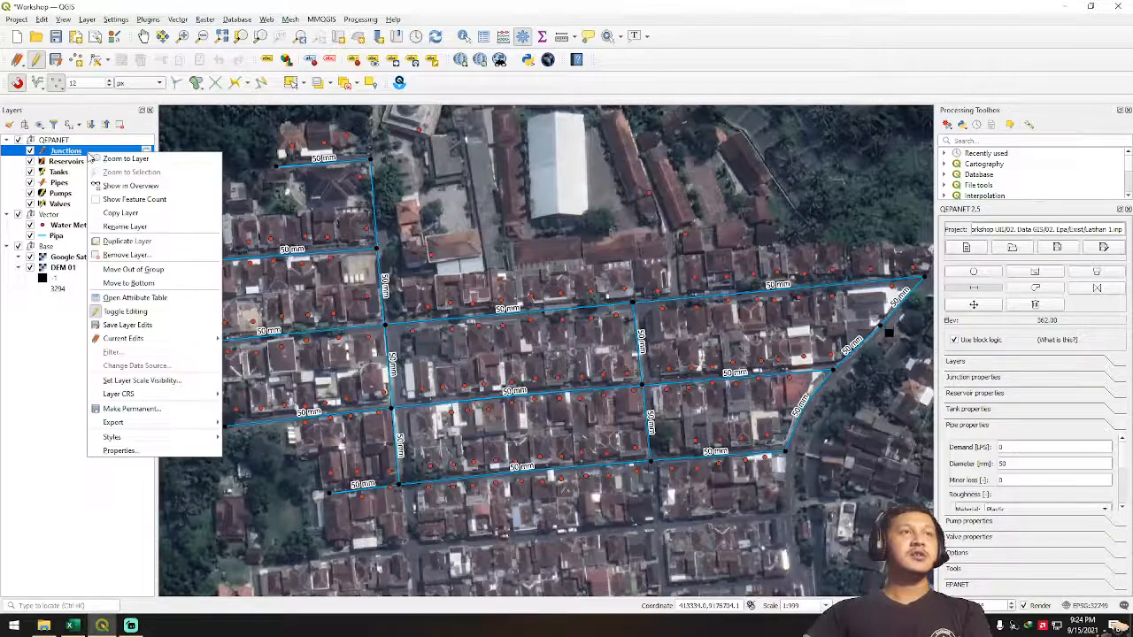
left_click(167, 301)
left_click(333, 301)
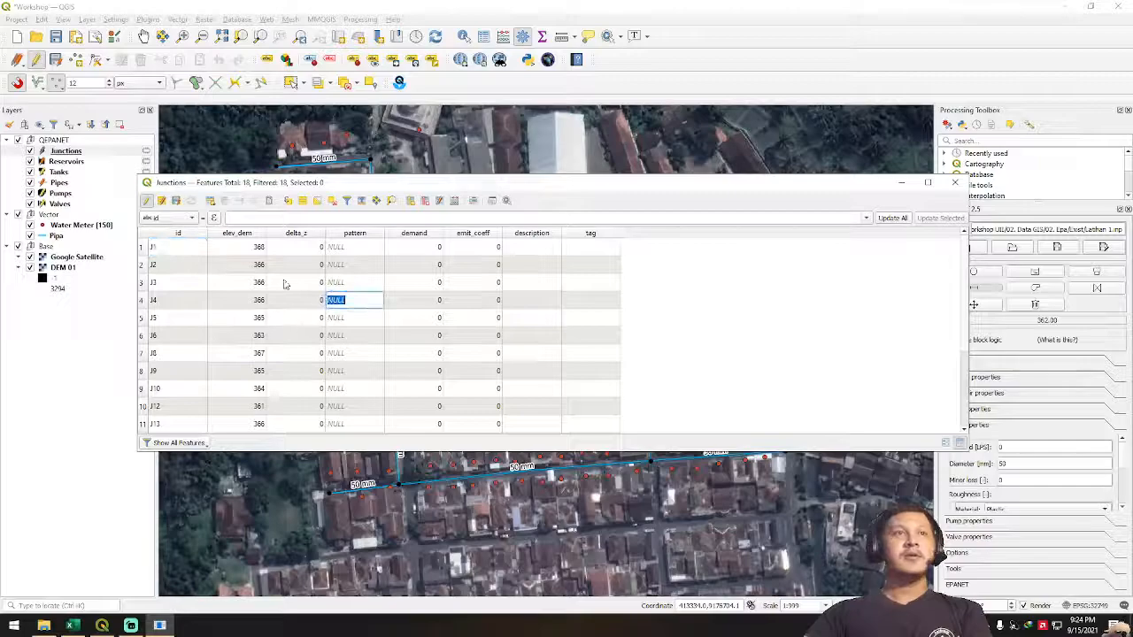
left_click(252, 250)
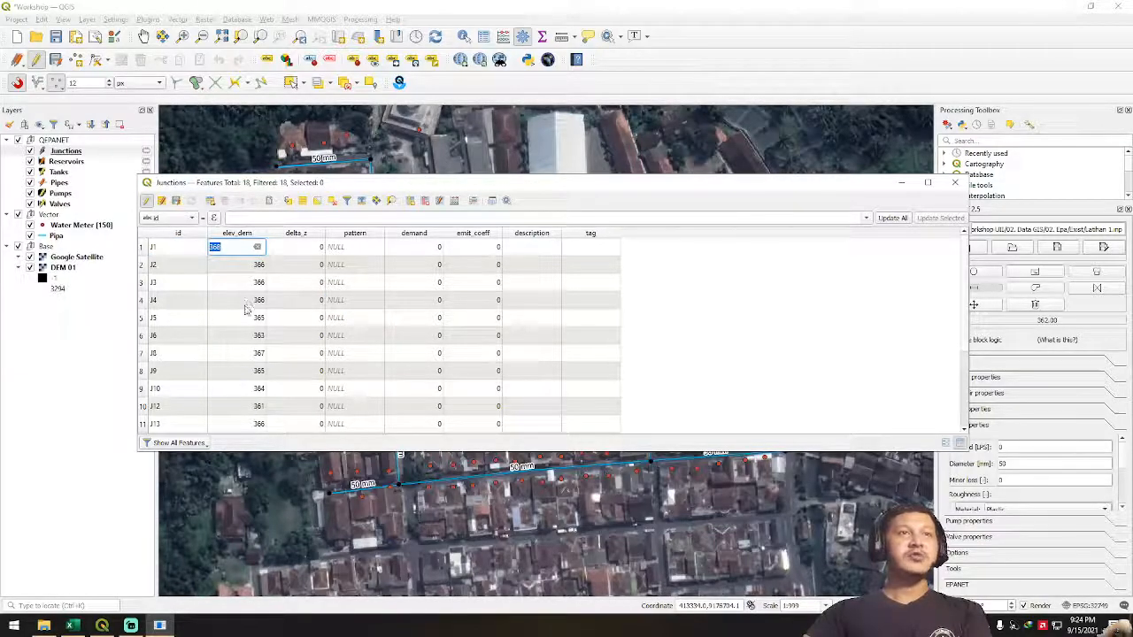
scroll(246, 310, "down", 3)
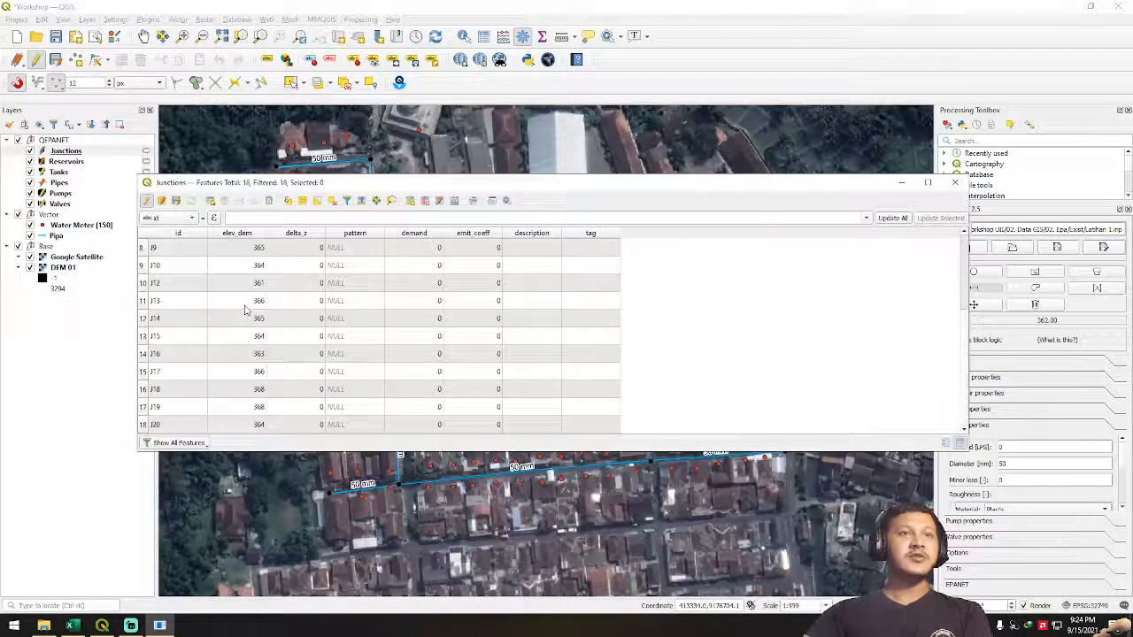
scroll(246, 325, "up", 3)
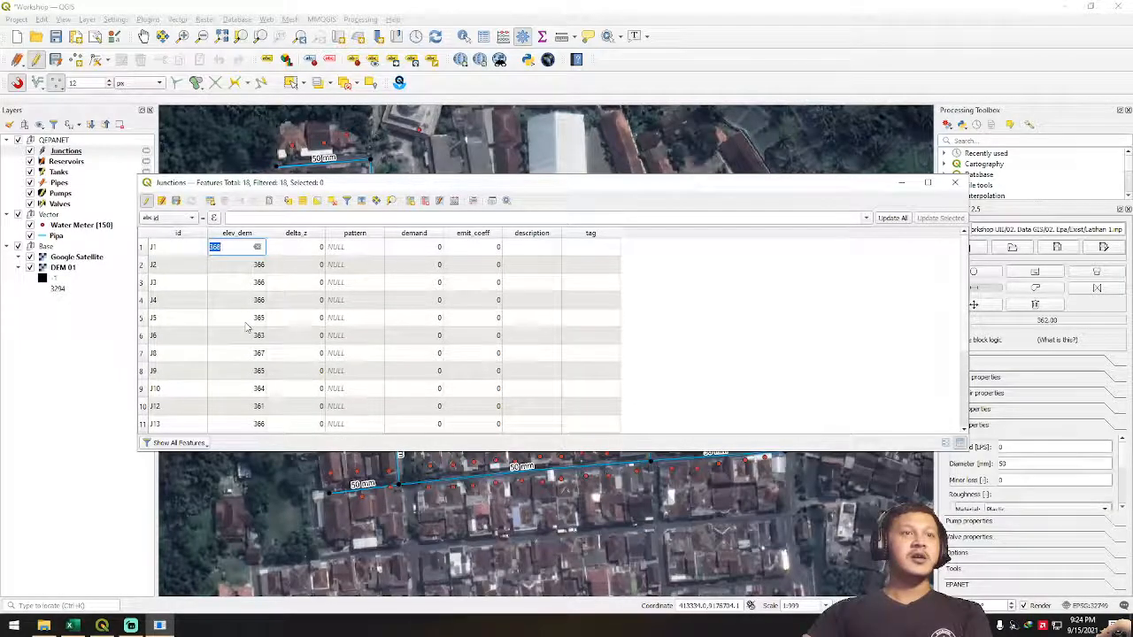
double_click(246, 324)
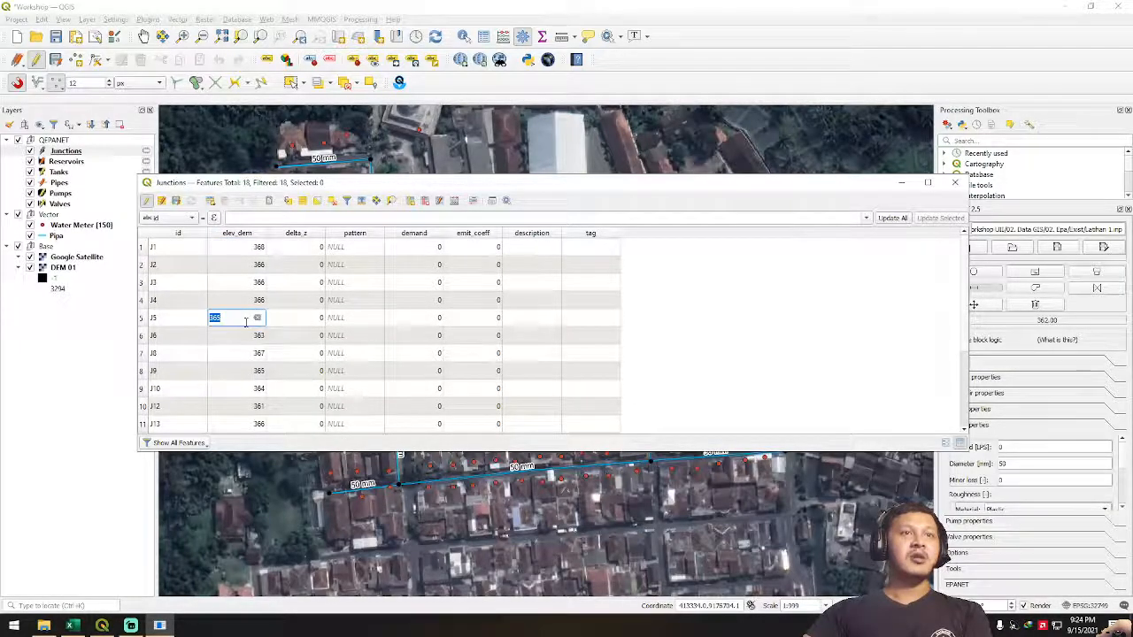
left_click(954, 182)
left_click(67, 267)
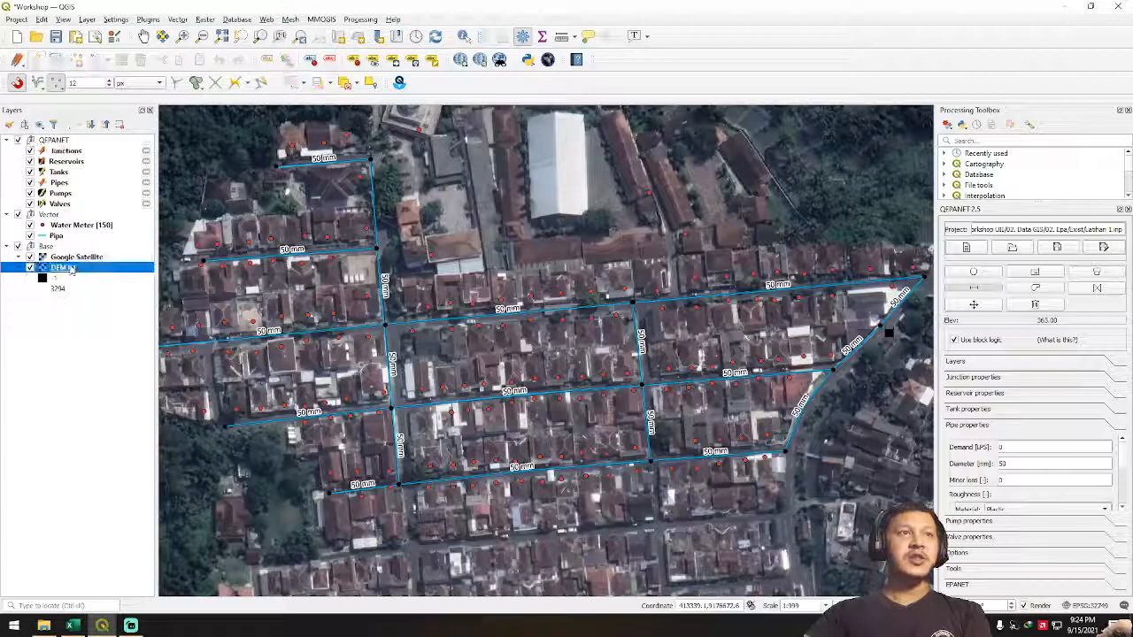
Examine the length, diameter and roughness values of all pipes in the Pipes layer's attribute table.
left_click(61, 183)
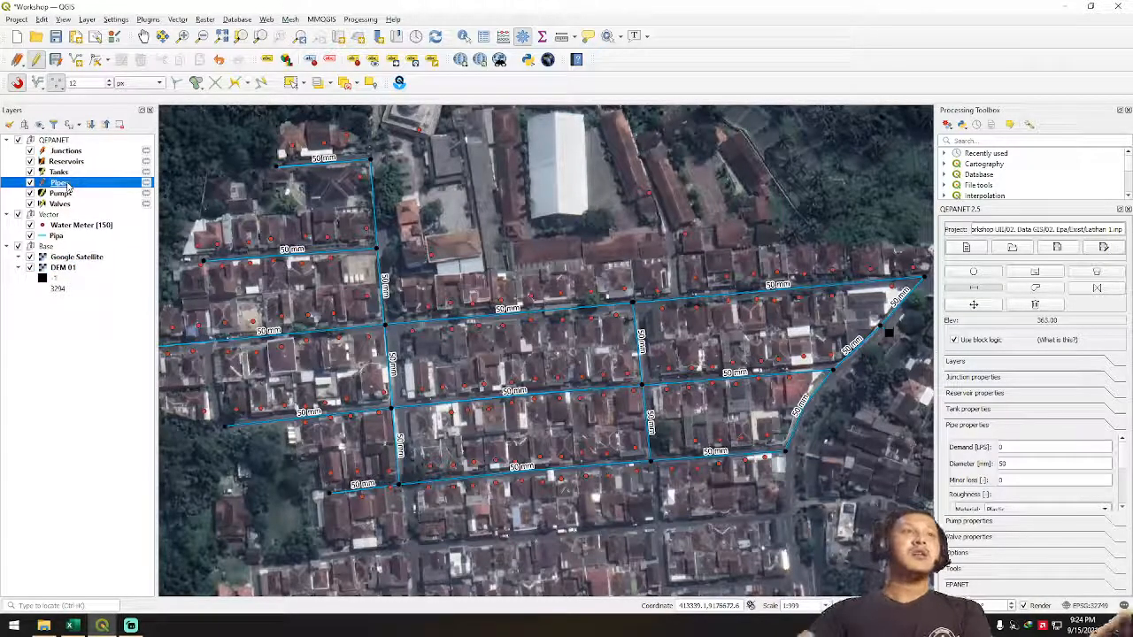
right_click(67, 184)
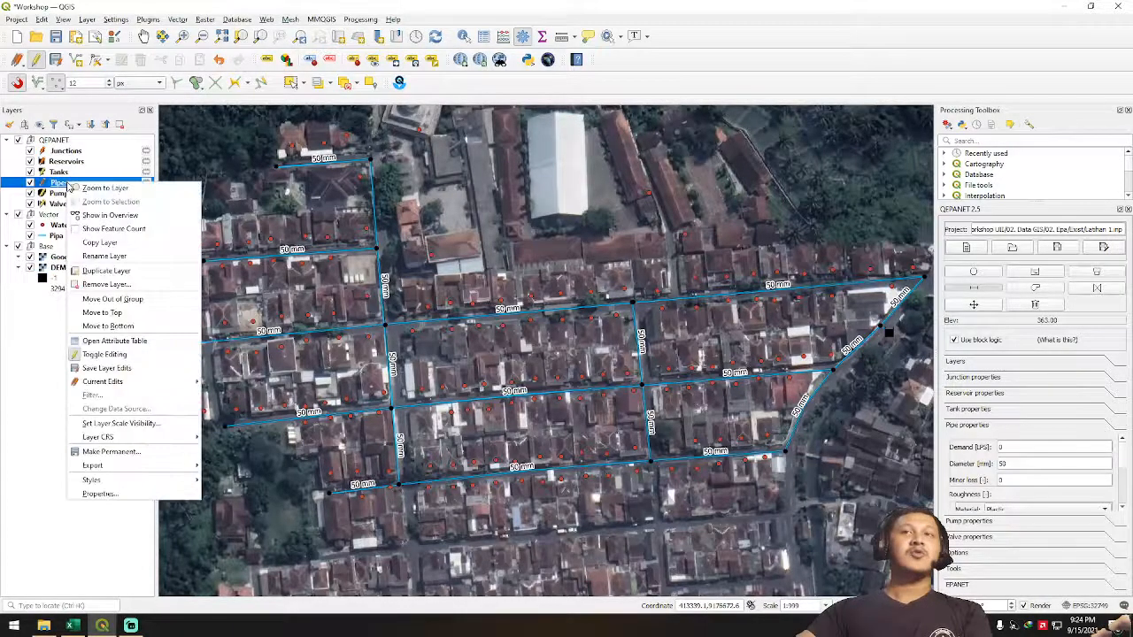
left_click(134, 343)
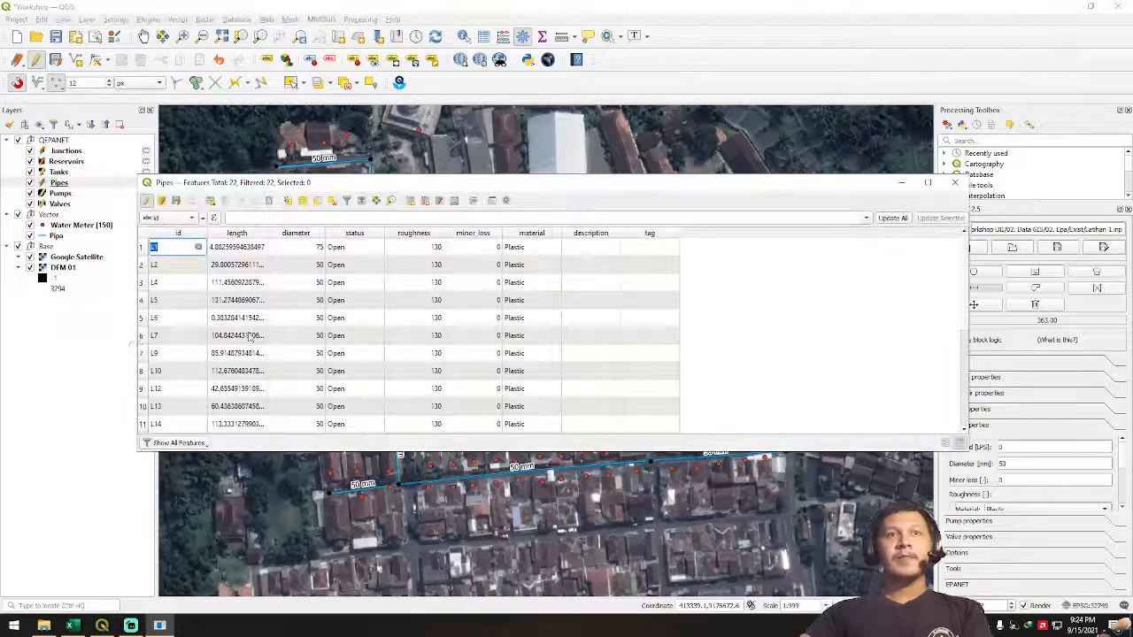
double_click(248, 267)
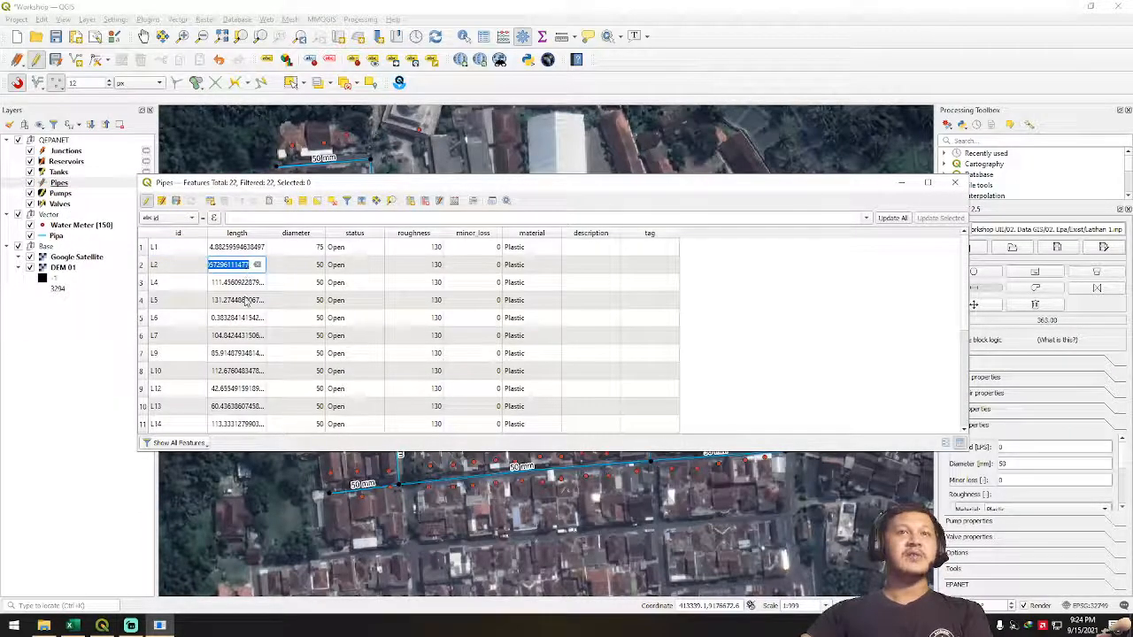
scroll(244, 314, "down", 4)
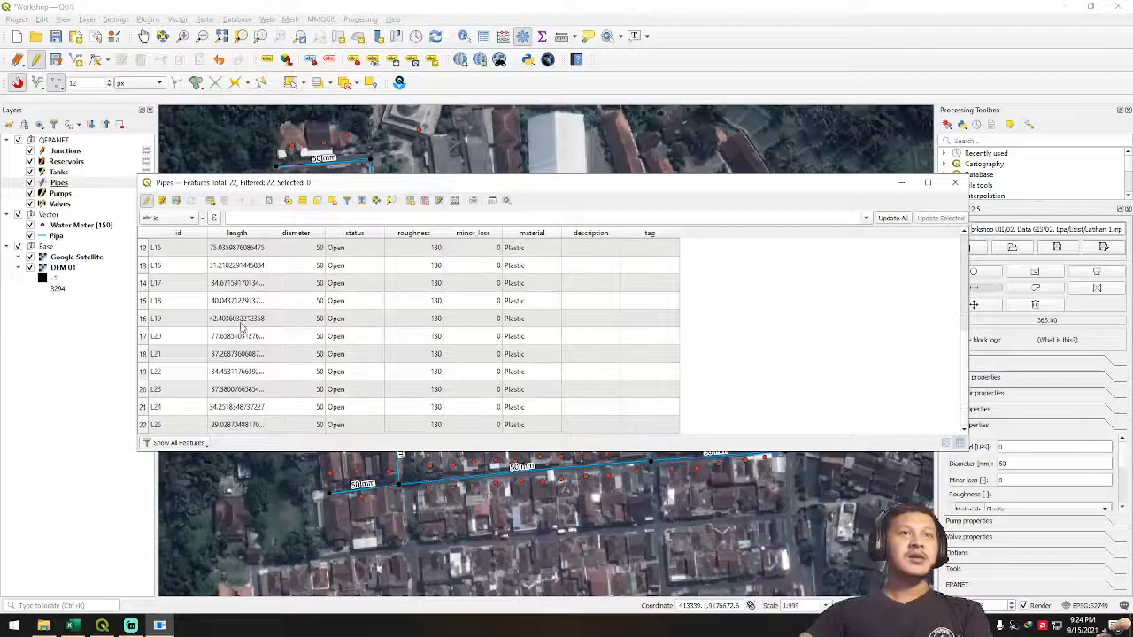
double_click(239, 425)
double_click(239, 407)
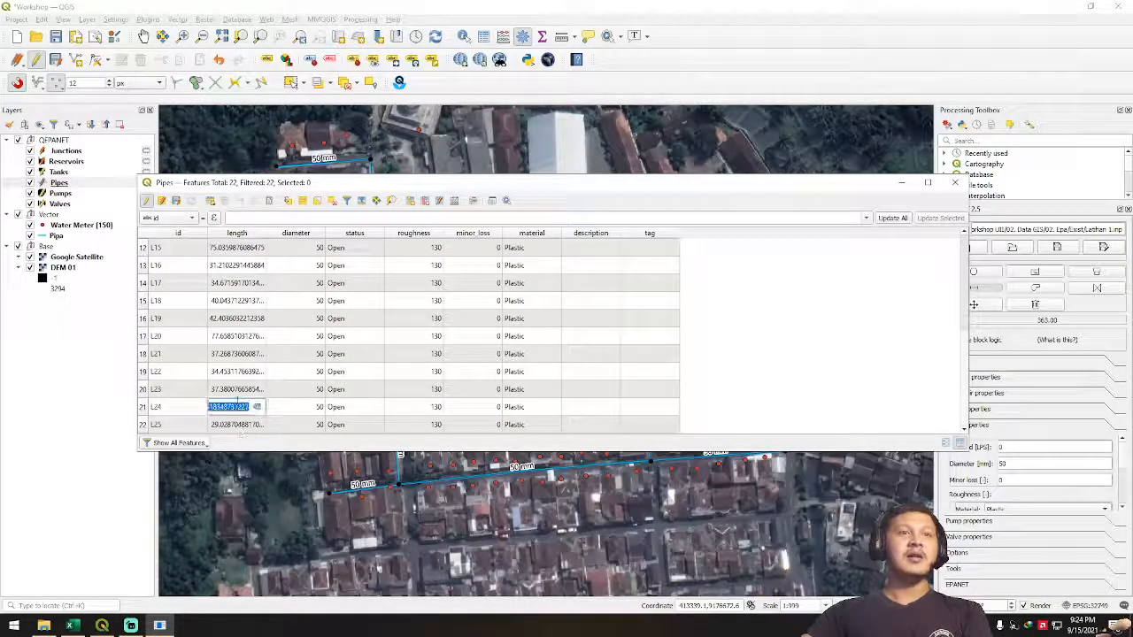
scroll(239, 358, "up", 4)
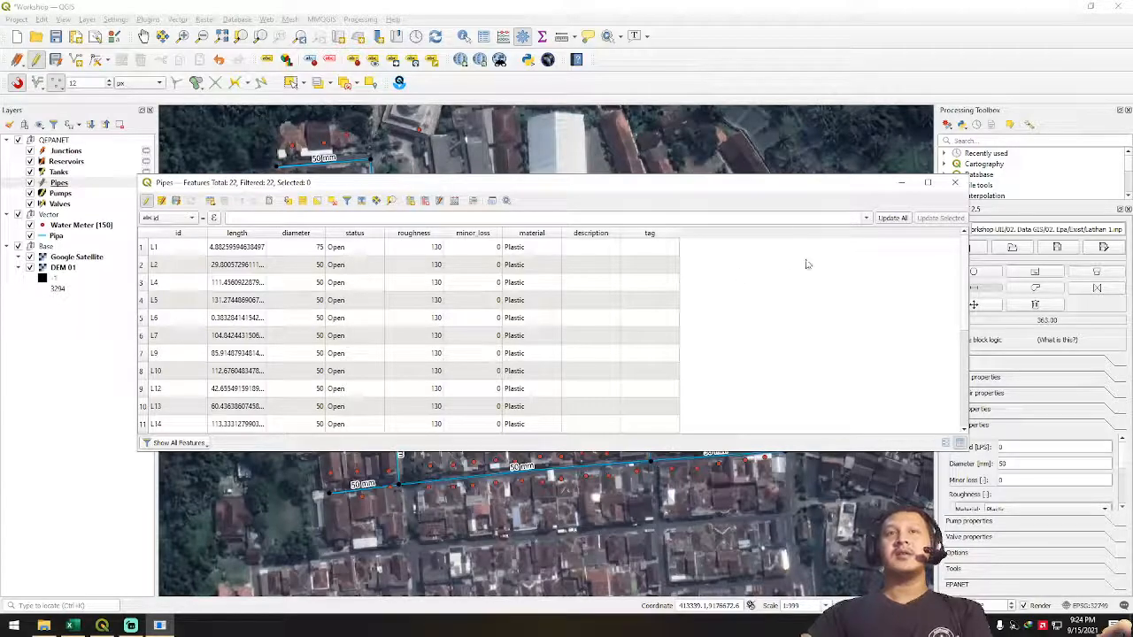
scroll(436, 381, "down", 4)
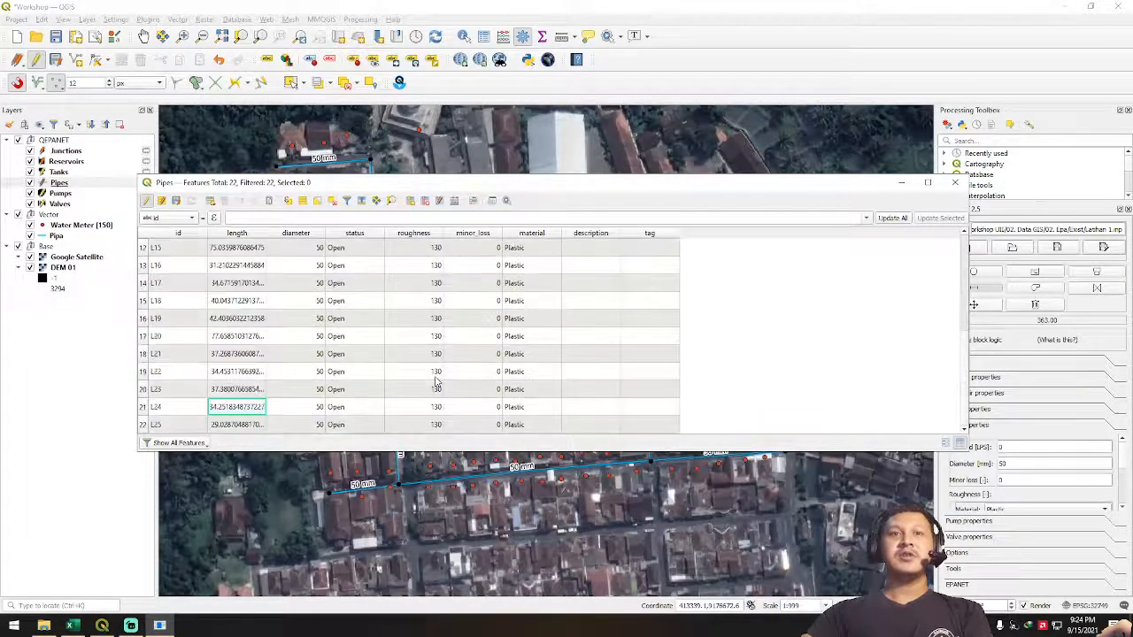
scroll(381, 380, "up", 3)
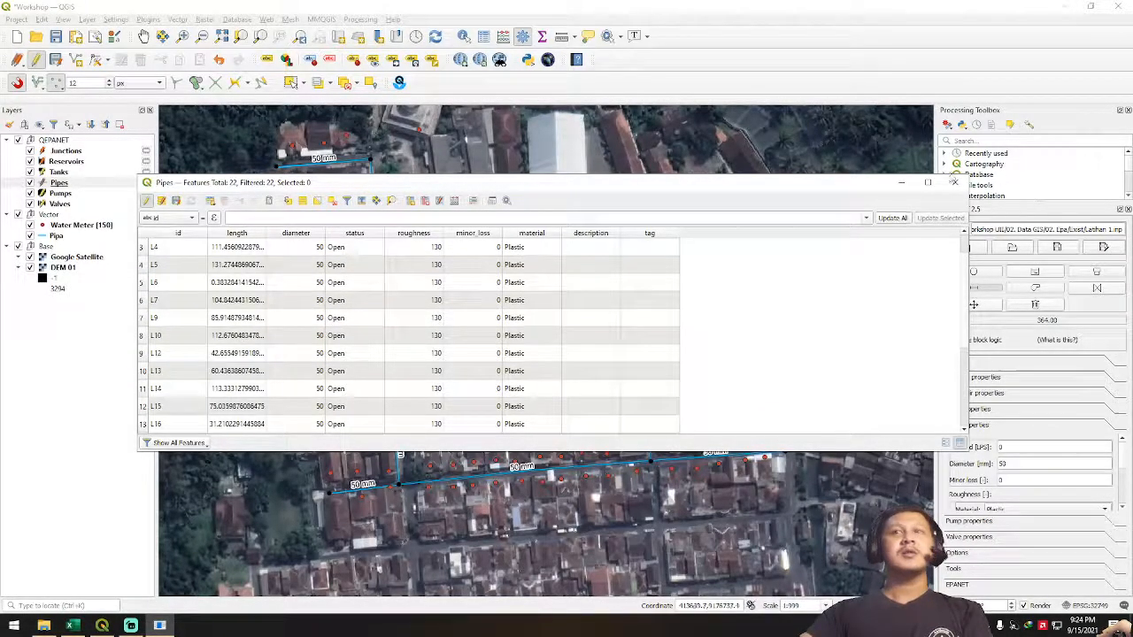
left_click(953, 183)
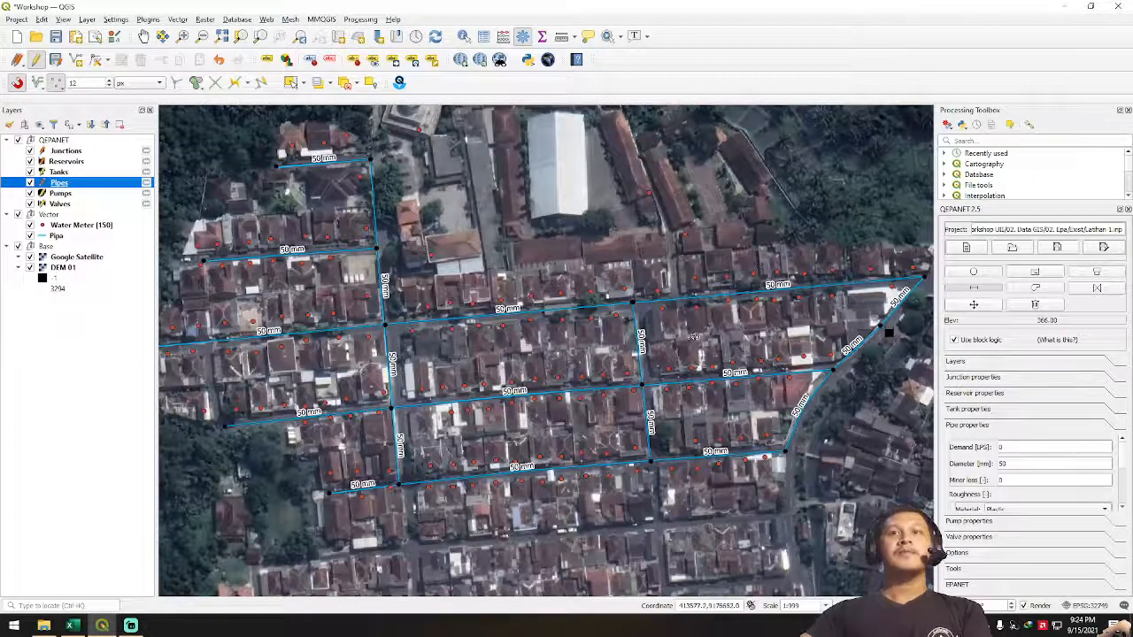
left_click_drag(702, 335, 666, 347)
left_click_drag(735, 334, 725, 340)
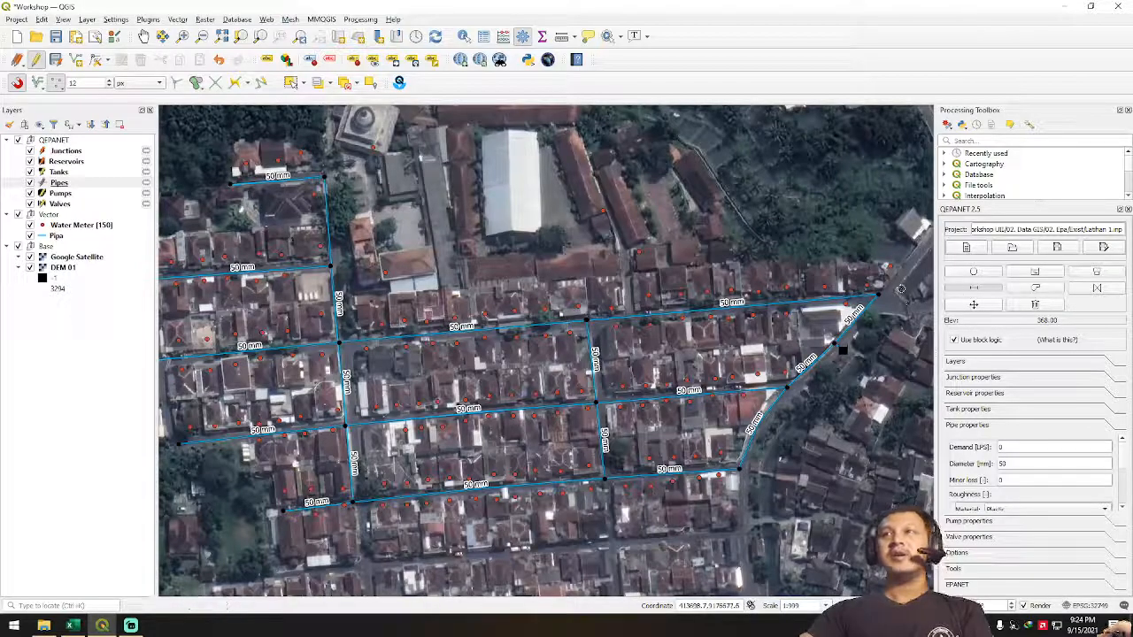
left_click_drag(801, 315, 769, 328)
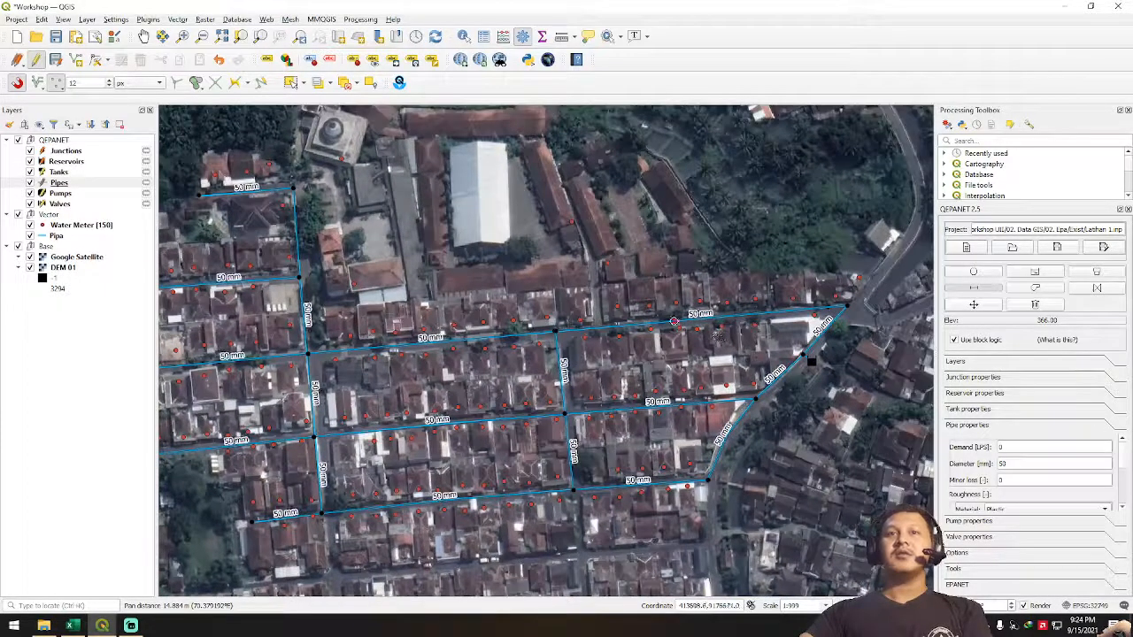
left_click_drag(465, 312, 568, 276)
left_click_drag(486, 290, 577, 282)
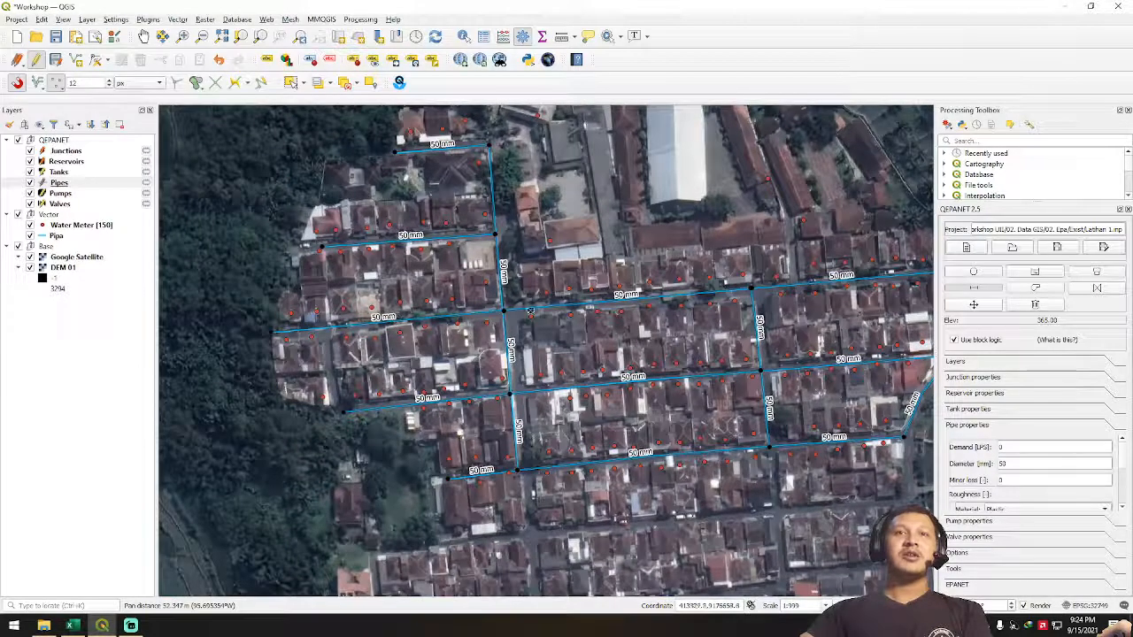
left_click_drag(691, 293, 625, 306)
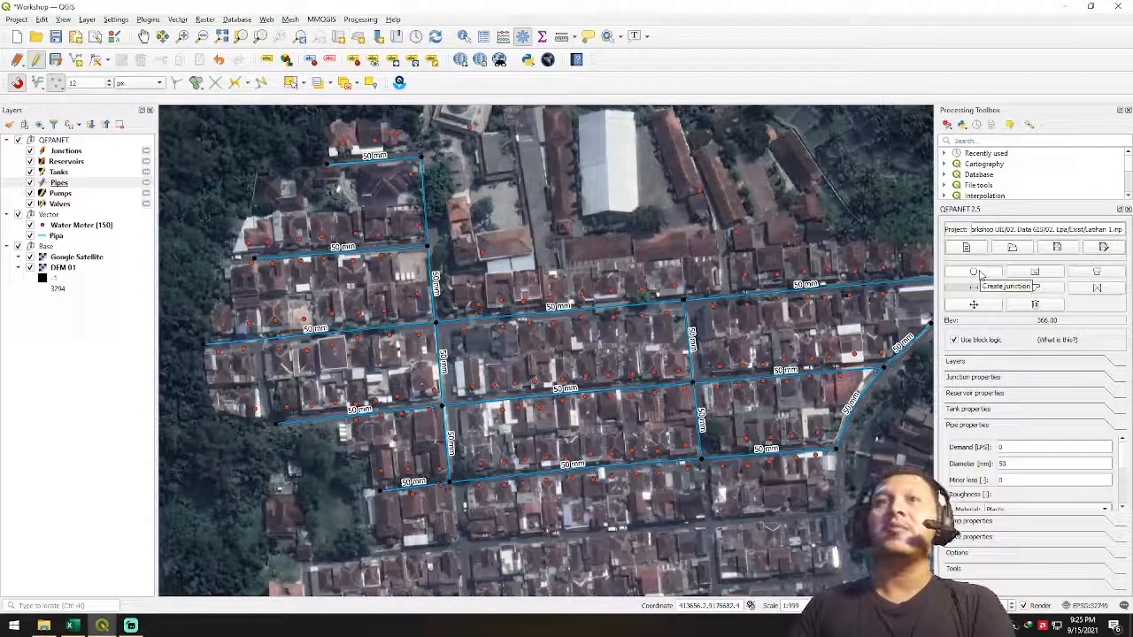
Add new junctions midway along the existing street pipes, between the cross-street intersections.
left_click(976, 273)
left_click_drag(828, 254, 699, 242)
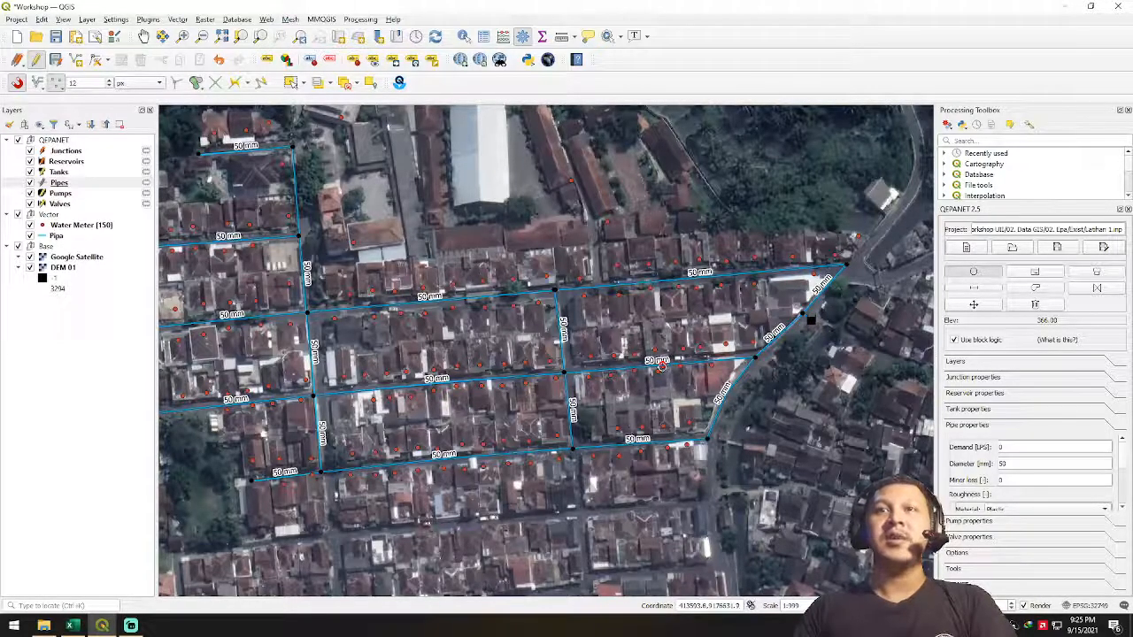
left_click(662, 366)
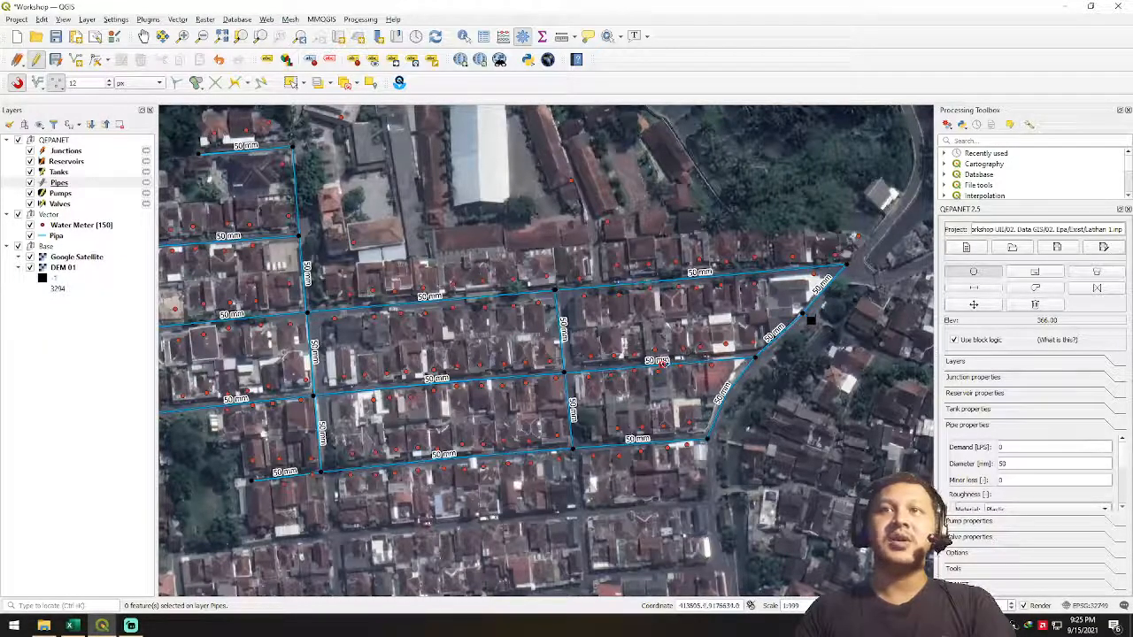
left_click_drag(515, 312, 567, 303)
left_click(749, 271)
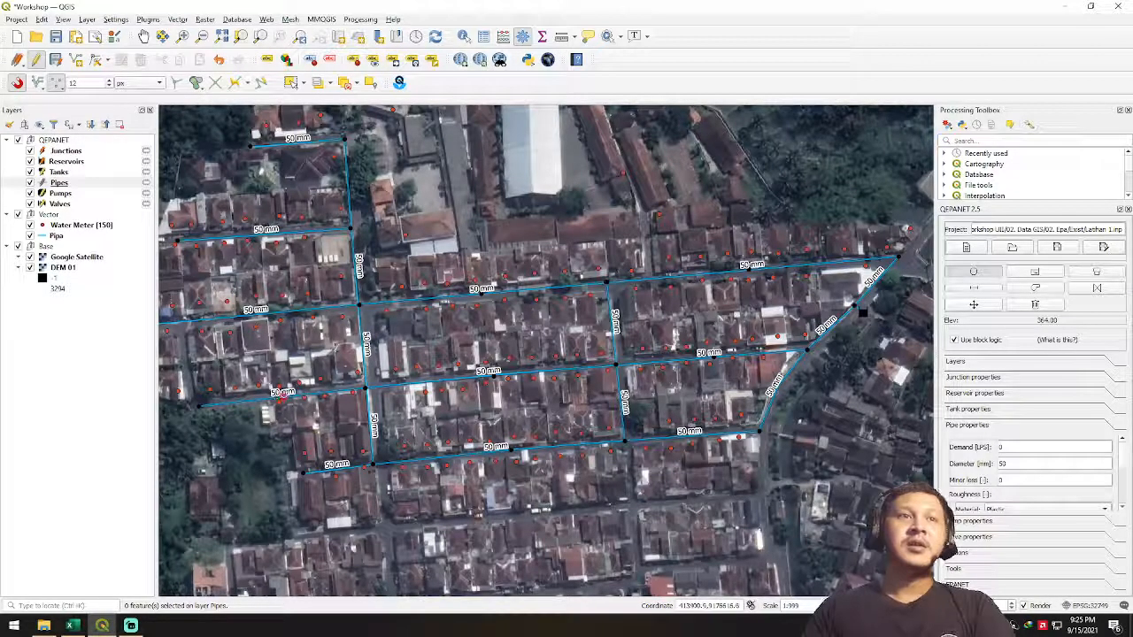
left_click_drag(257, 336, 302, 326)
left_click(301, 316)
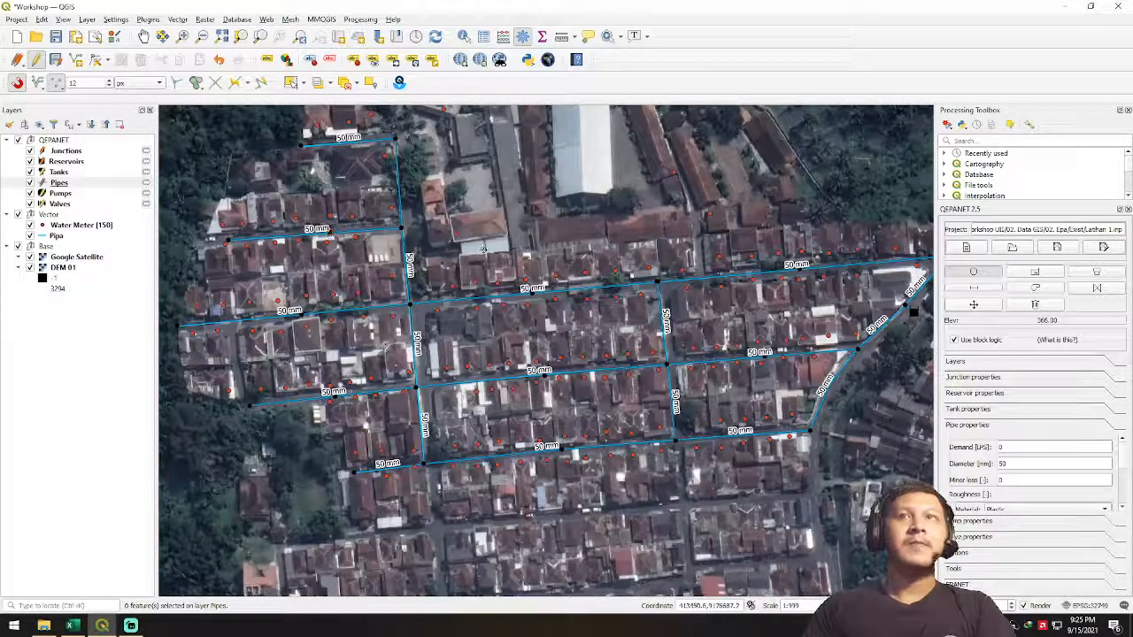
Delete the extra junction beside the upper street's intersection with the eastern cross street.
left_click_drag(753, 305, 712, 316)
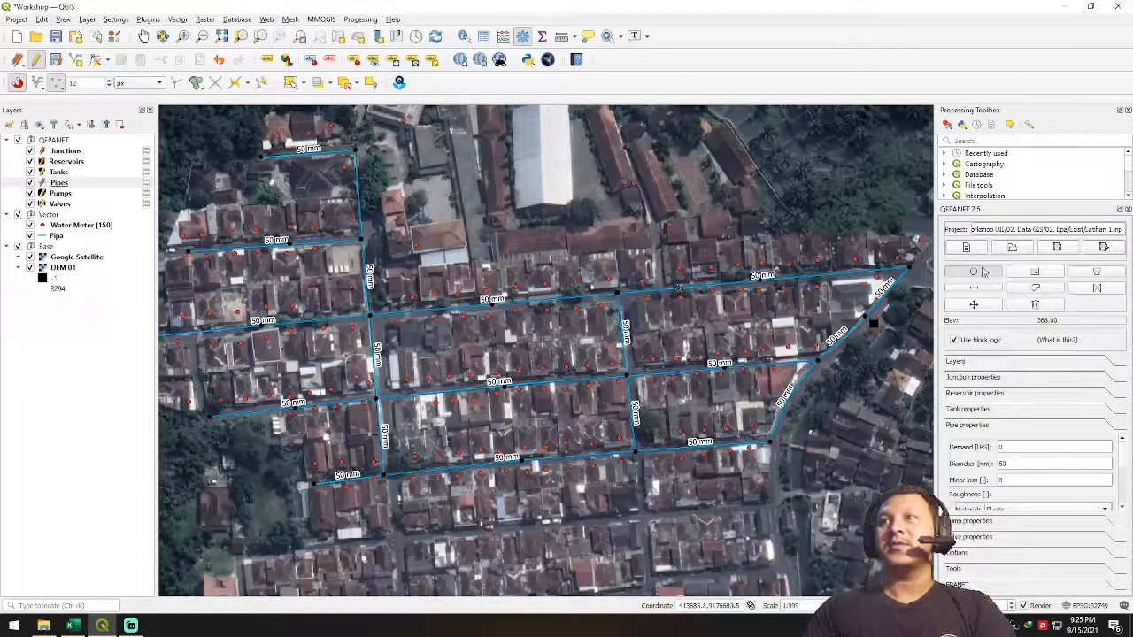
scroll(381, 297, "up", 3)
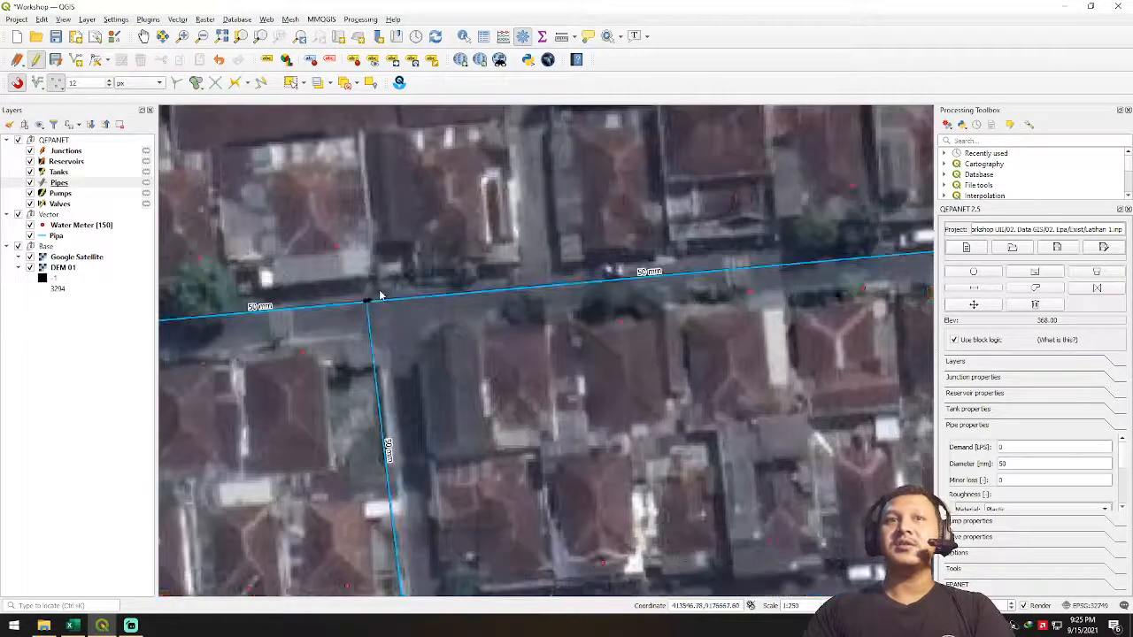
left_click_drag(381, 296, 468, 282)
scroll(503, 303, "up", 2)
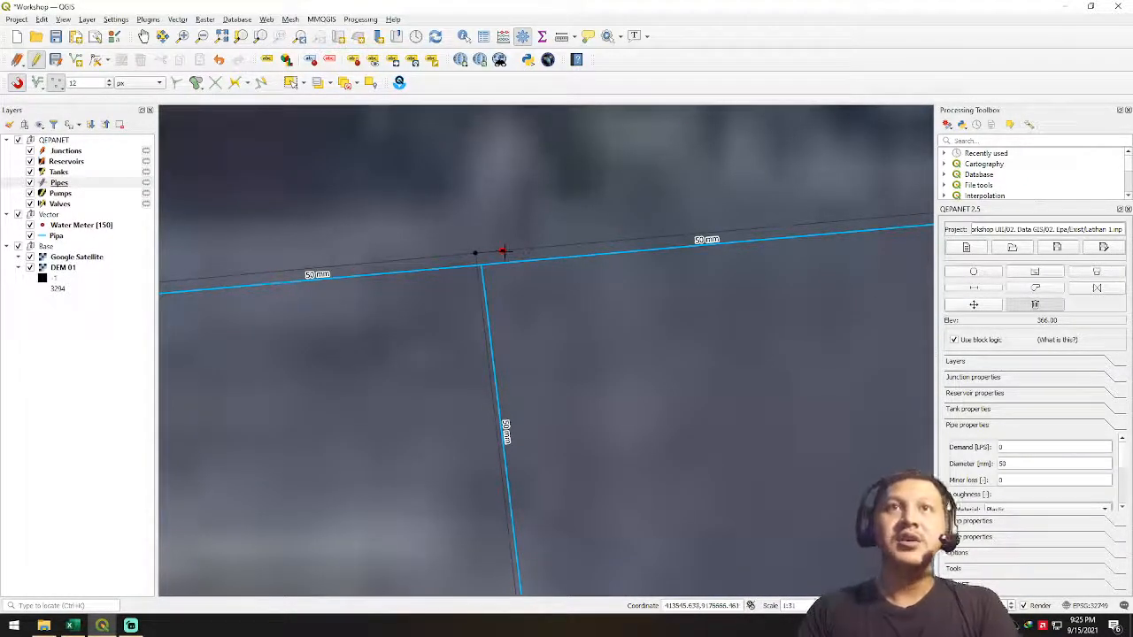
scroll(523, 280, "down", 4)
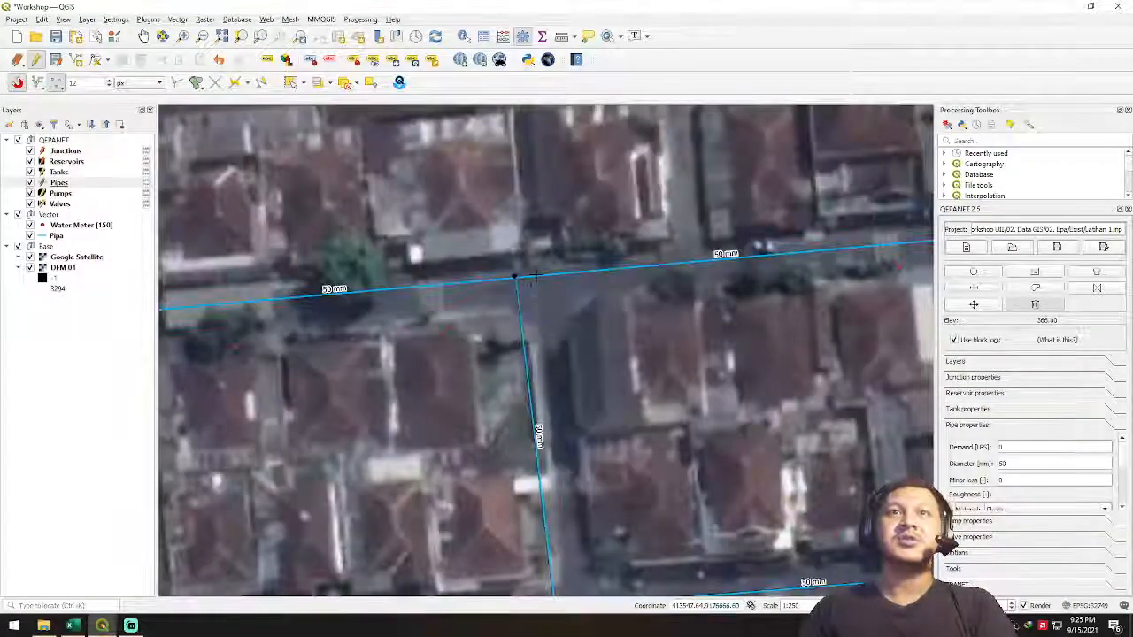
scroll(549, 278, "down", 1)
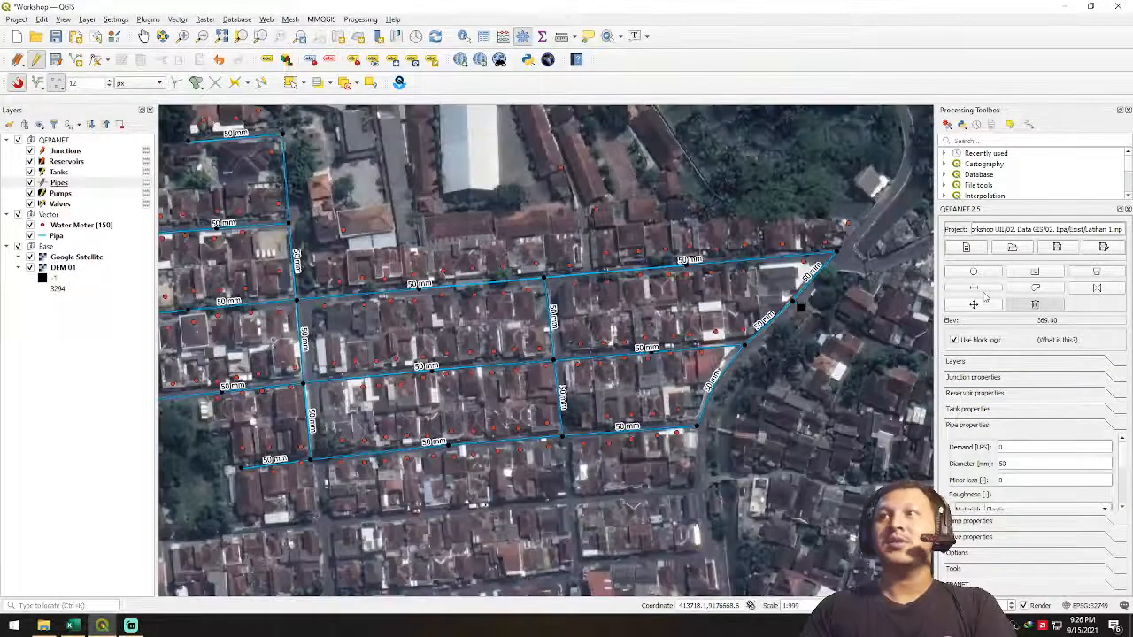
Redraw the 50 mm pipe from the upper street's mid-block junction to the eastern cross-street intersection and save the QEPANET project.
scroll(826, 320, "up", 1)
left_click_drag(275, 257, 476, 281)
left_click(214, 273)
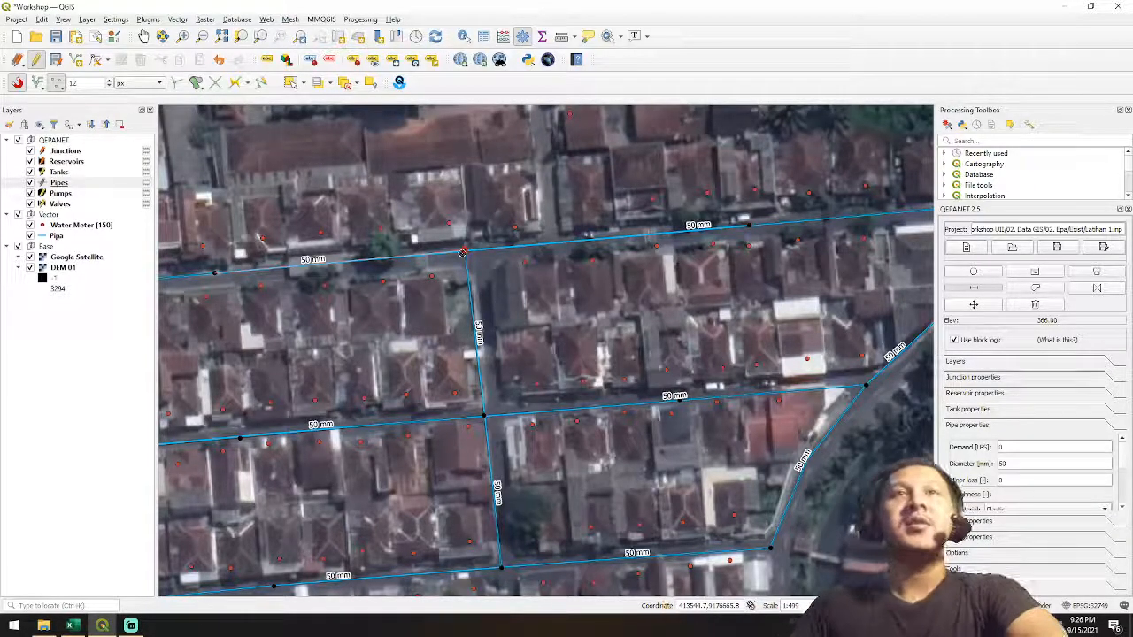
scroll(462, 253, "up", 1)
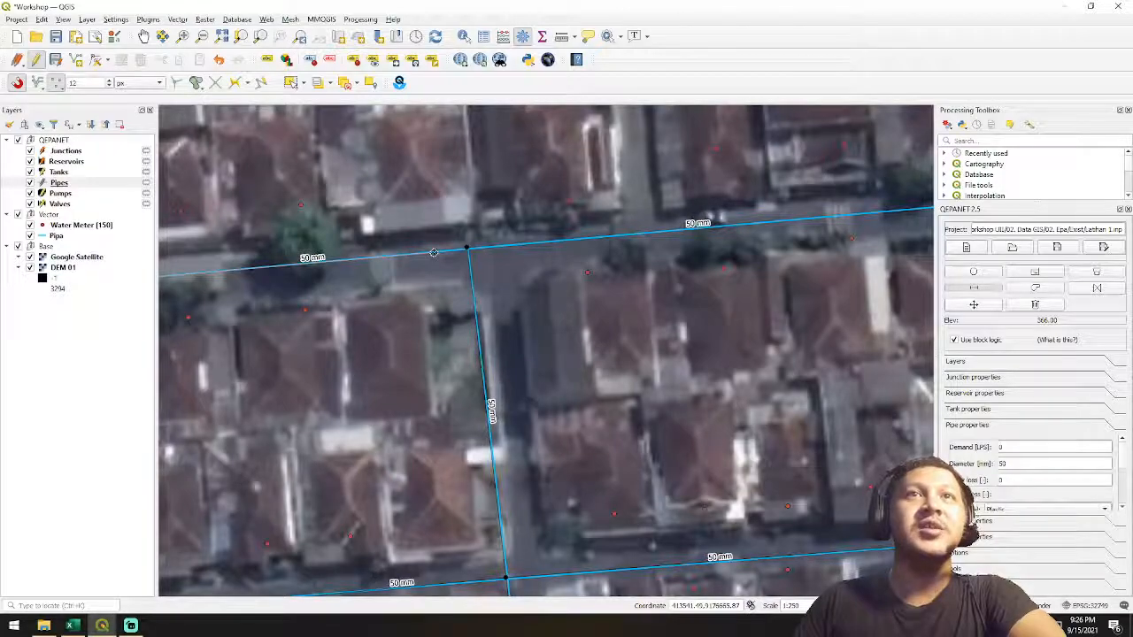
scroll(434, 254, "down", 2)
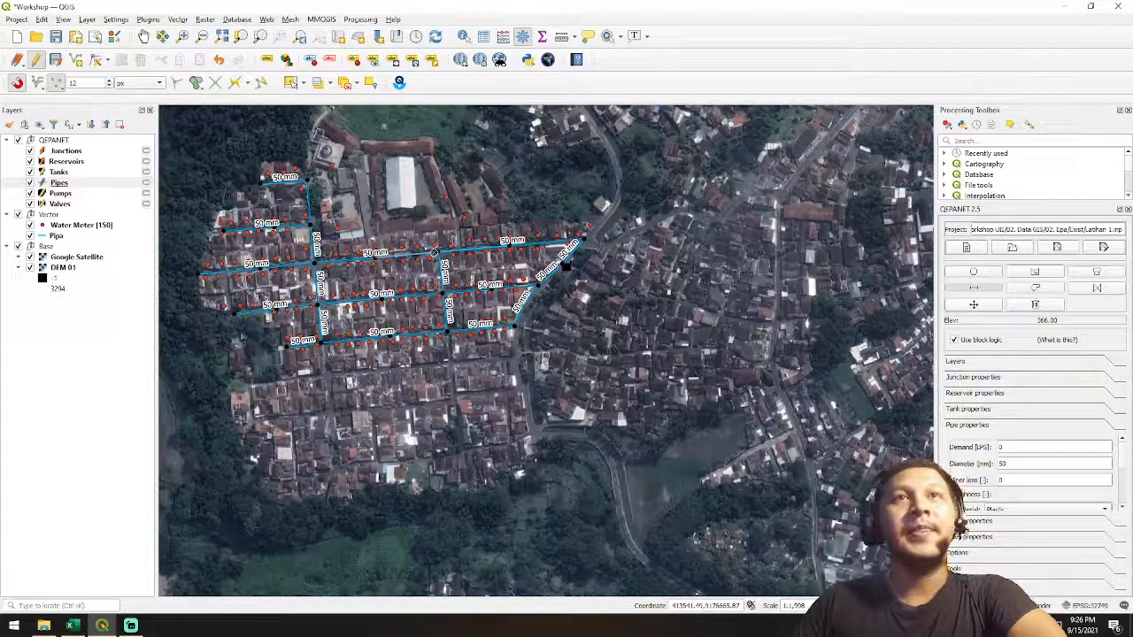
scroll(434, 254, "up", 1)
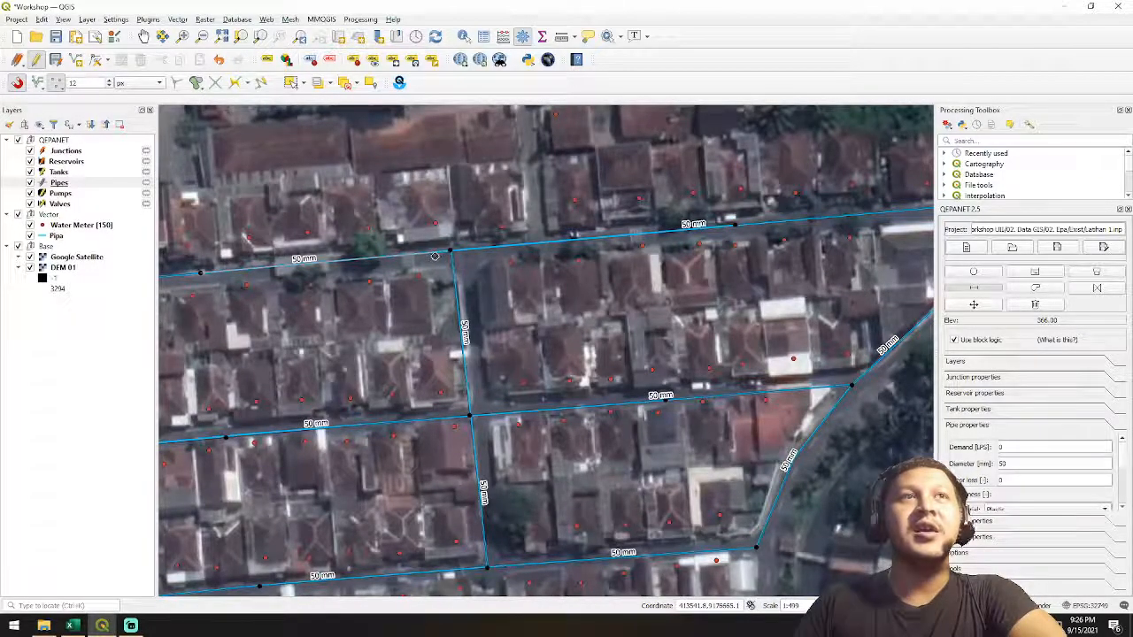
scroll(435, 256, "up", 1)
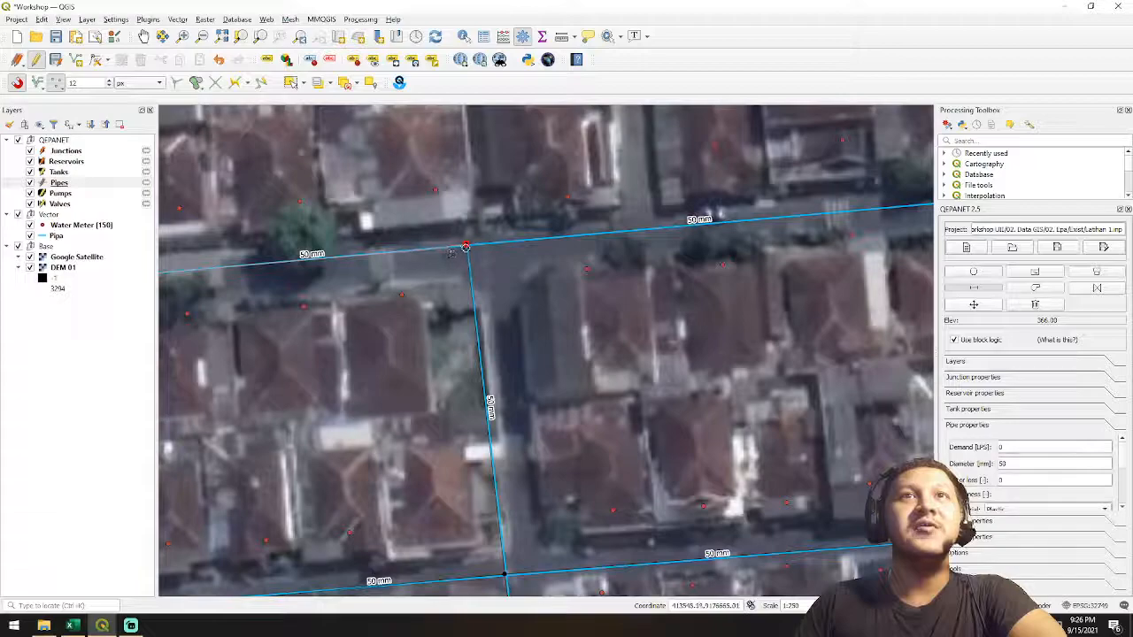
scroll(467, 249, "up", 1)
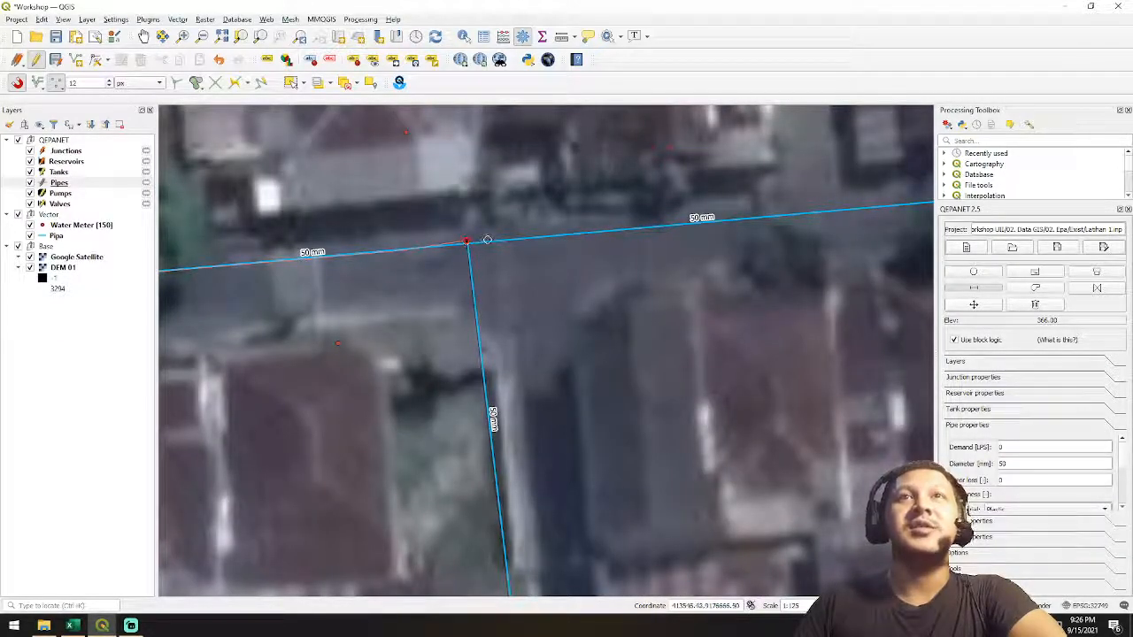
scroll(489, 242, "down", 1)
left_click_drag(644, 223, 522, 266)
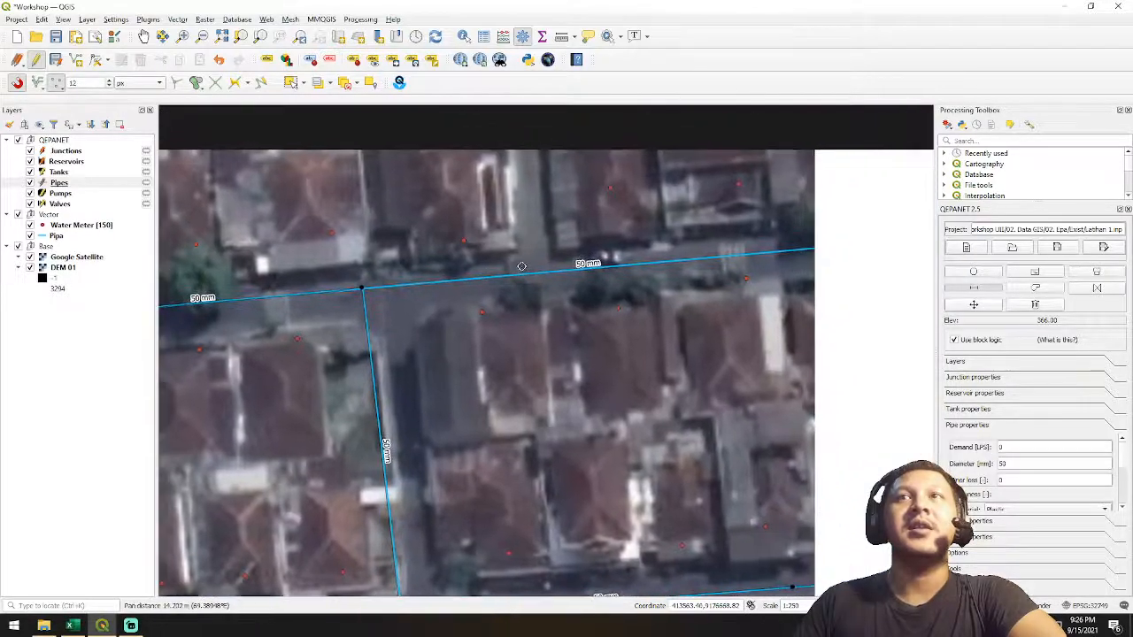
scroll(521, 265, "down", 1)
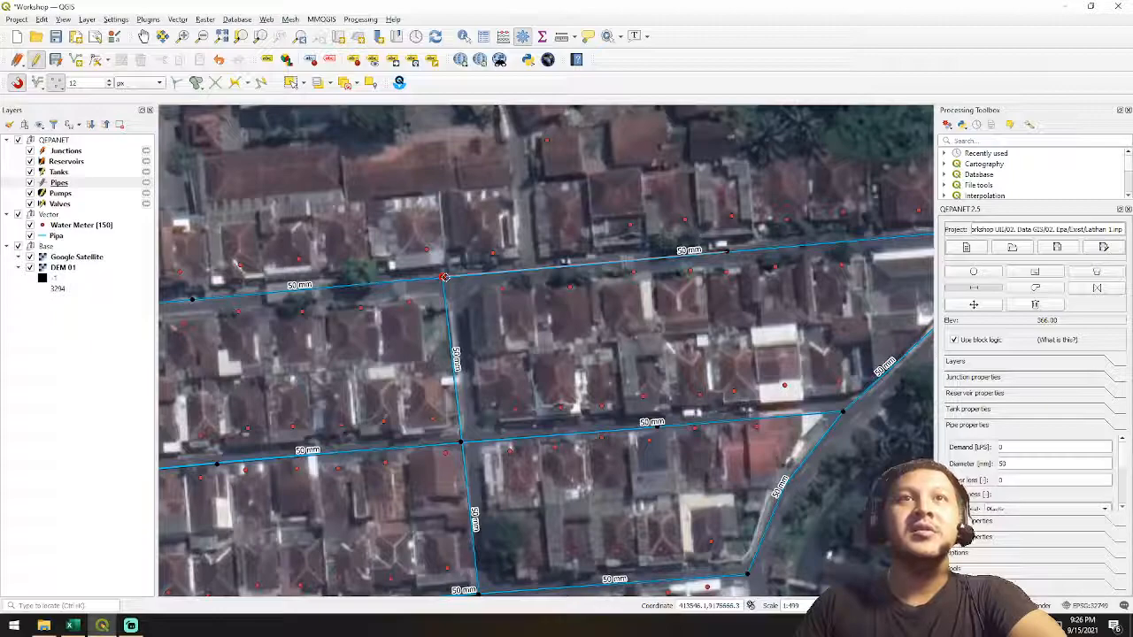
scroll(562, 291, "down", 1)
left_click_drag(628, 284, 602, 272)
left_click(1057, 248)
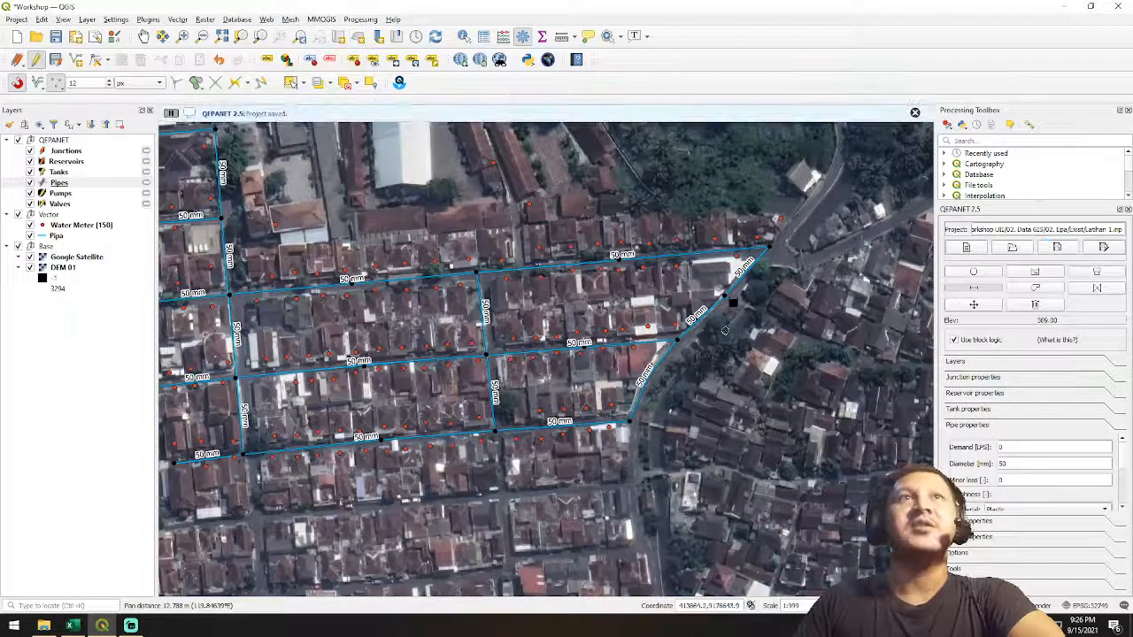
Try moving the junction at the upper street's eastern intersection and place it back on the pipe crossing.
left_click_drag(786, 312, 898, 310)
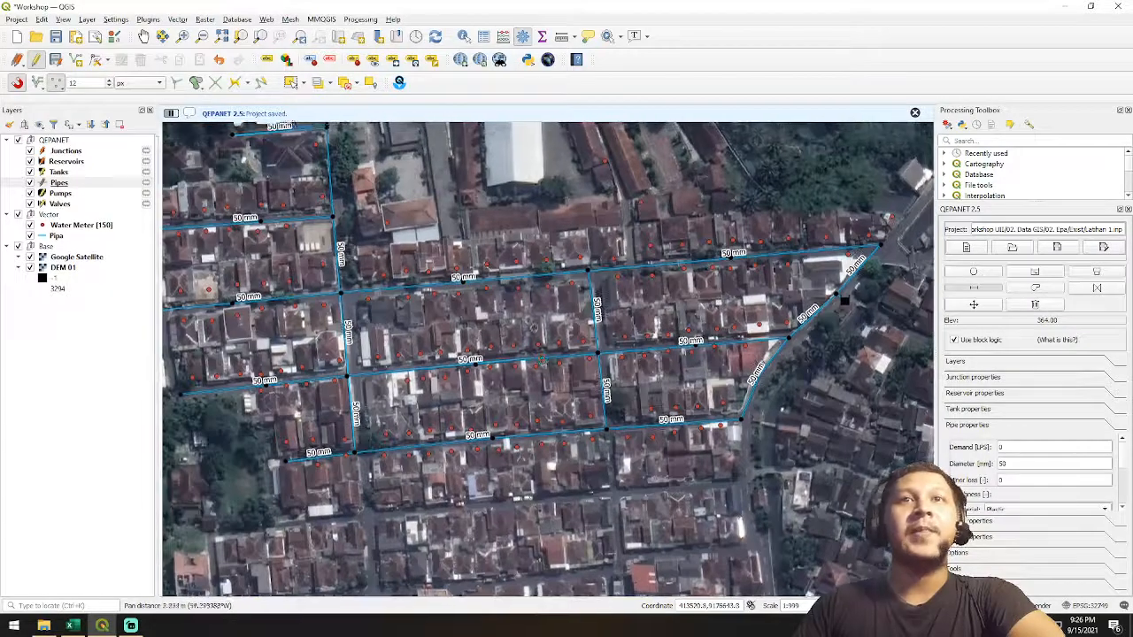
left_click_drag(534, 327, 534, 340)
scroll(549, 299, "up", 1)
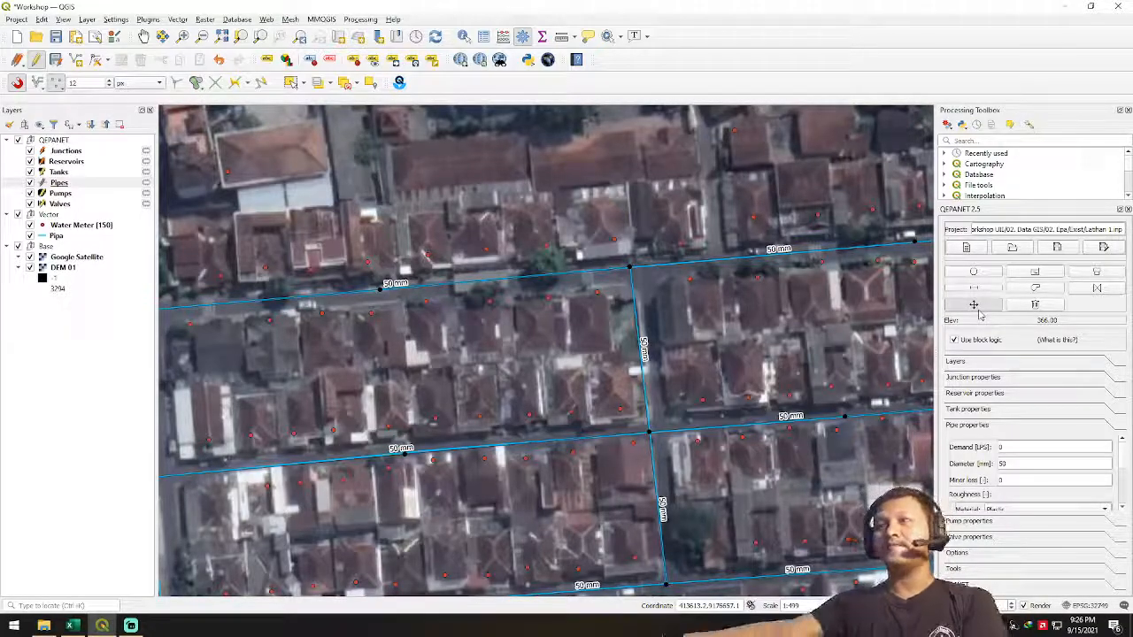
scroll(630, 266, "up", 3)
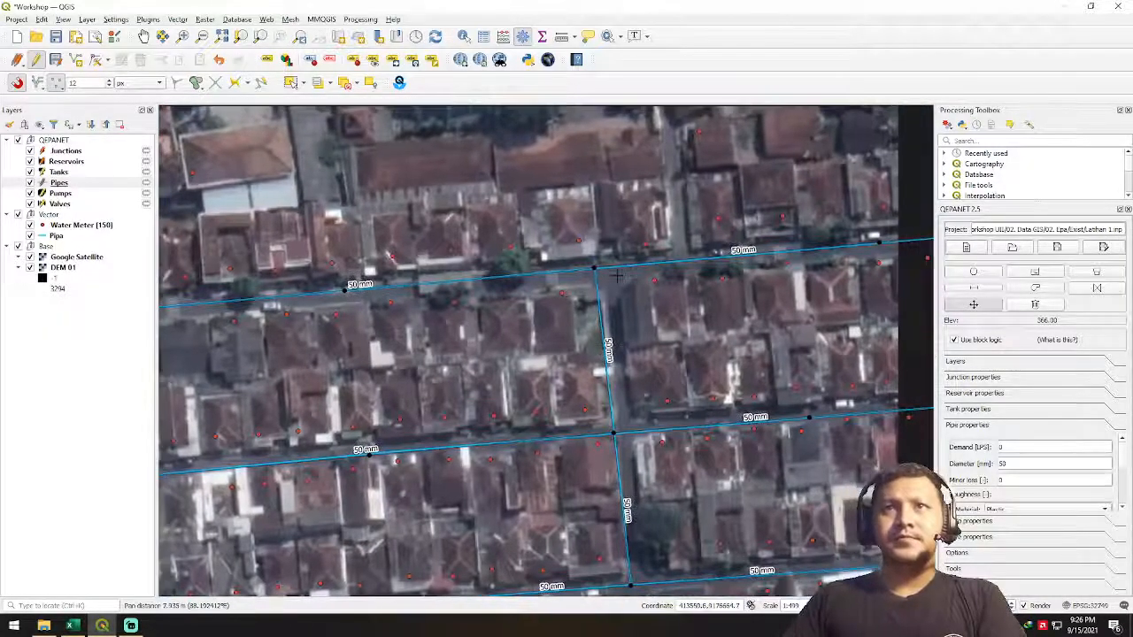
scroll(578, 262, "up", 1)
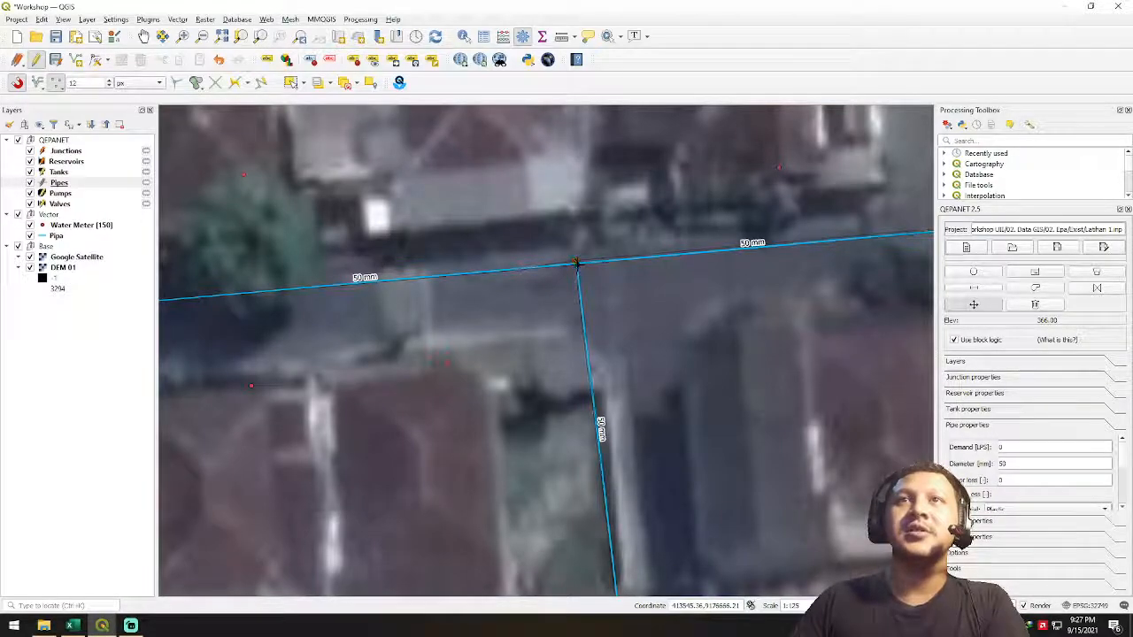
left_click_drag(629, 165, 630, 161)
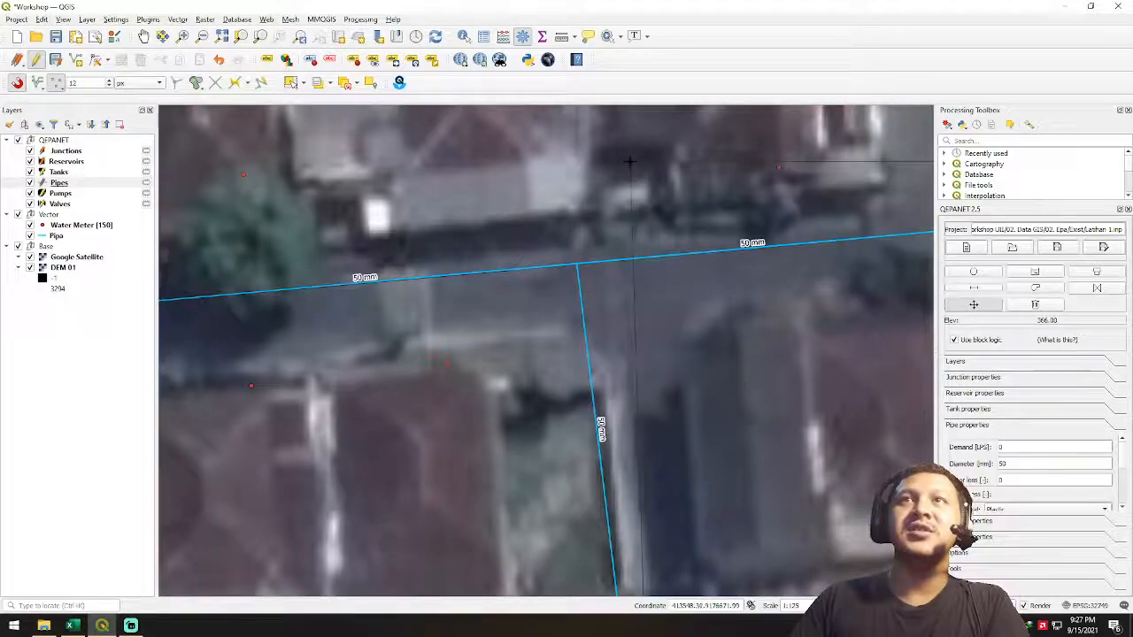
left_click(576, 264)
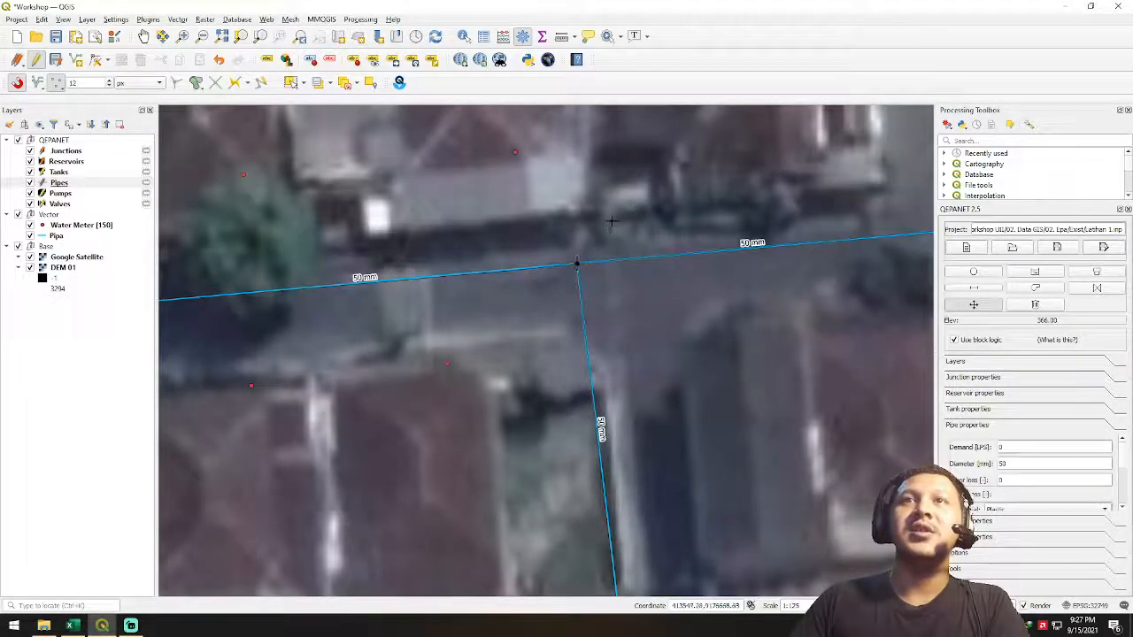
Open the layer properties of the Pipes layer.
scroll(611, 220, "down", 3)
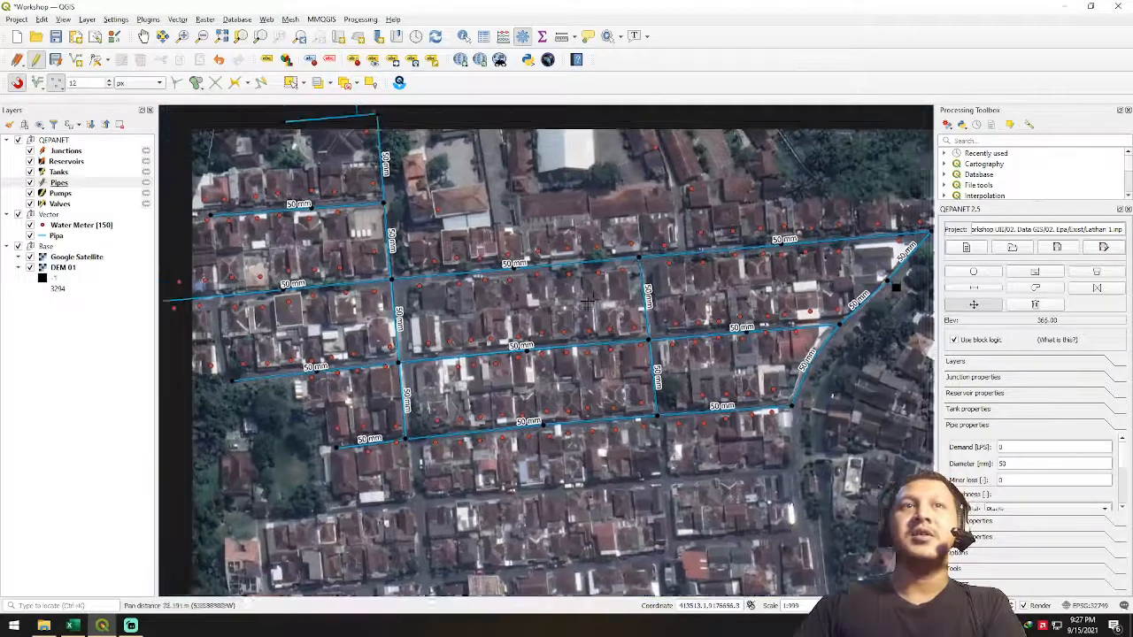
scroll(594, 308, "down", 1)
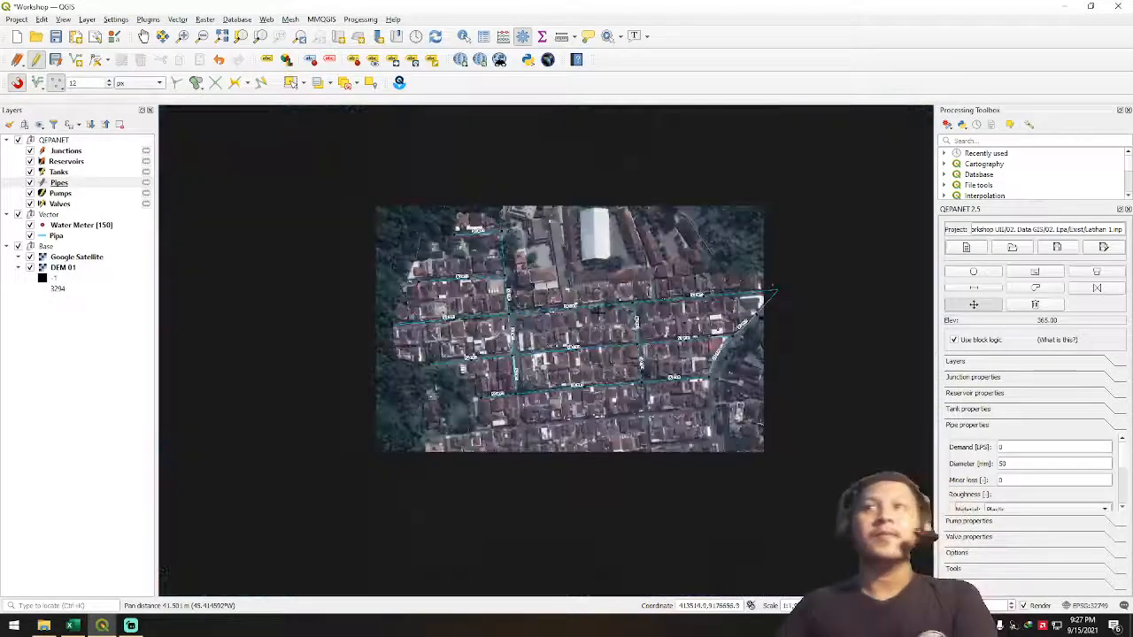
left_click_drag(625, 300, 583, 324)
scroll(583, 324, "up", 1)
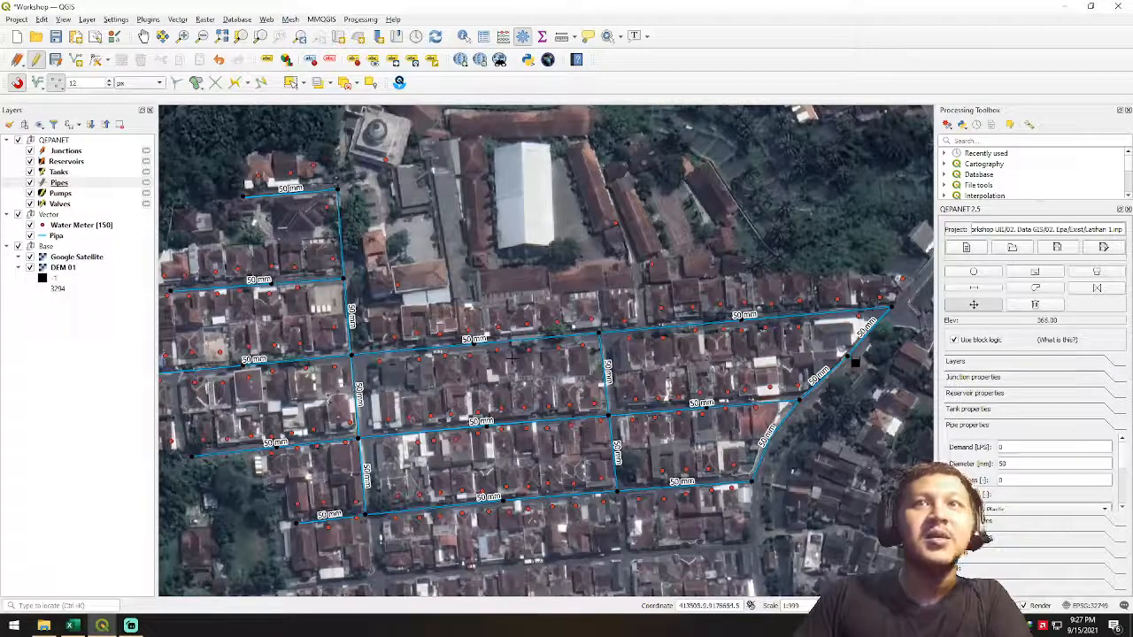
right_click(72, 183)
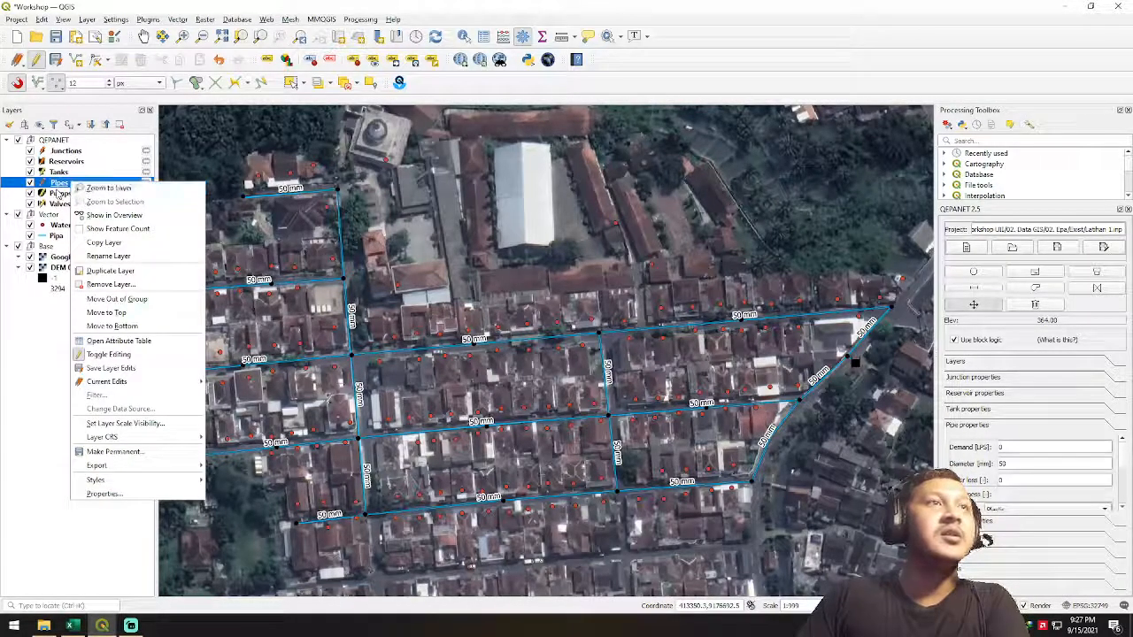
left_click(133, 497)
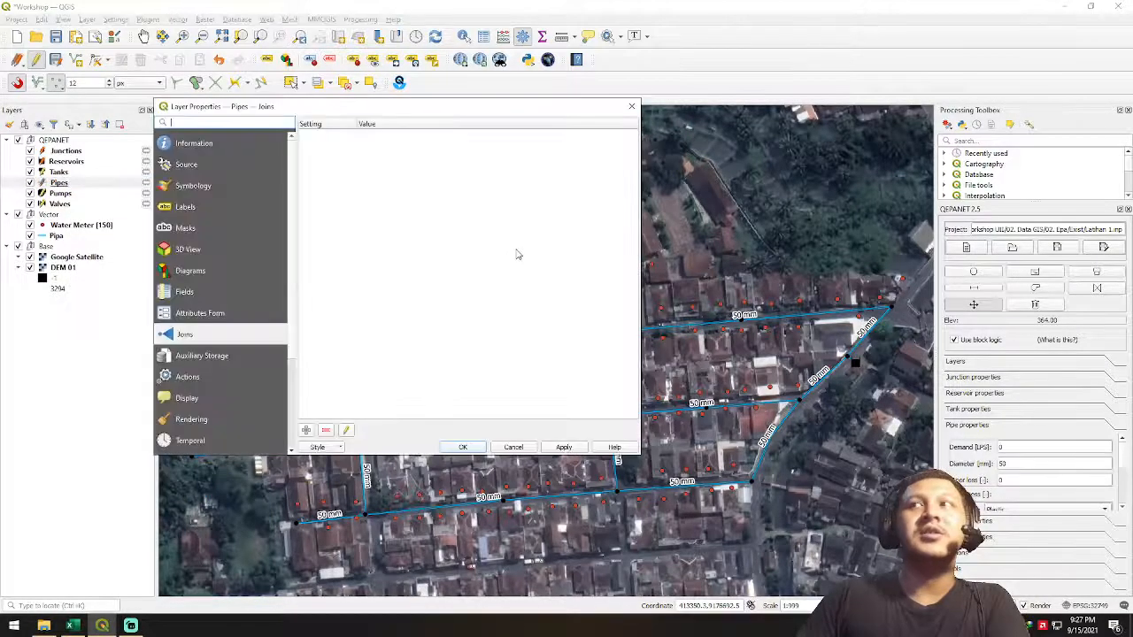
Set the line width of the Pipes layer's symbology to 0.6 millimeters and confirm the layer properties.
left_click(241, 188)
scroll(394, 285, "up", 6)
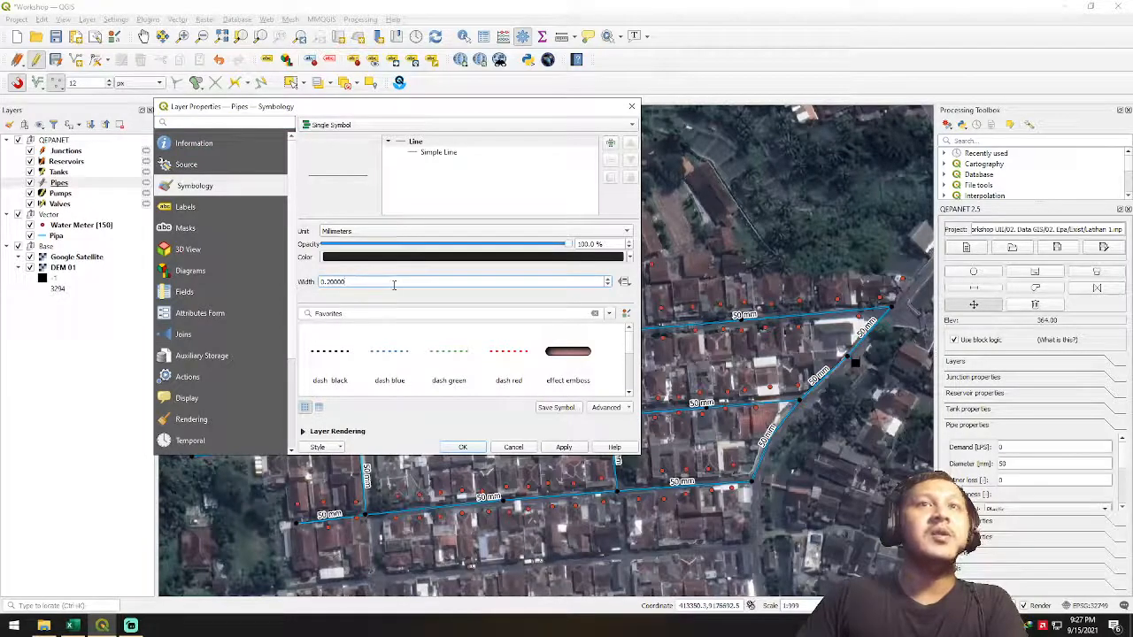
left_click(564, 447)
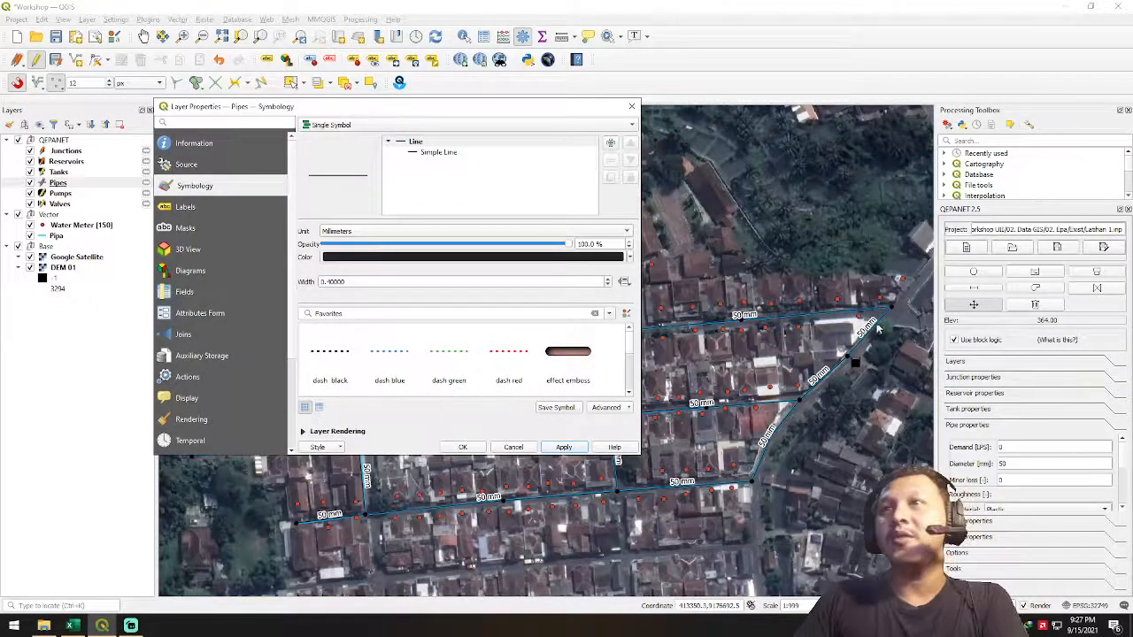
left_click(494, 283)
scroll(497, 283, "up", 1)
left_click(564, 447)
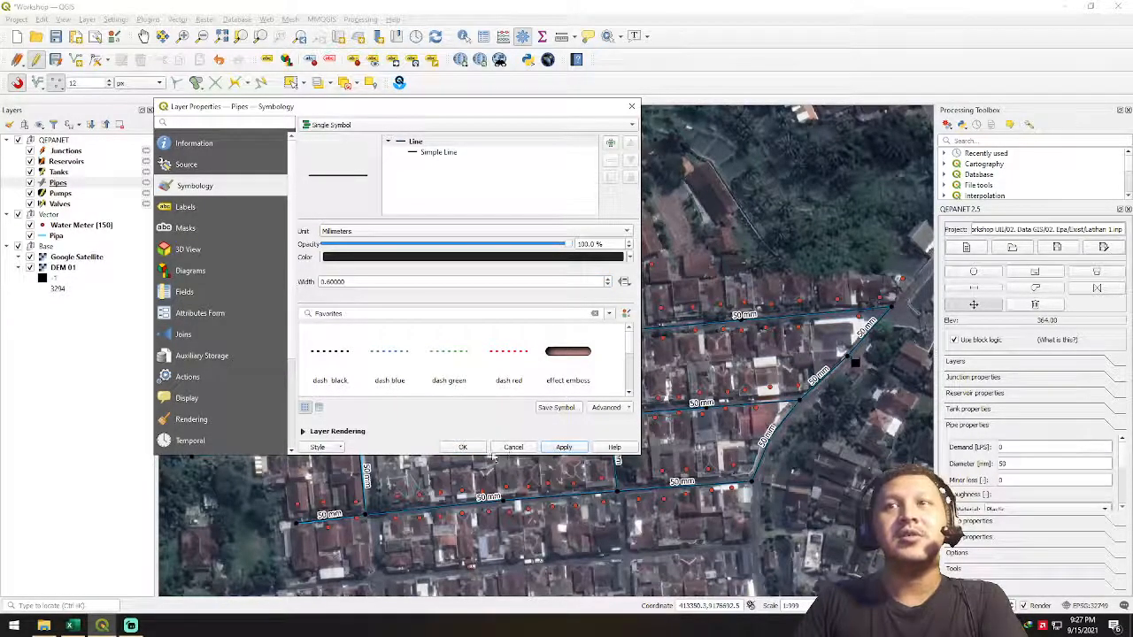
left_click(462, 447)
Check the thicker pipe lines across the network and save the QEPANET project.
scroll(877, 346, "up", 1)
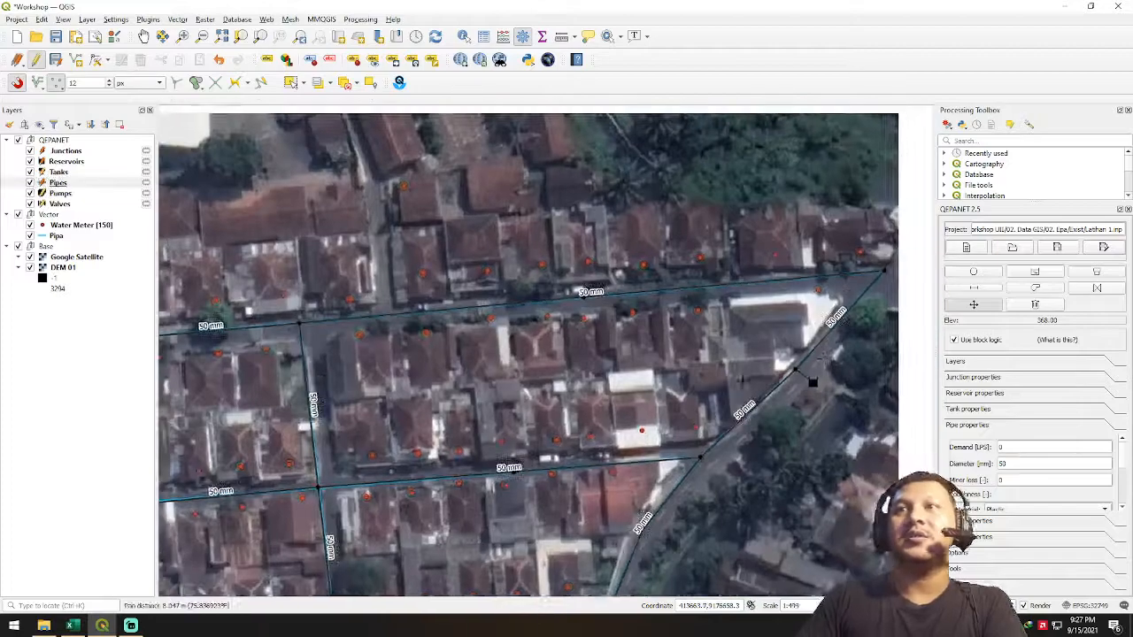
left_click_drag(821, 357, 704, 394)
left_click_drag(495, 389, 705, 367)
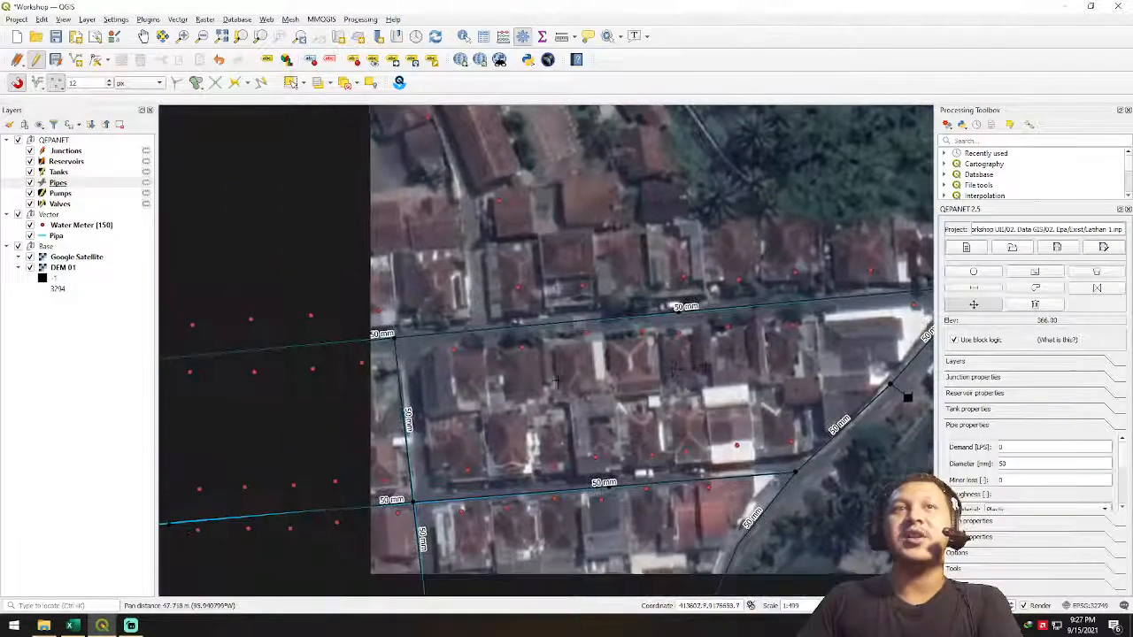
scroll(386, 360, "down", 1)
left_click_drag(260, 371, 507, 346)
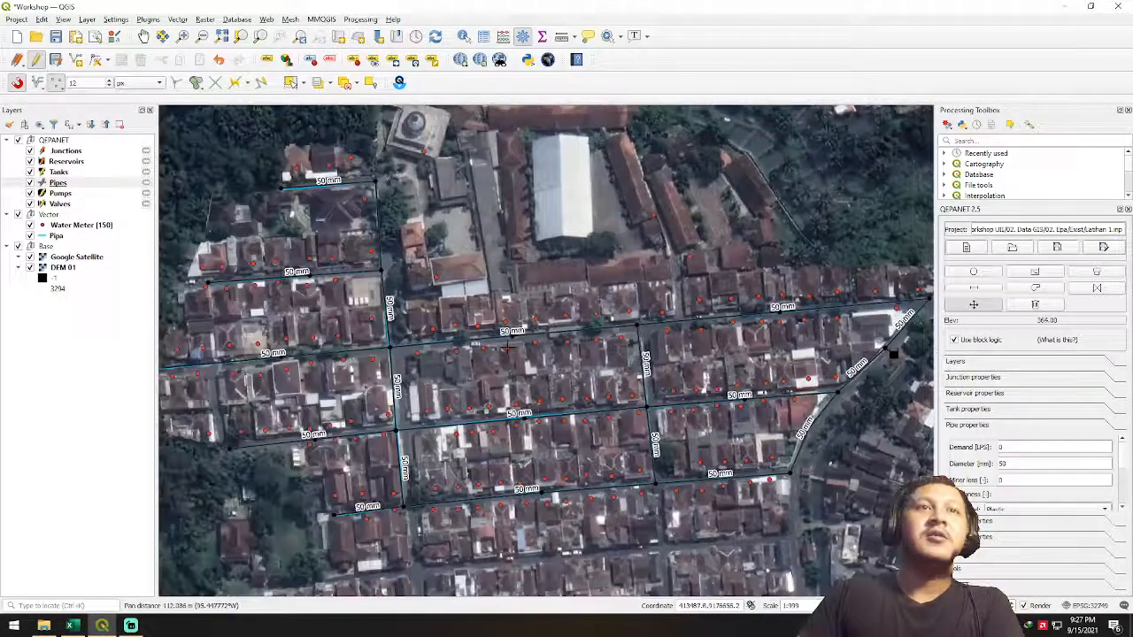
scroll(510, 348, "down", 1)
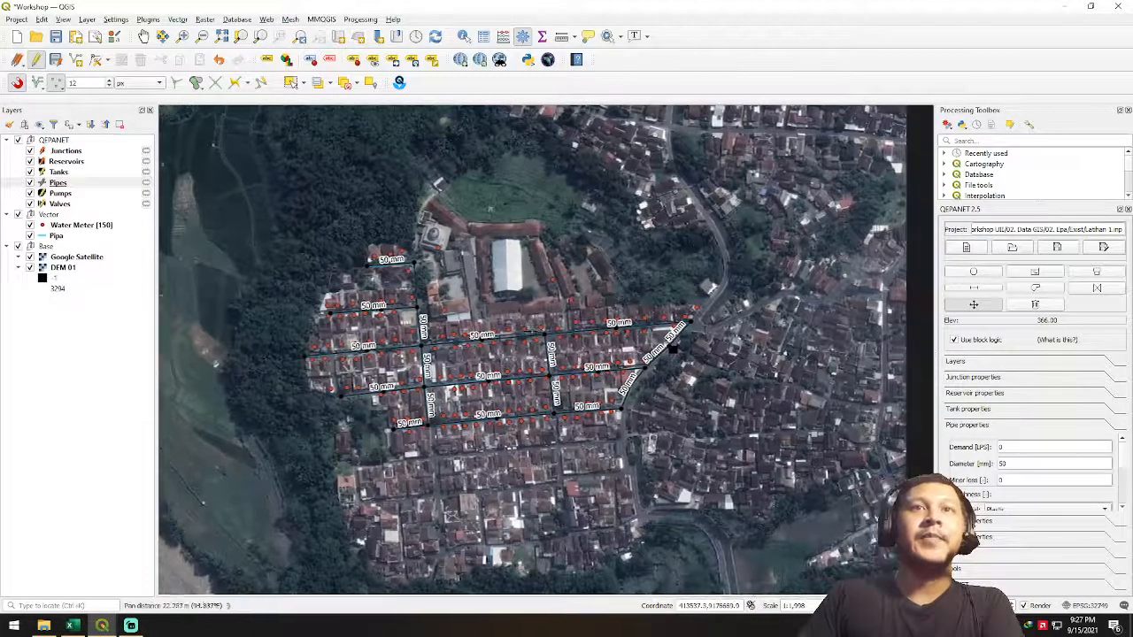
left_click_drag(568, 358, 554, 379)
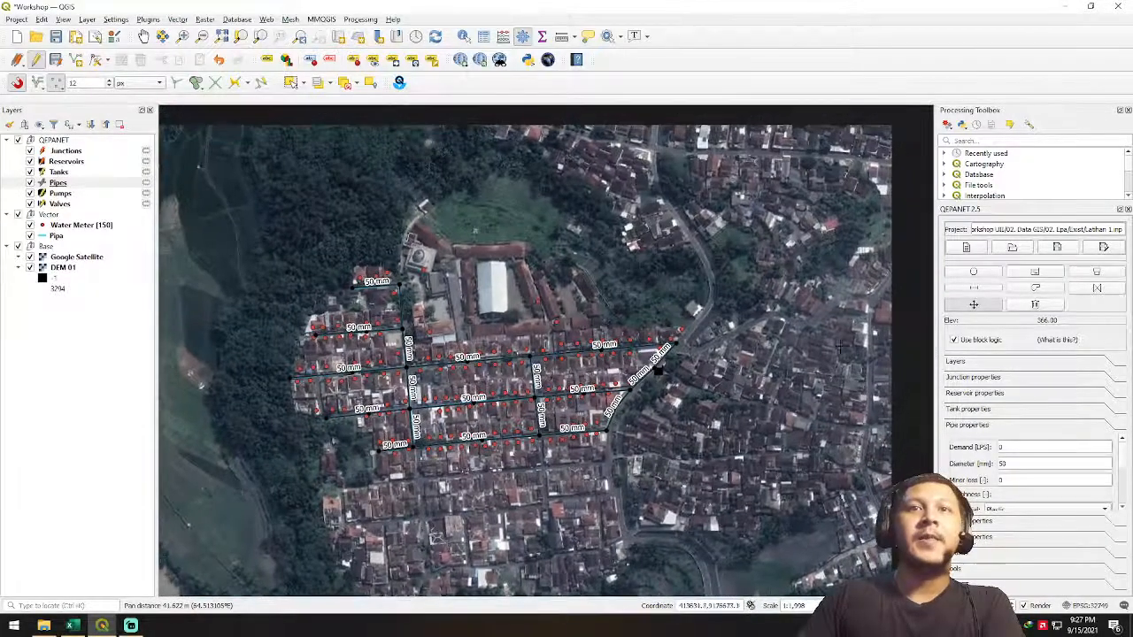
left_click(1065, 253)
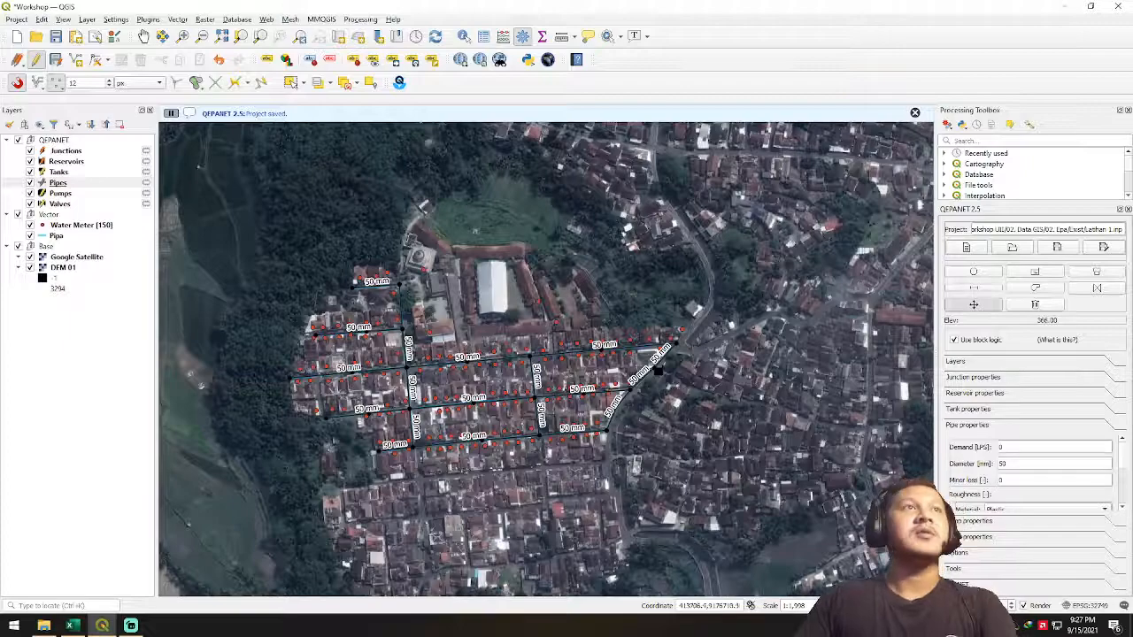
Inspect the demand values in the attribute table of the Junctions layer, then close the table.
left_click(66, 152)
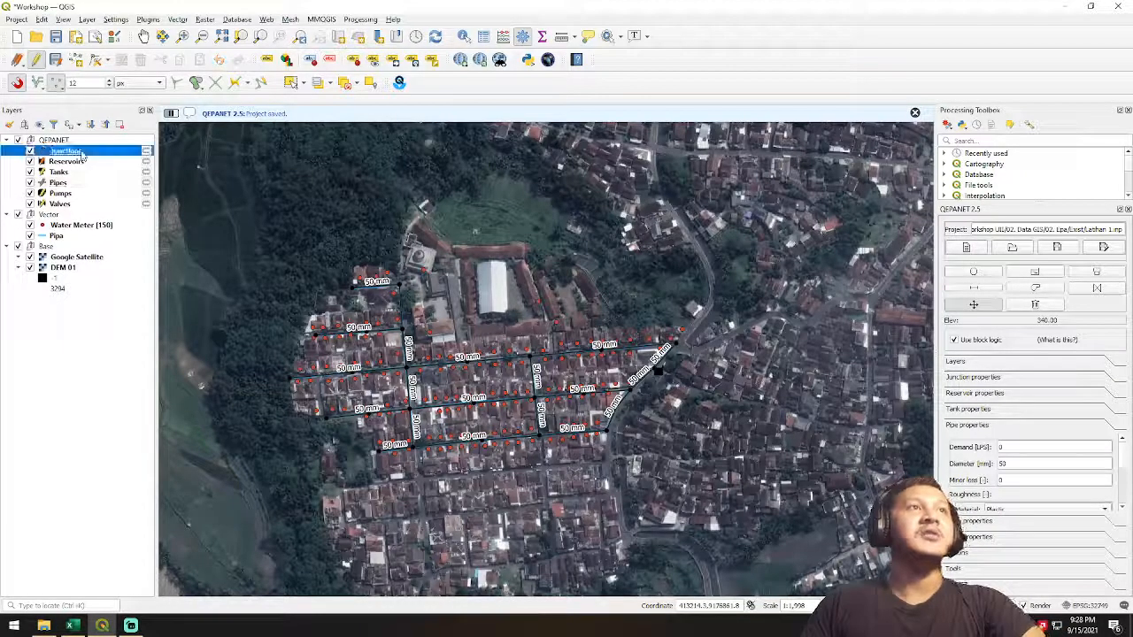
right_click(66, 151)
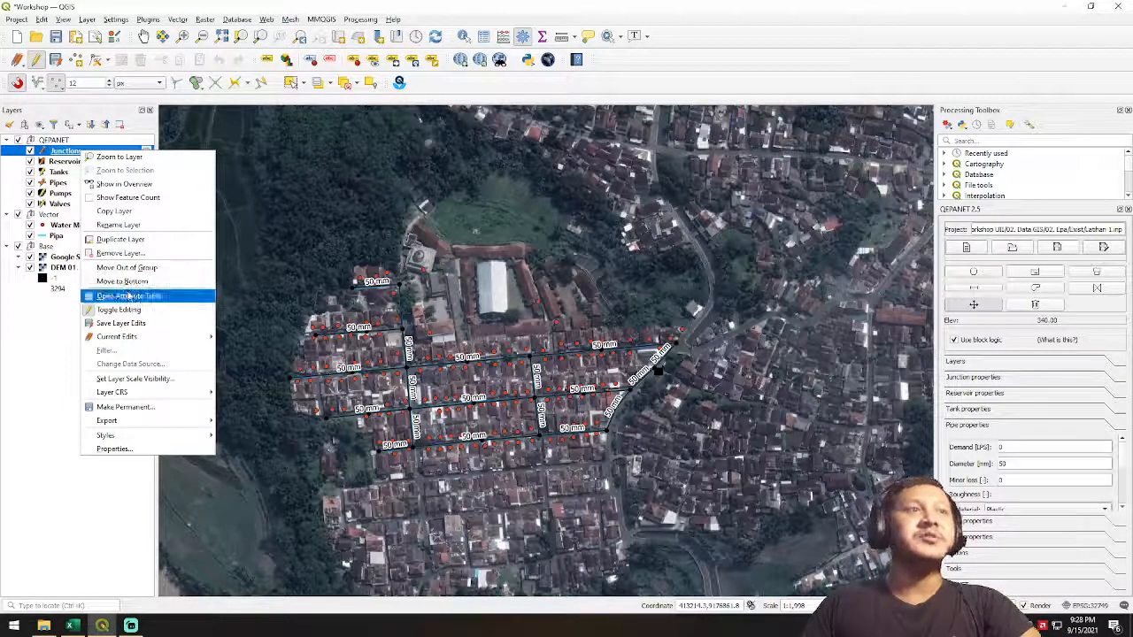
left_click(128, 296)
left_click(430, 247)
left_click(430, 282)
left_click(432, 335)
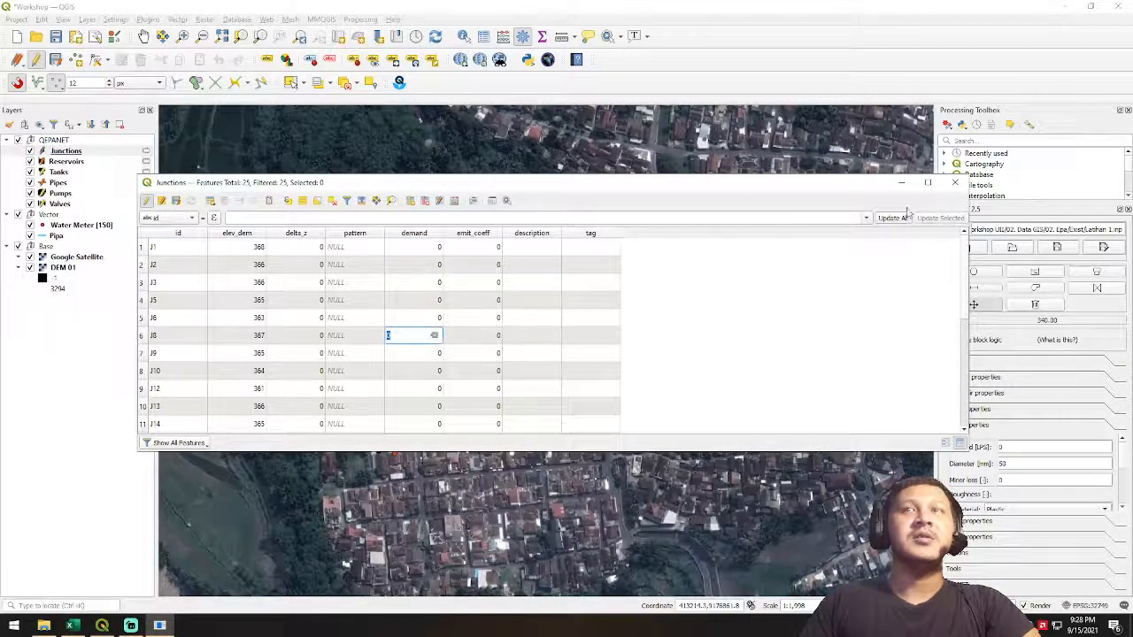
left_click(955, 181)
Inspect the Demand and Basedemand fields in the Water Meter layer's attribute table, then close the table.
left_click(114, 228)
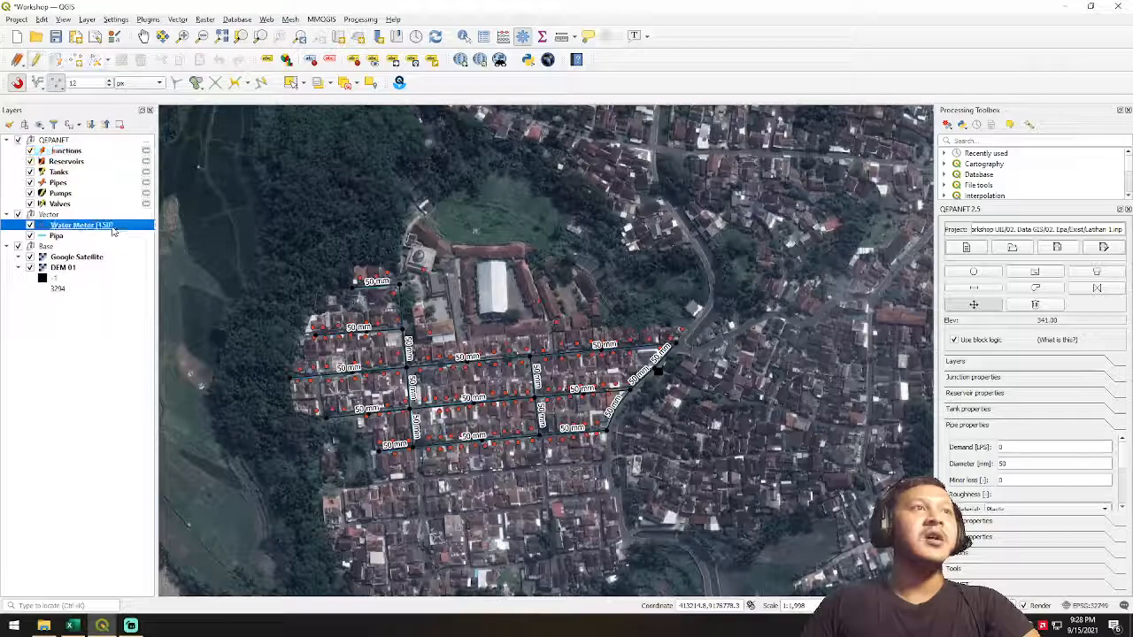
right_click(113, 228)
left_click(159, 371)
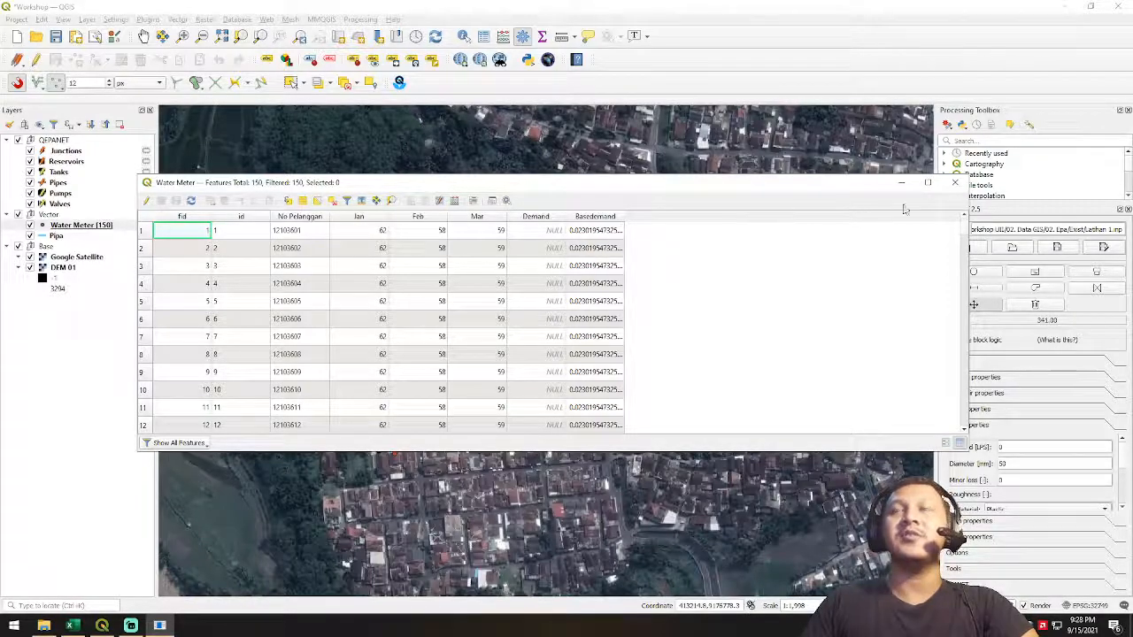
left_click(955, 184)
scroll(602, 361, "up", 3)
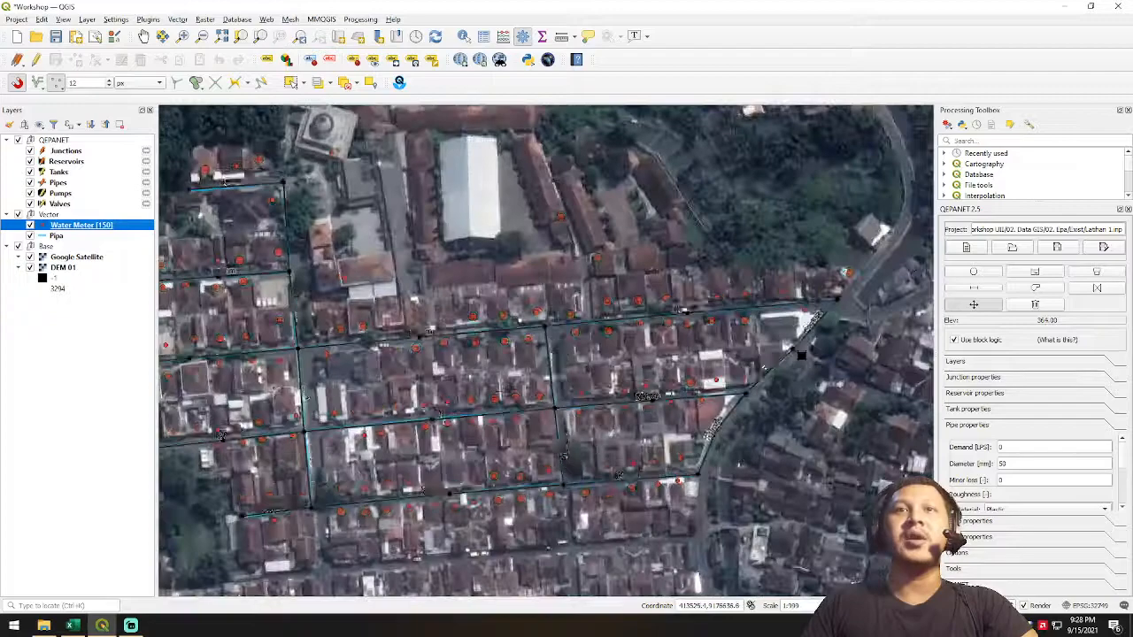
scroll(461, 312, "up", 1)
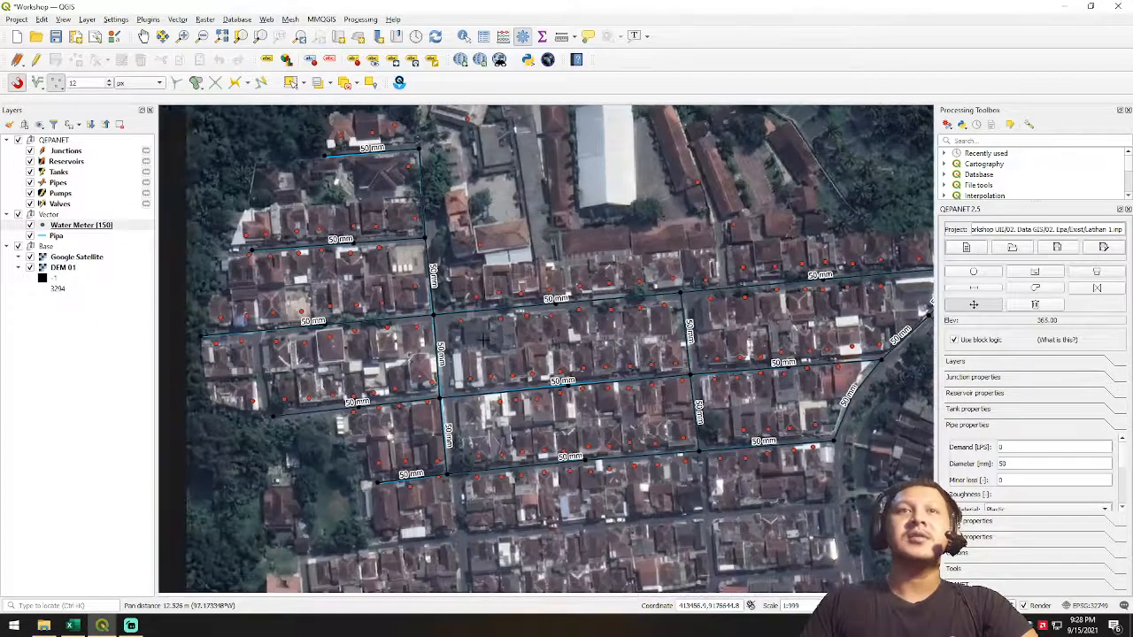
left_click_drag(713, 312, 434, 349)
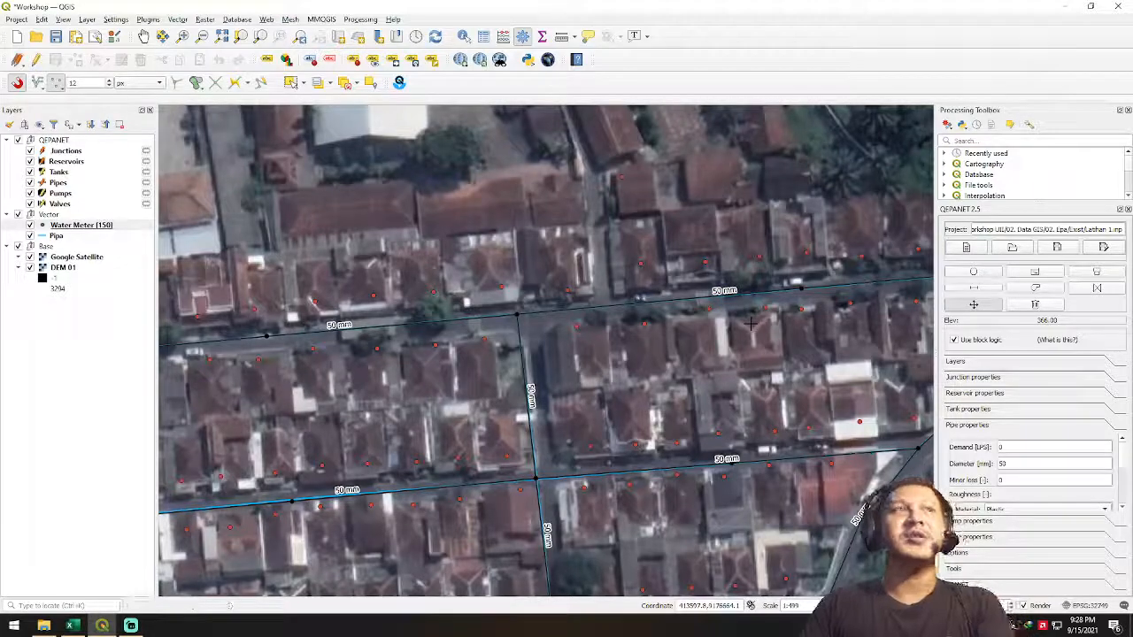
left_click_drag(804, 325, 747, 344)
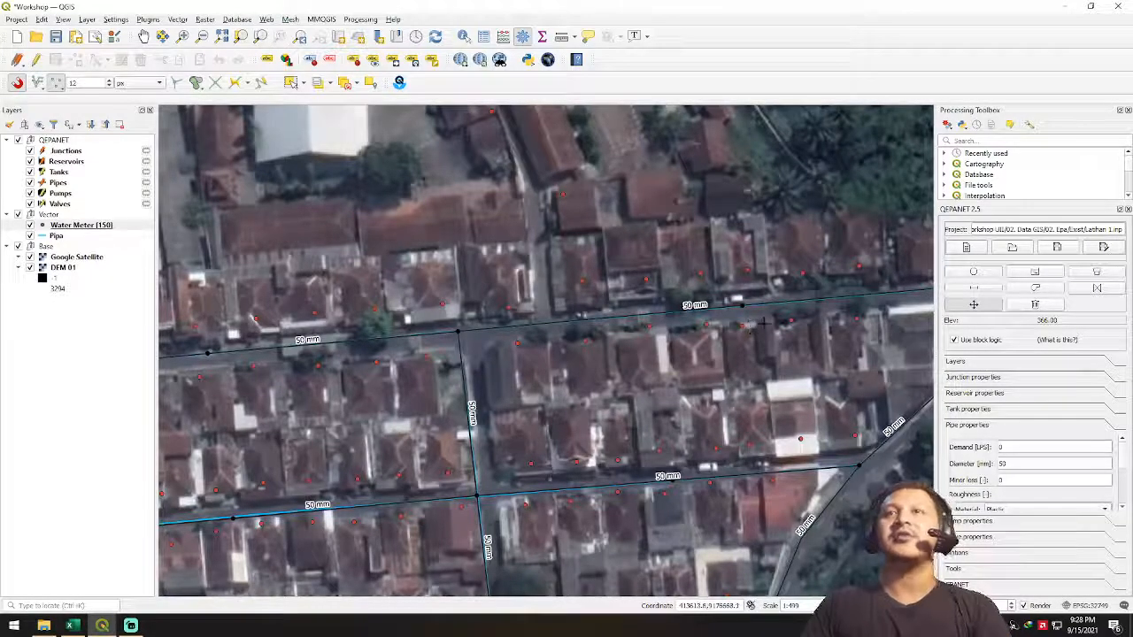
left_click_drag(796, 316, 663, 311)
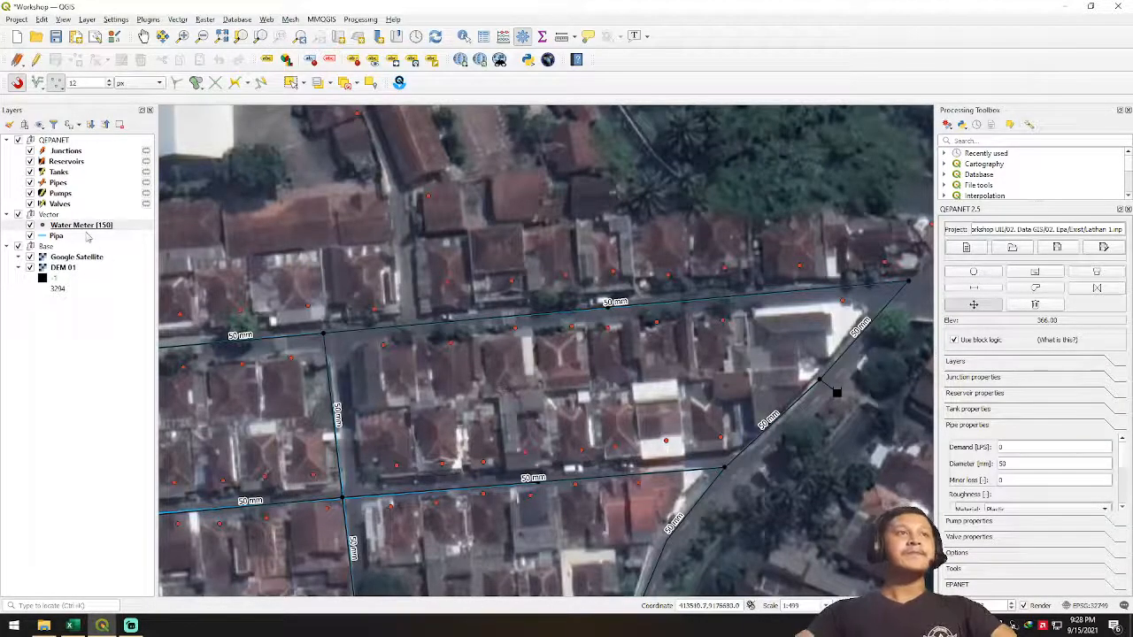
Open the Demand Calc algorithm from the Demand group of the processing scripts.
left_click_drag(1039, 207, 1048, 276)
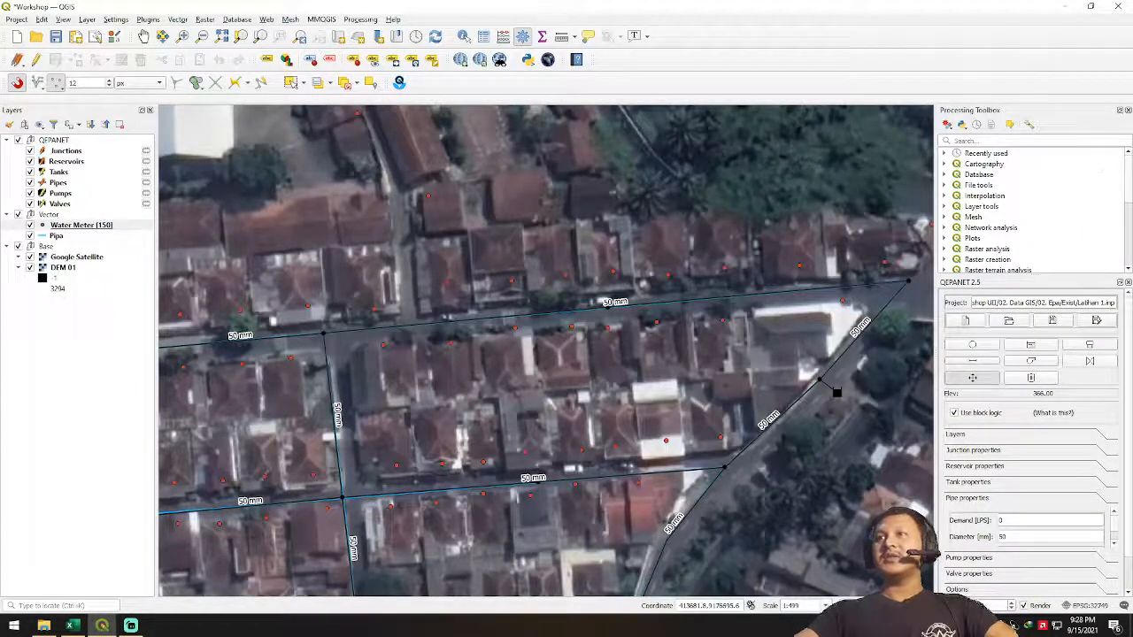
scroll(1027, 210, "down", 5)
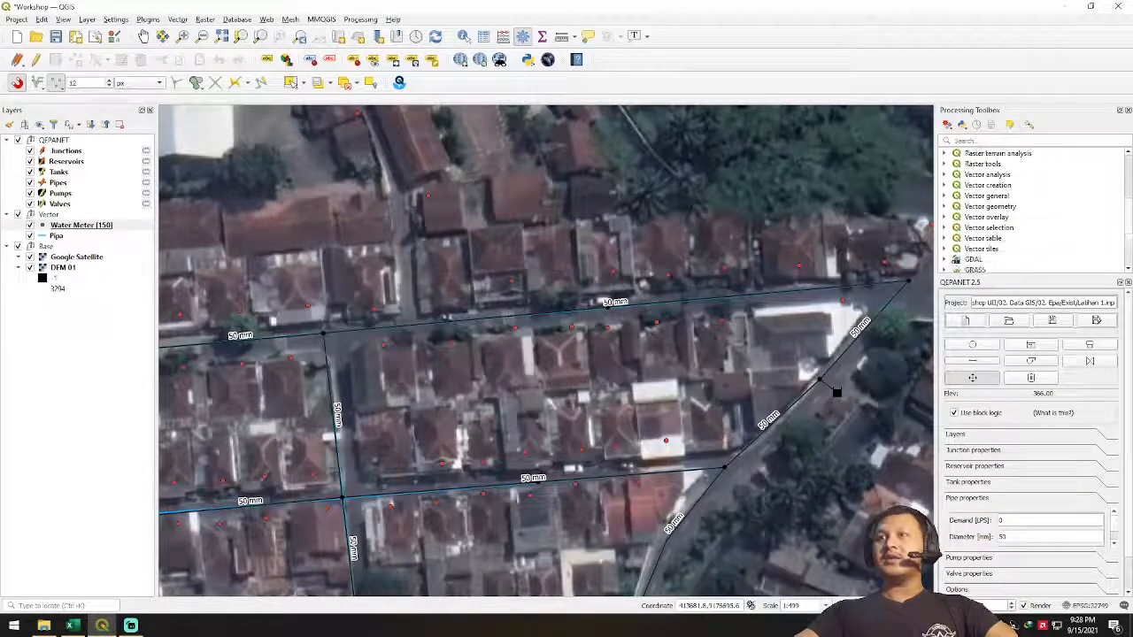
scroll(1005, 266, "down", 1)
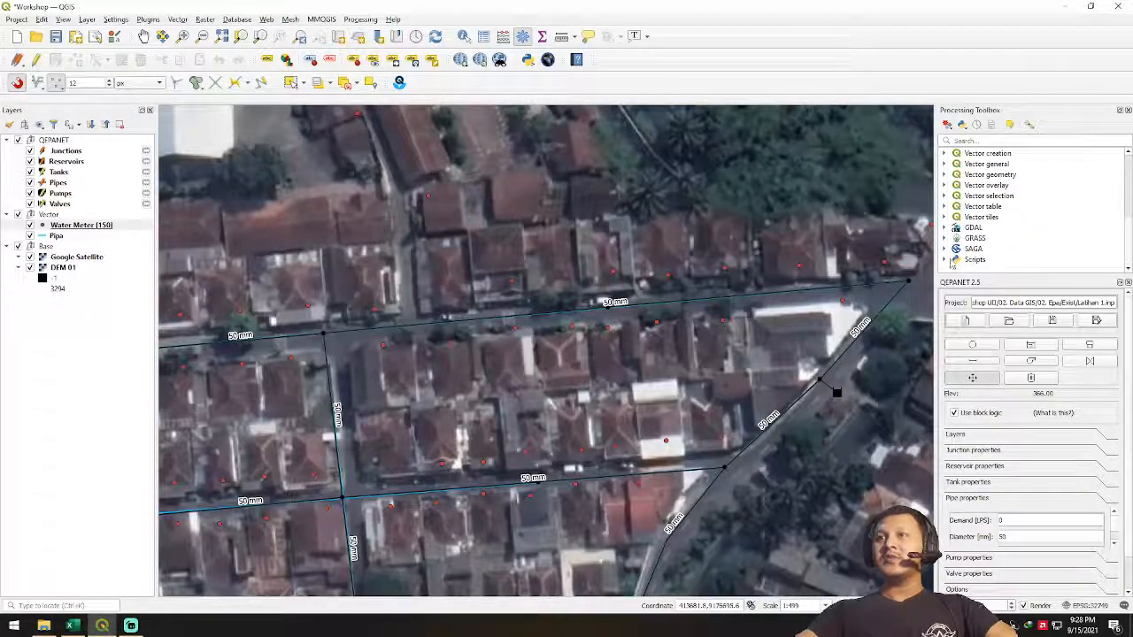
left_click(945, 260)
scroll(1041, 256, "down", 1)
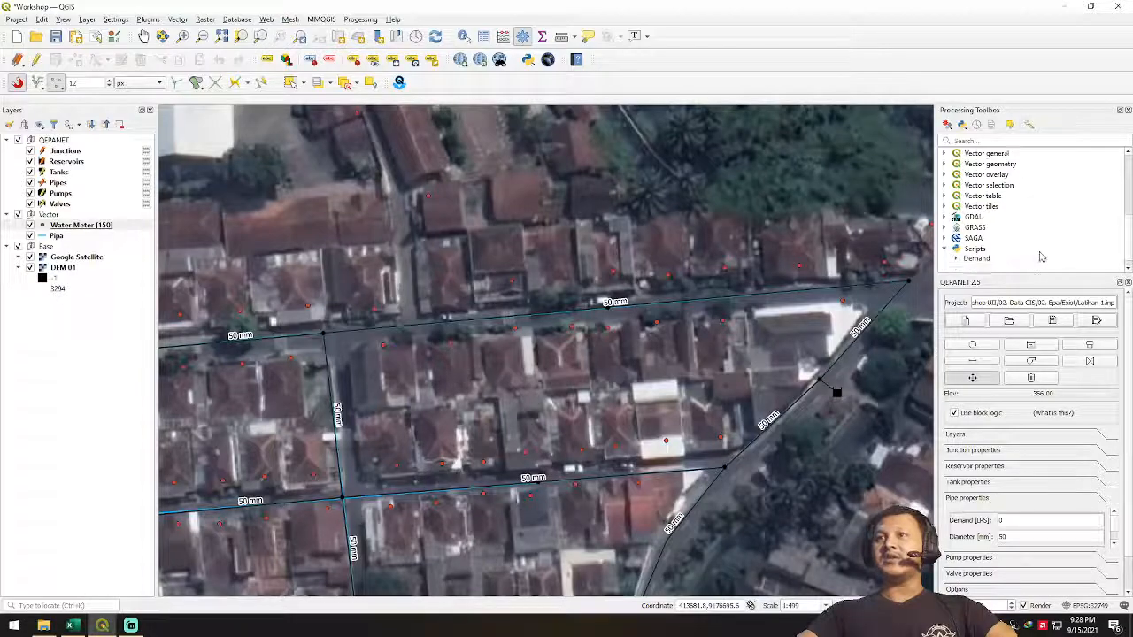
left_click(957, 259)
left_click(985, 269)
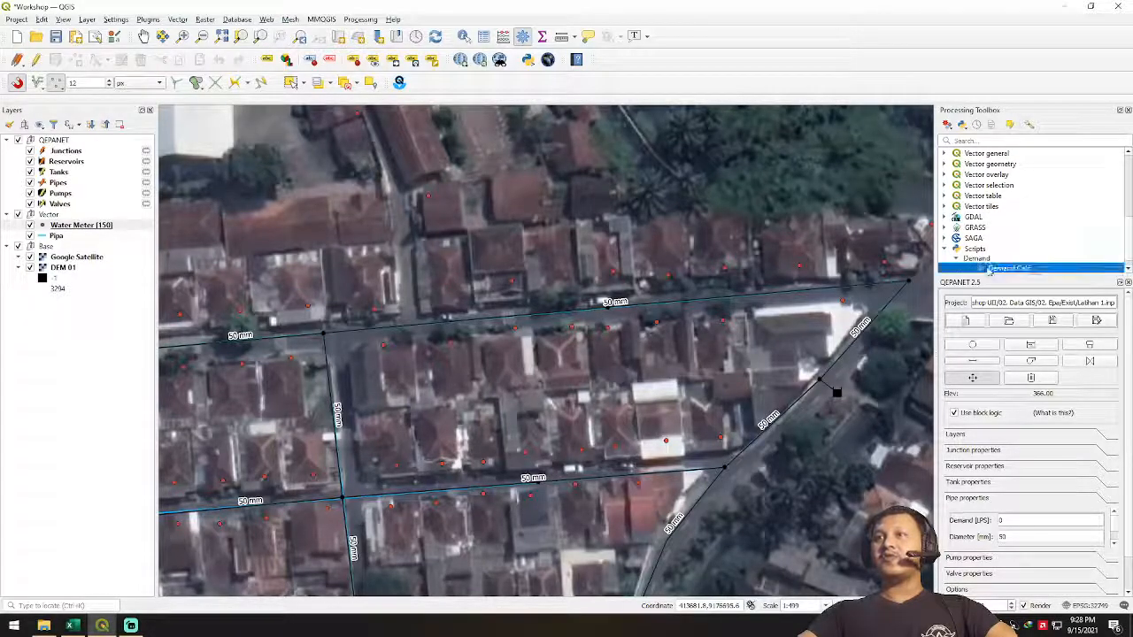
scroll(987, 269, "down", 1)
double_click(1008, 259)
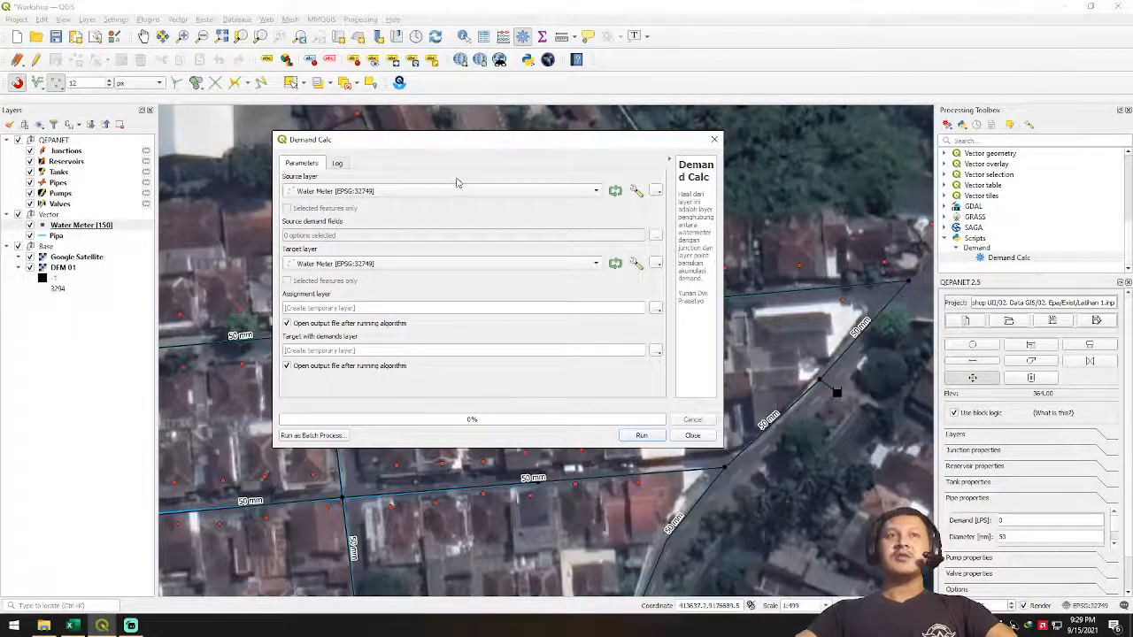
Use Water Meter as the Demand Calc source layer and select Basedemand as its source demand field.
left_click(322, 195)
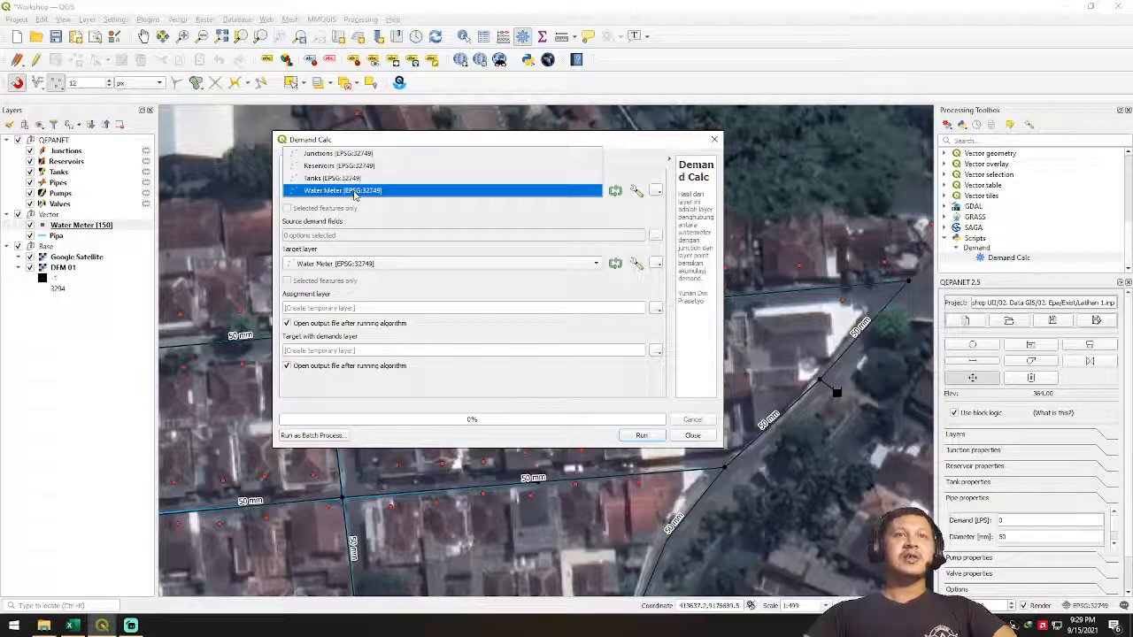
left_click(355, 193)
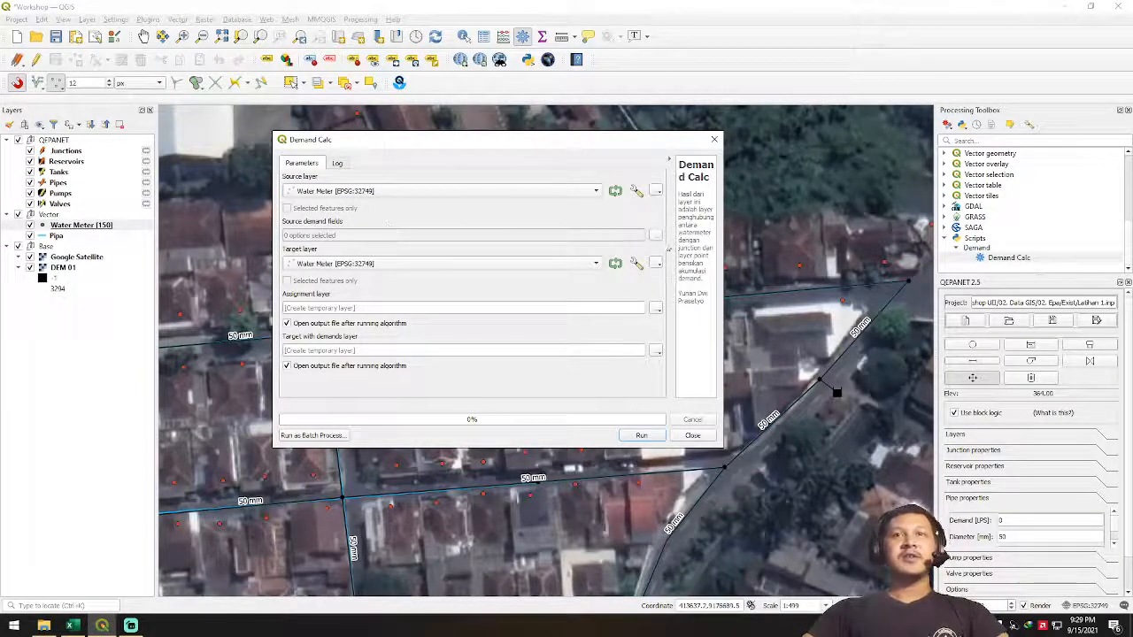
left_click(656, 236)
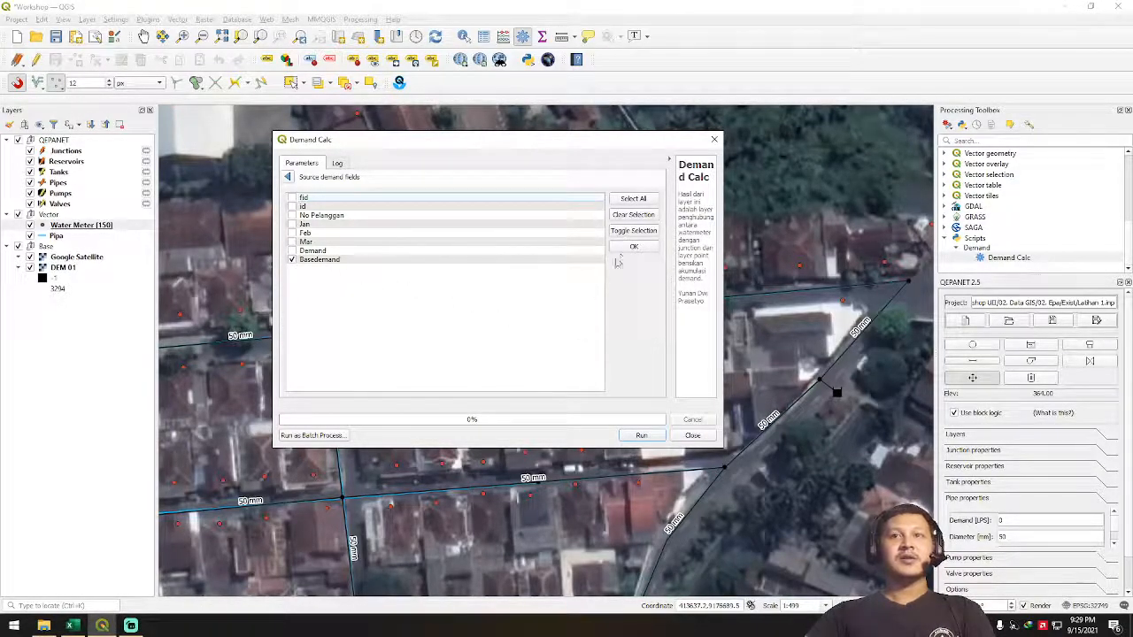
left_click(633, 247)
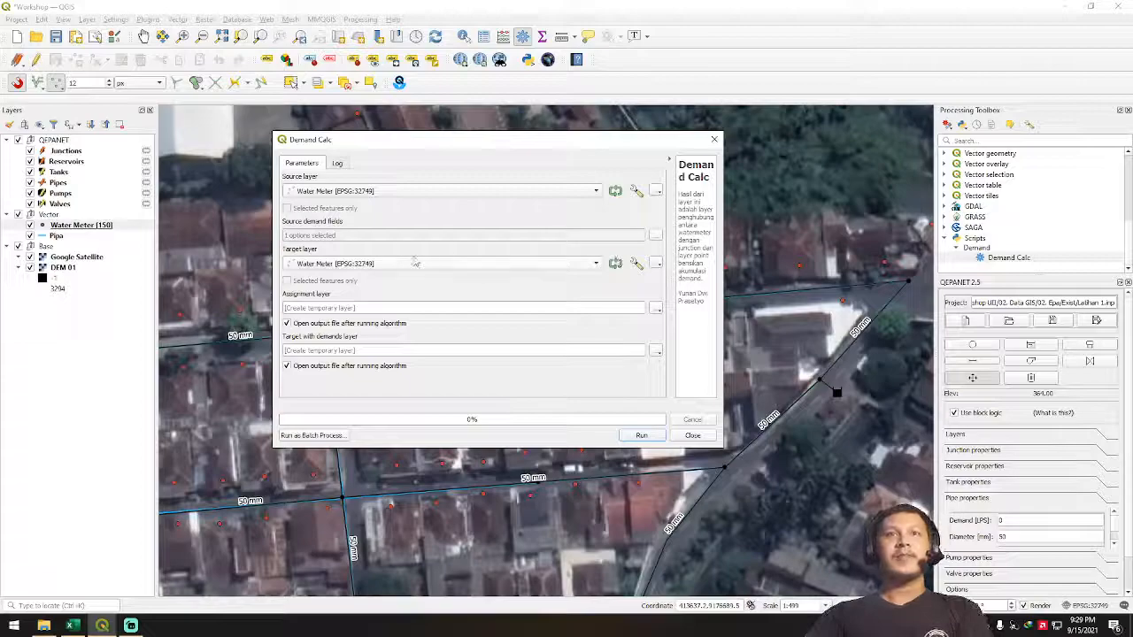
Set Junctions as the target layer, run Demand Calc with temporary output layers, and review the assignment lines on the map.
left_click(334, 265)
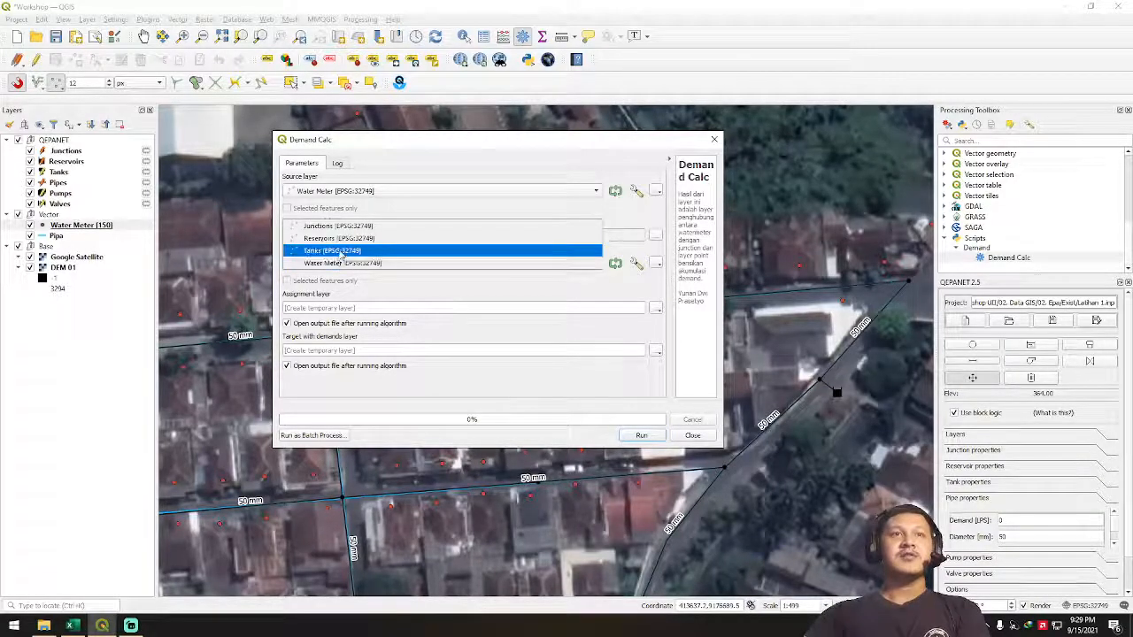
left_click(353, 227)
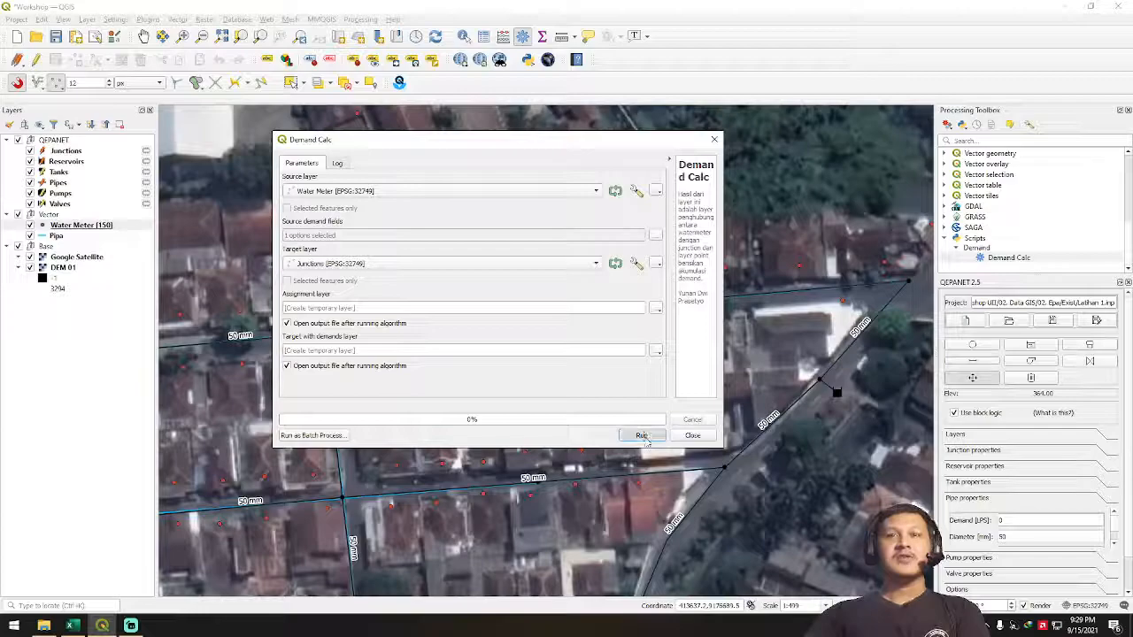
left_click(641, 436)
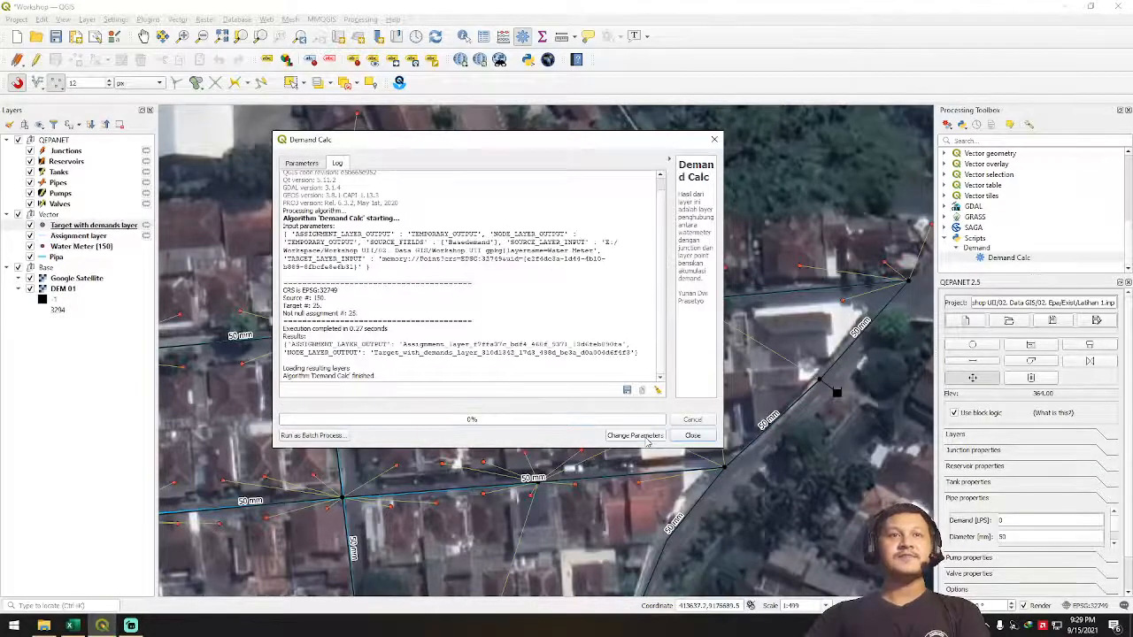
left_click(693, 435)
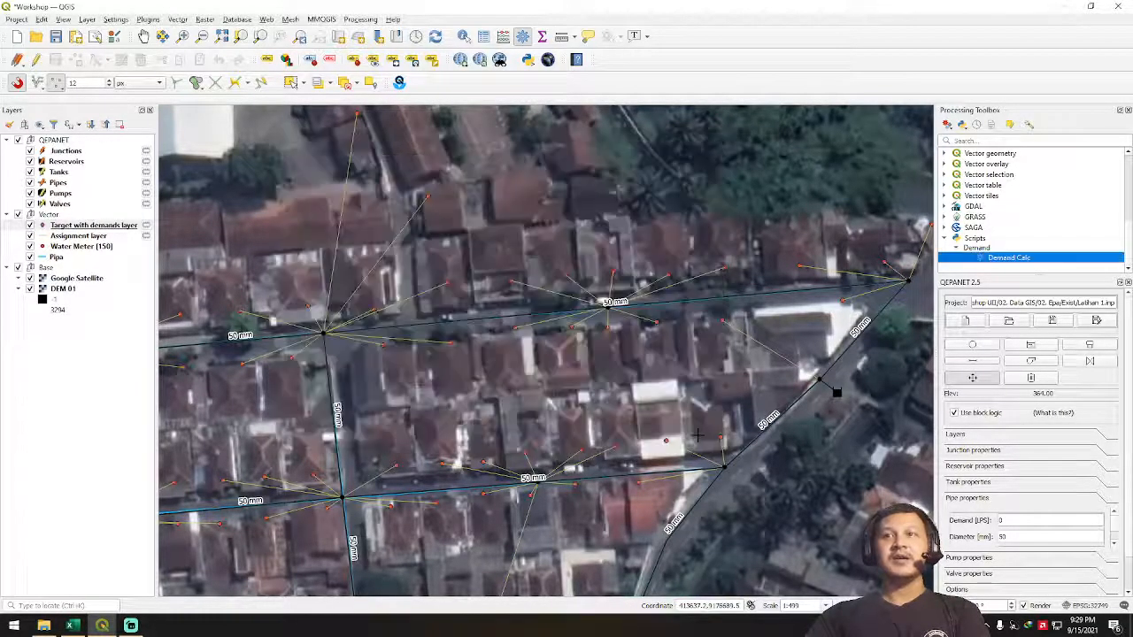
scroll(700, 403, "down", 1)
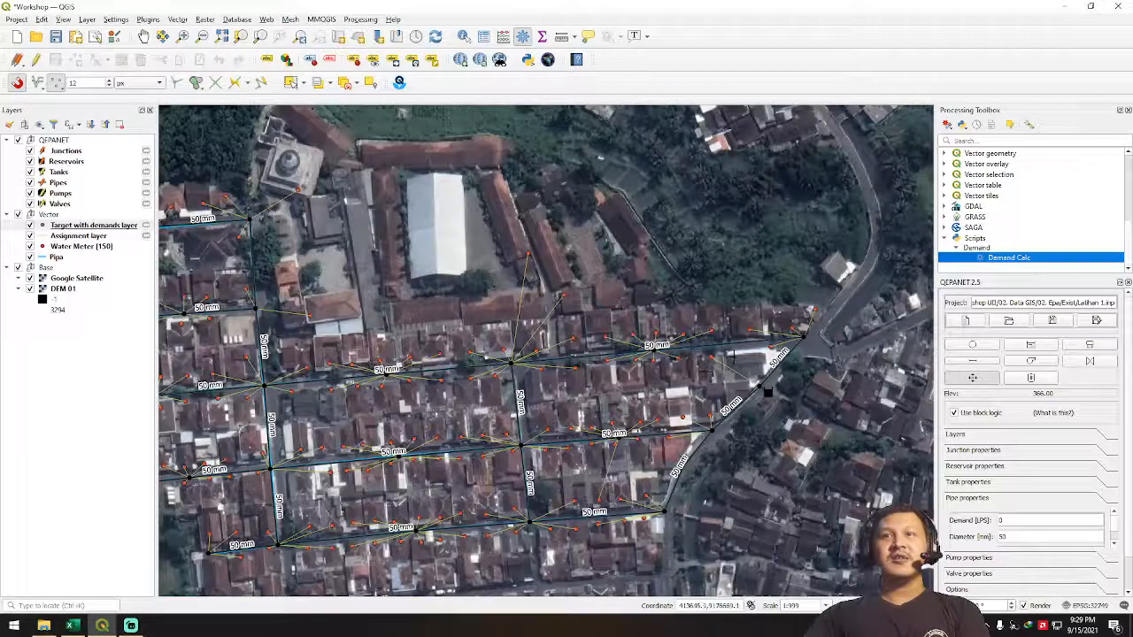
left_click_drag(648, 365, 701, 345)
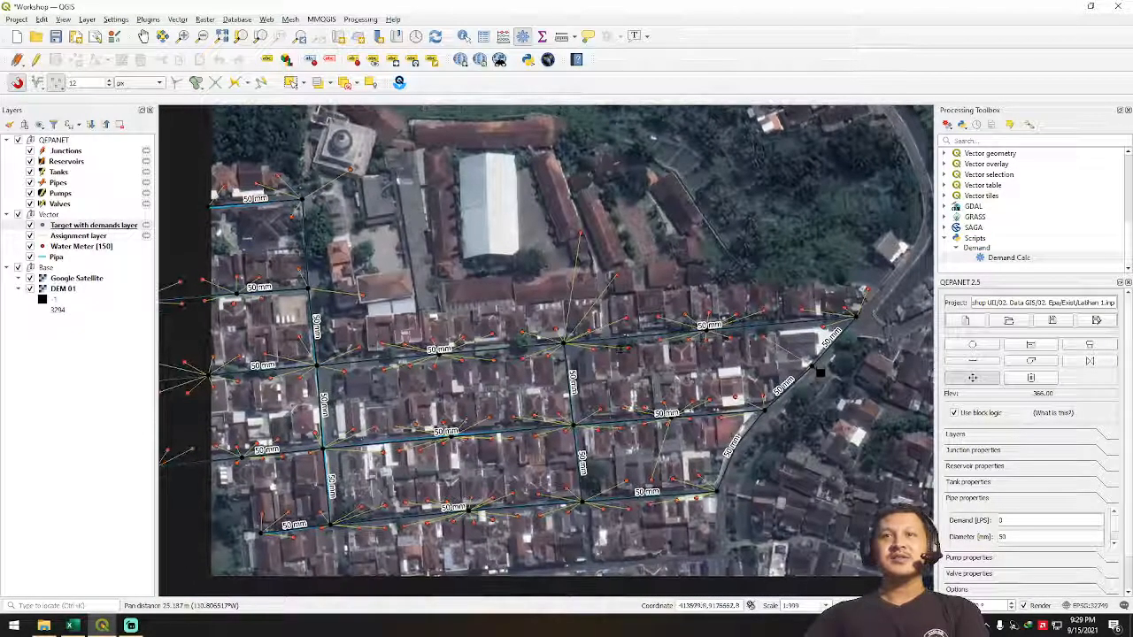
Check the demand field in the Junctions layer's attribute table, then close the table.
left_click_drag(456, 382, 526, 358)
left_click_drag(249, 332, 276, 341)
left_click_drag(633, 242, 559, 295)
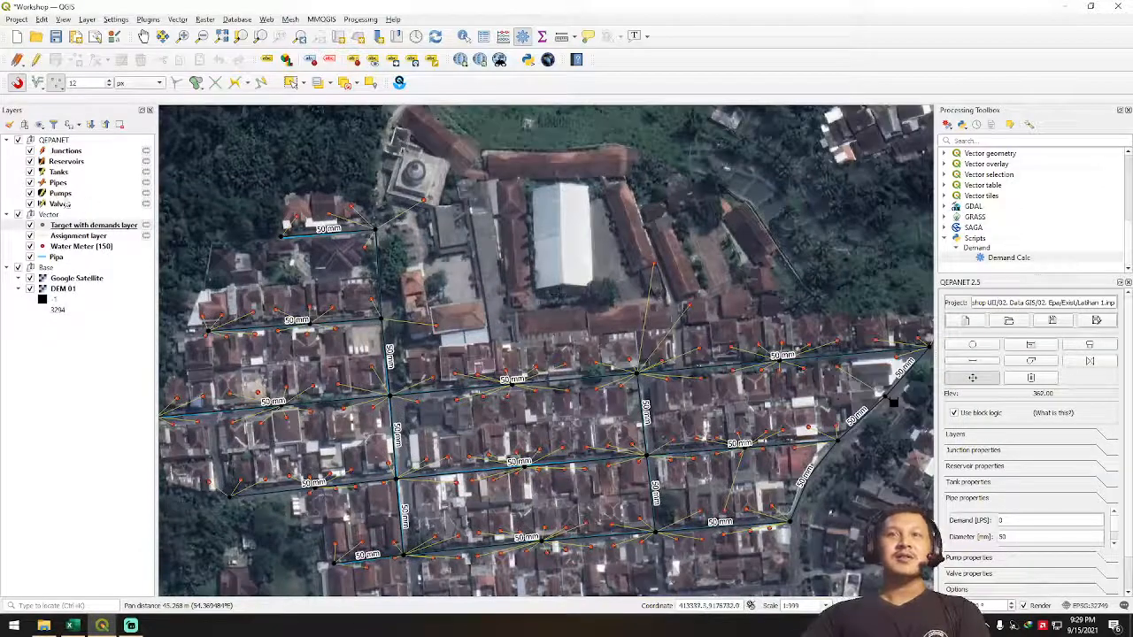
left_click(64, 228)
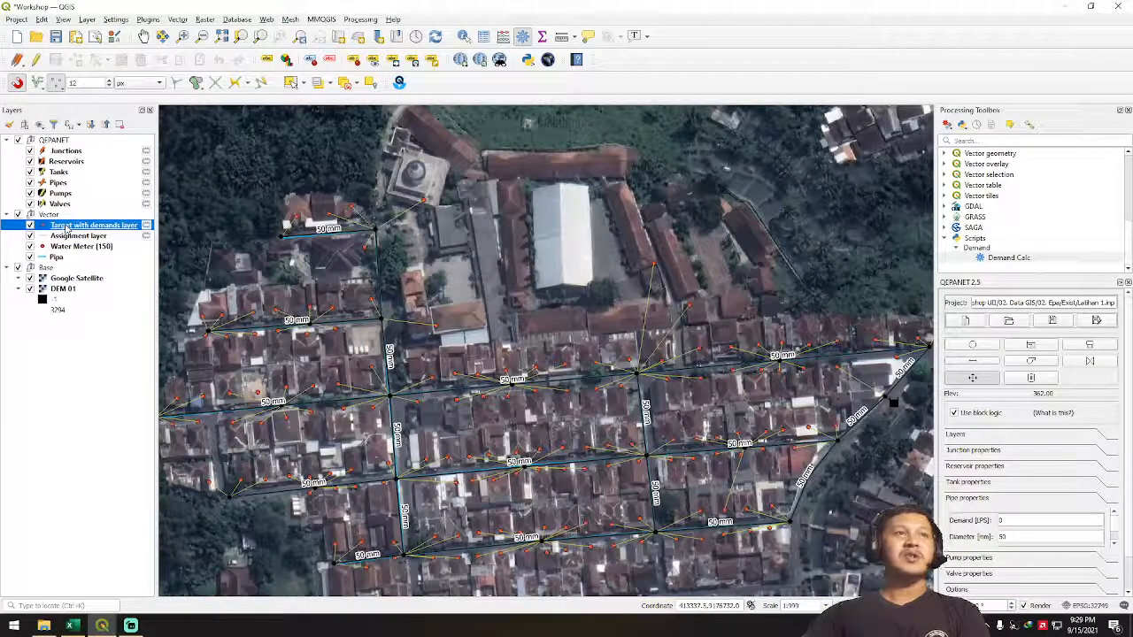
left_click(71, 150)
right_click(87, 150)
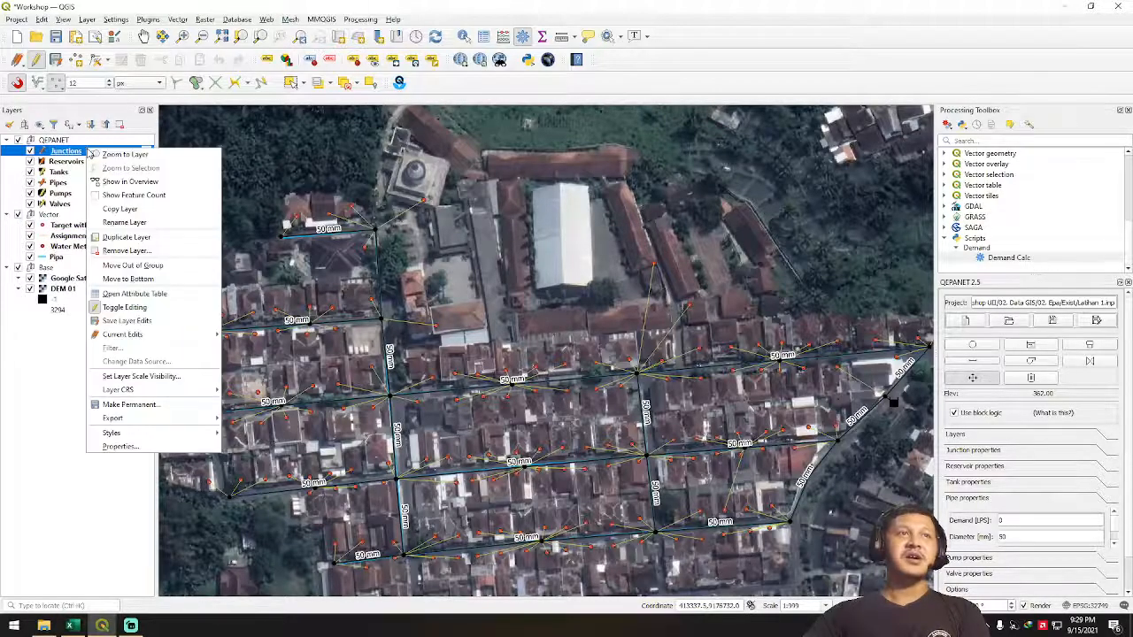
left_click(205, 295)
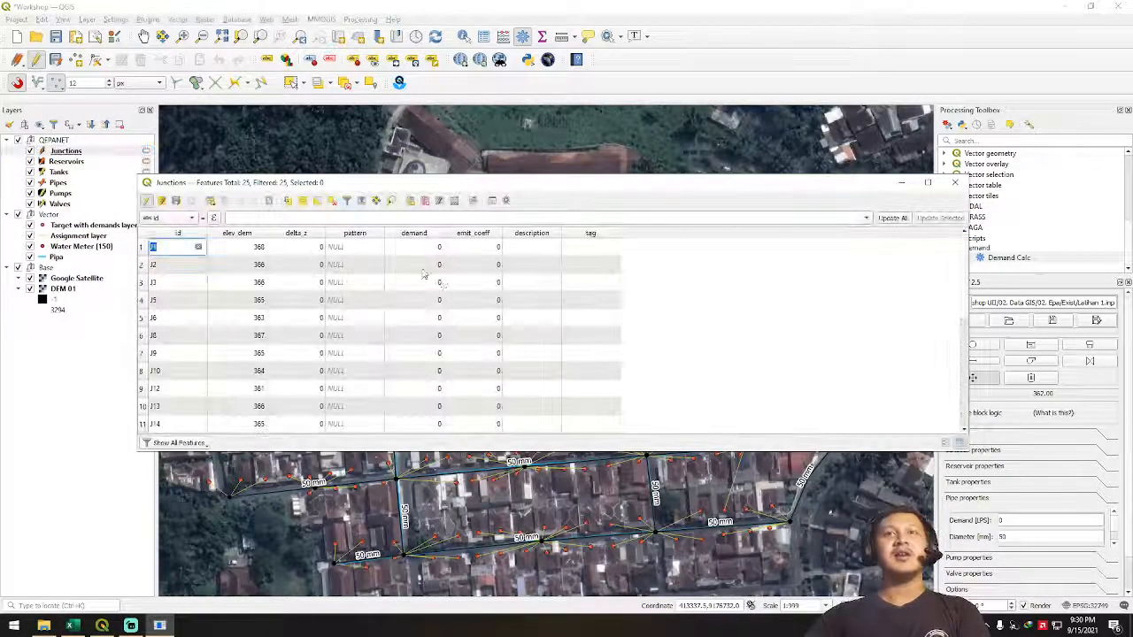
left_click(955, 186)
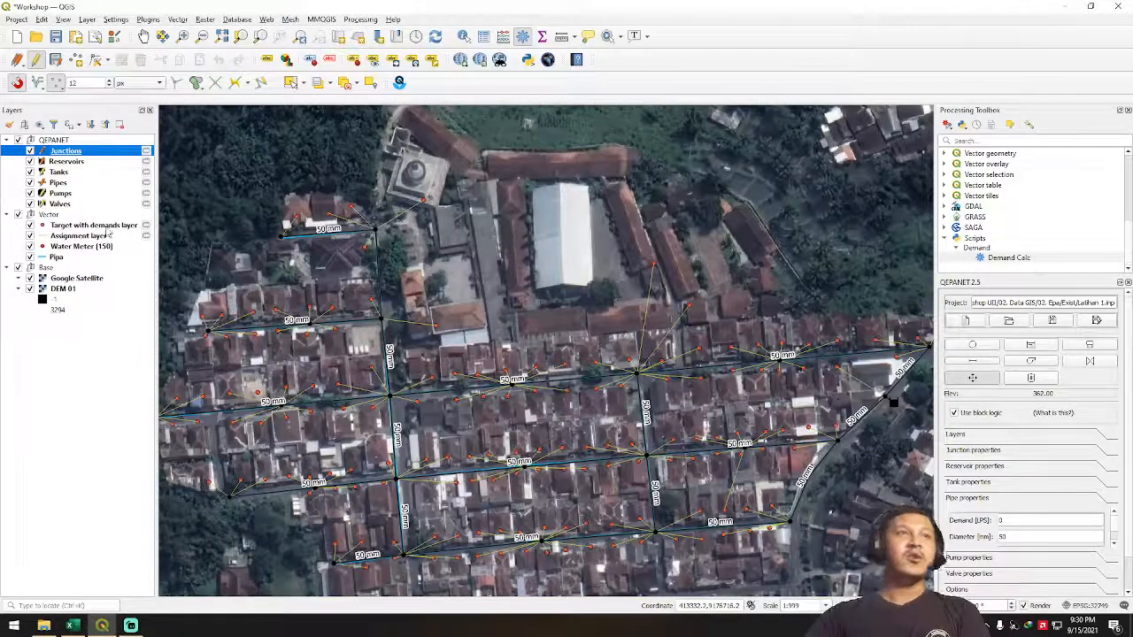
Review the Basedemand values of all junctions in the Target with demands layer's attribute table, then close the table.
left_click(106, 226)
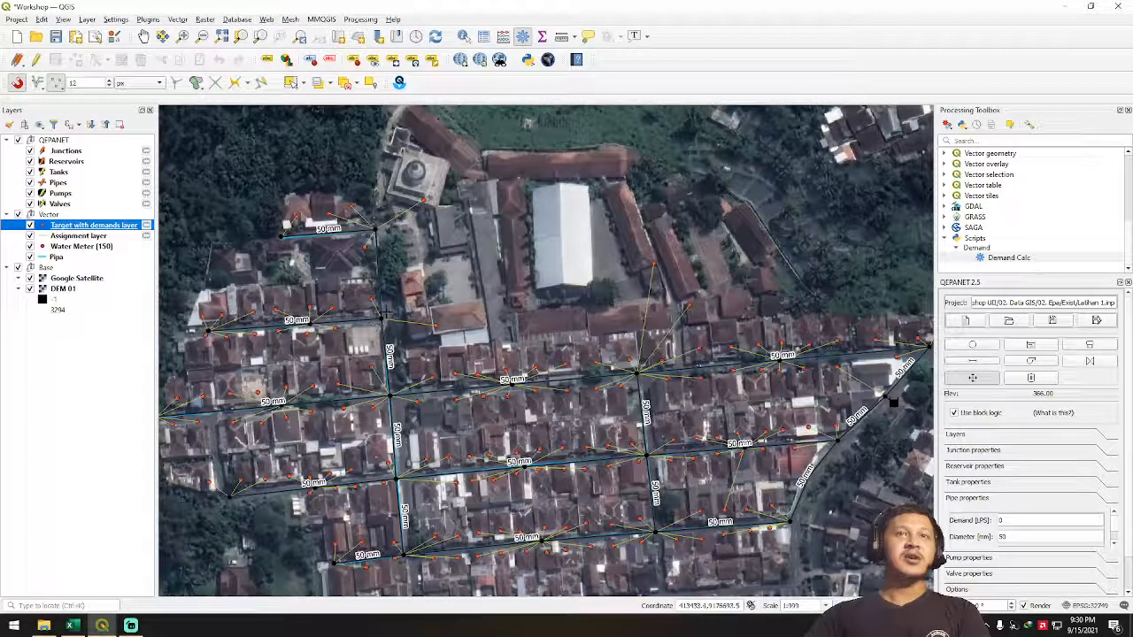
right_click(106, 226)
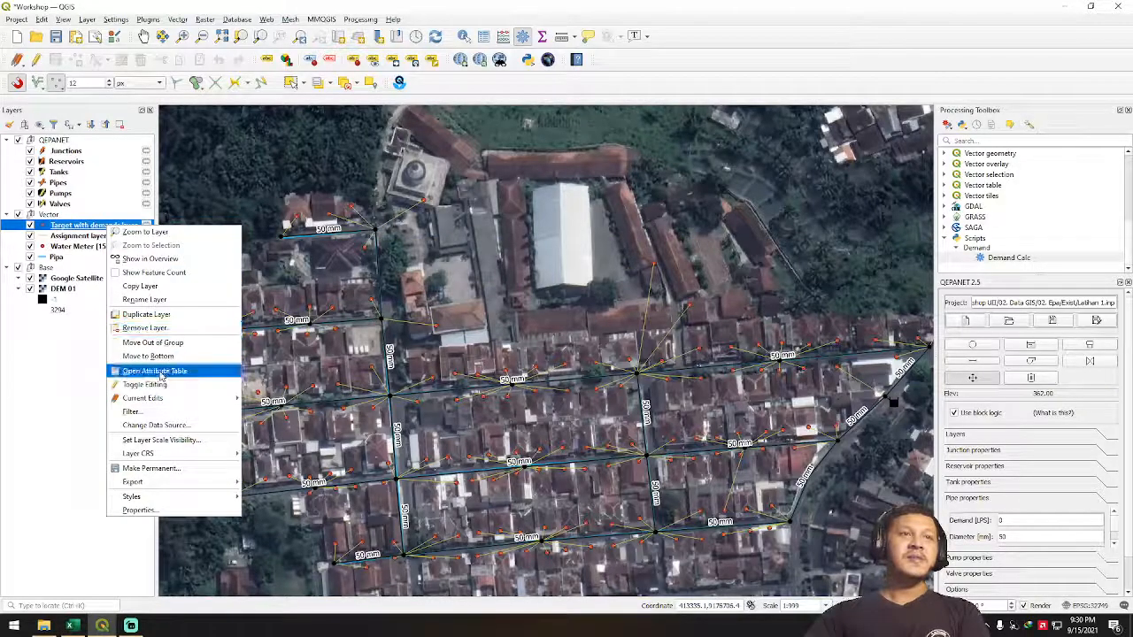
left_click(156, 371)
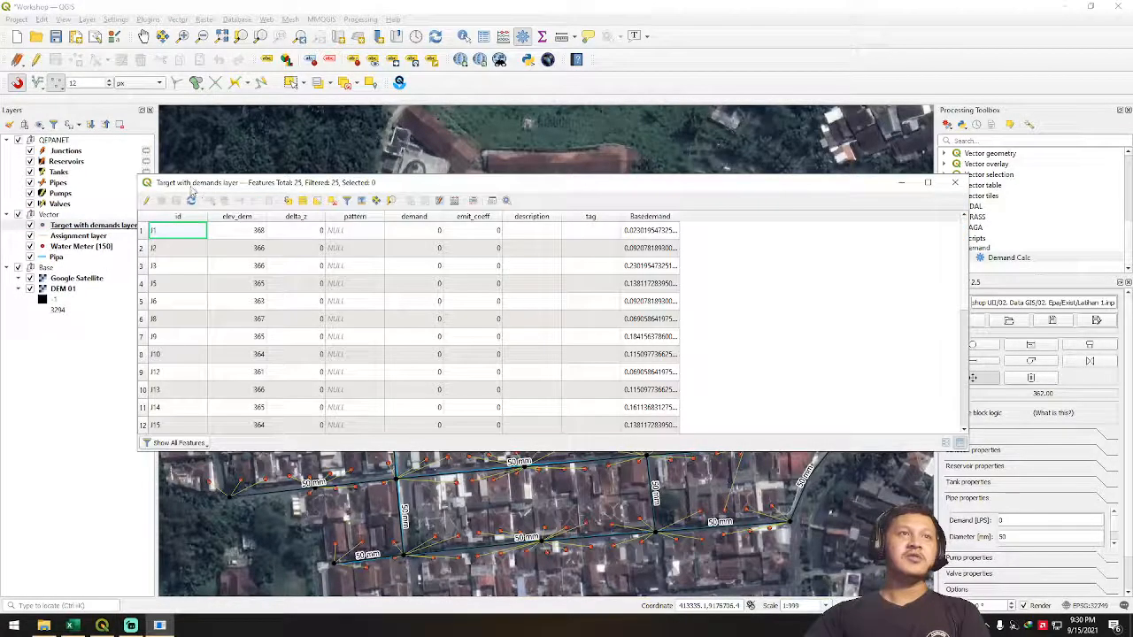
left_click(641, 235)
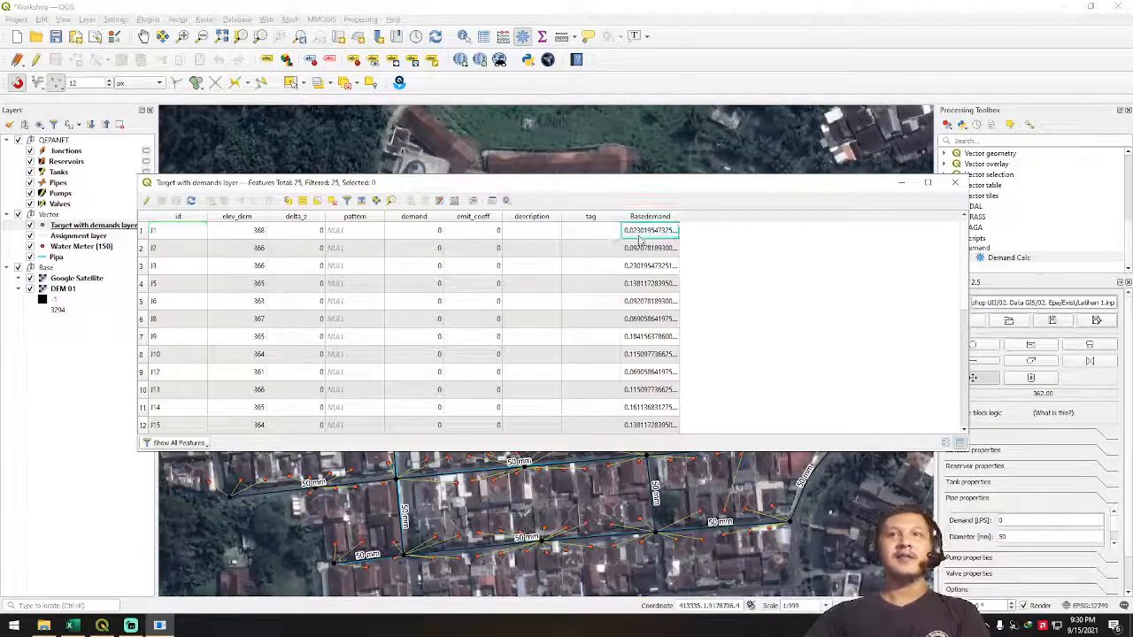
scroll(646, 274, "down", 4)
scroll(651, 316, "down", 1)
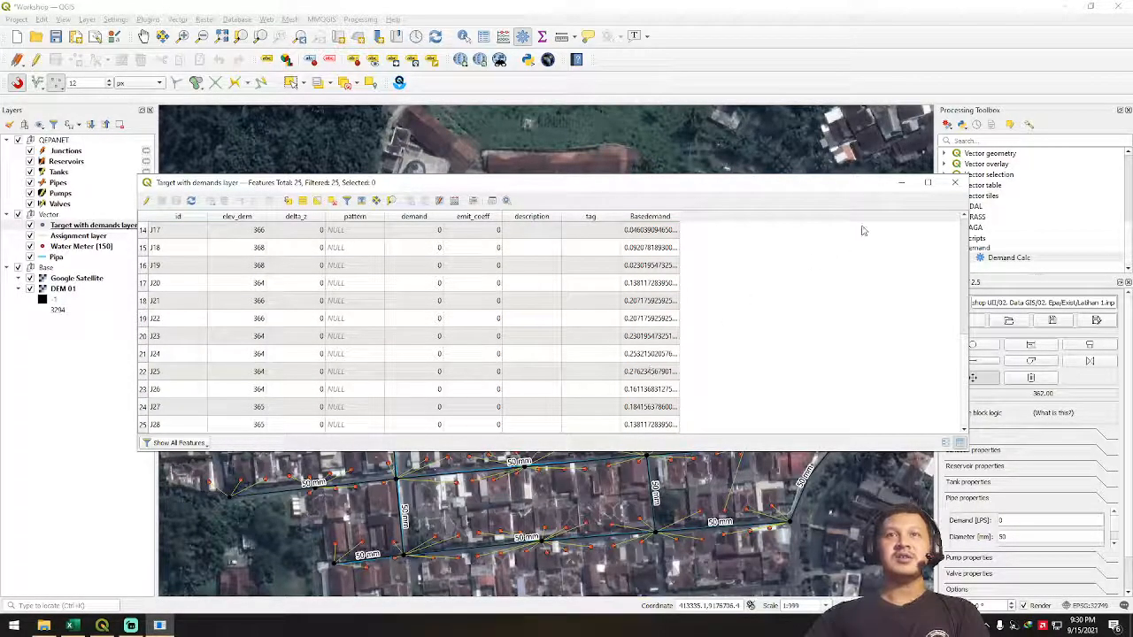
scroll(666, 382, "up", 5)
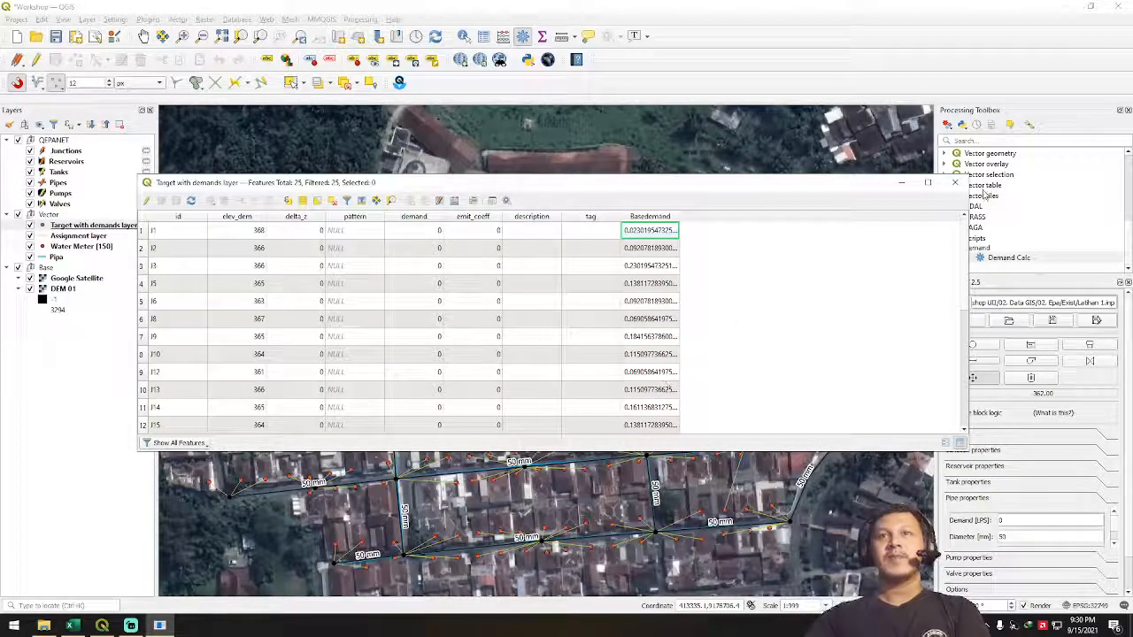
left_click(964, 186)
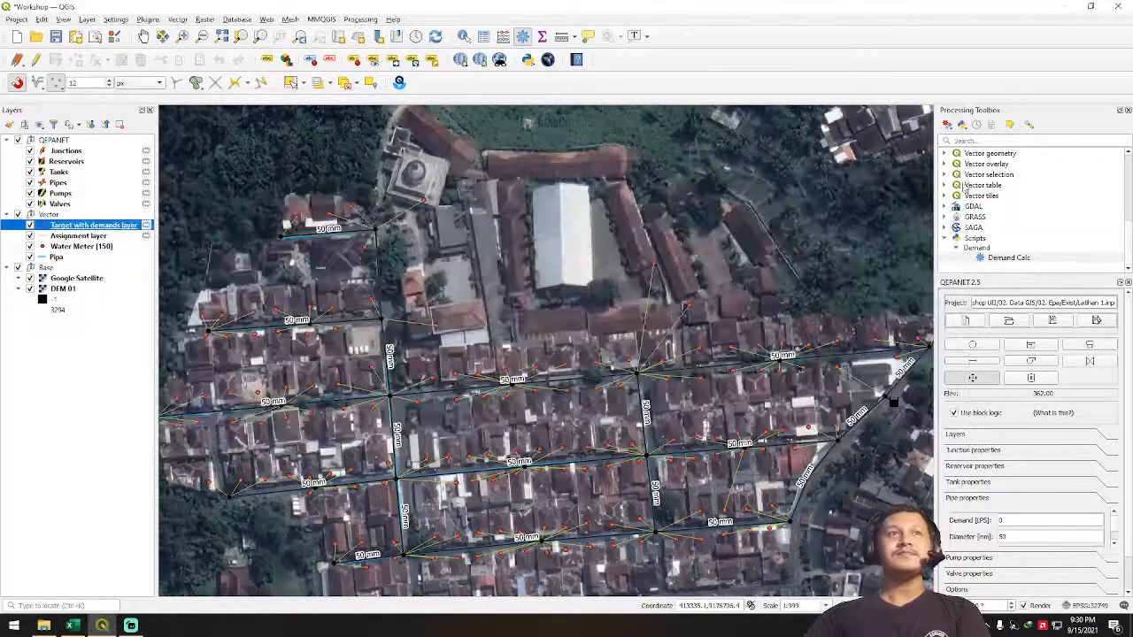
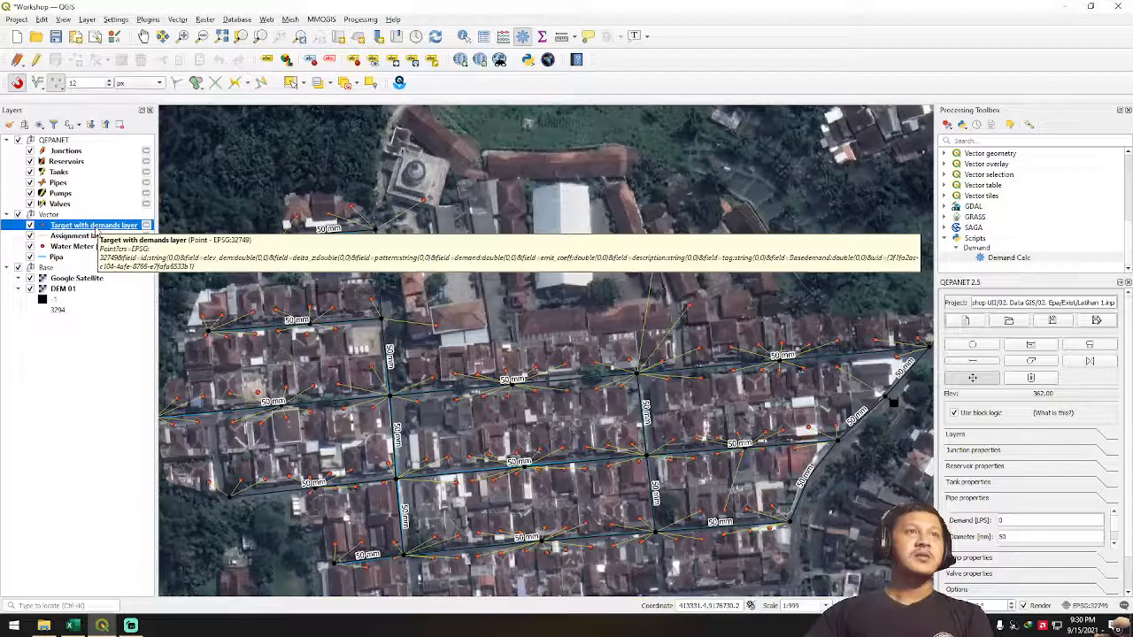
Open the join settings in the Junctions layer's properties.
left_click(71, 151)
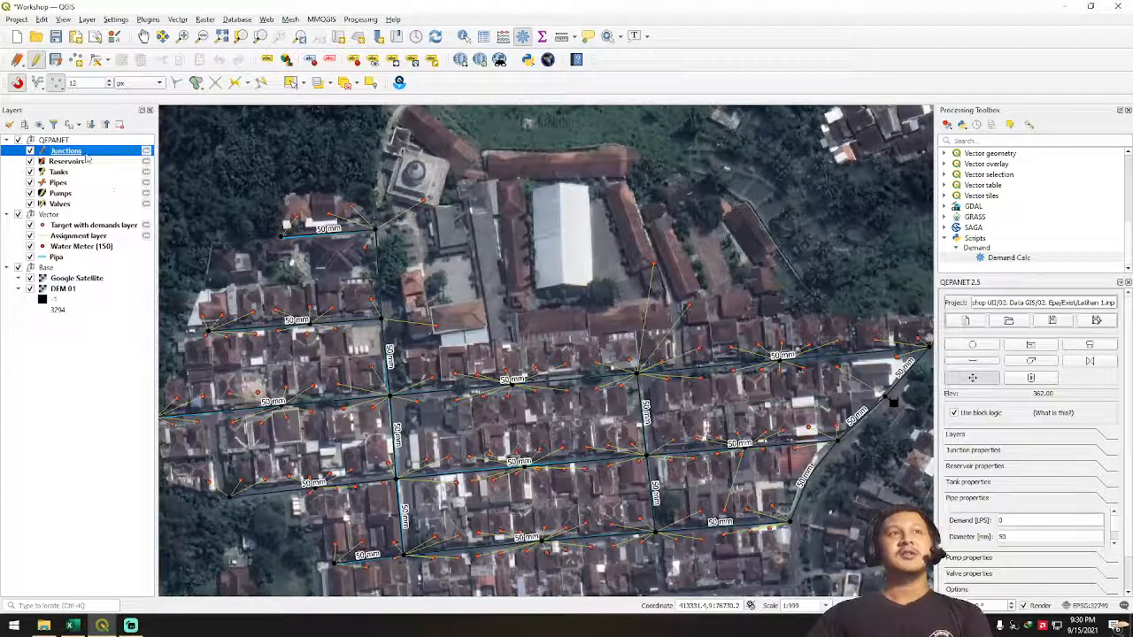
right_click(87, 156)
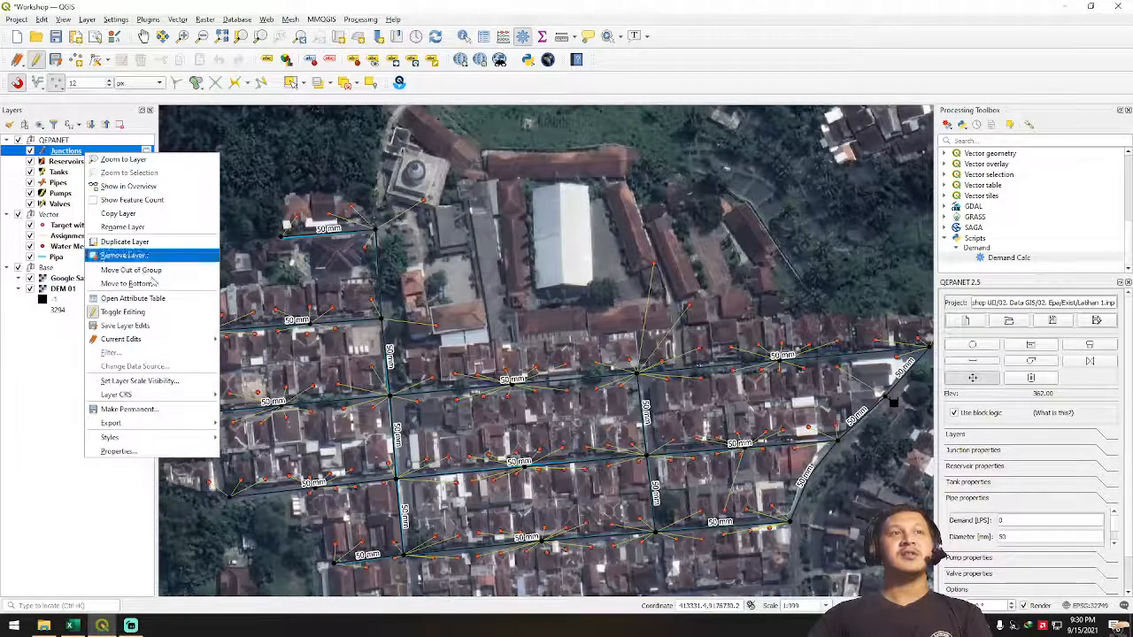
left_click(159, 453)
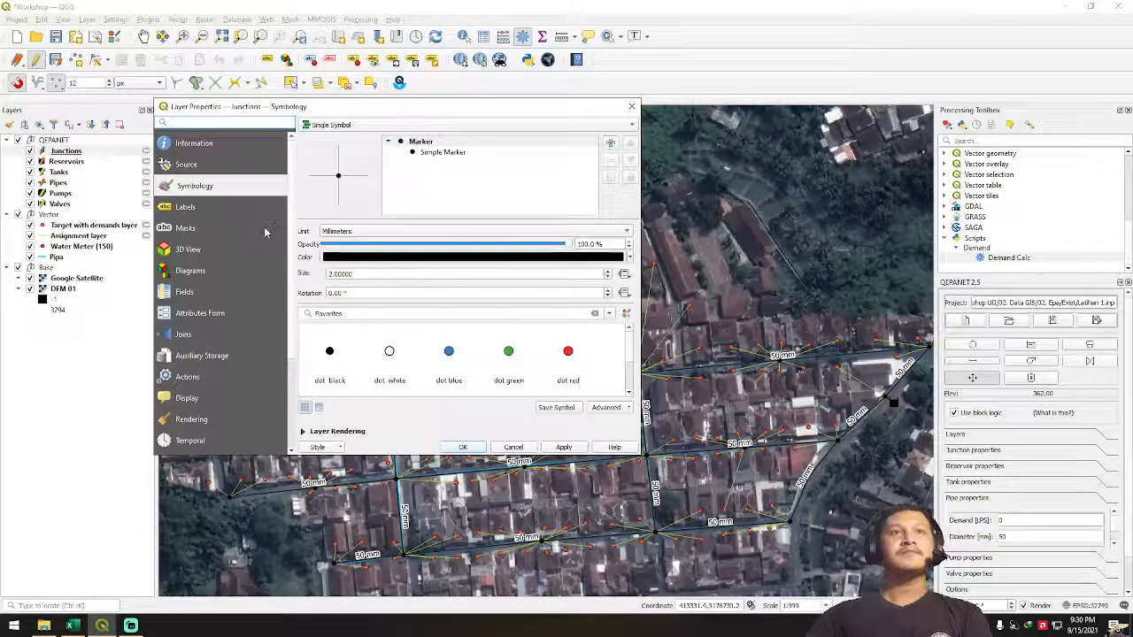
left_click(185, 334)
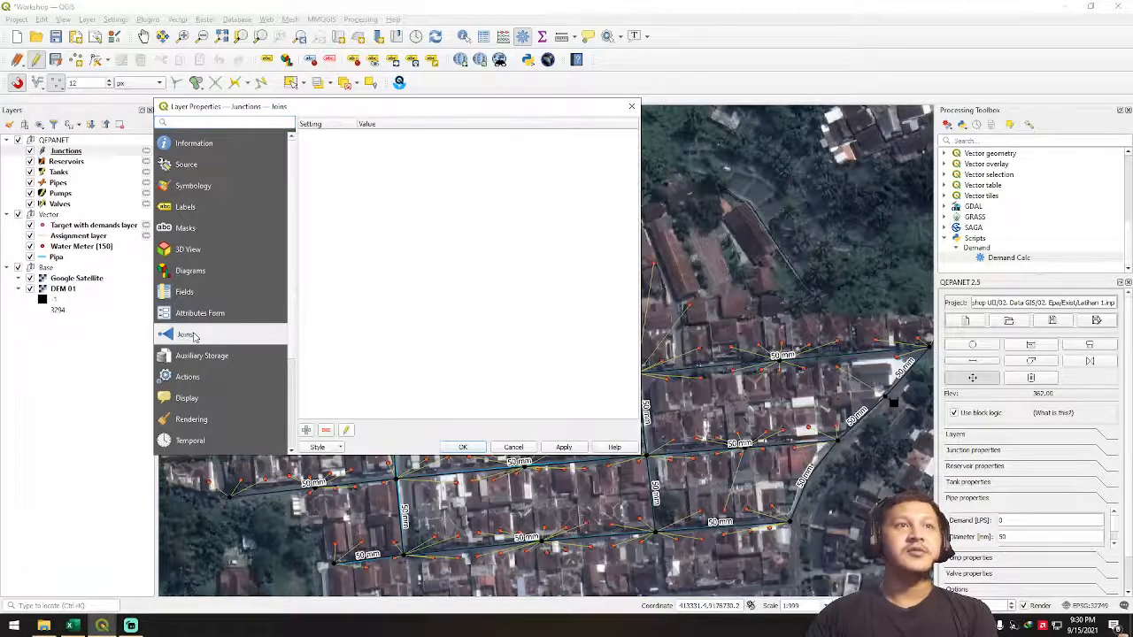
Join the Target with demands layer to Junctions, using id as both join field and target field, and confirm the layer properties.
left_click(308, 432)
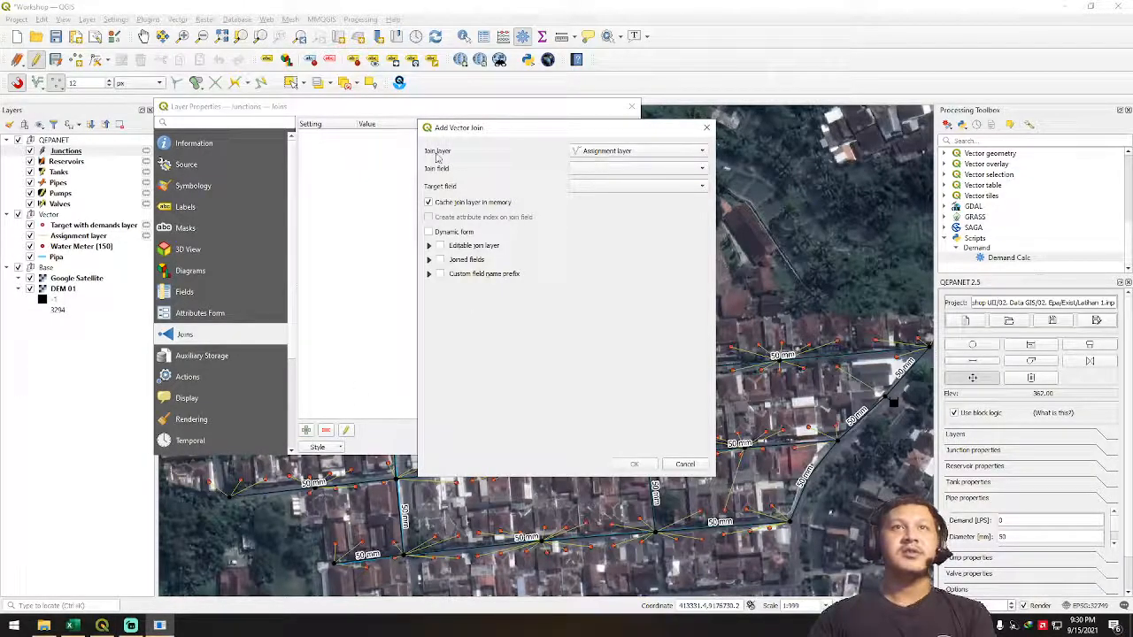
left_click(592, 153)
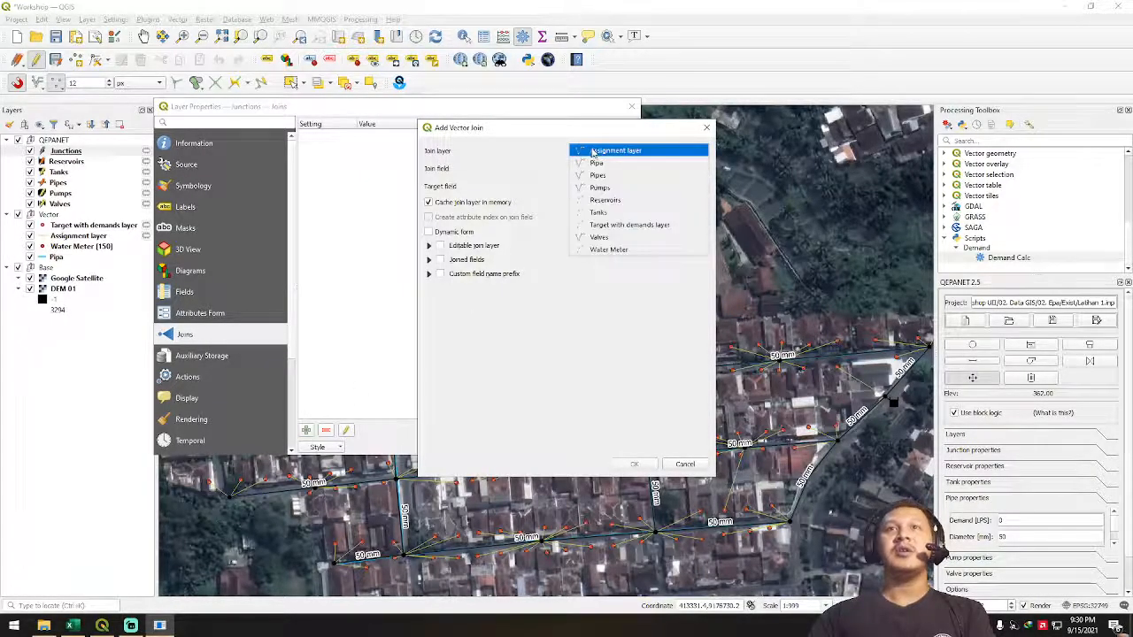
left_click(630, 225)
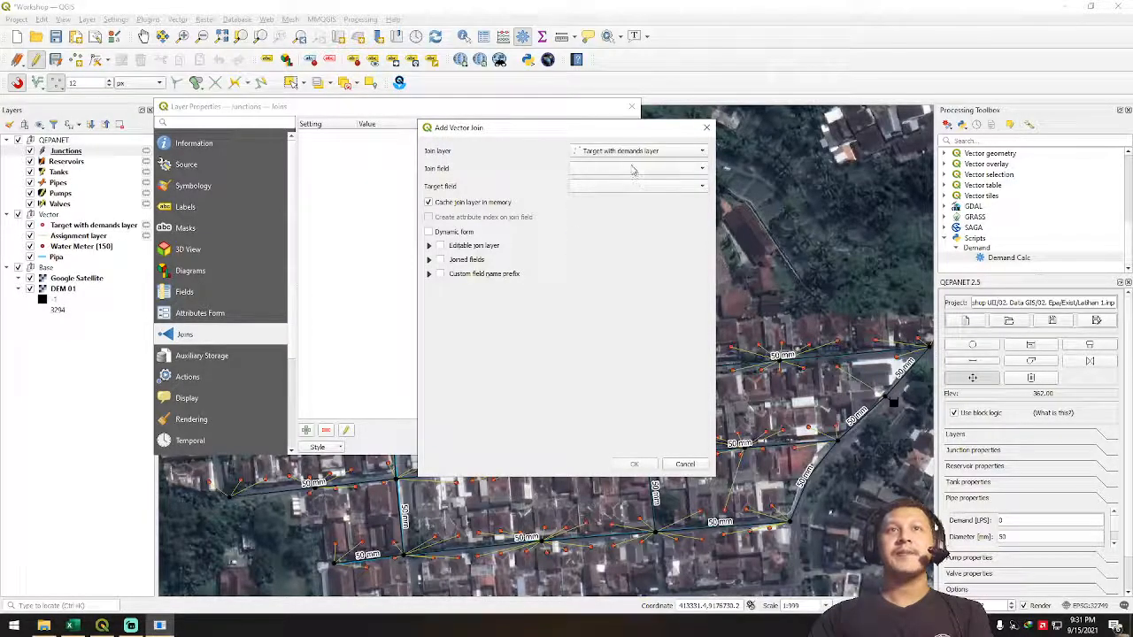
left_click(602, 171)
left_click(601, 169)
left_click(580, 187)
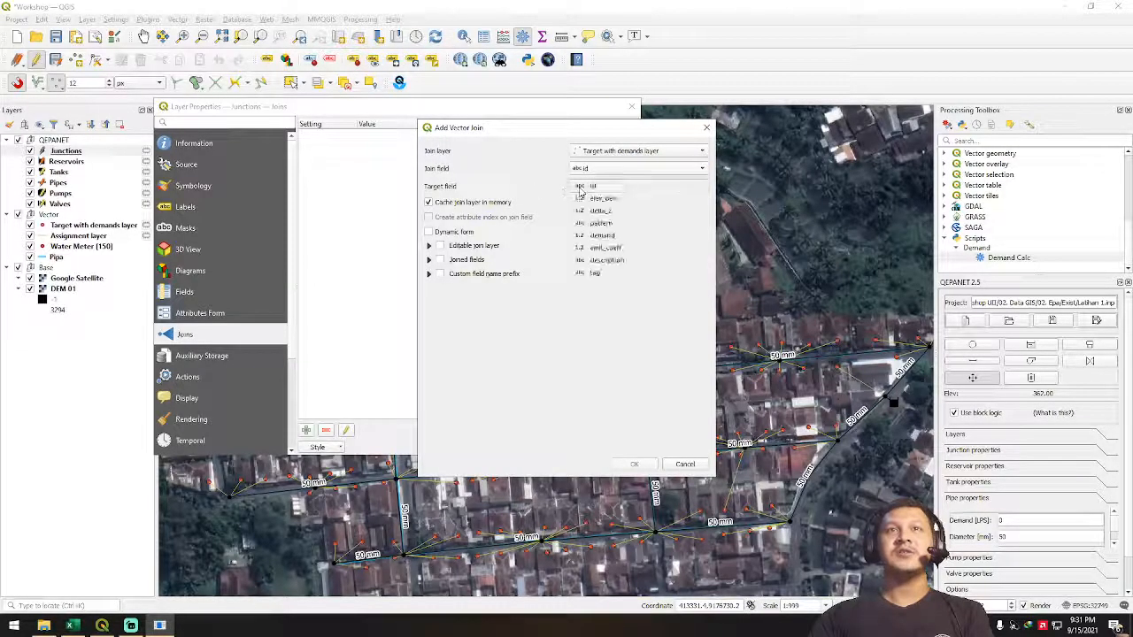
left_click(587, 187)
left_click(635, 465)
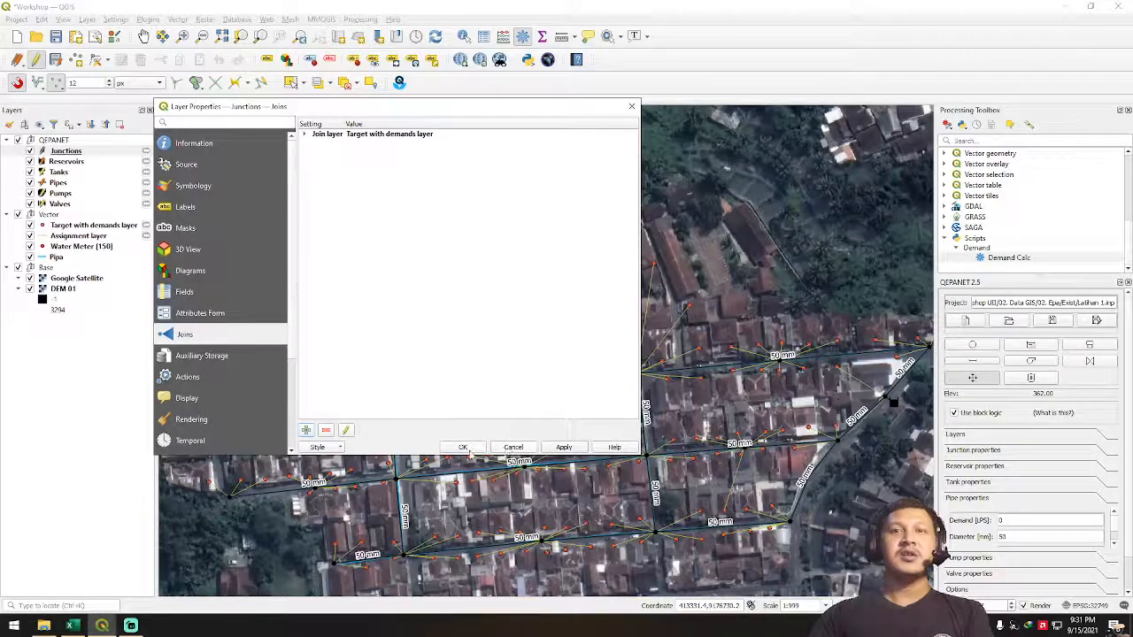
left_click(467, 449)
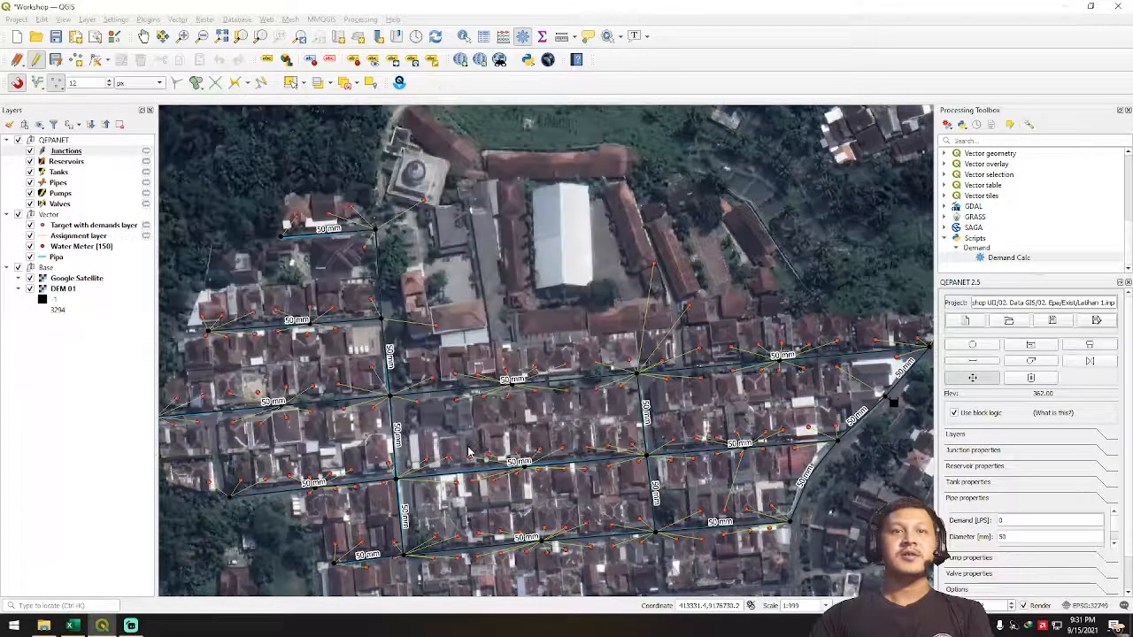
Open the Junctions attribute table and compare the joined Basedemand column with the layer's own demand column.
right_click(100, 156)
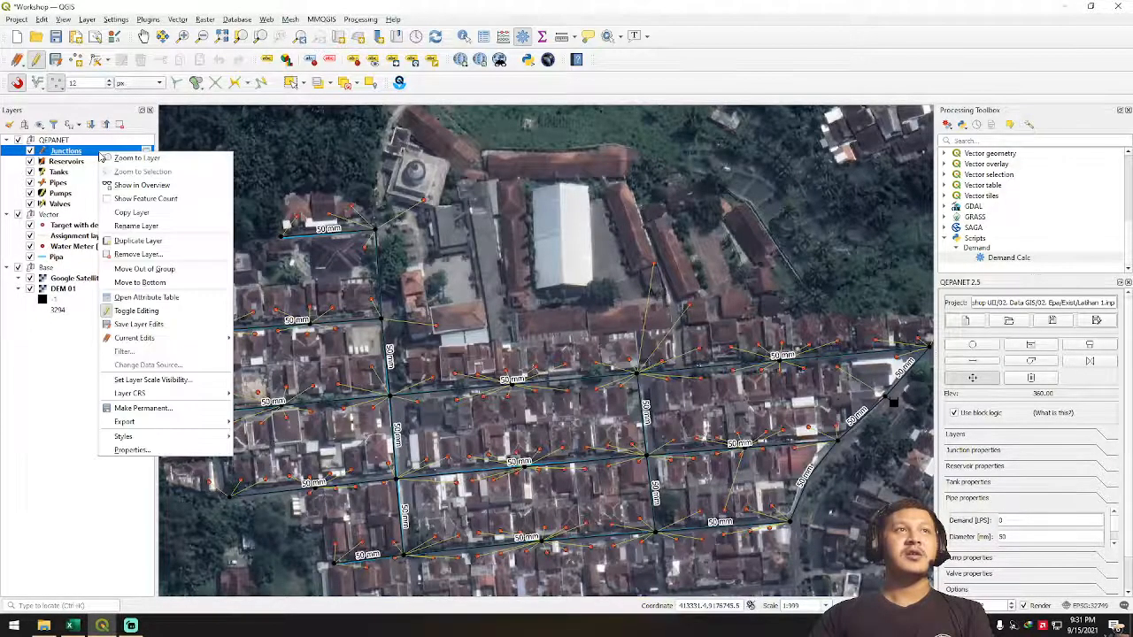
left_click(171, 302)
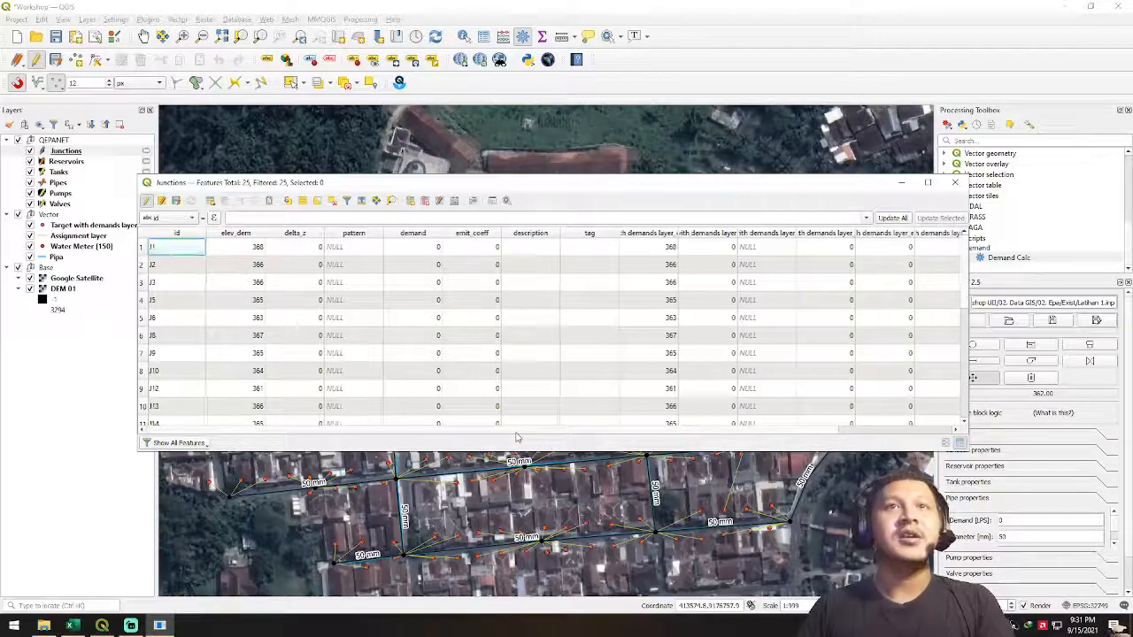
left_click_drag(509, 440, 541, 436)
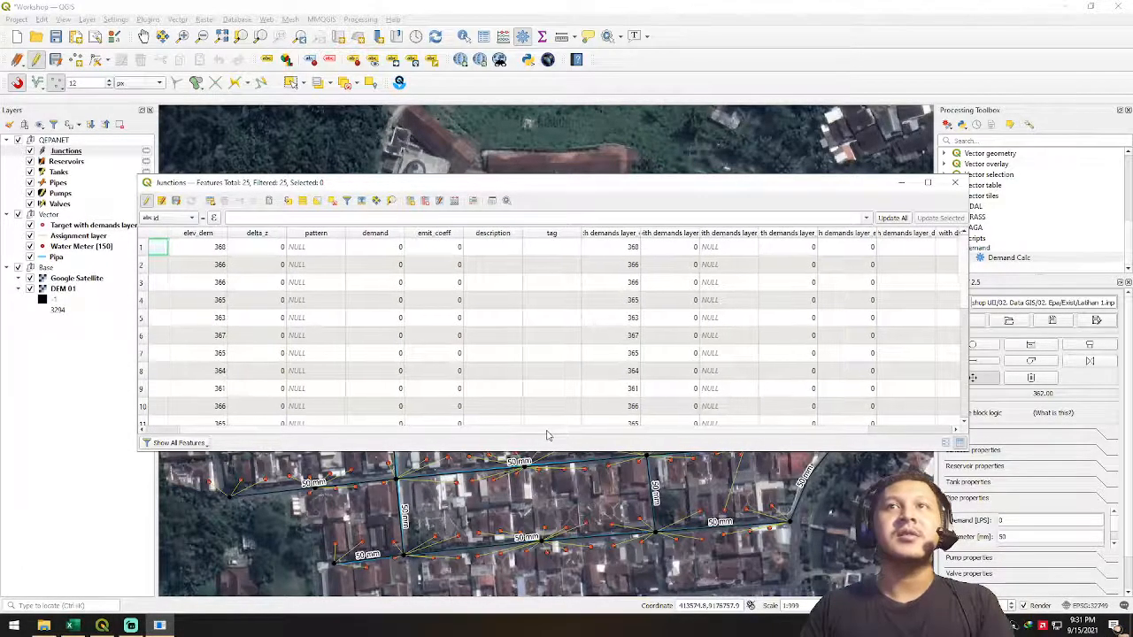
left_click_drag(546, 431, 372, 433)
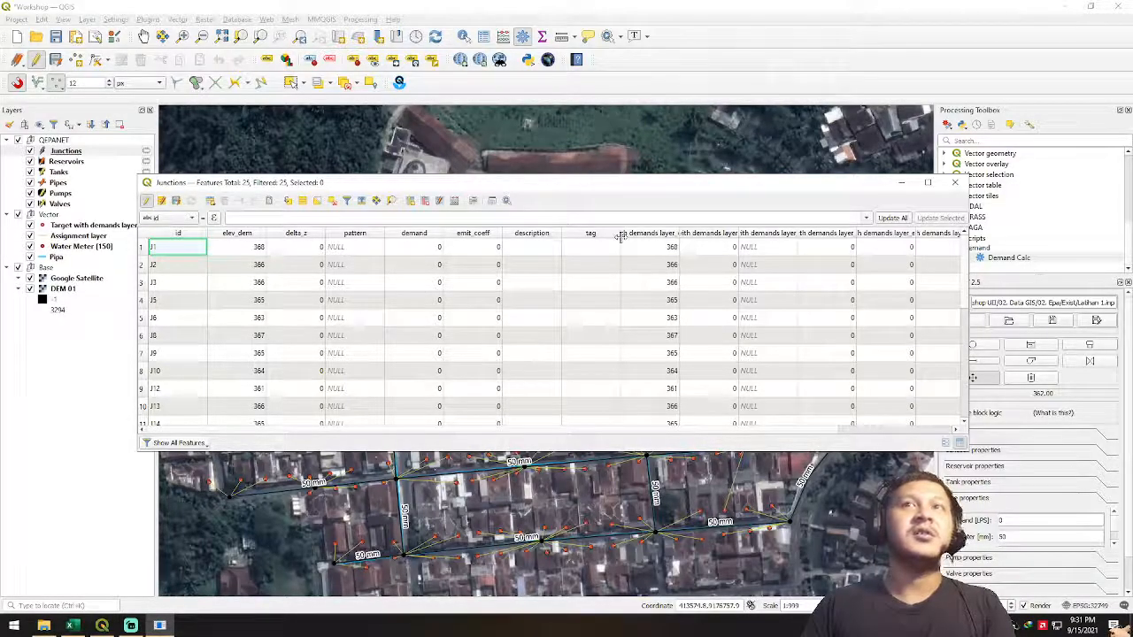
left_click_drag(626, 434, 757, 438)
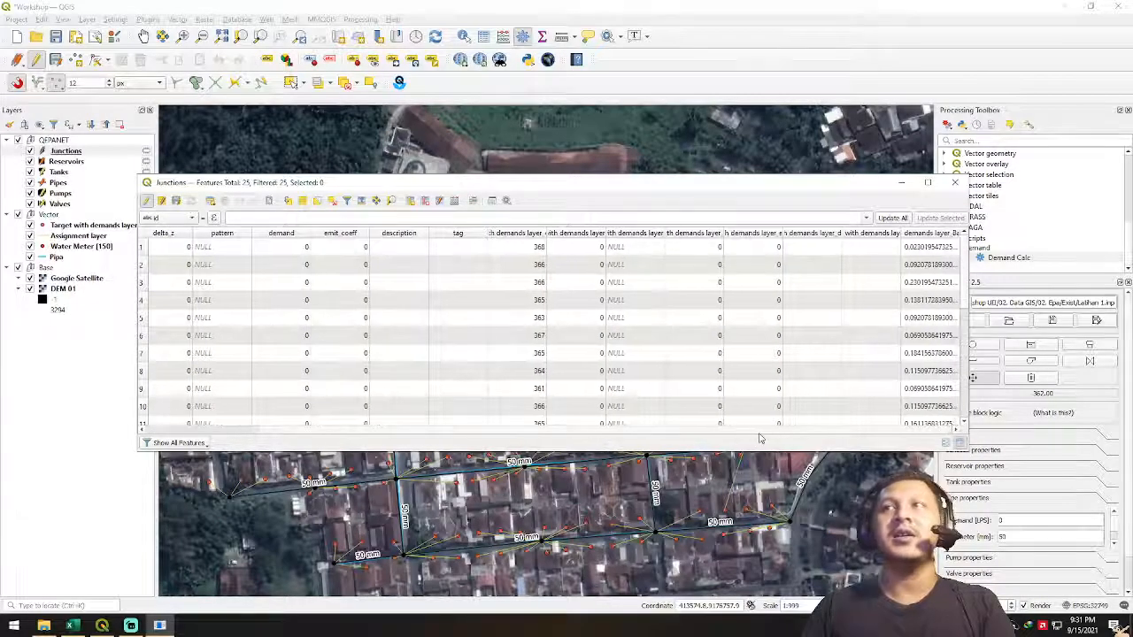
left_click(932, 247)
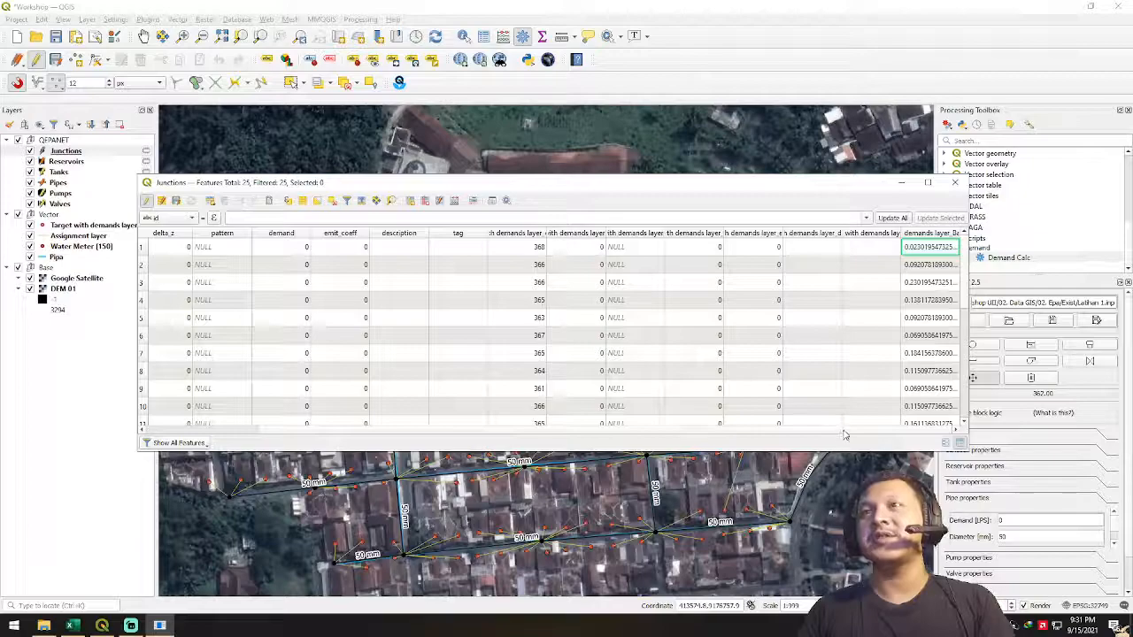
left_click_drag(623, 436, 474, 443)
Fill the Junctions demand field for all features with the joined Target with demands layer_Basedemand values.
double_click(429, 250)
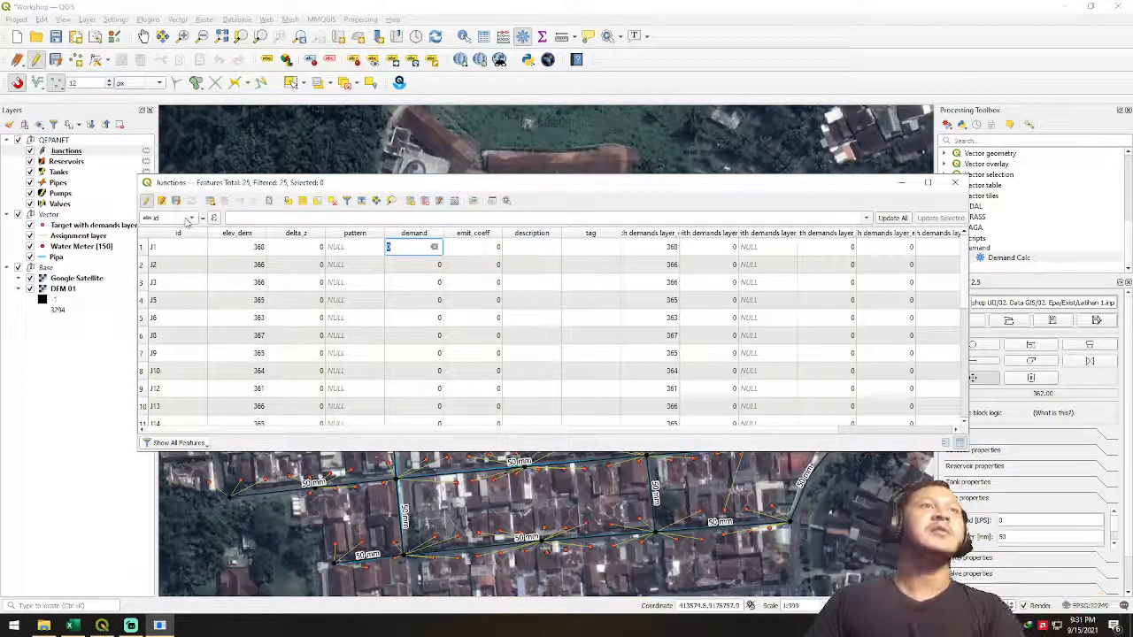
double_click(409, 301)
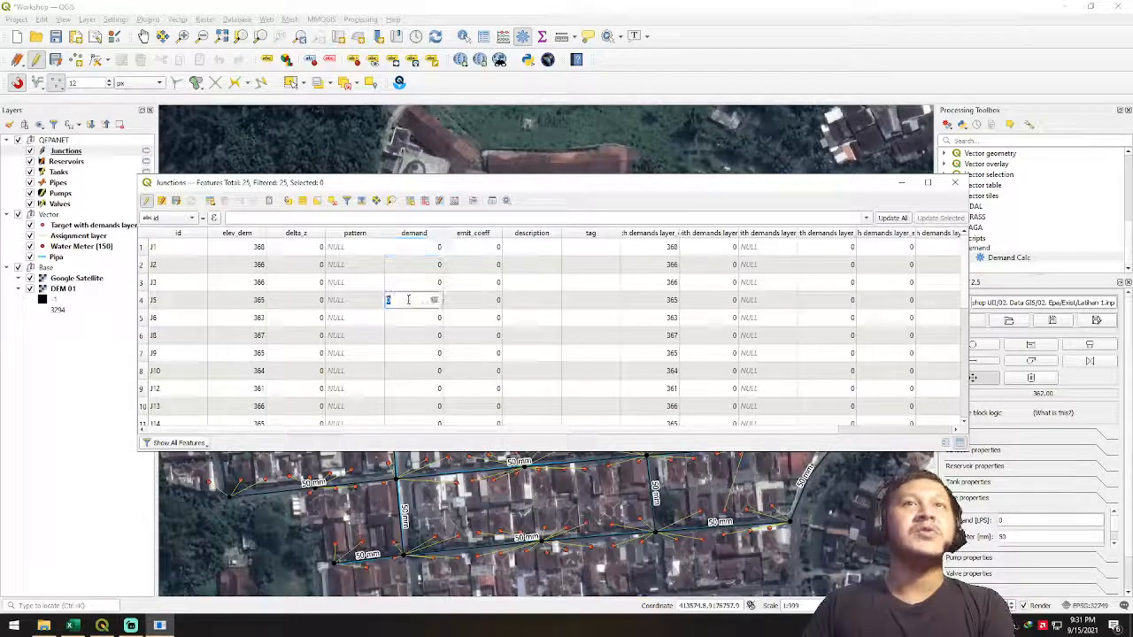
left_click(186, 220)
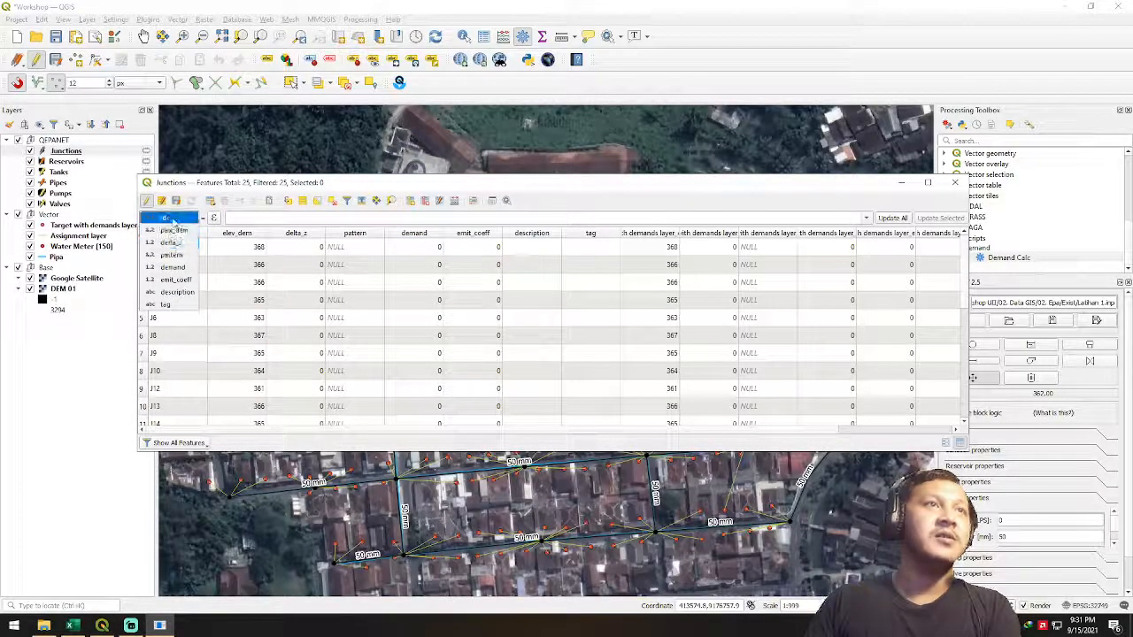
left_click(177, 265)
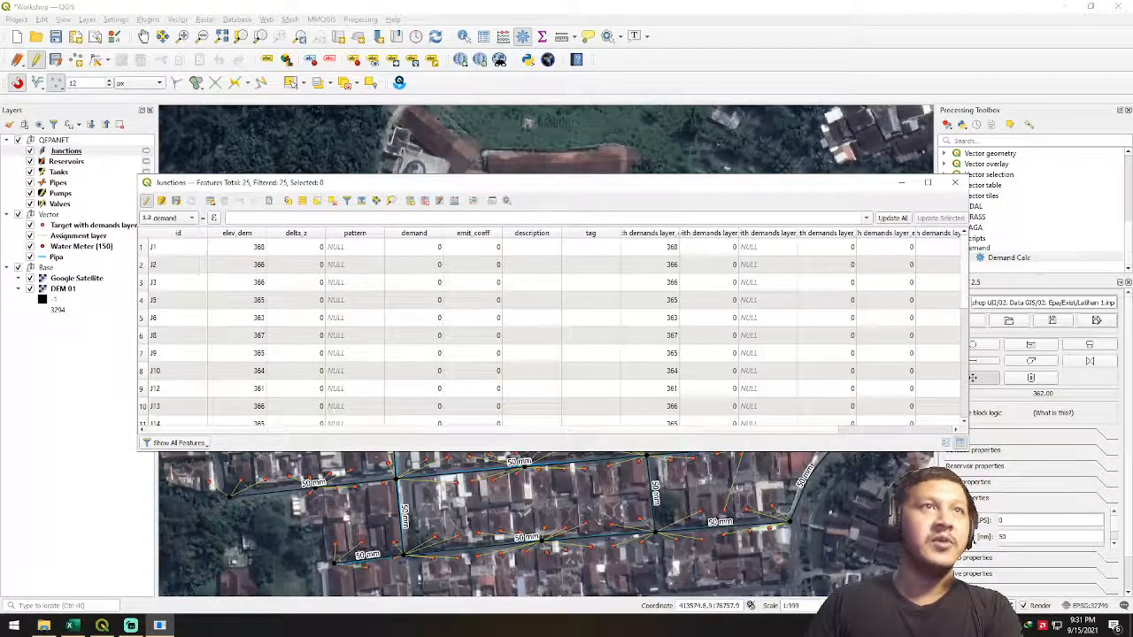
left_click(866, 218)
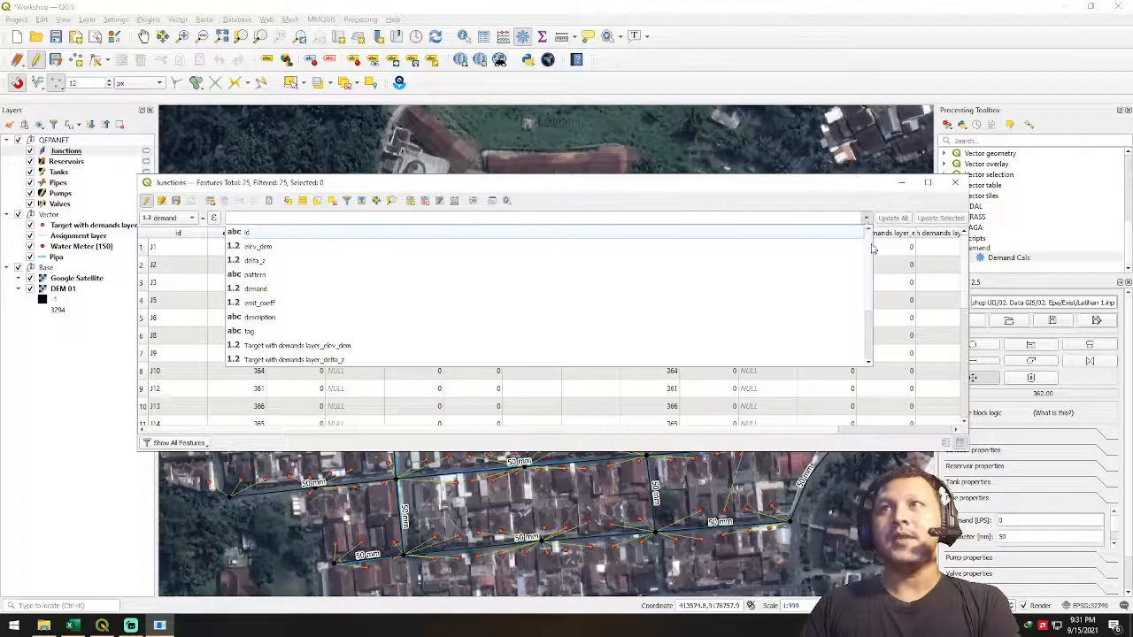
scroll(871, 254, "down", 3)
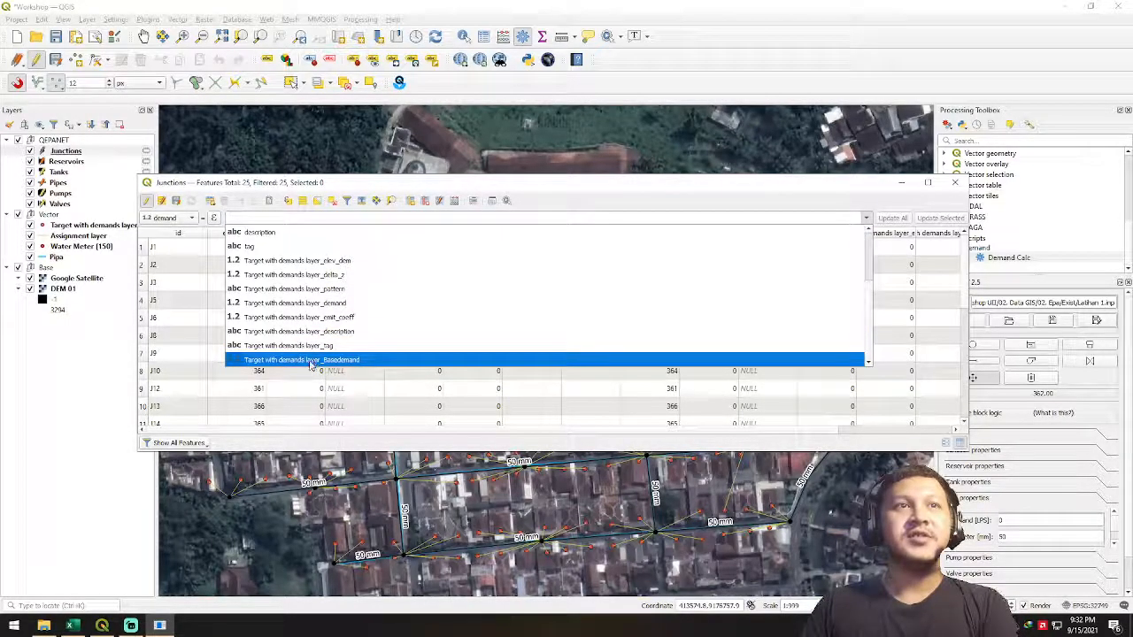
left_click(311, 360)
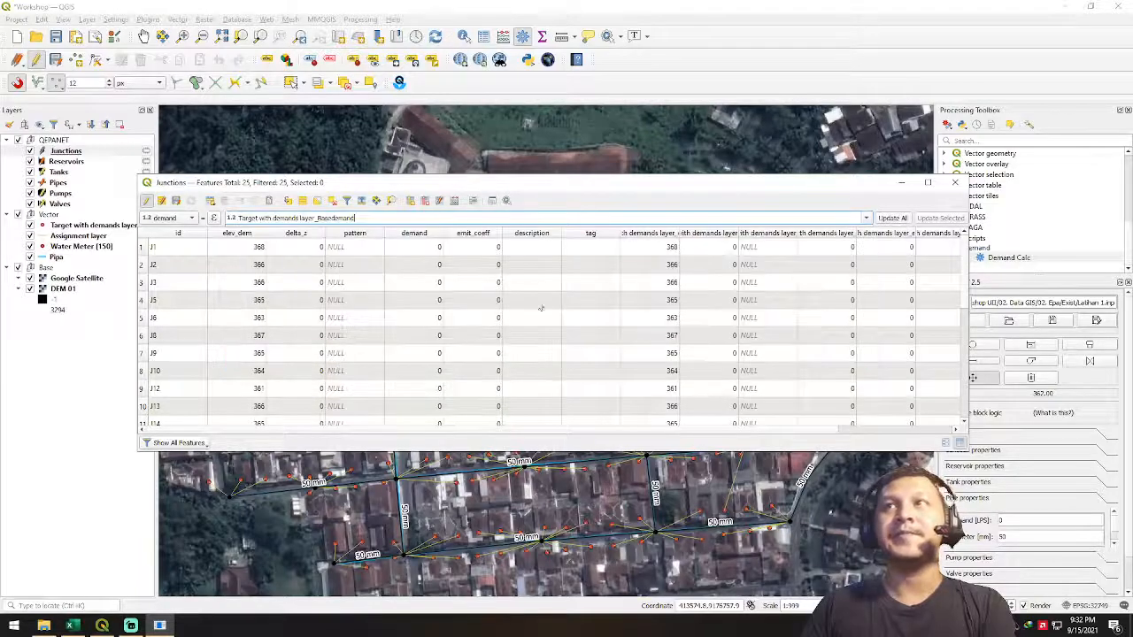
left_click(893, 219)
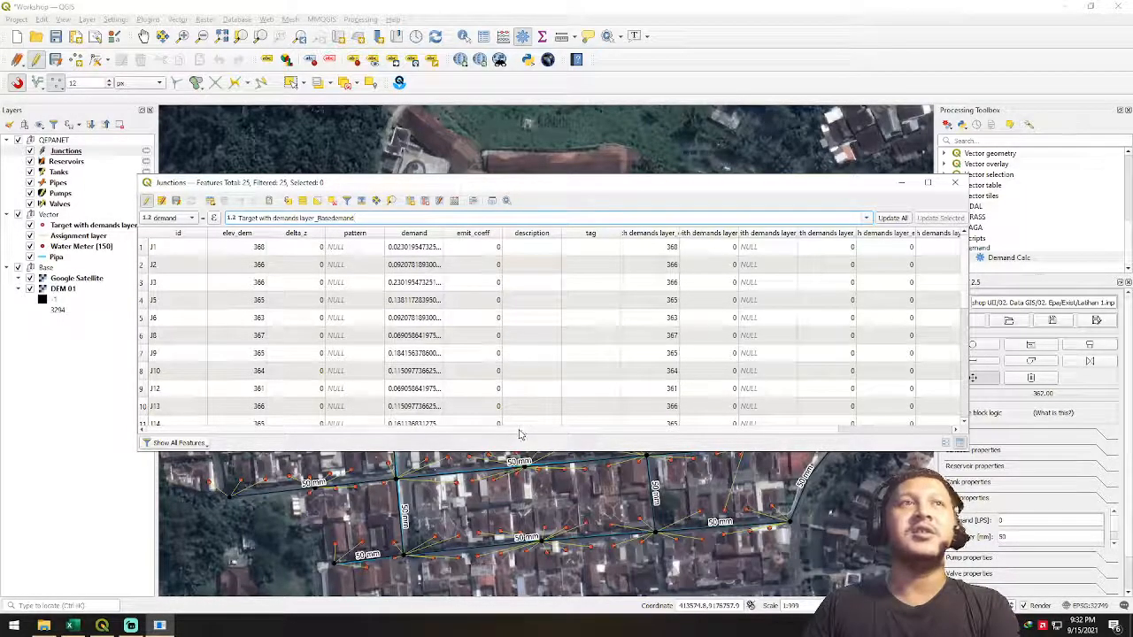
Compare the filled demand column with the joined Basedemand column, and close the Junctions attribute table.
left_click_drag(521, 434, 658, 435)
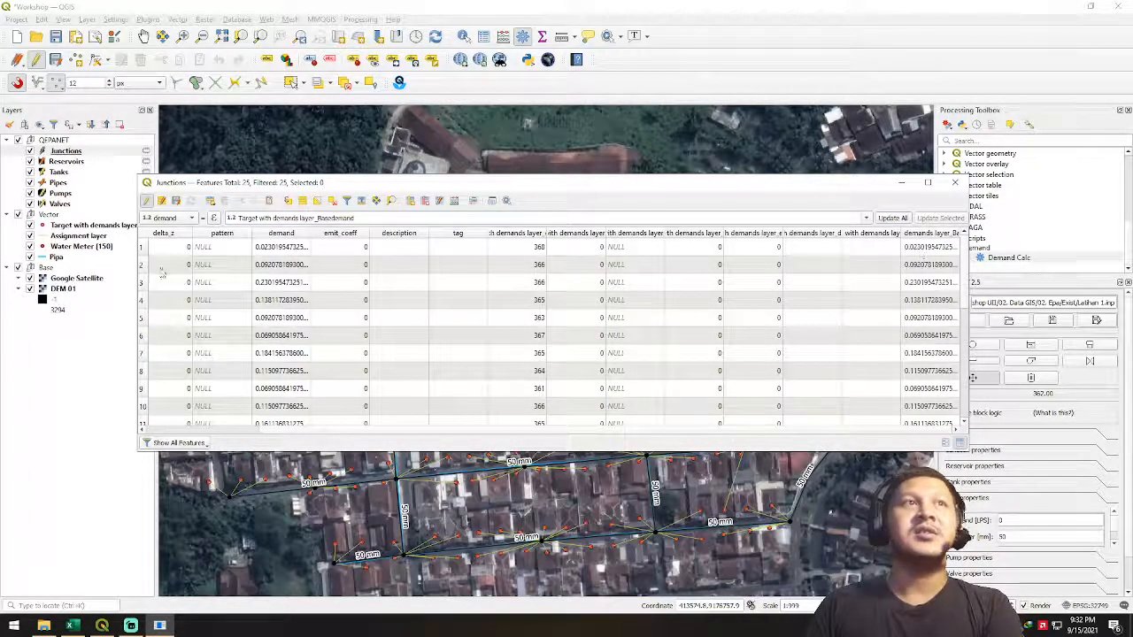
left_click(142, 247)
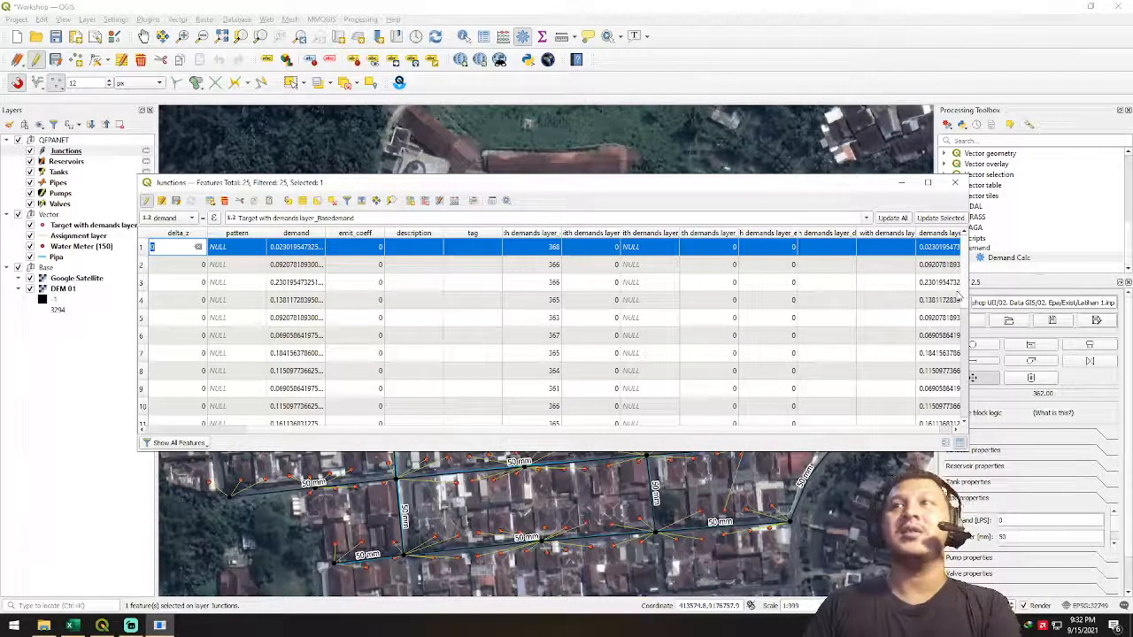
left_click(955, 184)
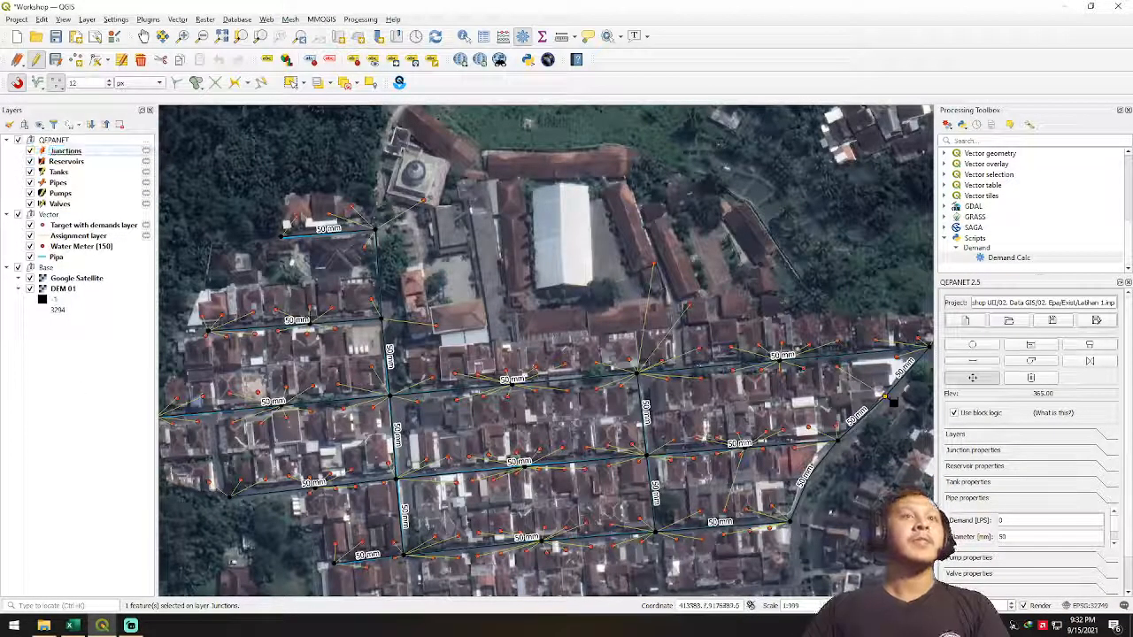
Remove the Target with demands layer join from the Junctions layer and save the QEPANET project.
left_click(70, 153)
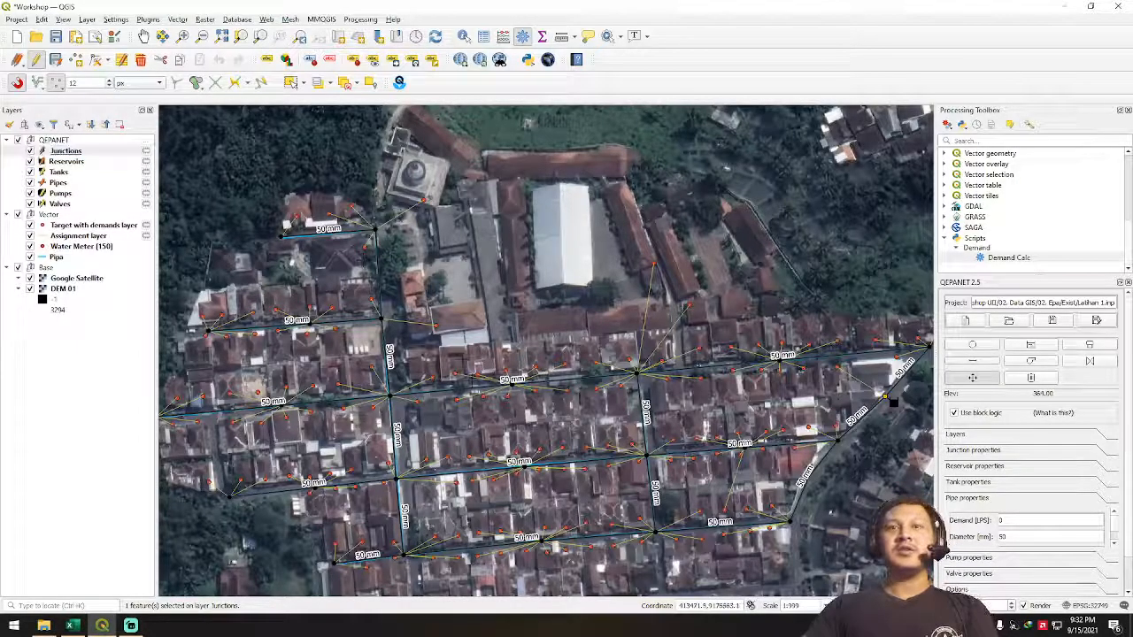
left_click_drag(901, 414, 884, 372)
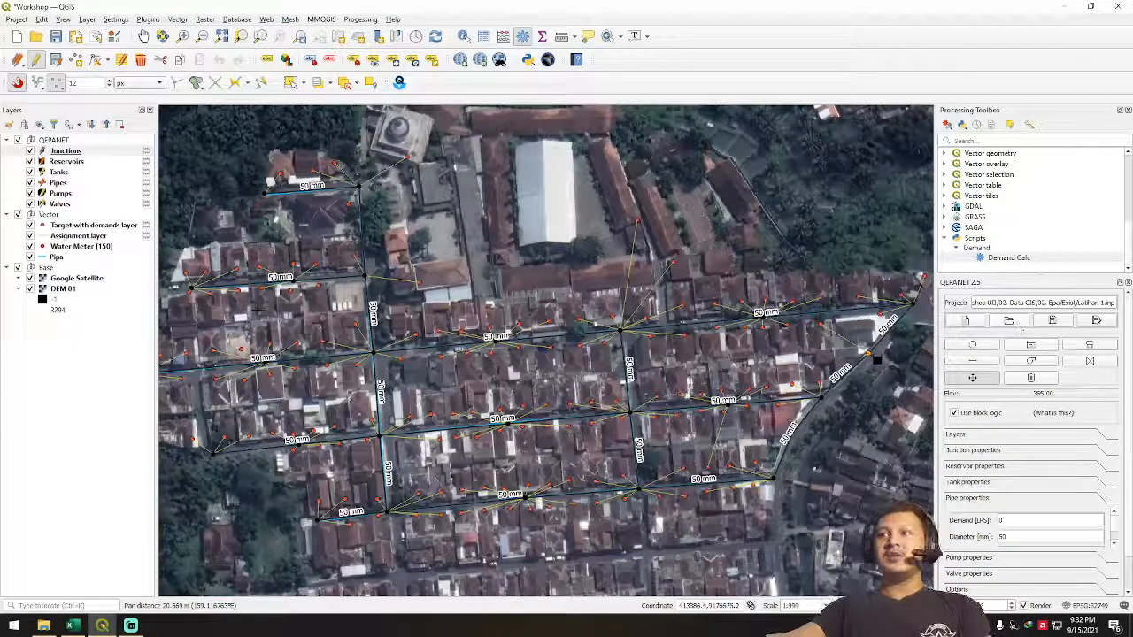
right_click(69, 151)
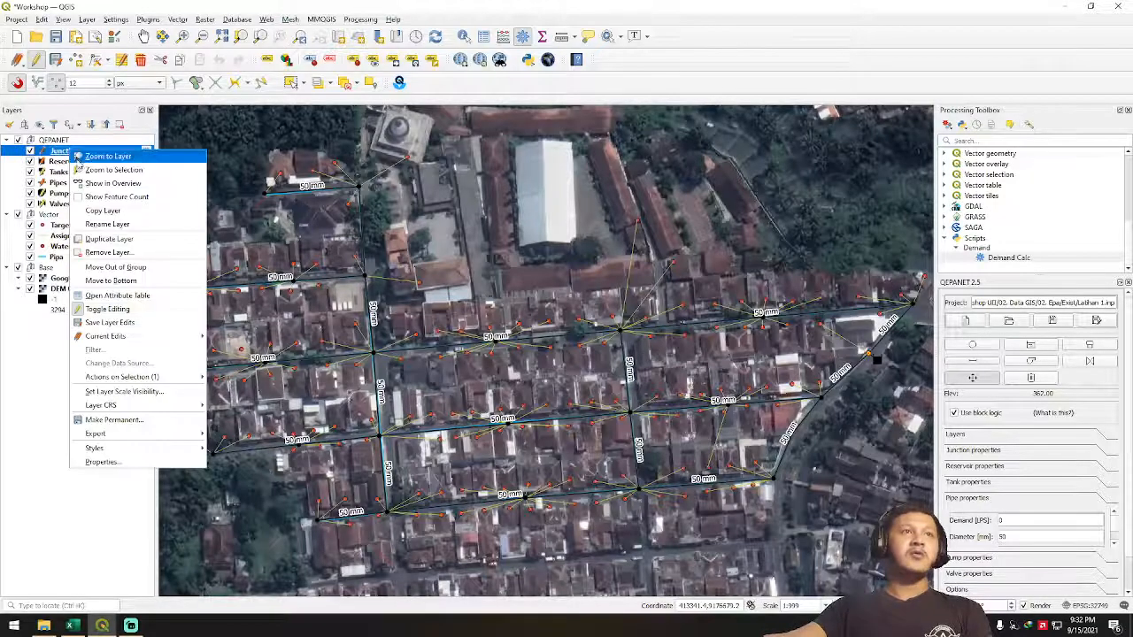
left_click(130, 463)
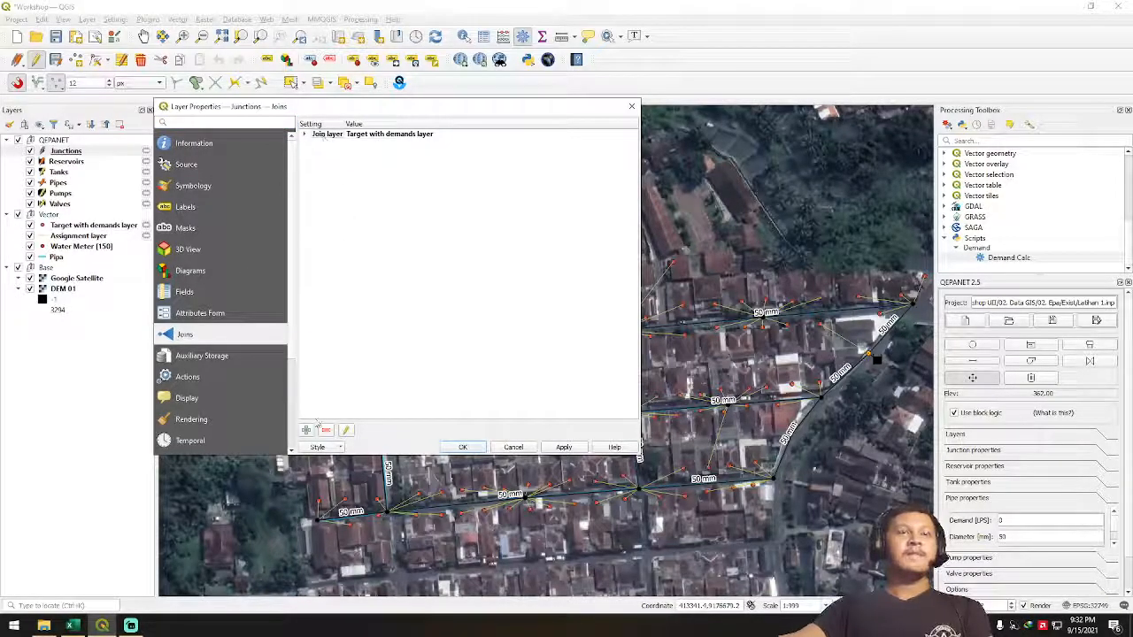
left_click(326, 431)
left_click(461, 448)
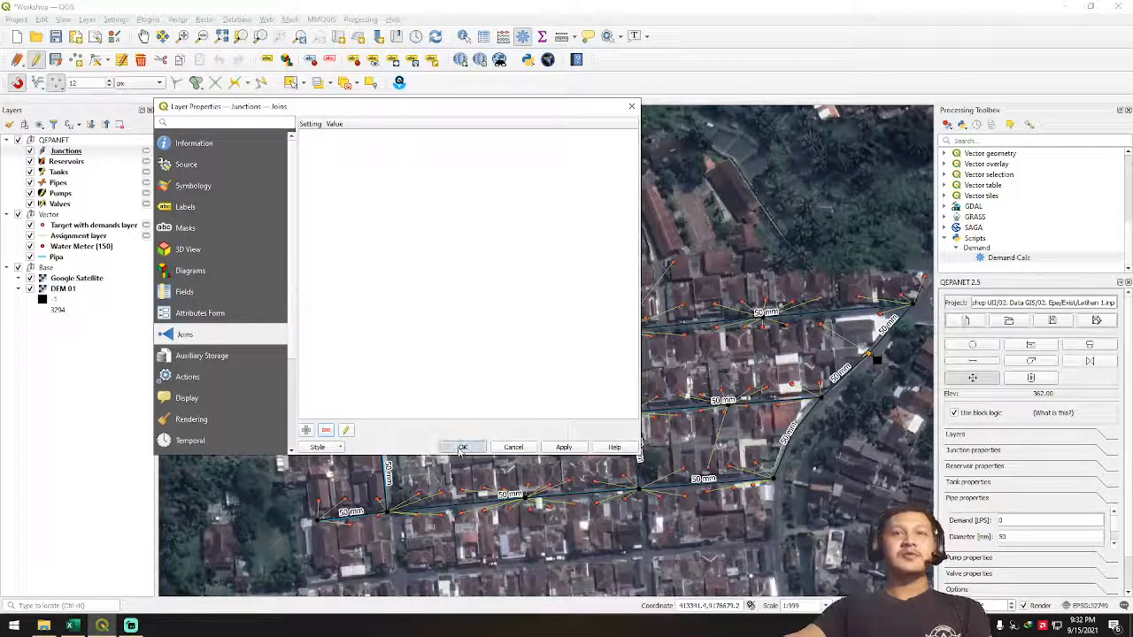
left_click(1053, 321)
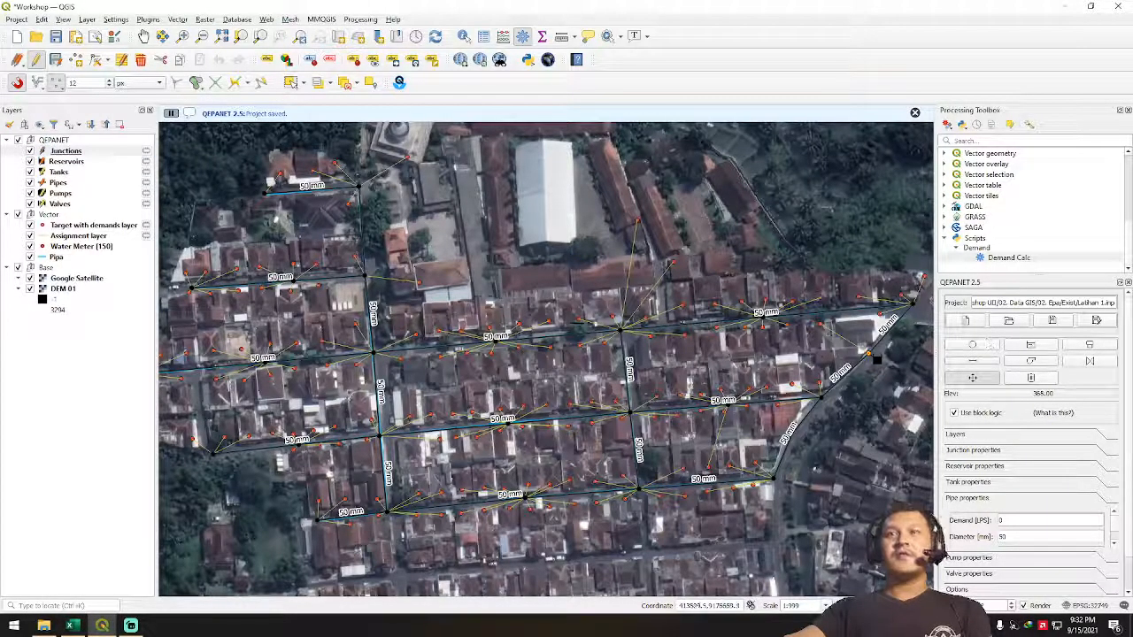
left_click_drag(625, 299, 675, 284)
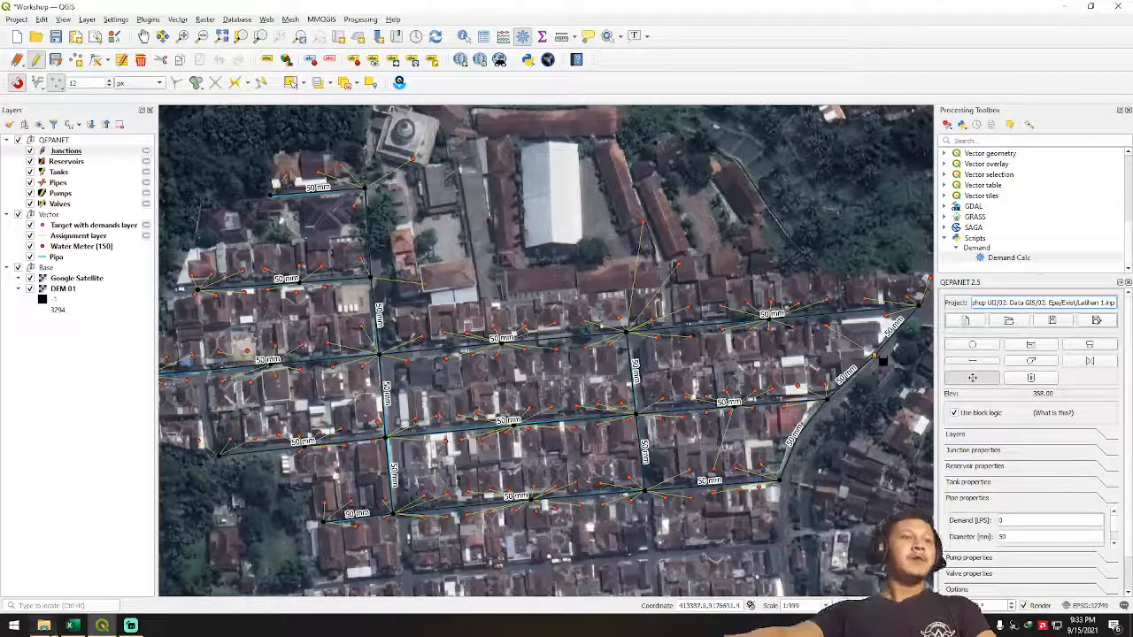
Open Latihan 1.inp from the Exist folder inside 02. Epa in EPANET.
left_click(43, 625)
left_click(592, 228)
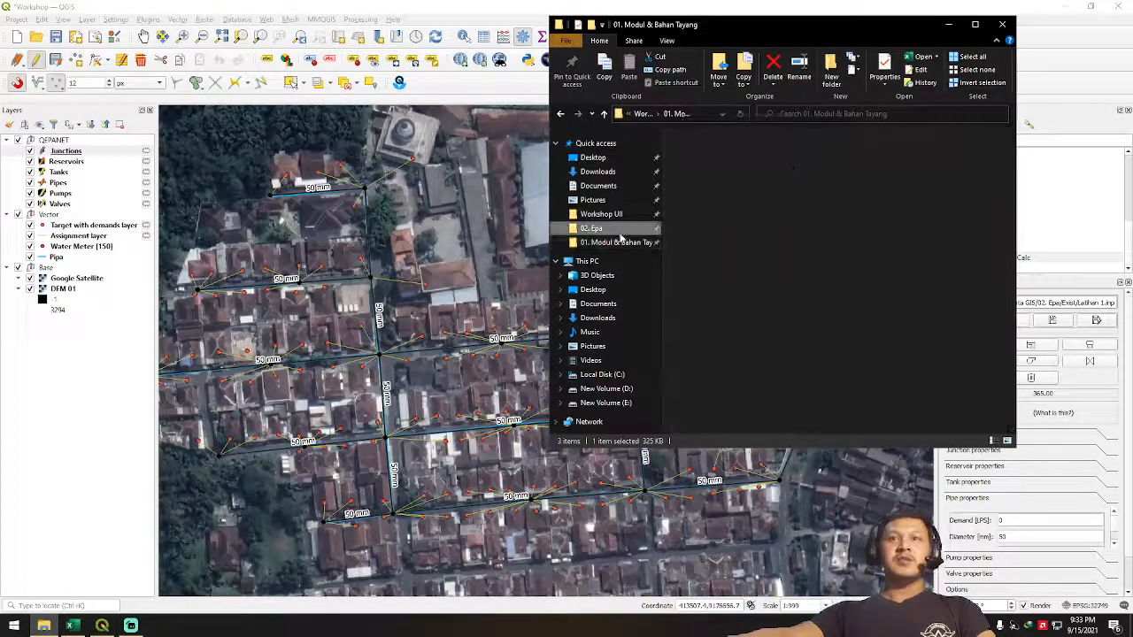
double_click(697, 157)
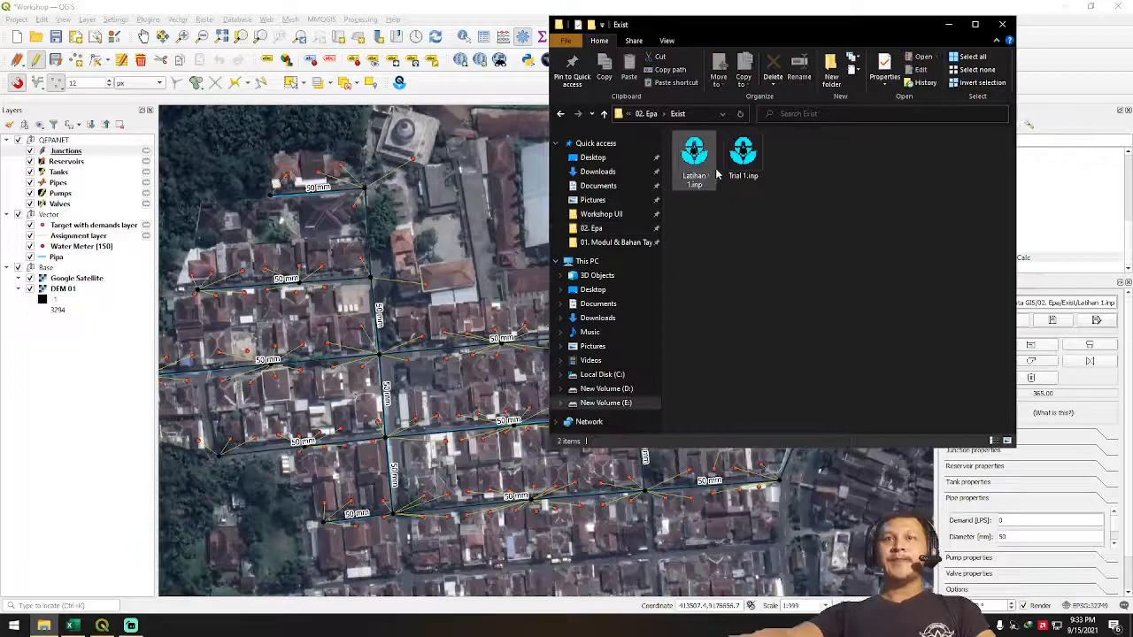
left_click(699, 168)
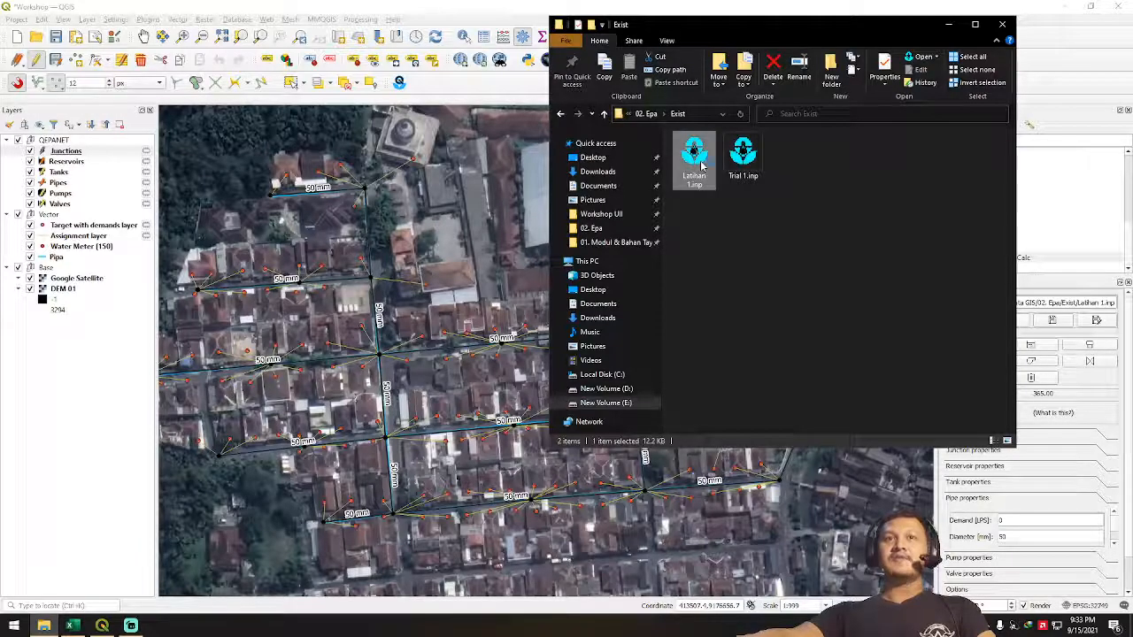
double_click(697, 160)
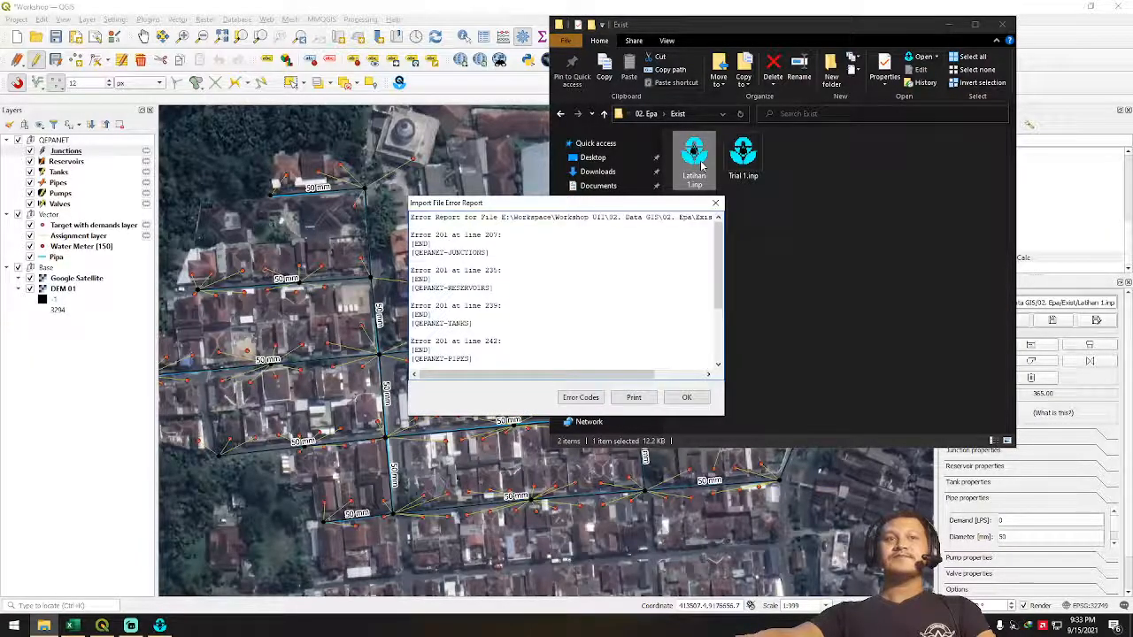
Minimize the file browser, read through EPANET's Import File Error Report, and dismiss it.
left_click(948, 24)
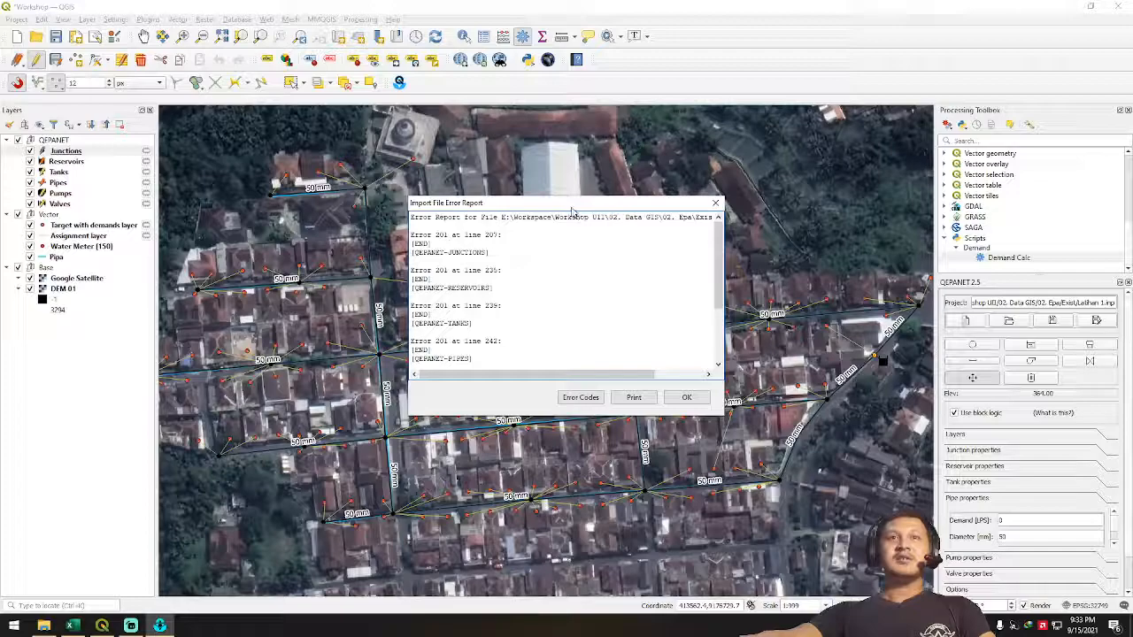
left_click_drag(722, 279, 728, 324)
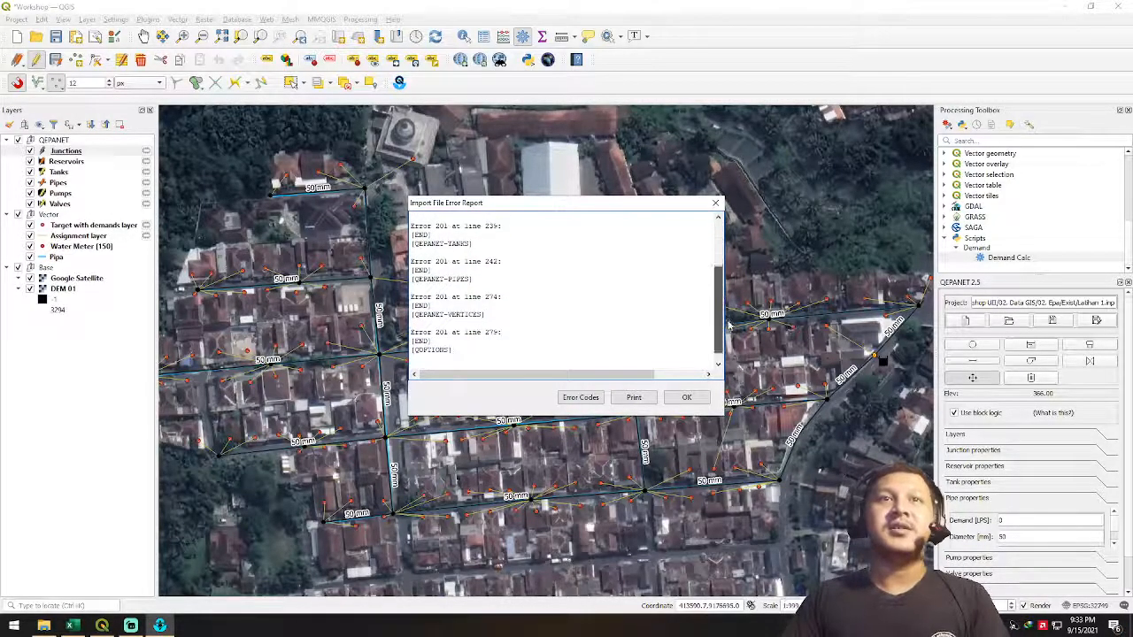
left_click_drag(647, 374, 557, 386)
left_click_drag(718, 327, 718, 265)
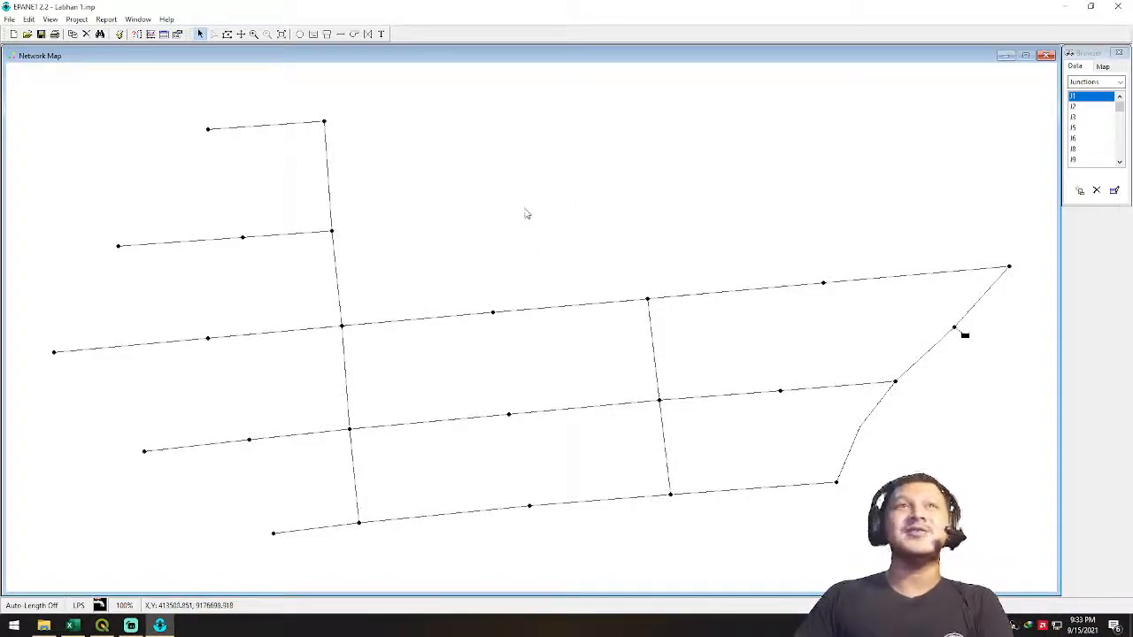
Check the elevation and base demand in junction J22's properties, and close its property editor.
left_click(824, 284)
double_click(823, 284)
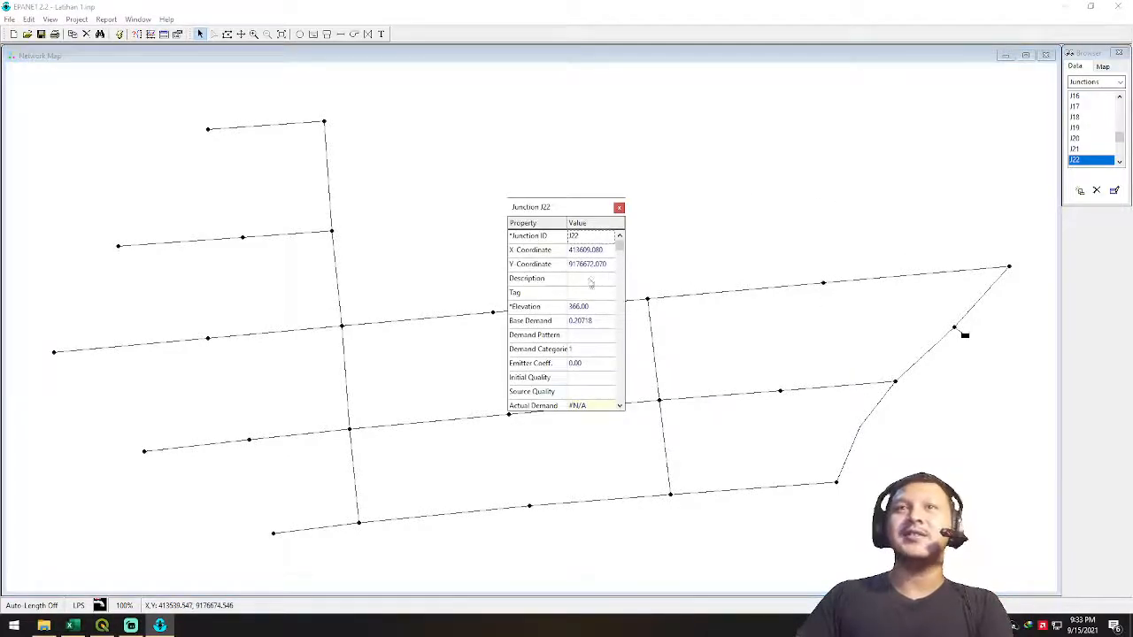
left_click(592, 307)
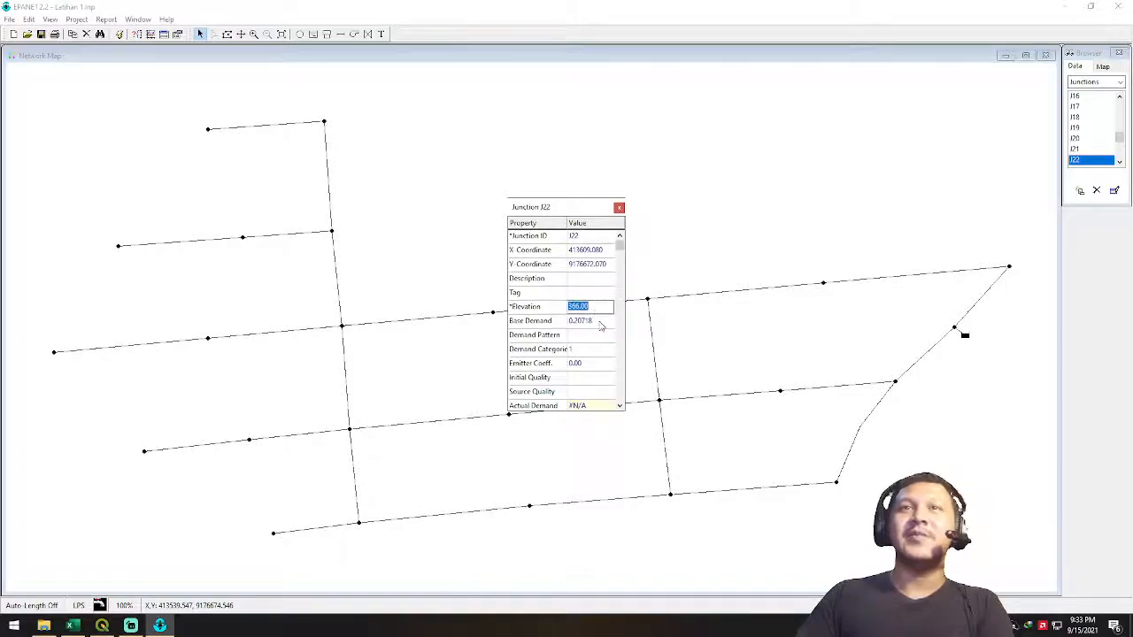
left_click(599, 324)
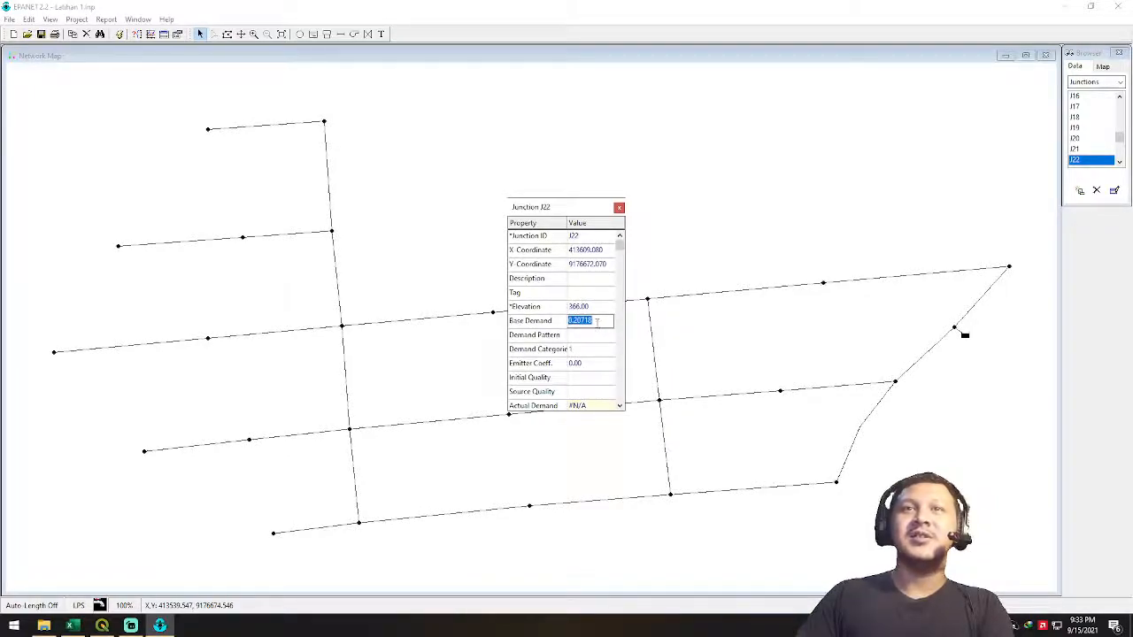
left_click(621, 210)
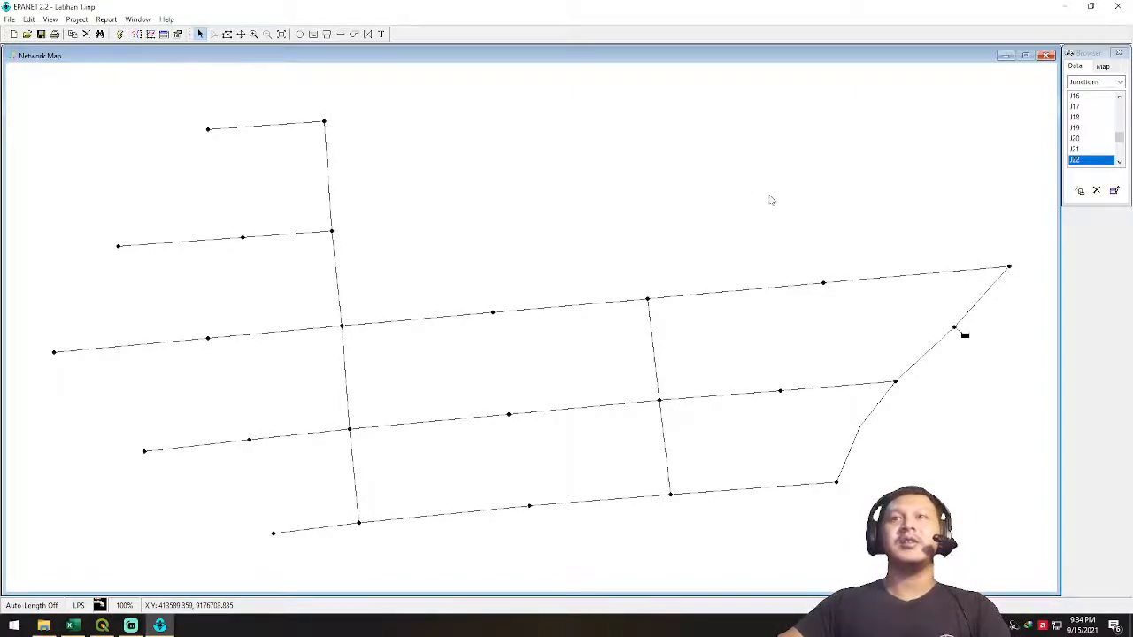
View the Patterns category in the data browser, and switch the browser to the map display settings.
left_click(1099, 82)
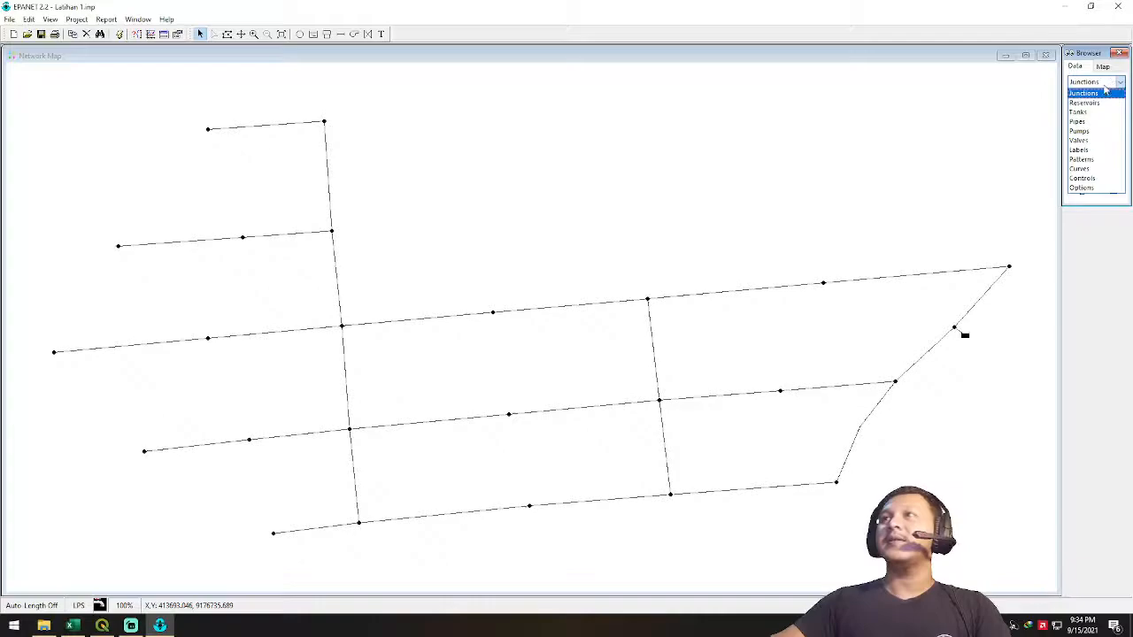
left_click(1107, 161)
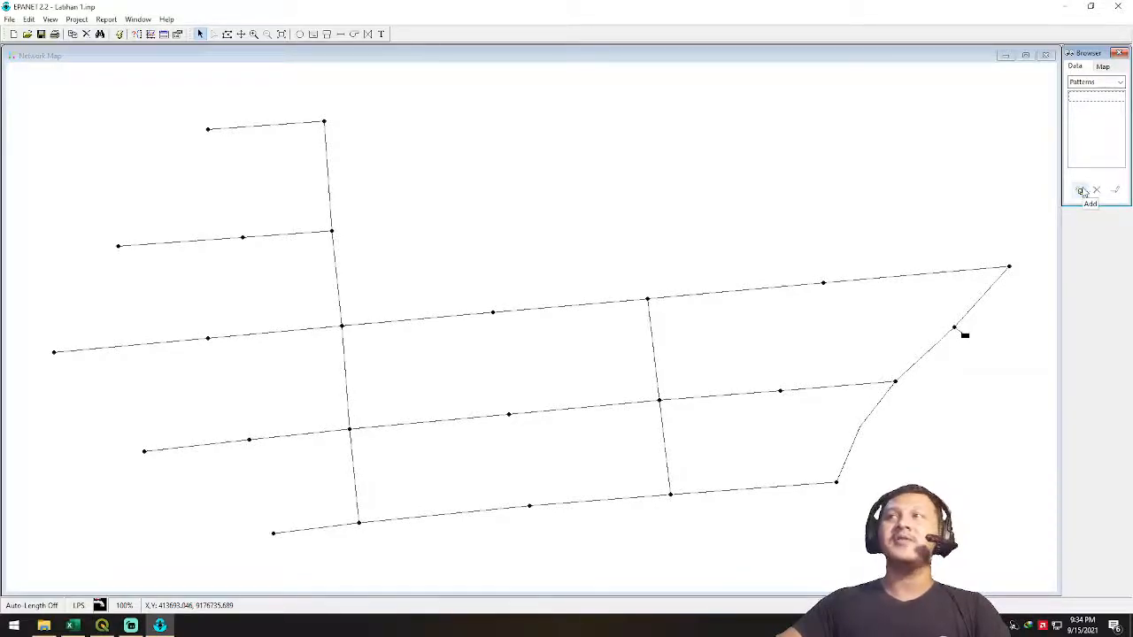
left_click(1111, 71)
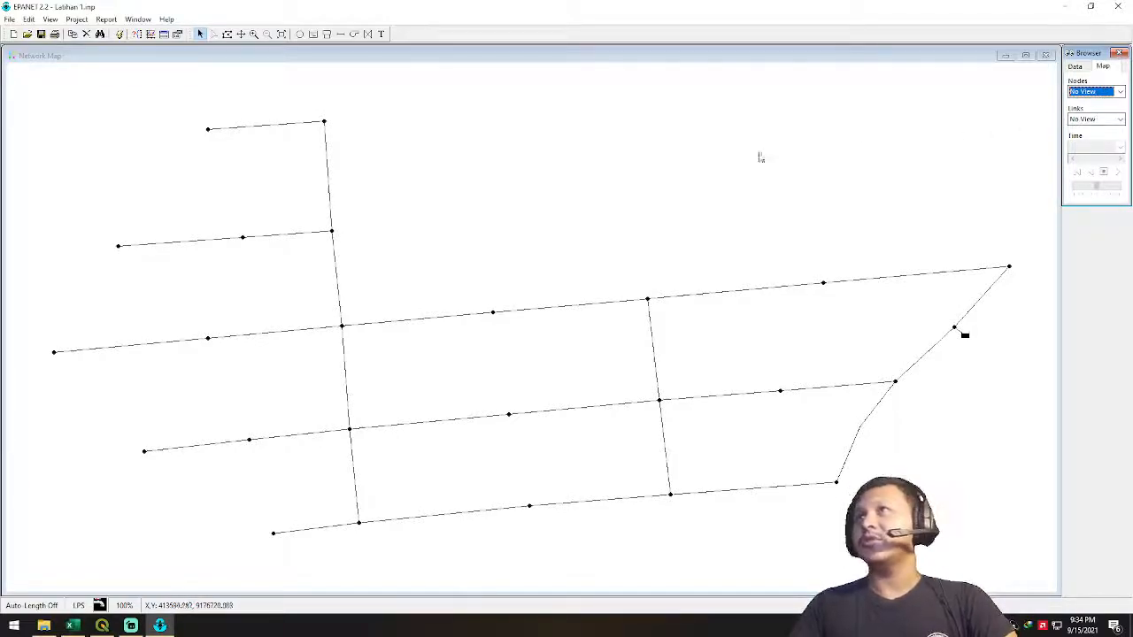
Check that Display Node Values and Display Link Values are enabled in the notation settings of Map Options, and accept them.
right_click(537, 143)
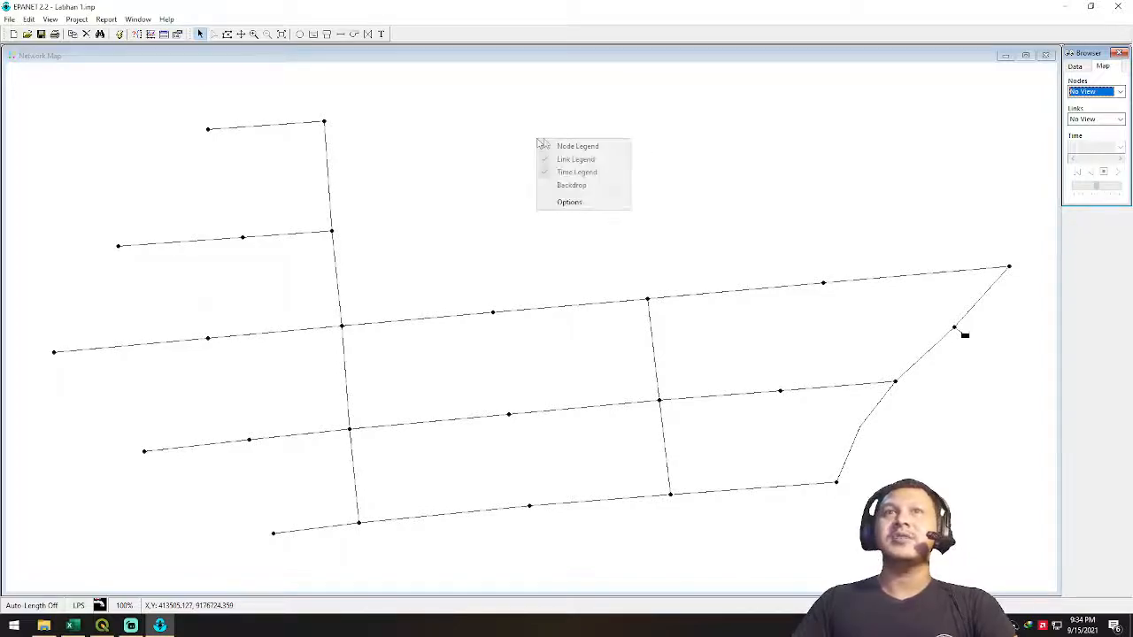
left_click(592, 203)
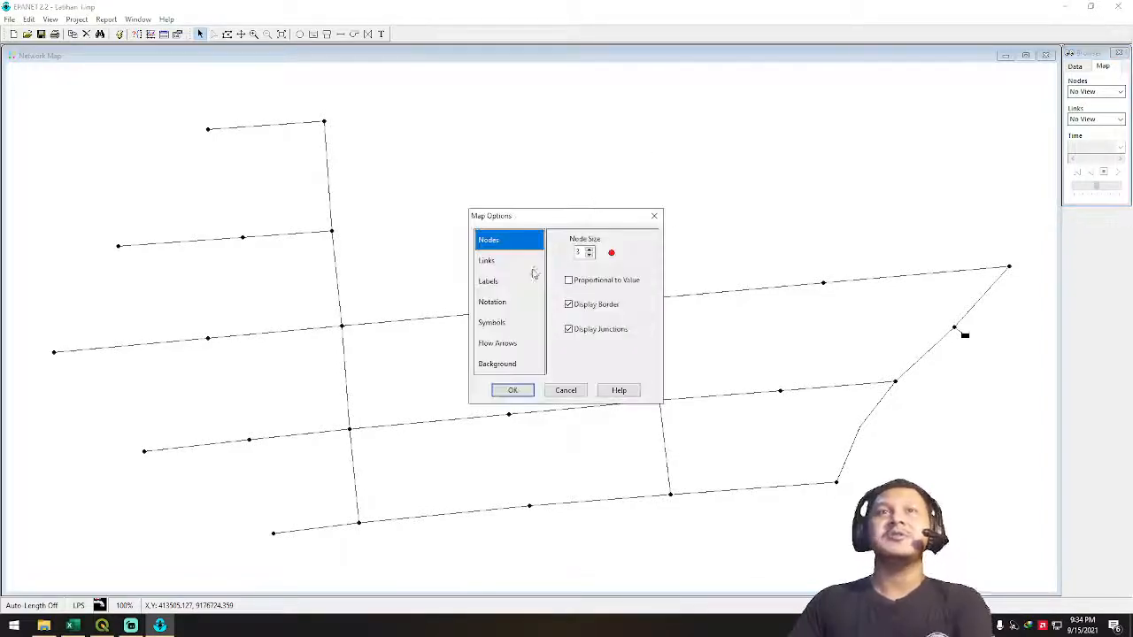
left_click(509, 303)
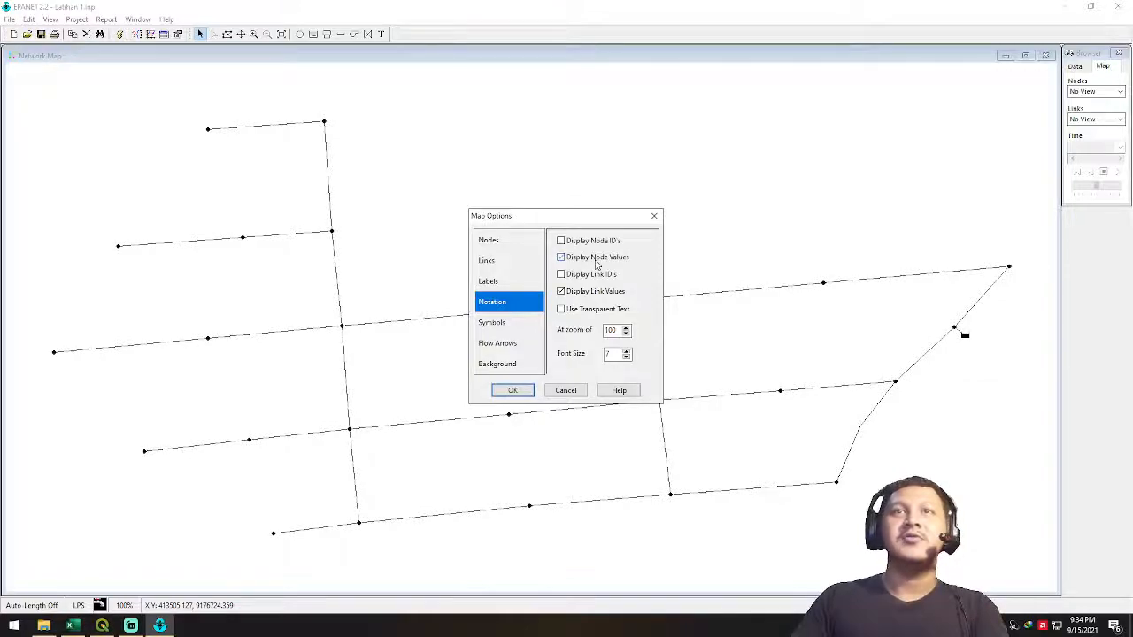
left_click(512, 390)
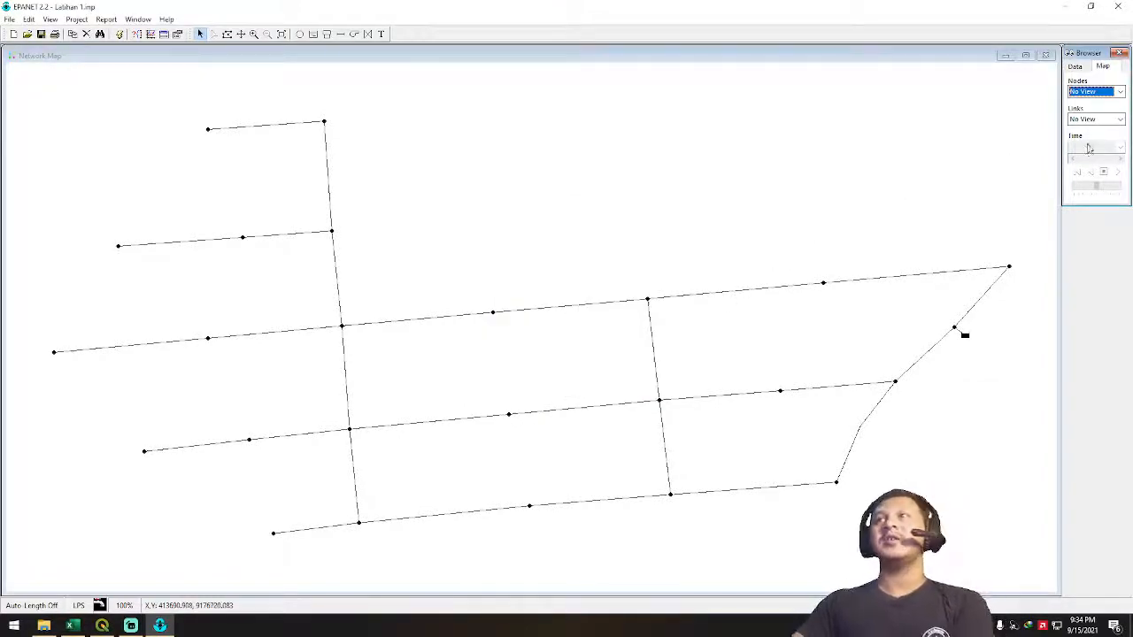
Show Elevation for the nodes and Length for the links on the network map.
left_click(1119, 92)
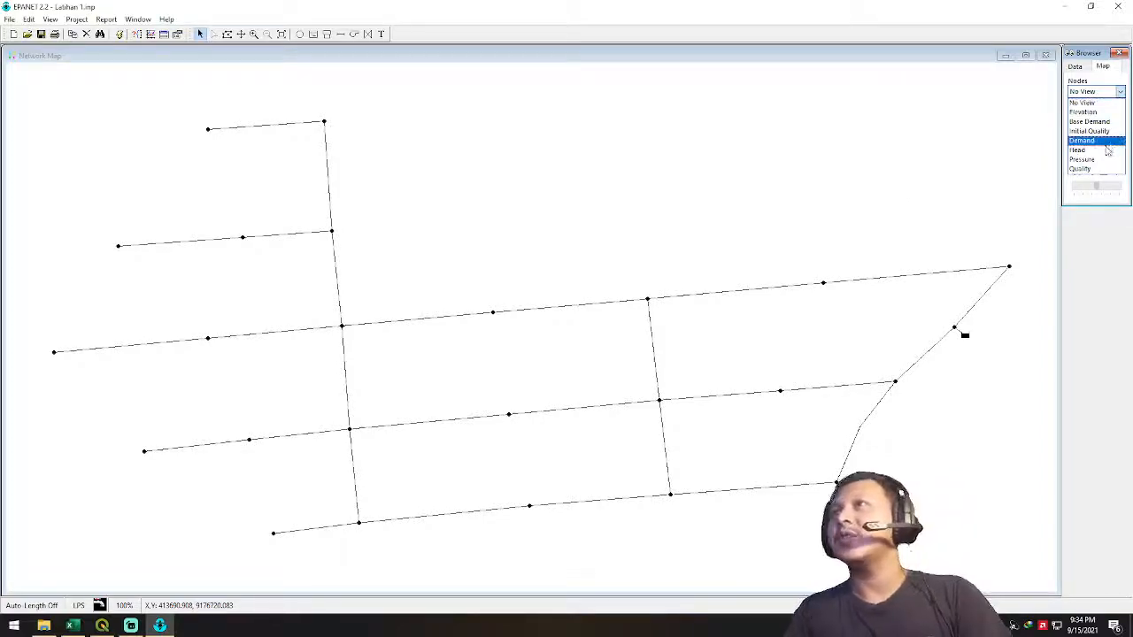
left_click(1102, 113)
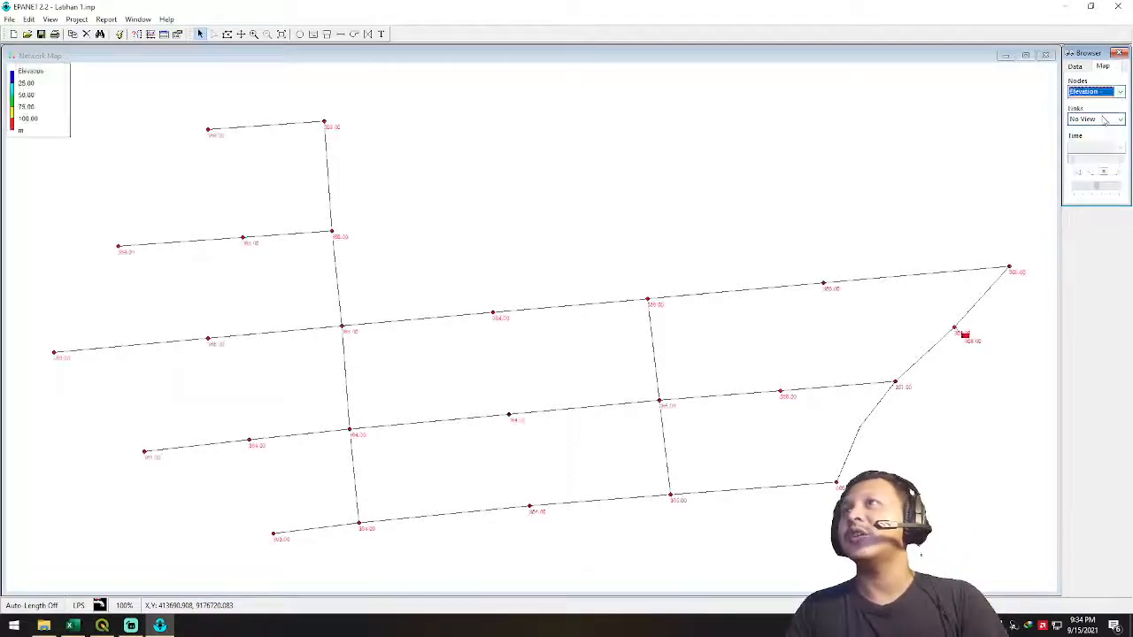
left_click(1100, 123)
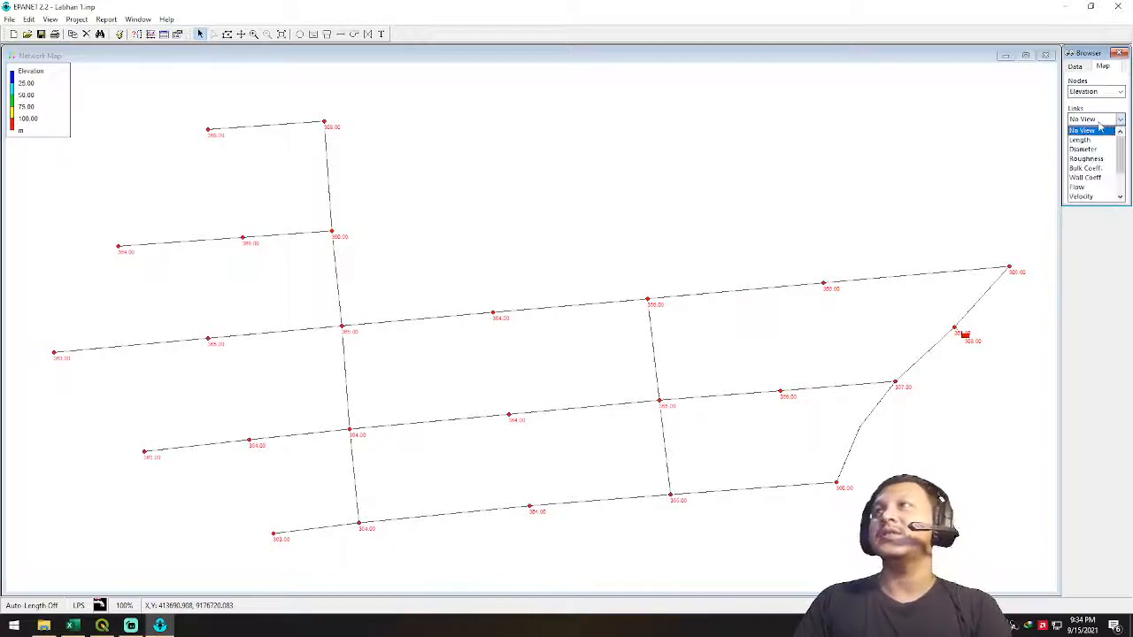
scroll(1110, 133, "down", 2)
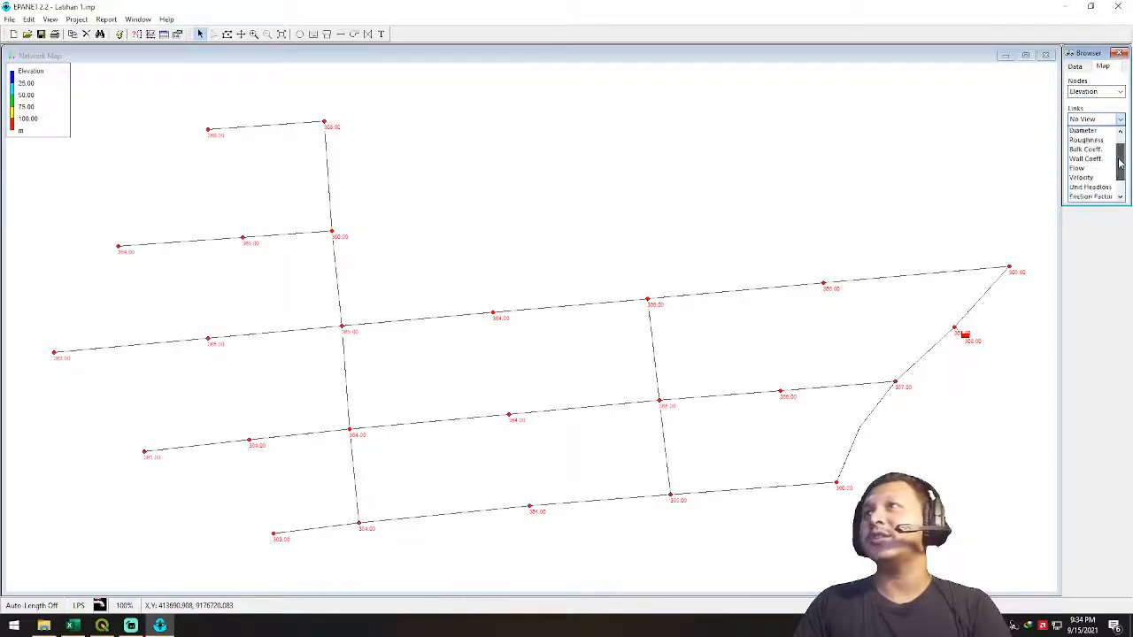
scroll(1110, 142, "up", 2)
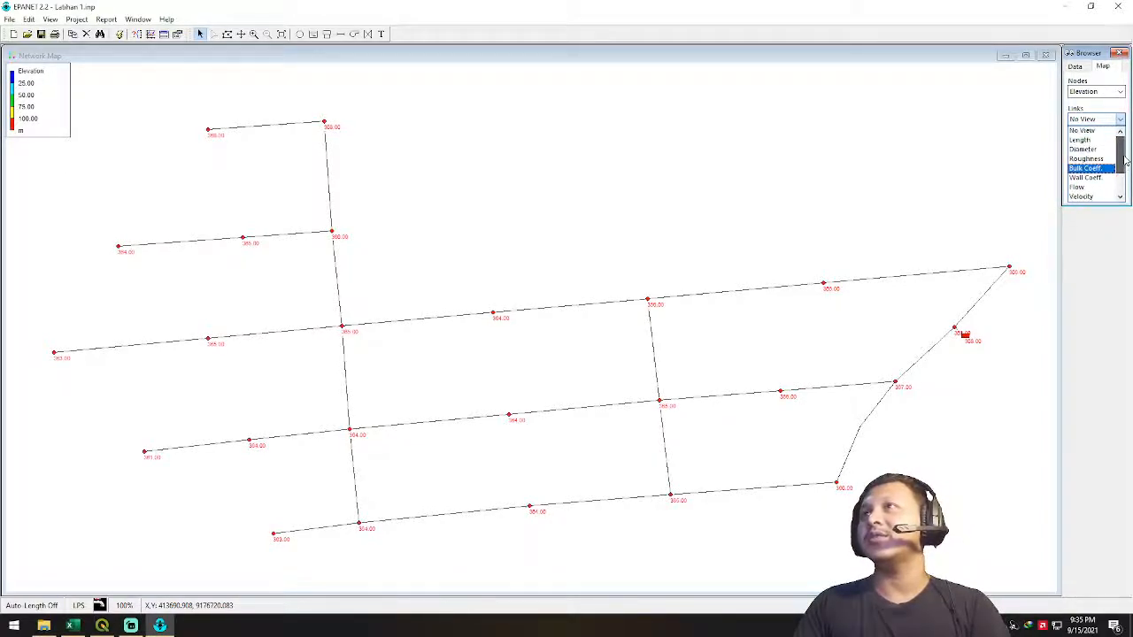
left_click(1093, 140)
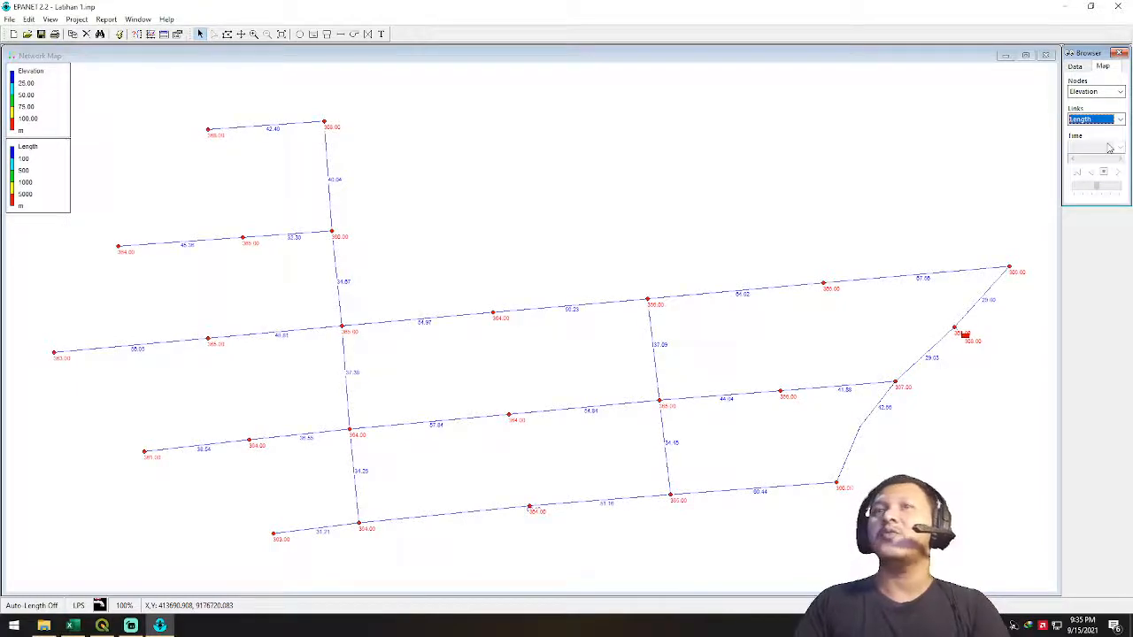
left_click(726, 302)
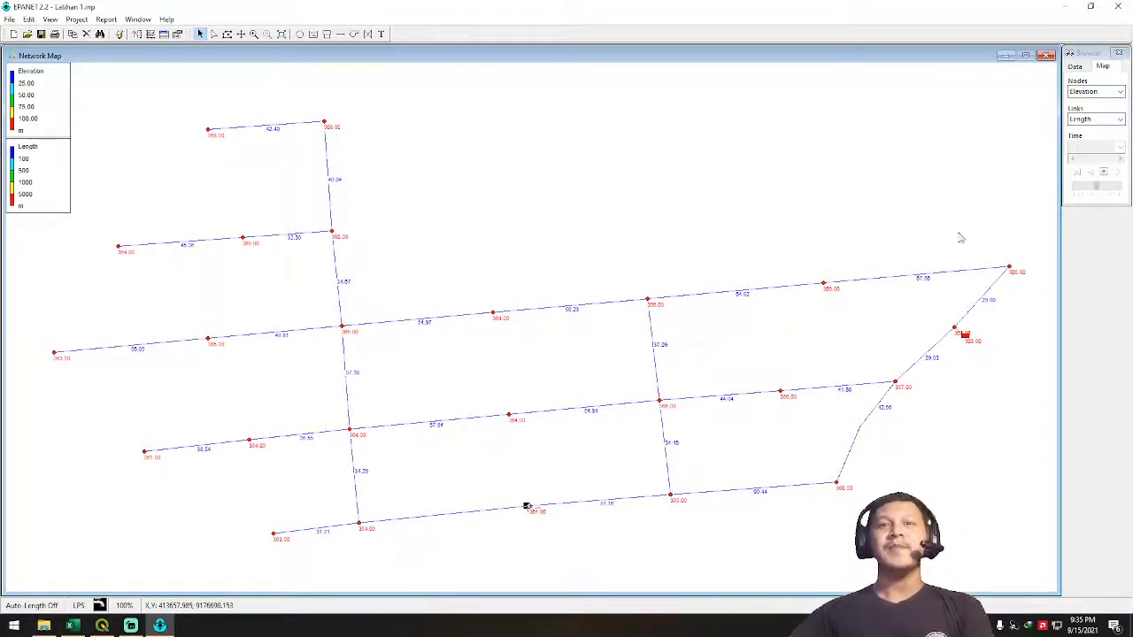
Add a new time pattern in the Patterns category of the data browser.
left_click(1078, 69)
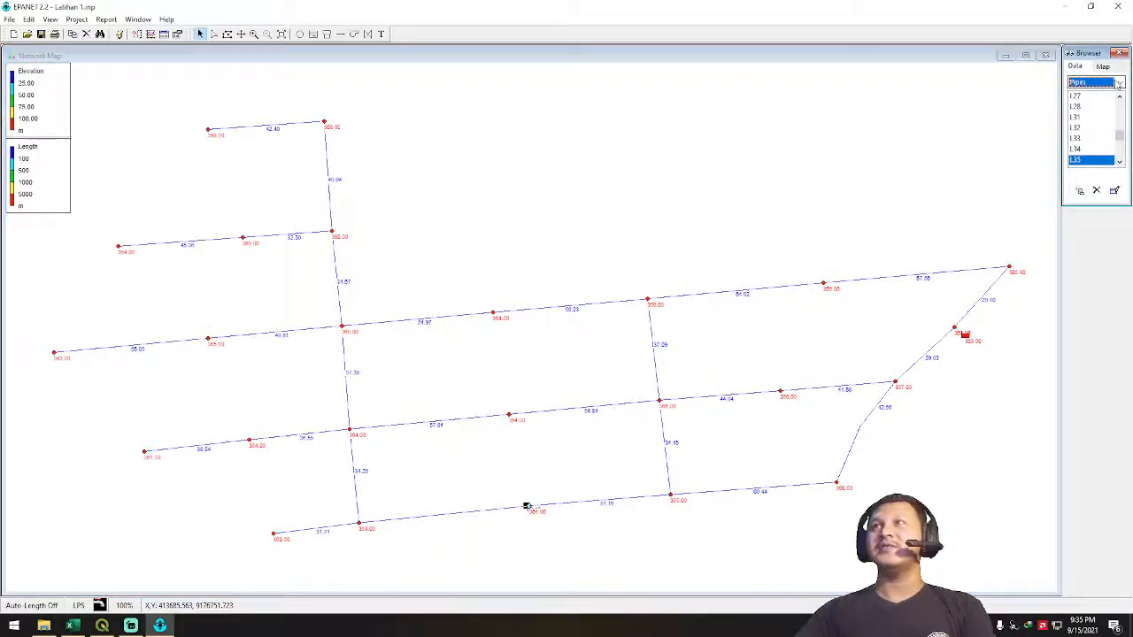
left_click(1118, 82)
left_click(1097, 163)
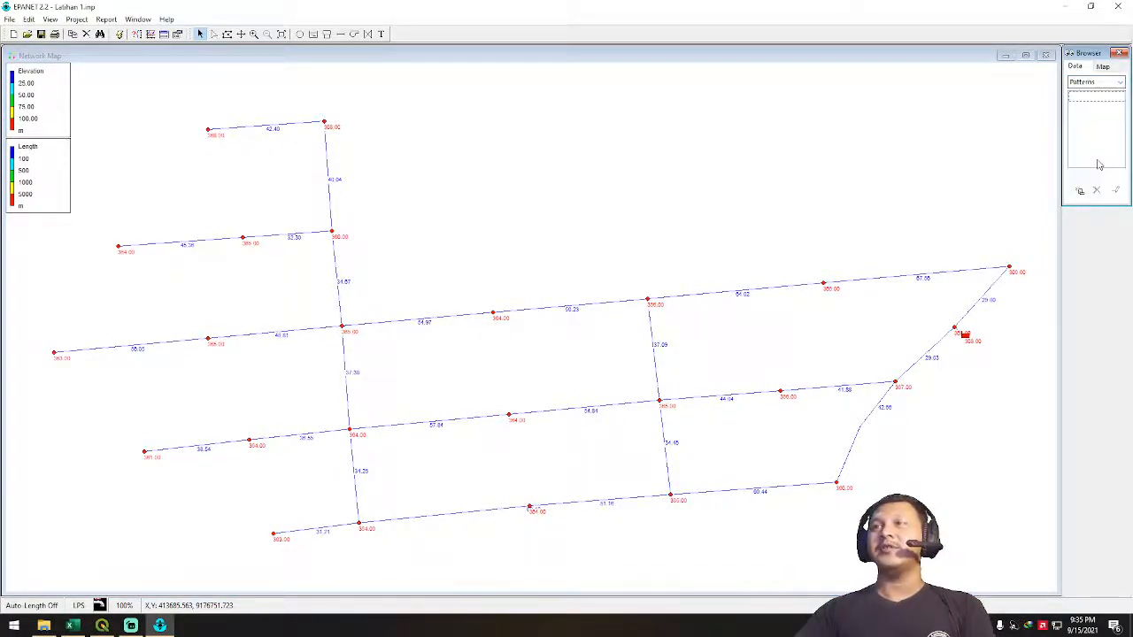
left_click(1082, 192)
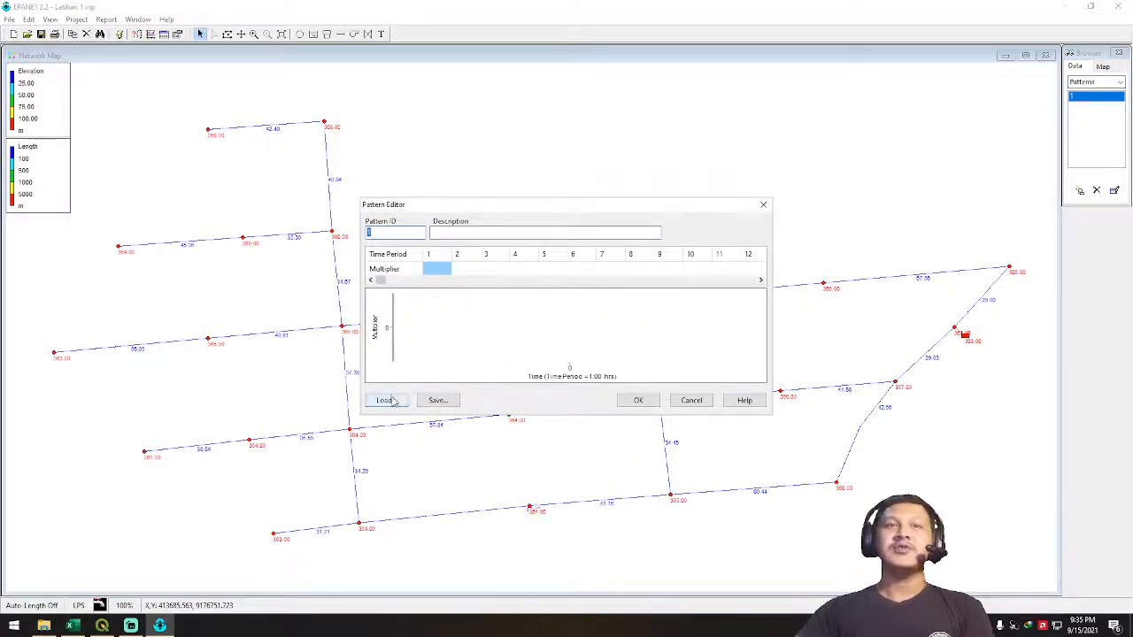
Load Flow Factor.PAT from the 02. Epa folder into the new pattern.
left_click(386, 401)
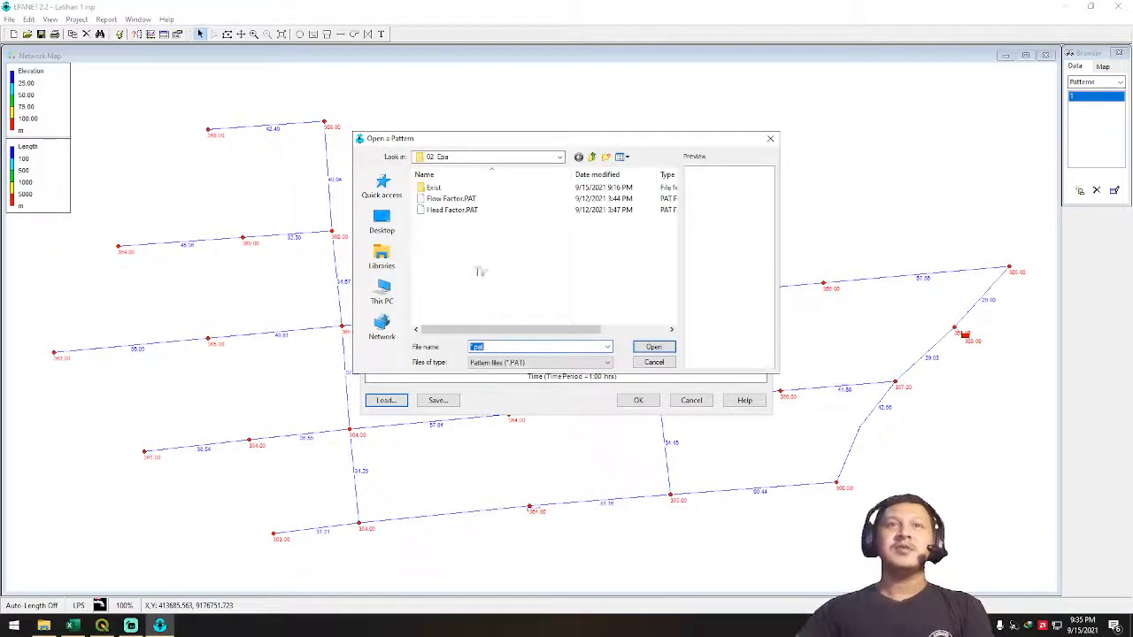
left_click(451, 198)
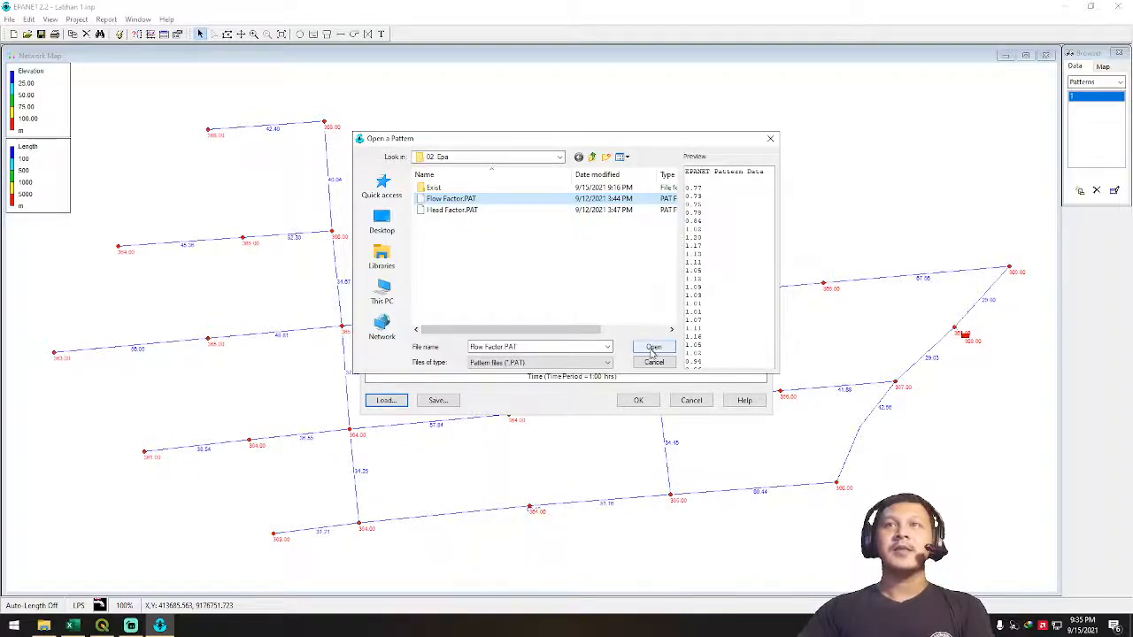
left_click(491, 210)
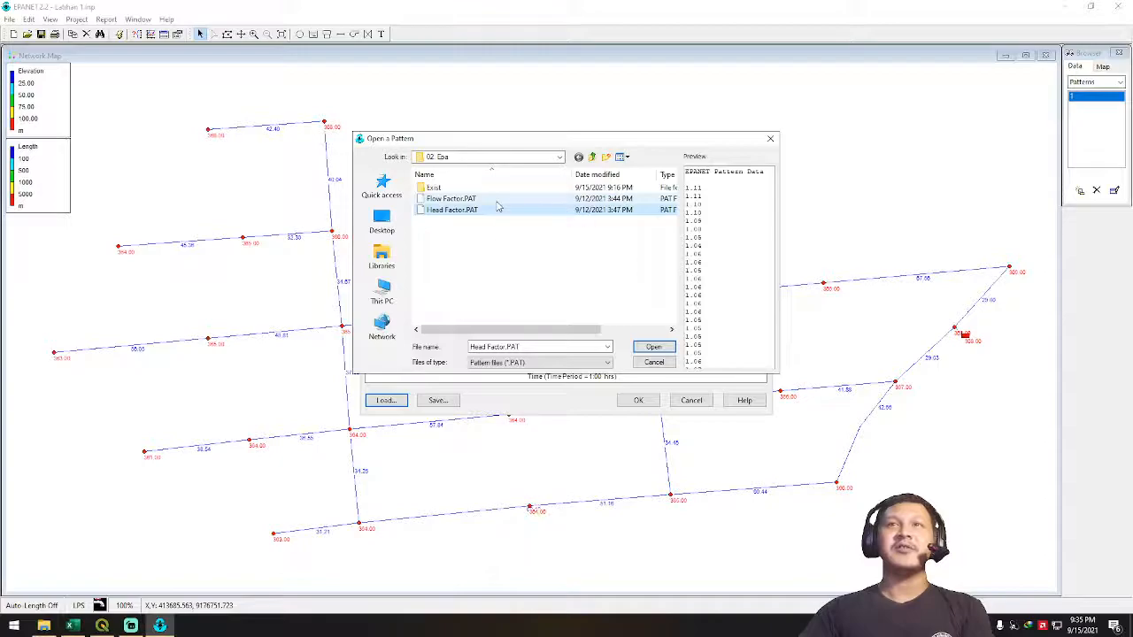
left_click(502, 199)
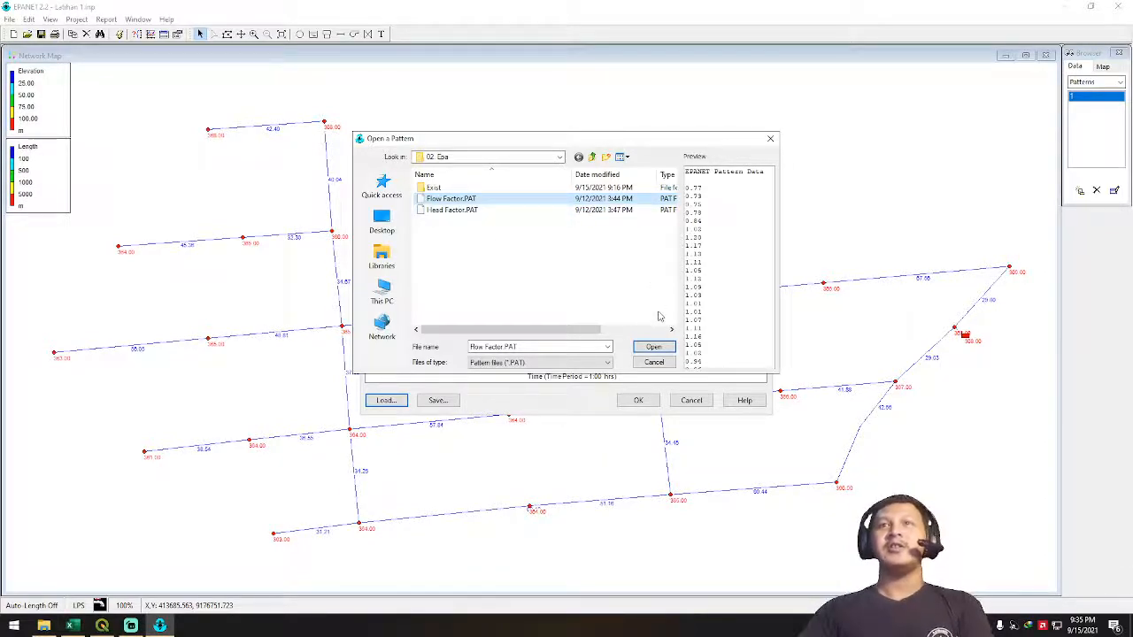
left_click(654, 347)
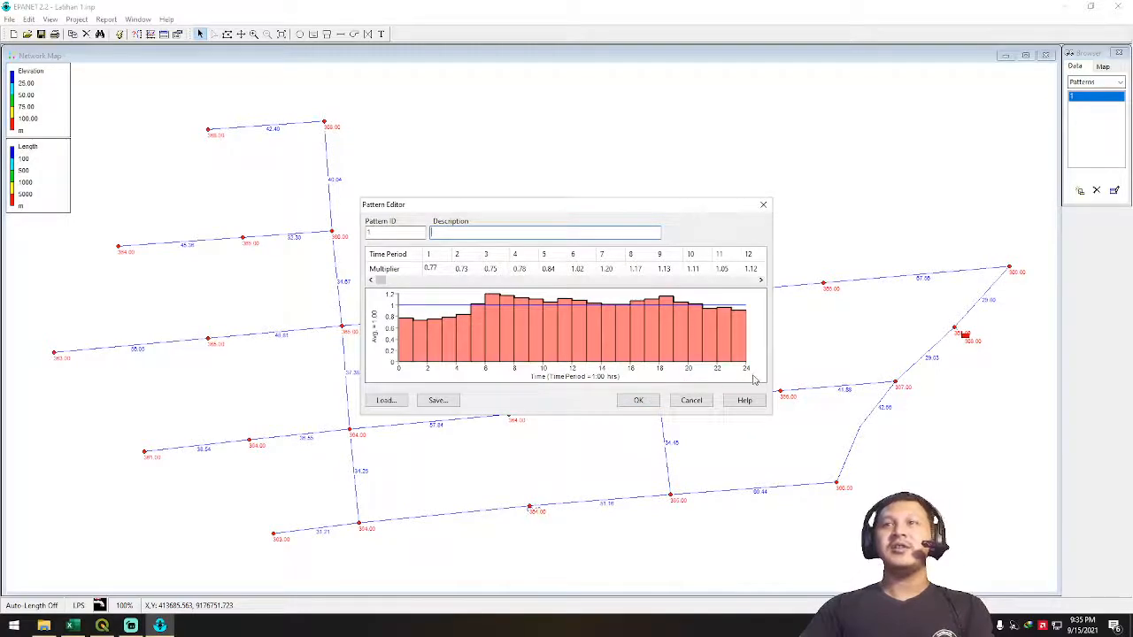
Look through the loaded multipliers across the time periods and accept pattern 1.
left_click(761, 280)
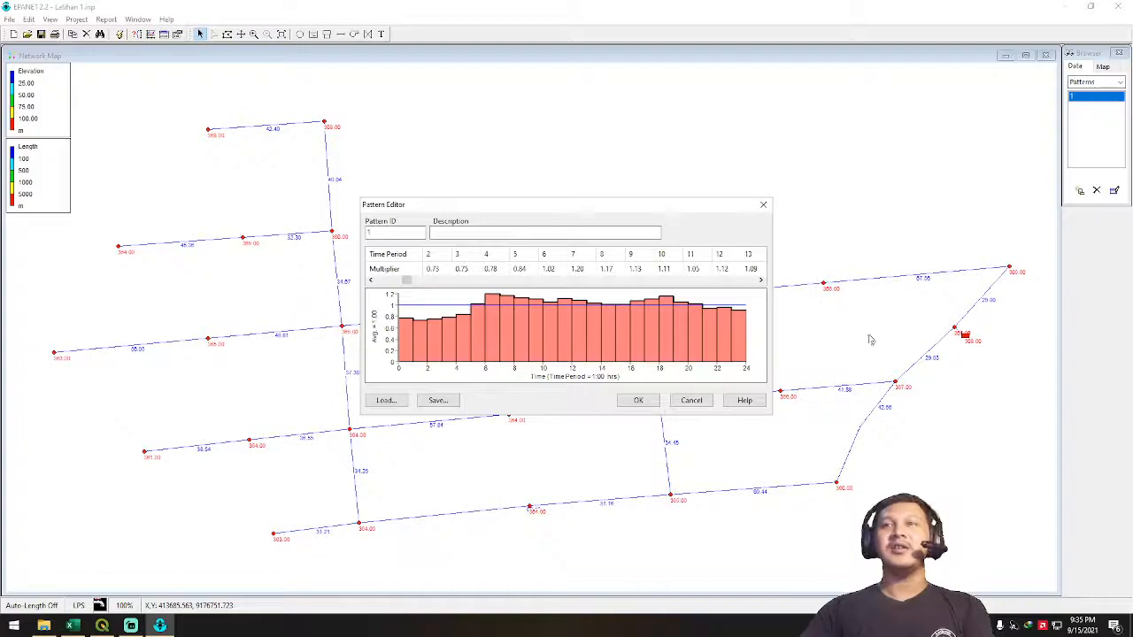
left_click(583, 270)
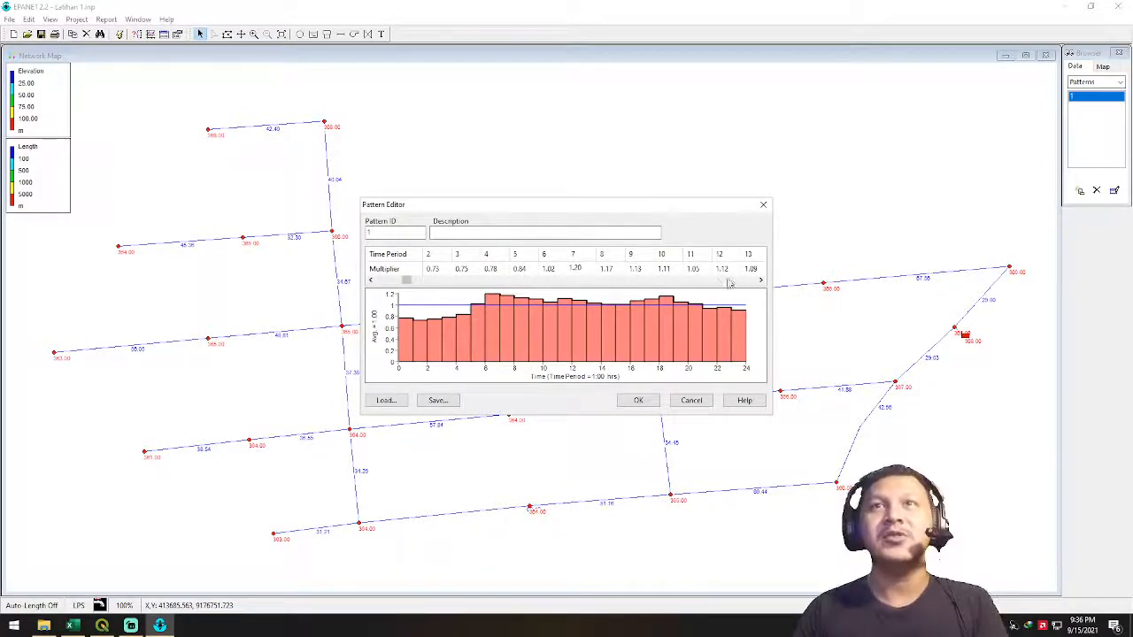
left_click(760, 280)
left_click(760, 280)
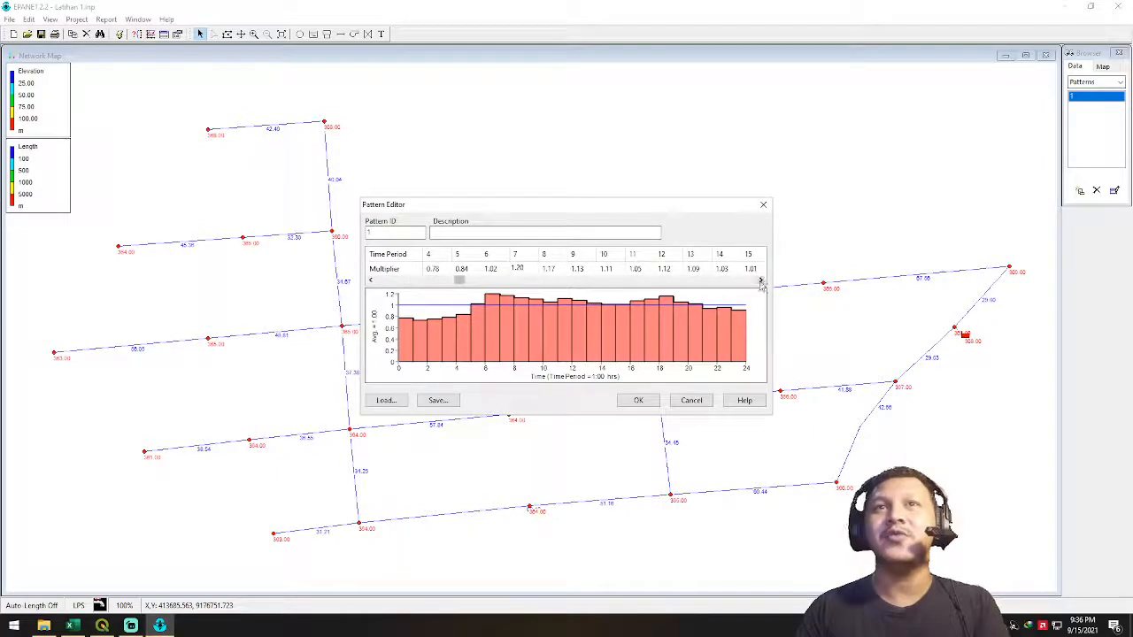
left_click(653, 407)
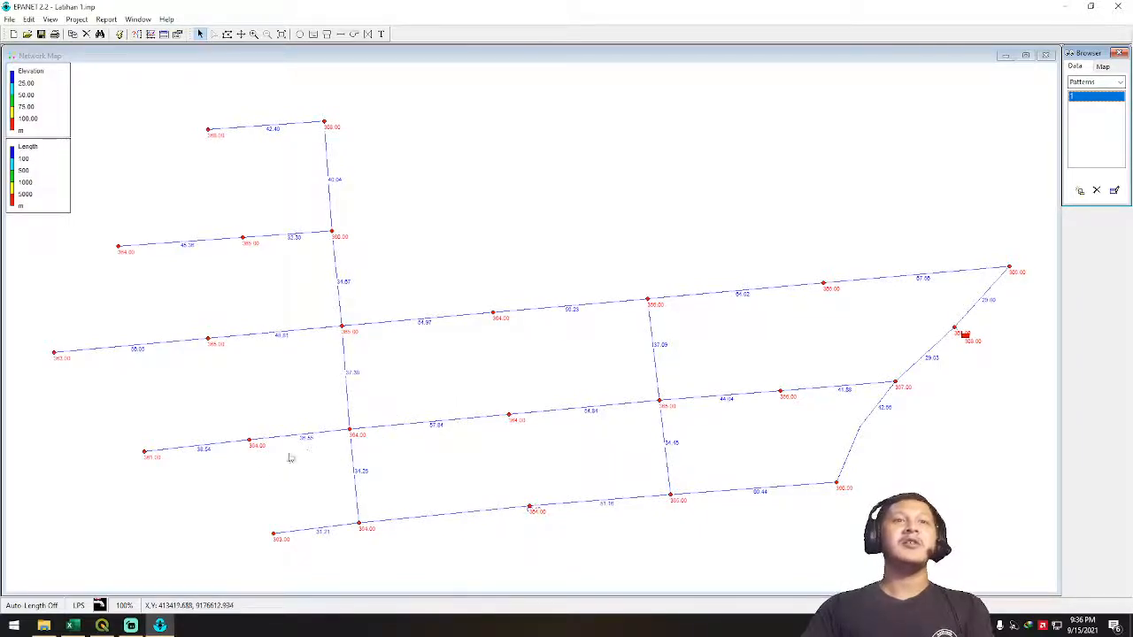
Switch to 03. Epanet Calc.xlsx in Excel and examine the hourly L/dt flow values on the Flow Factor sheet.
left_click(73, 627)
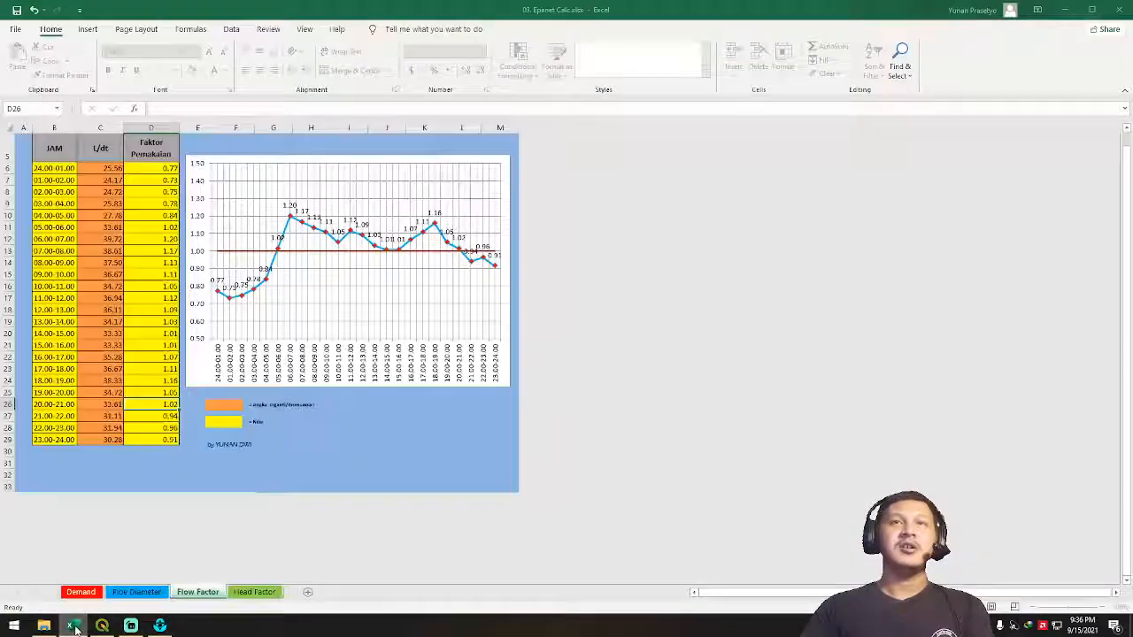
left_click(102, 452)
scroll(76, 400, "up", 2)
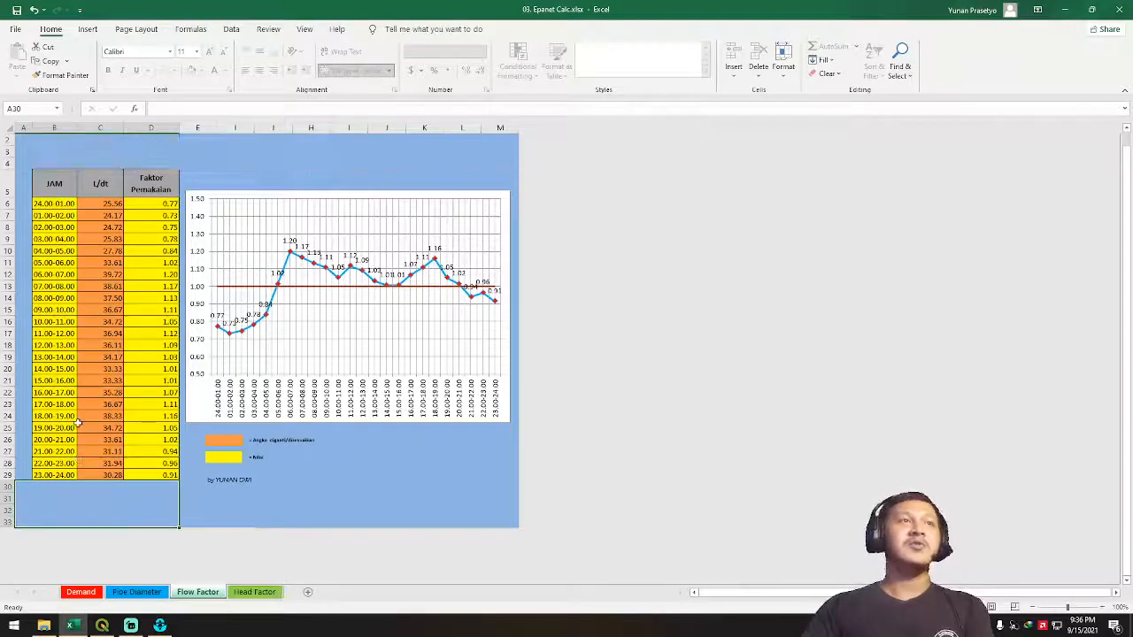
scroll(76, 381, "up", 1, "ctrl")
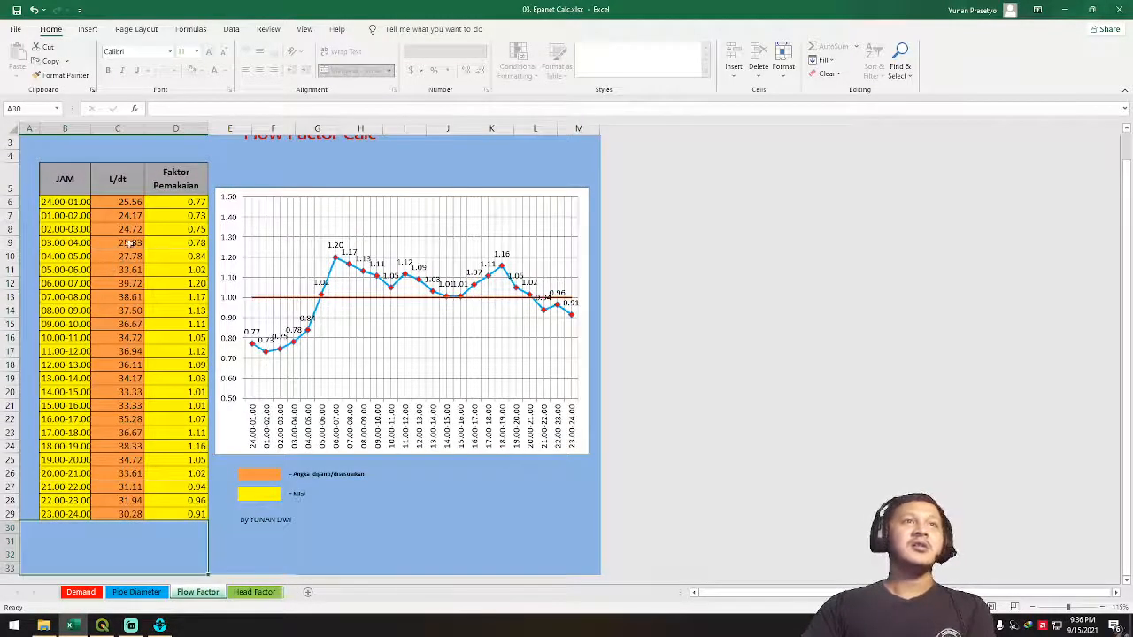
left_click(141, 203)
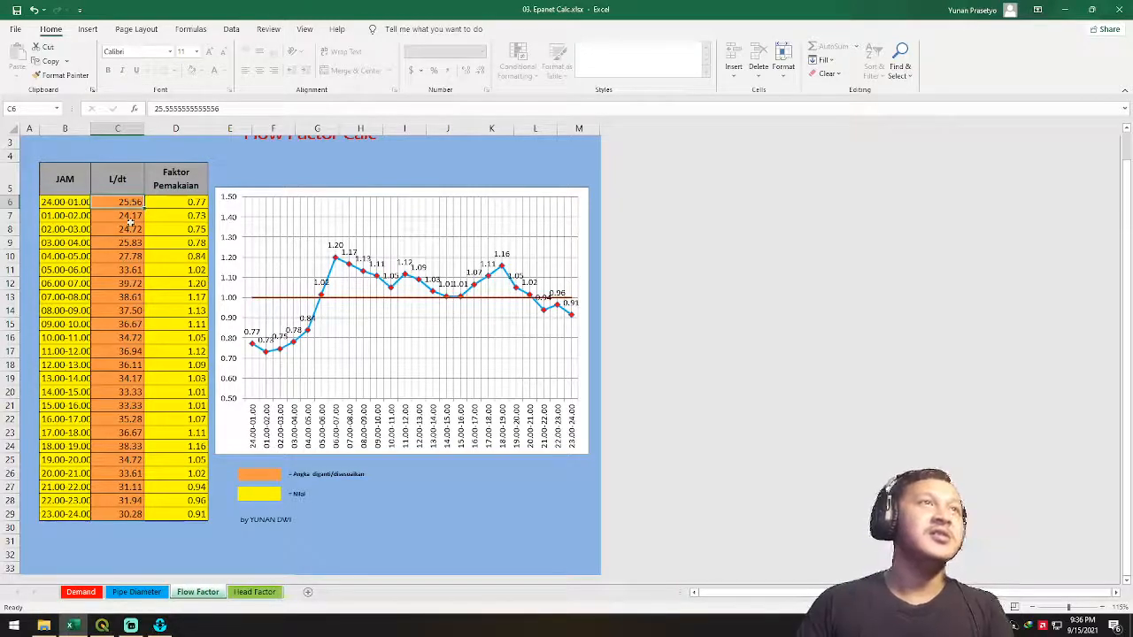
left_click(134, 216)
left_click(135, 201)
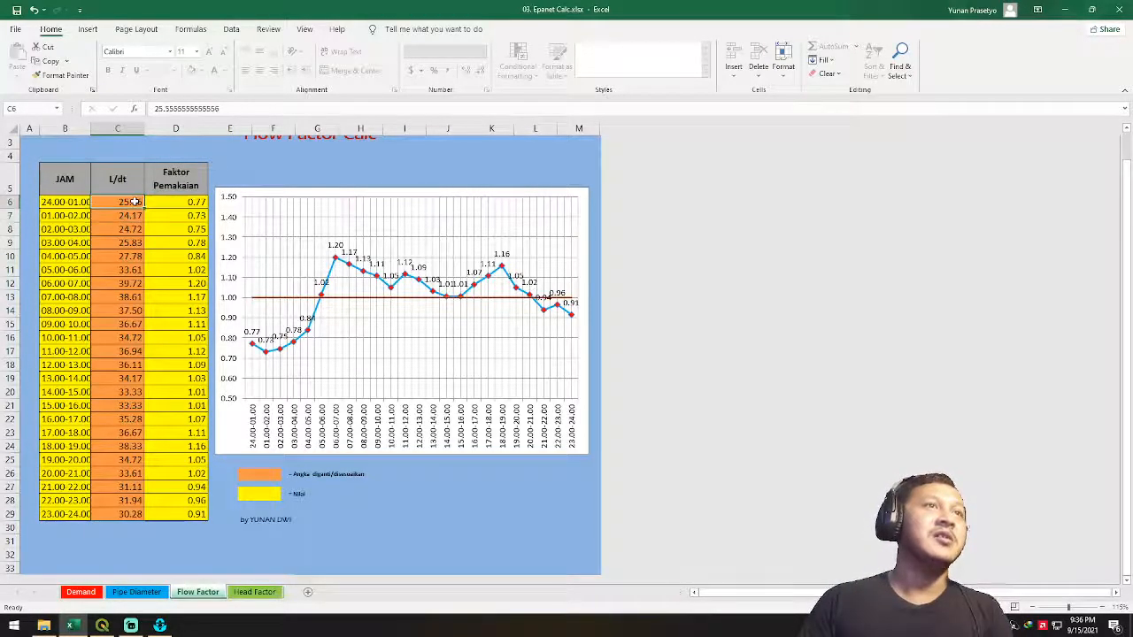
left_click(137, 216)
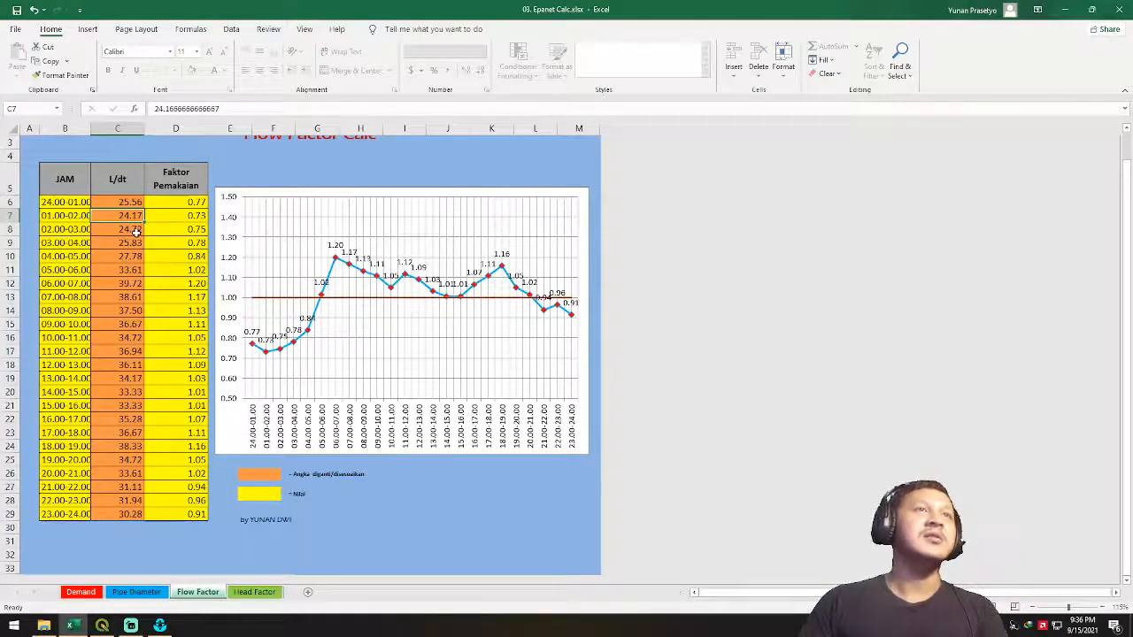
left_click(136, 230)
left_click(135, 204)
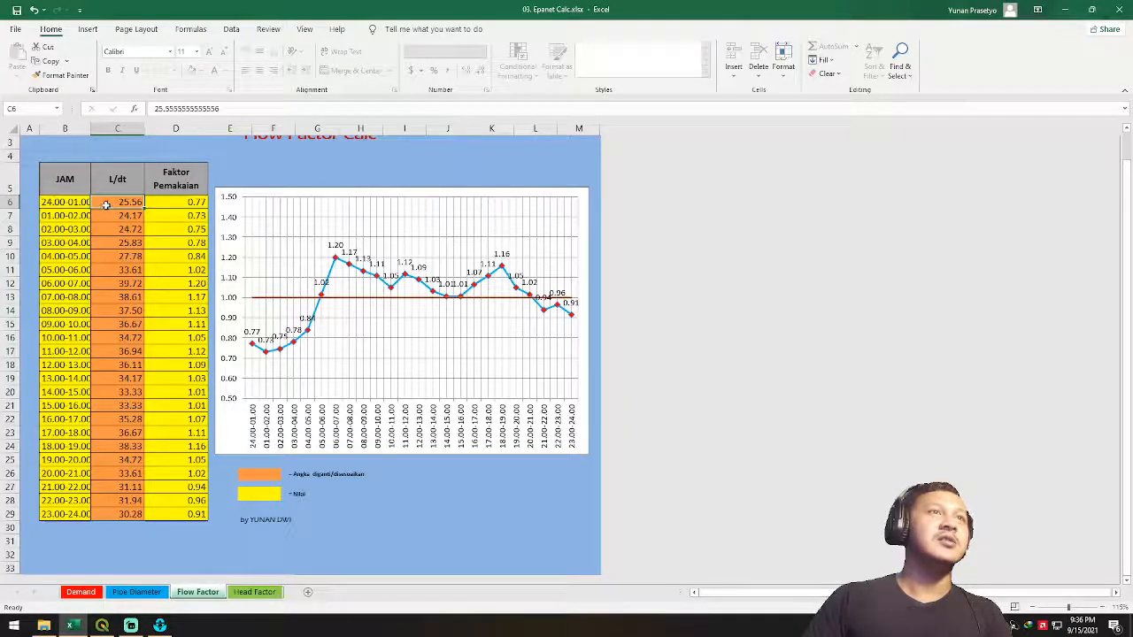
Review the Faktor Pemakaian column for all hours on the Flow Factor sheet.
left_click(175, 202)
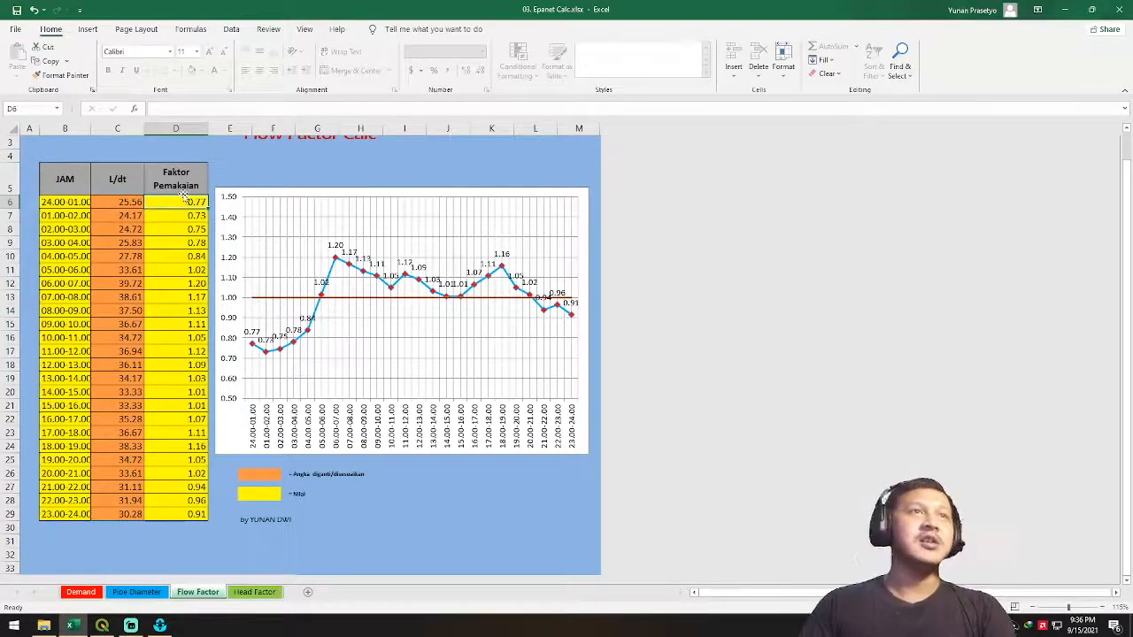
left_click_drag(195, 204, 196, 516)
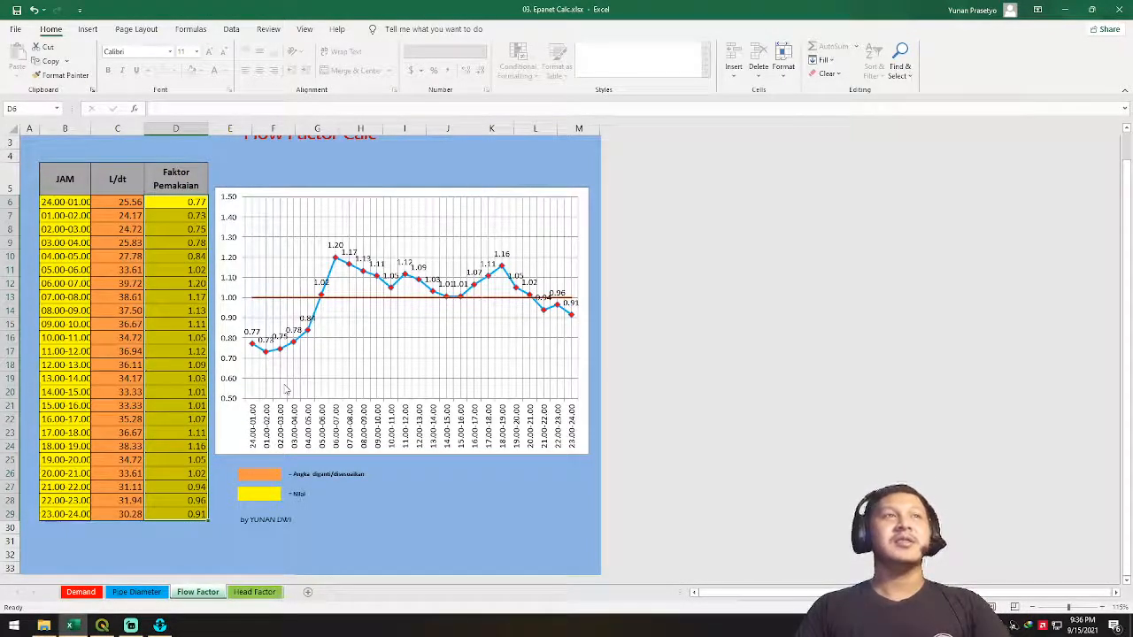
left_click(188, 432)
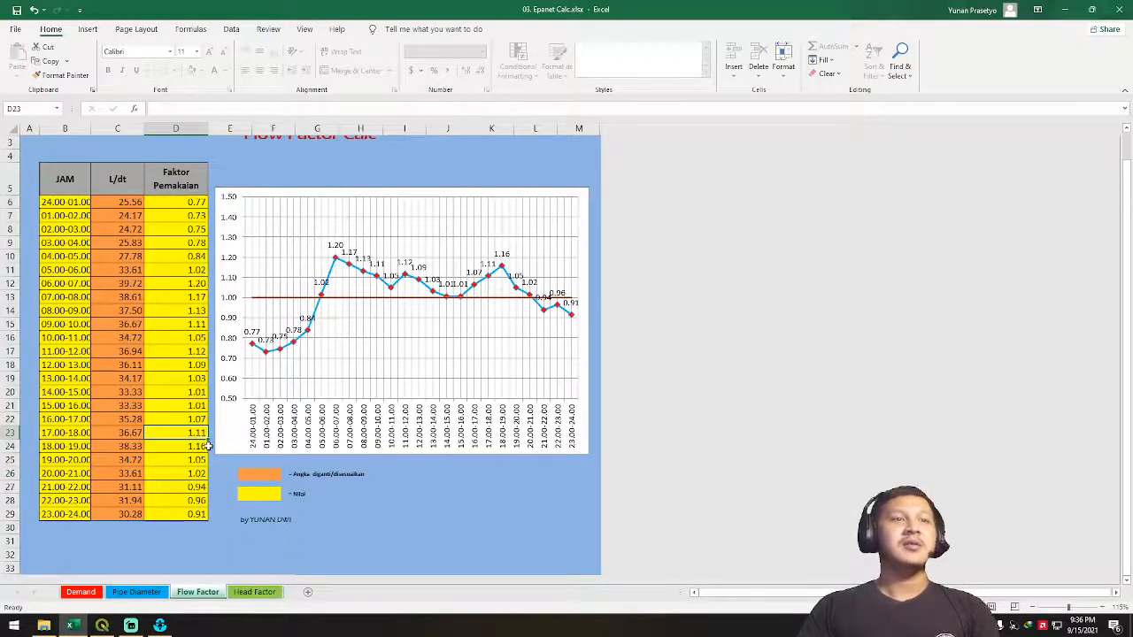
Open the Head Factor sheet and examine its Elevasi column.
left_click(254, 593)
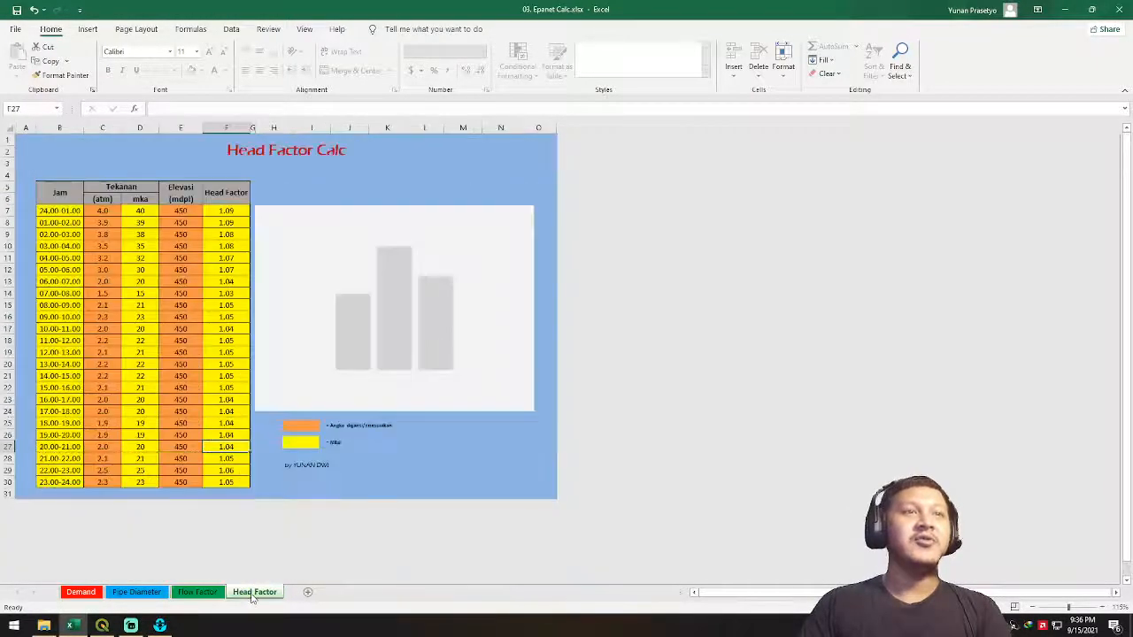
left_click(180, 281)
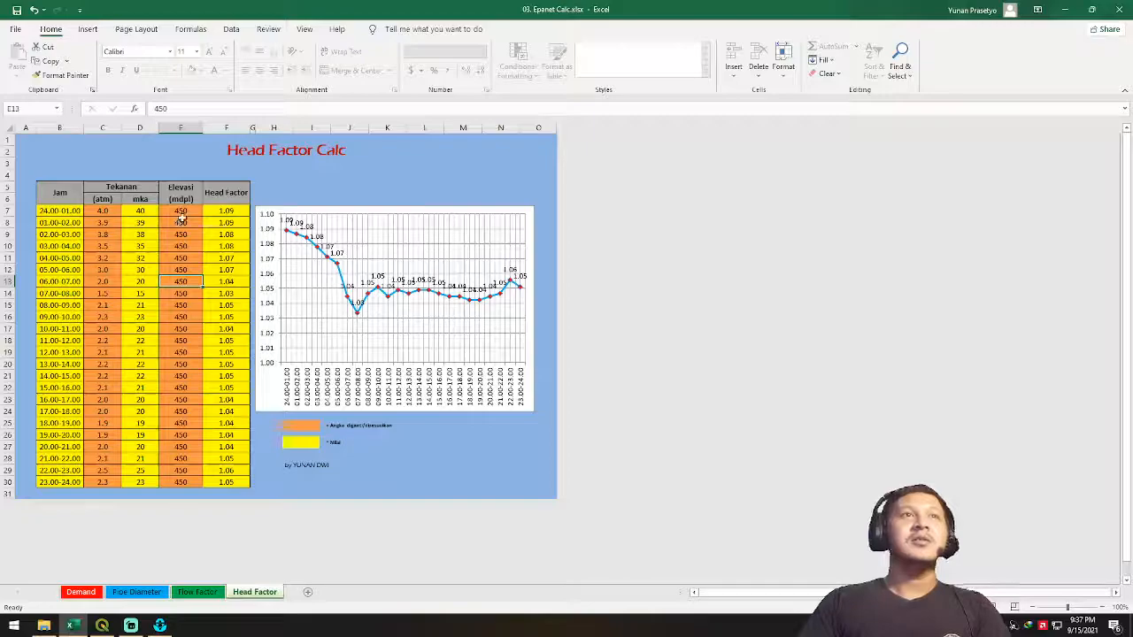
Switch to EPANET and inspect the Head Pattern property of reservoir R1.
left_click(159, 626)
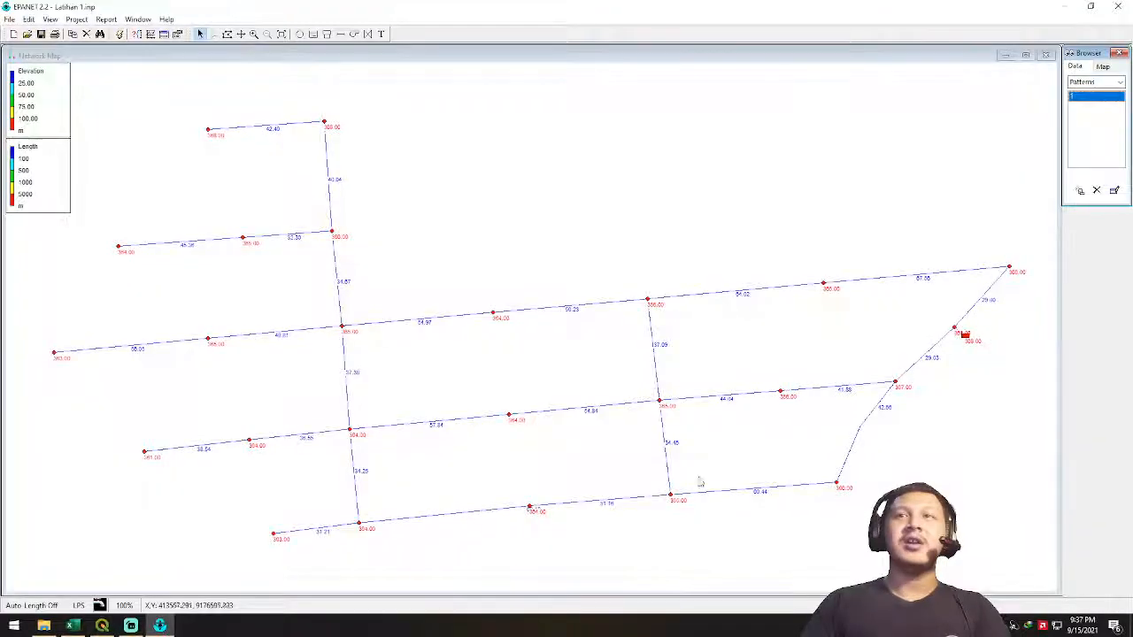
left_click(965, 336)
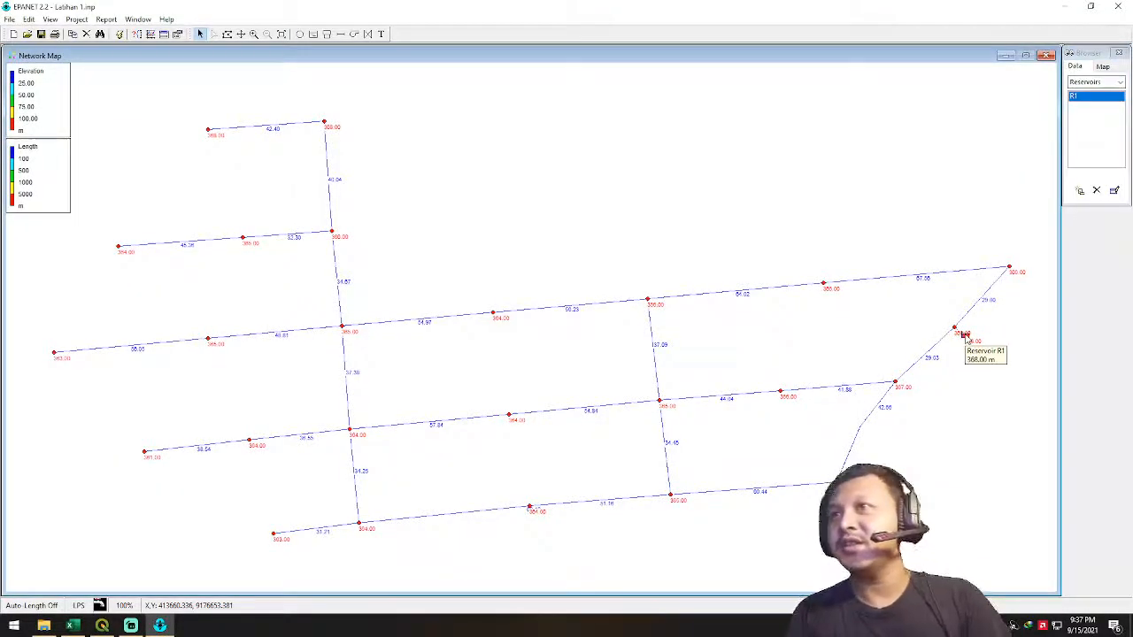
double_click(965, 336)
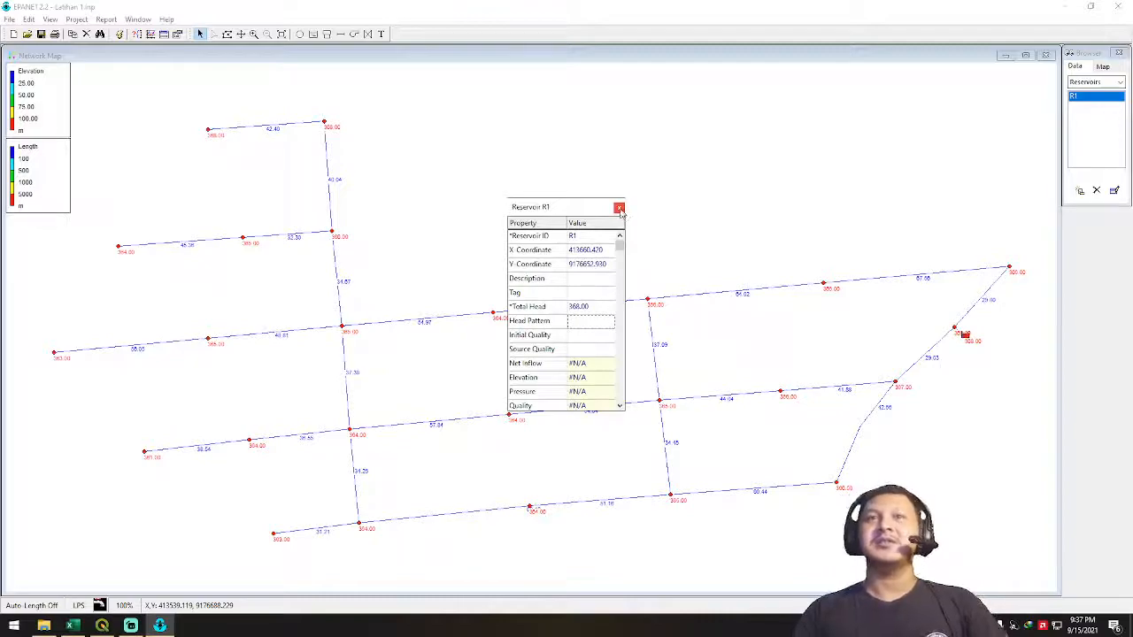
left_click(598, 322)
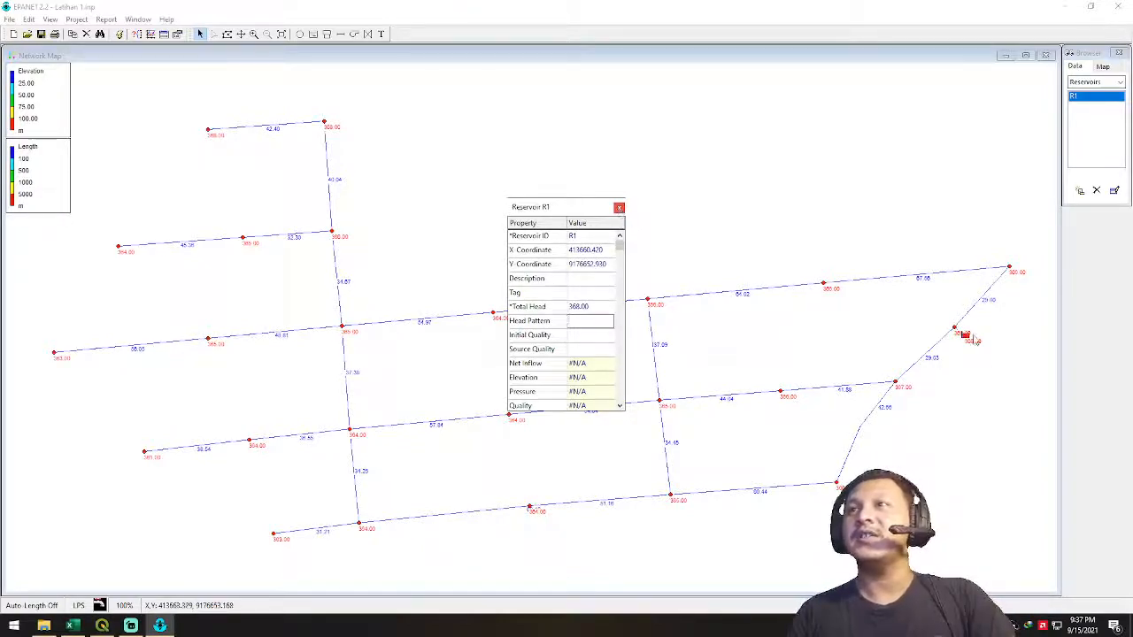
mouse_move(968, 344)
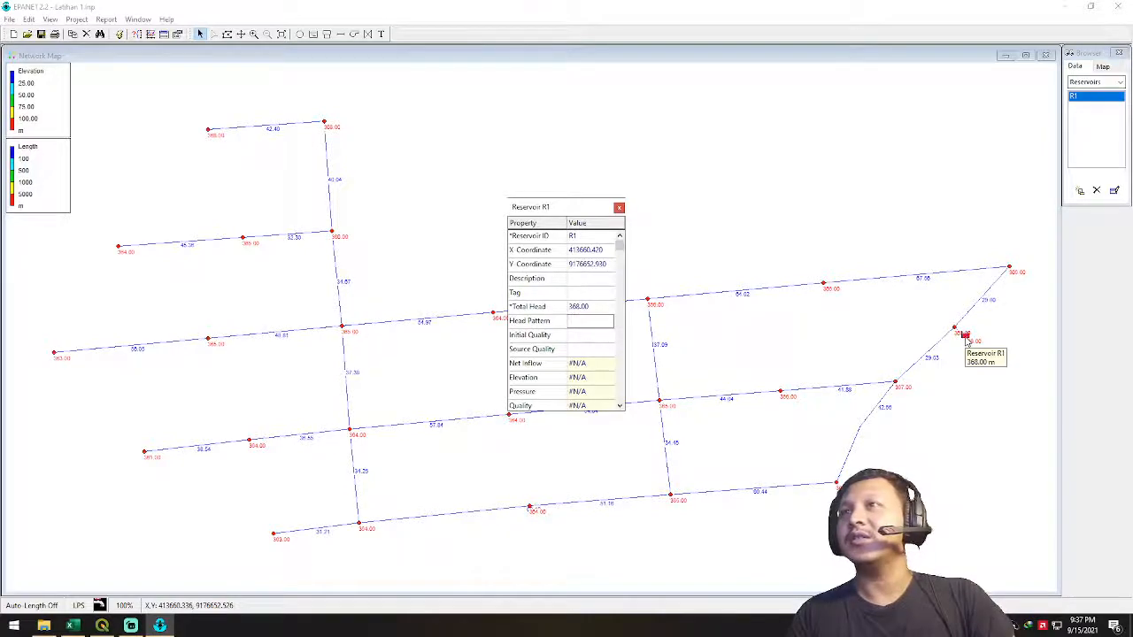
left_click(619, 210)
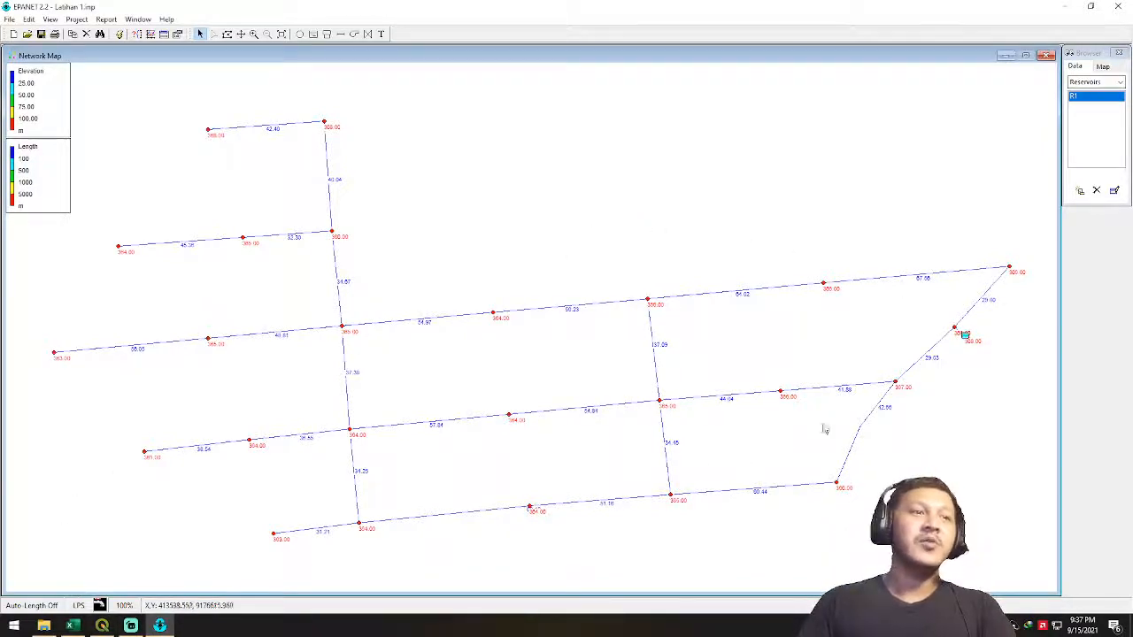
Reopen the properties of reservoir R1 and check its Total Head value.
double_click(965, 336)
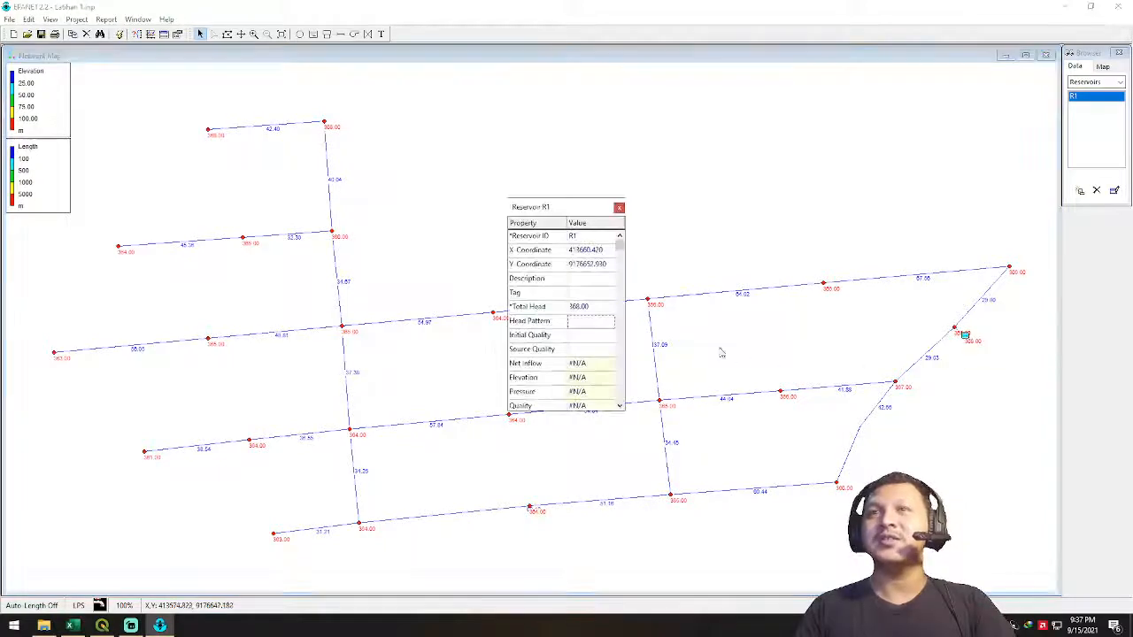
left_click(586, 306)
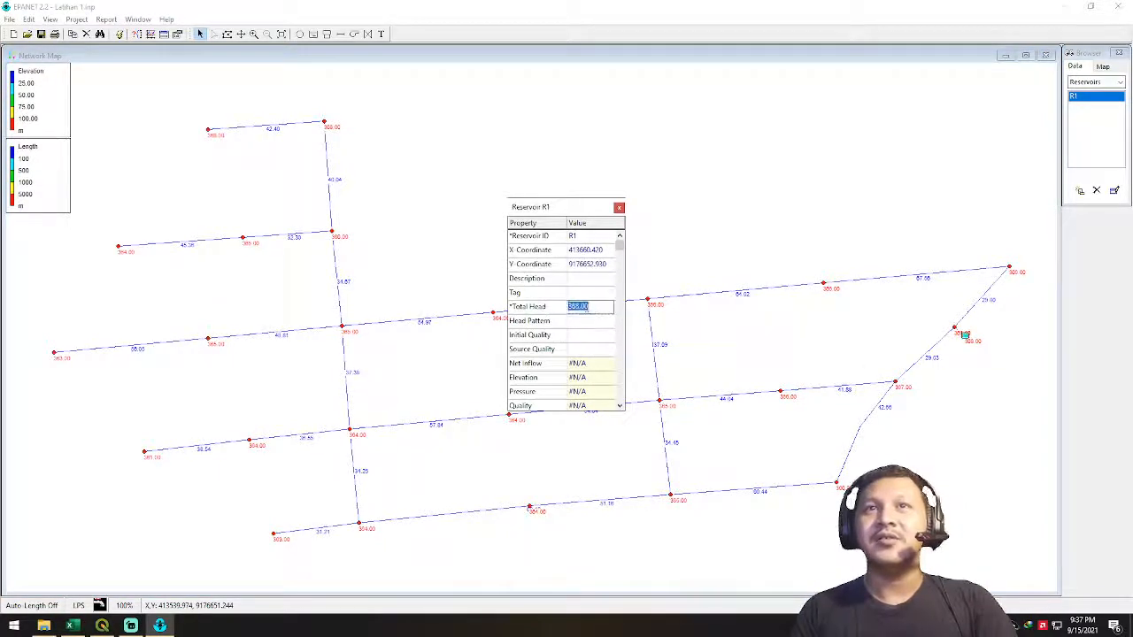
left_click_drag(586, 307, 552, 312)
left_click(619, 207)
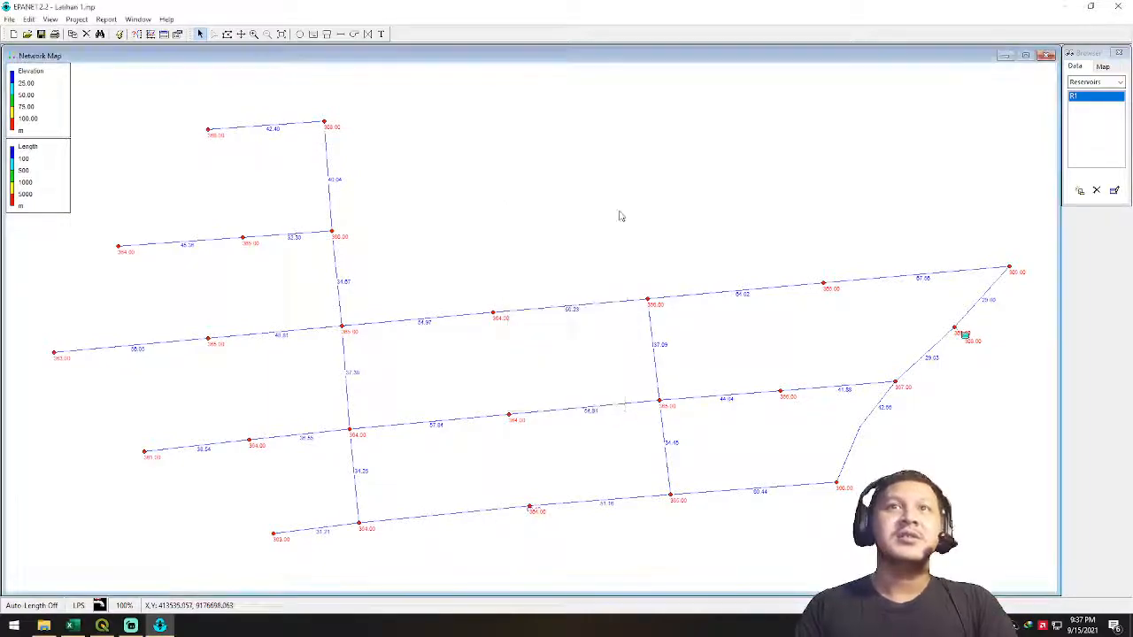
Switch to 03. Epanet Calc.xlsx in Excel and set the Elevasi value to 368 for all hours on the Head Factor sheet.
left_click(72, 626)
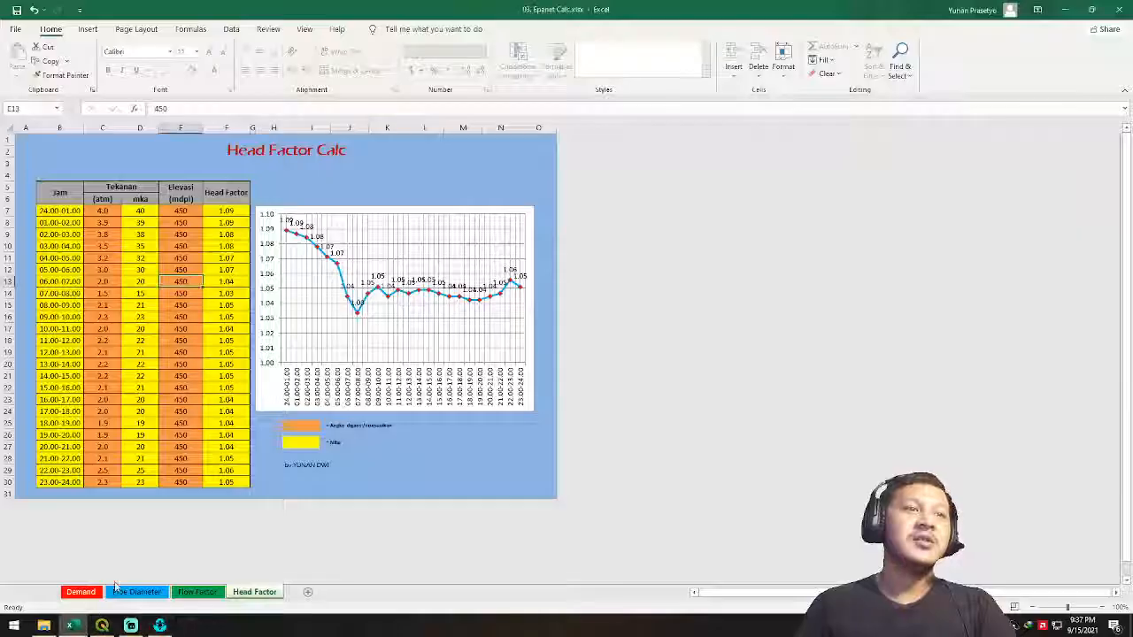
left_click(188, 211)
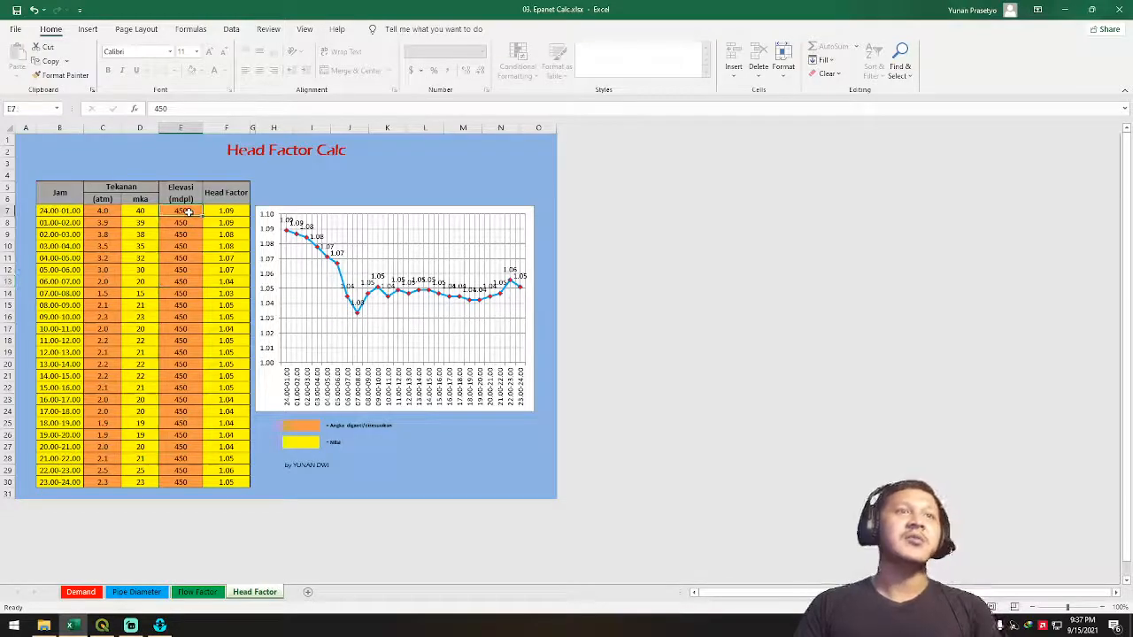
type("368")
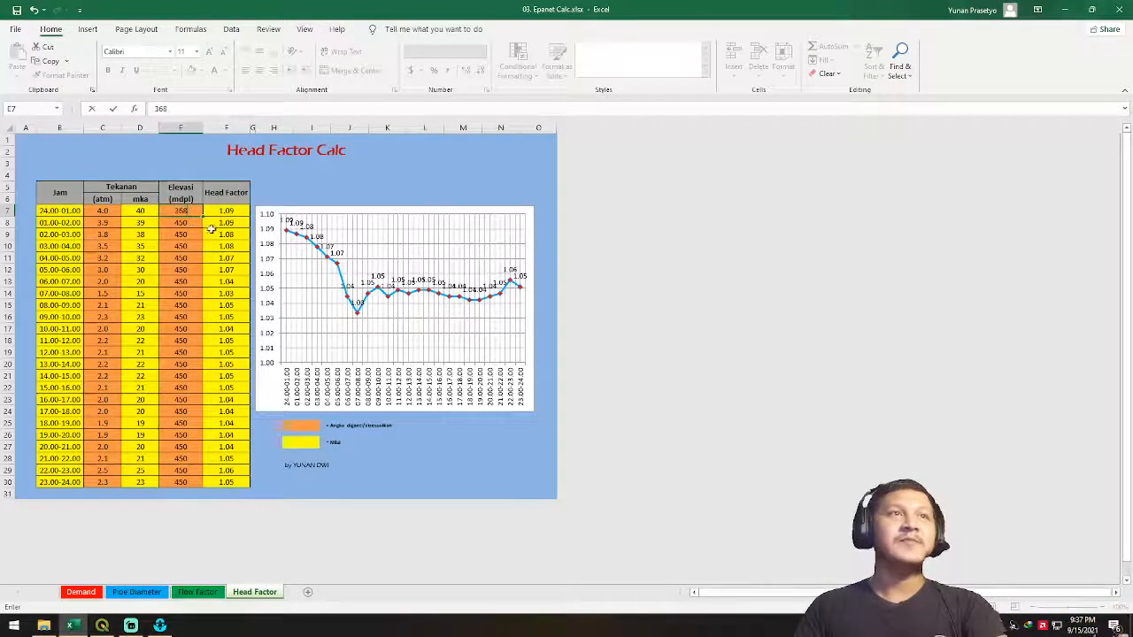
left_click(197, 210)
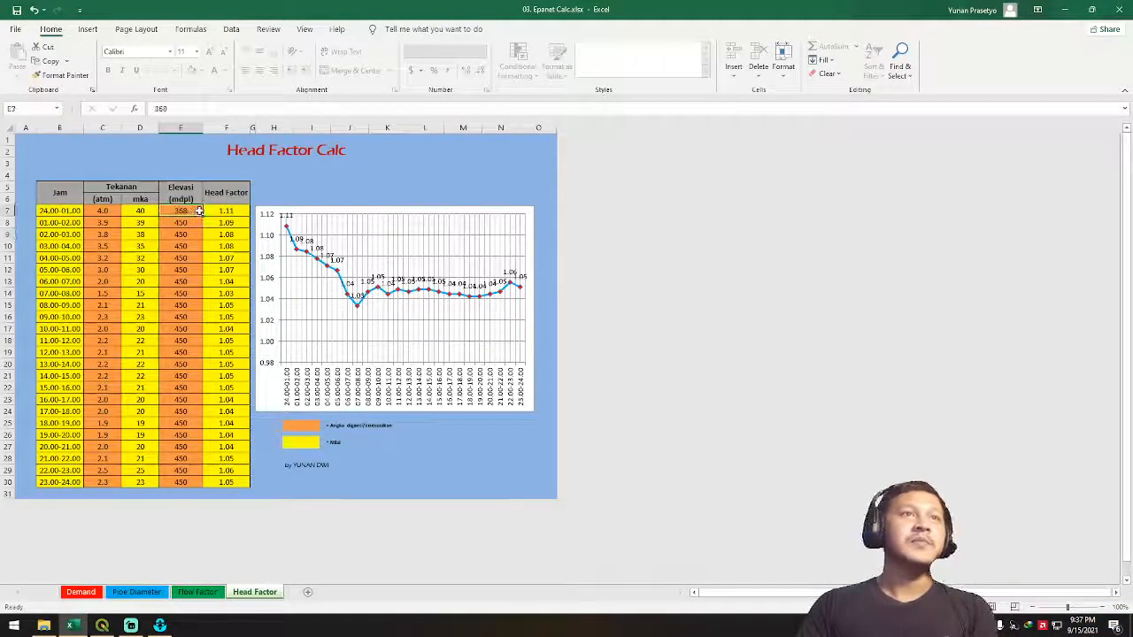
left_click_drag(199, 211, 184, 483)
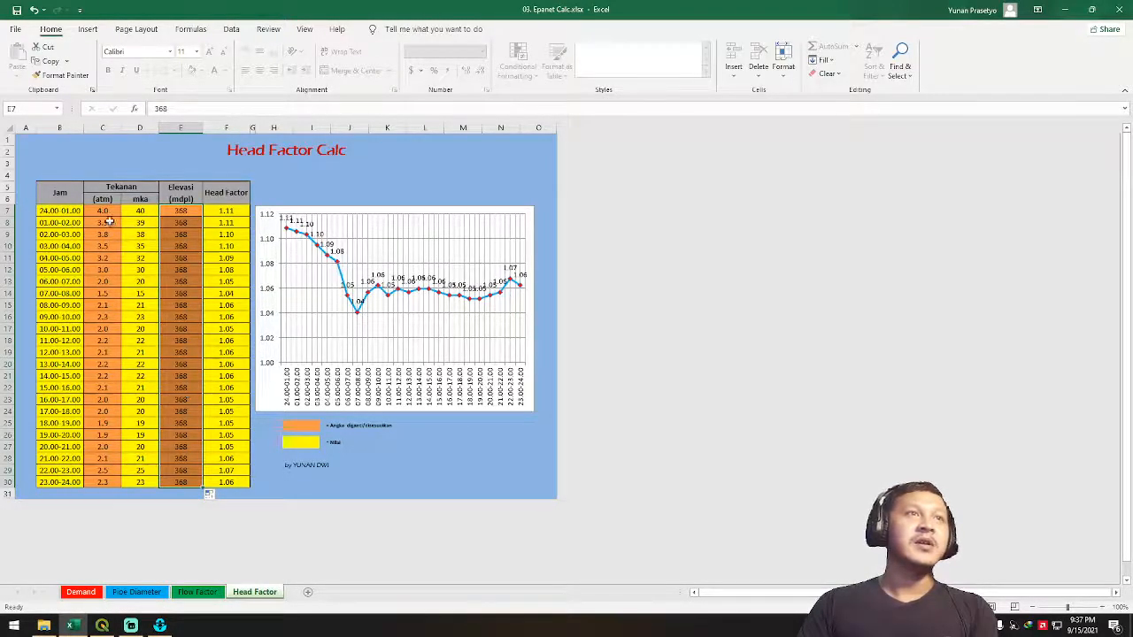
Review the hourly Tekanan (atm) and Head Factor columns on the Head Factor sheet.
left_click_drag(109, 212, 108, 481)
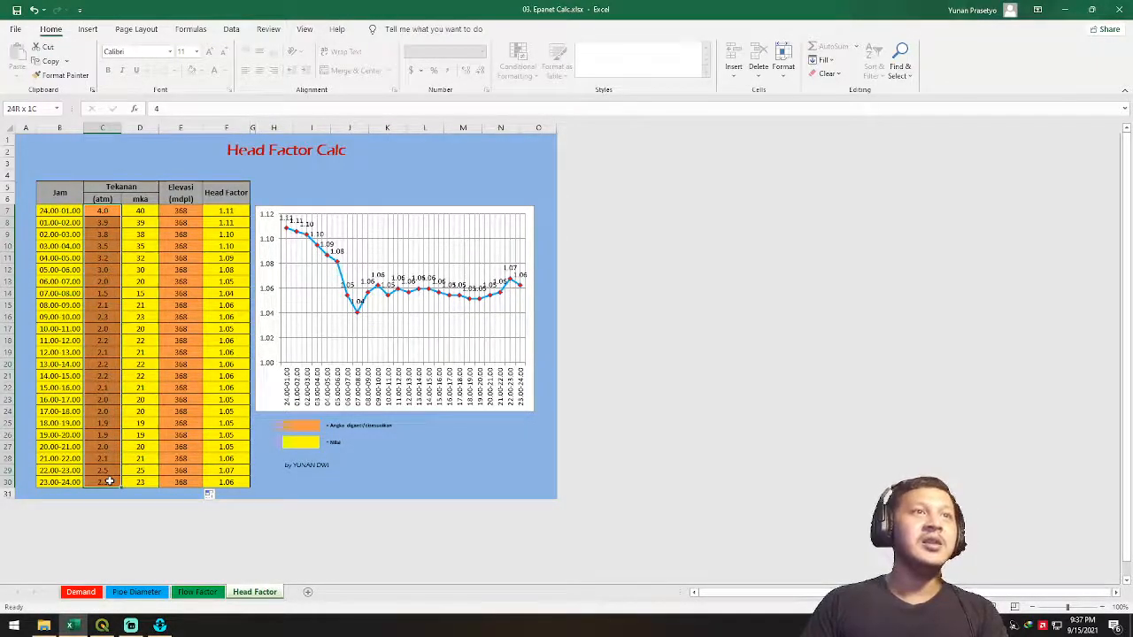
left_click_drag(109, 481, 109, 482)
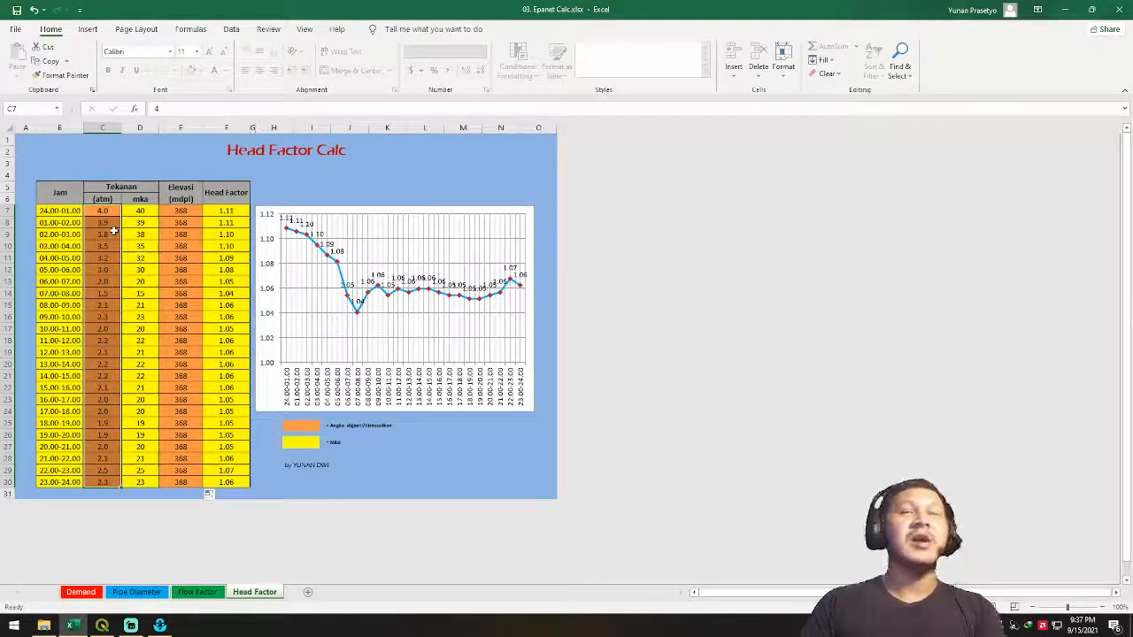
left_click_drag(225, 212, 227, 482)
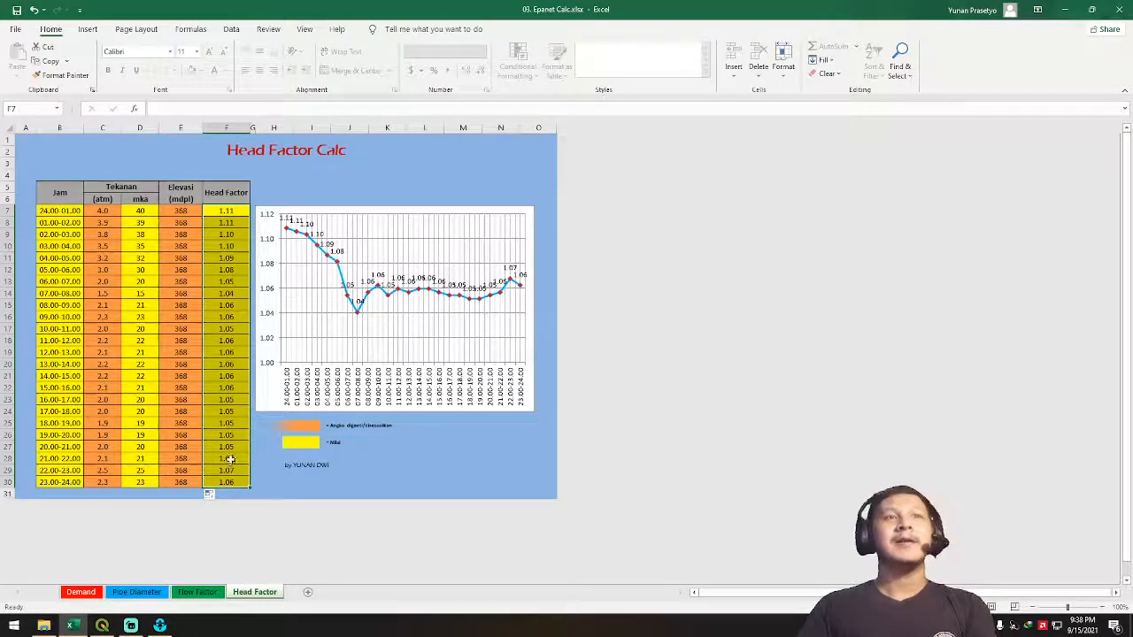
Switch to EPANET and review the multipliers of pattern 1 across its time periods.
left_click(161, 625)
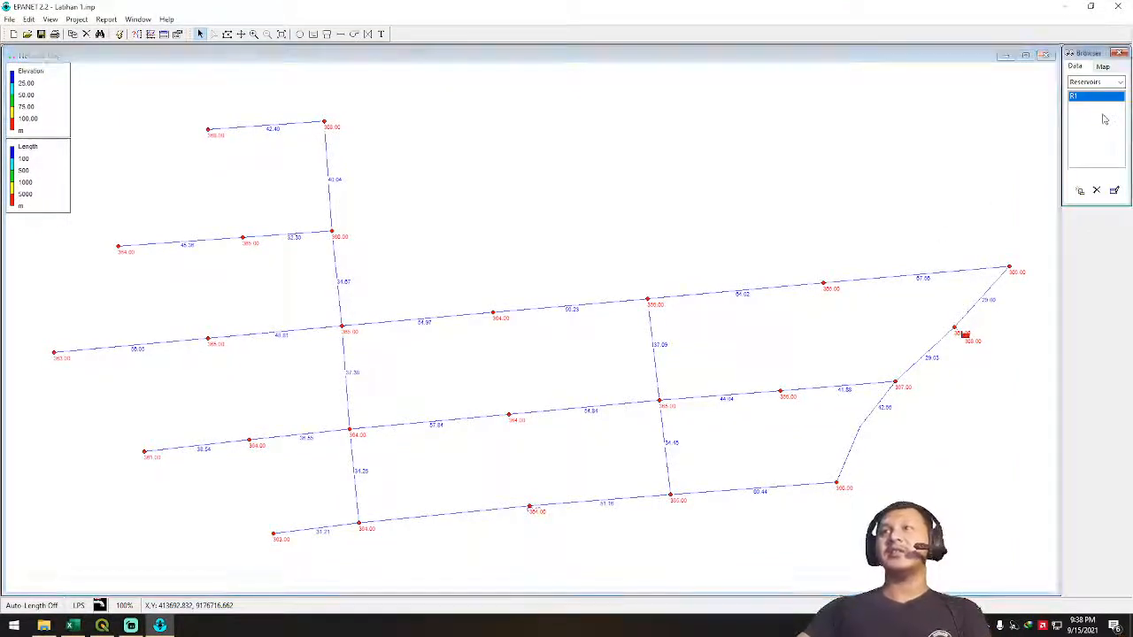
left_click(1118, 82)
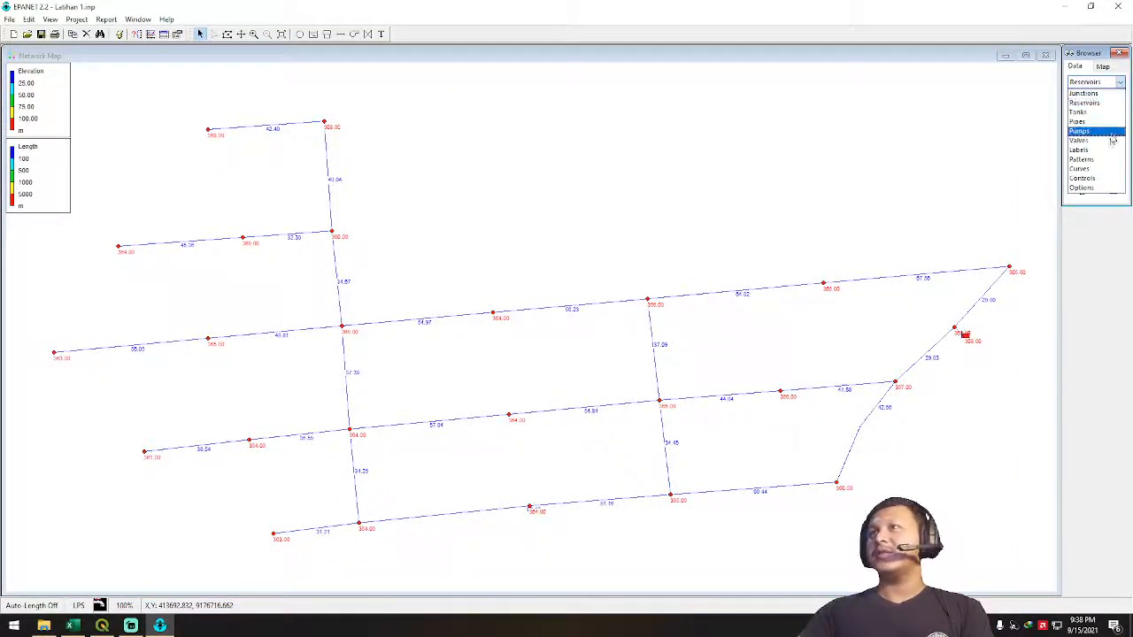
left_click(1108, 159)
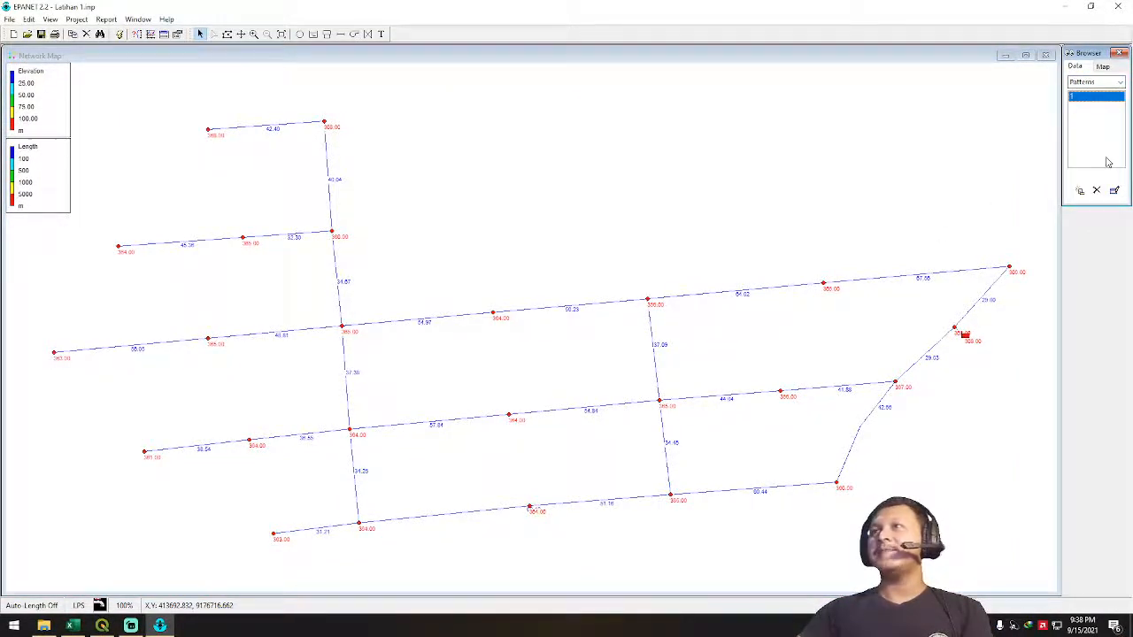
double_click(1083, 100)
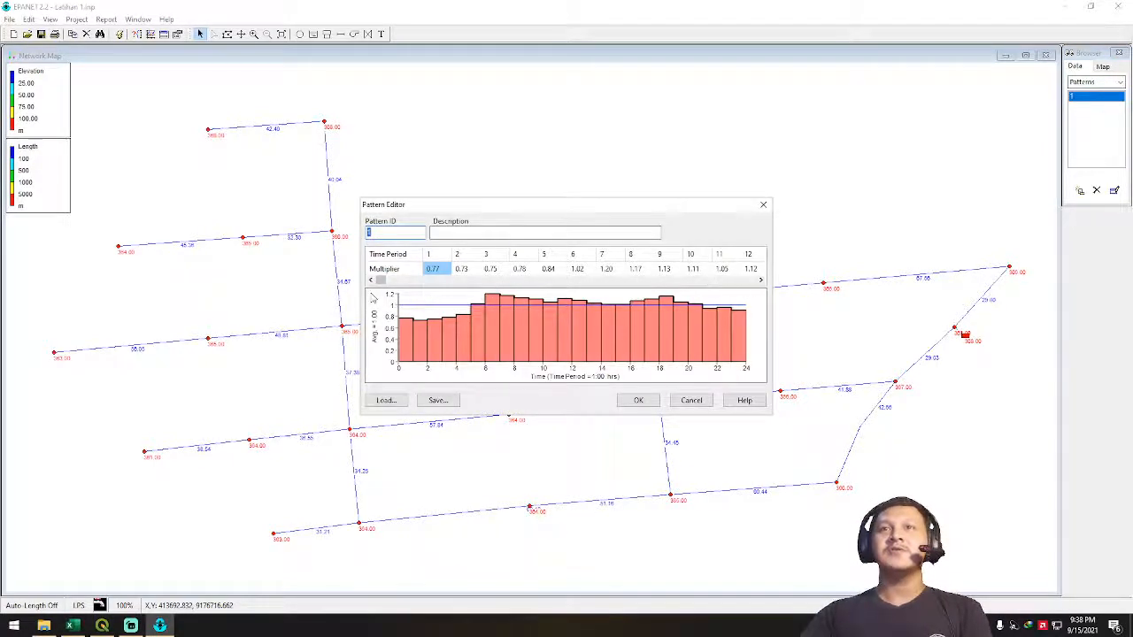
left_click_drag(380, 280, 484, 285)
left_click(760, 280)
left_click(760, 280)
left_click(760, 280)
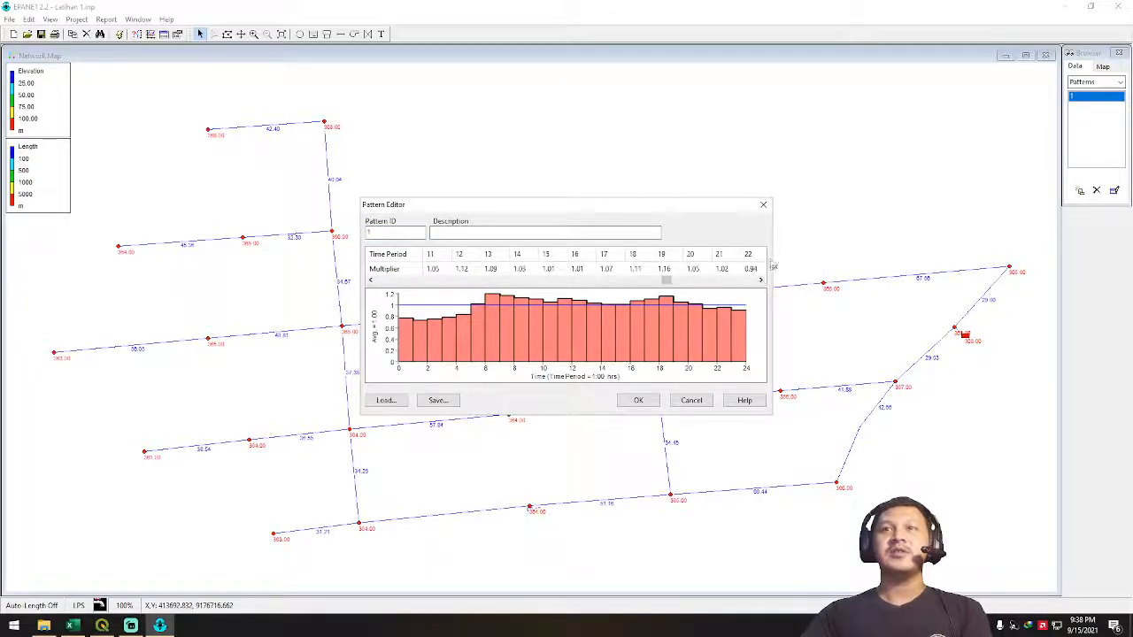
left_click(638, 401)
Add a second time pattern, load Head Factor.PAT from the 02. Epa folder into it, and accept it.
left_click(1082, 191)
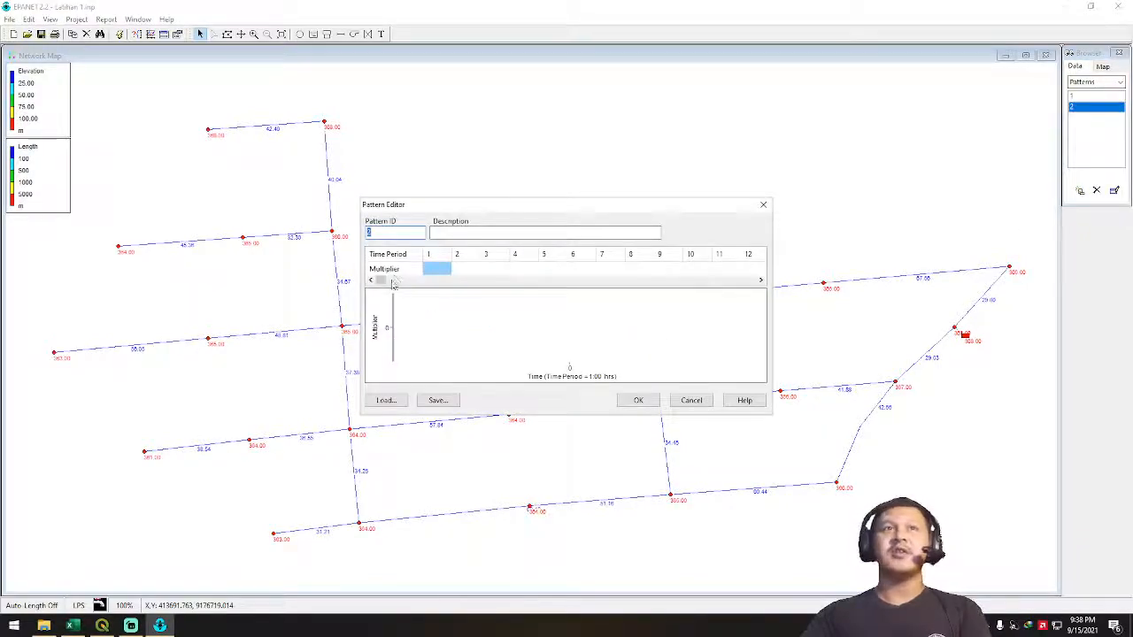
left_click(386, 401)
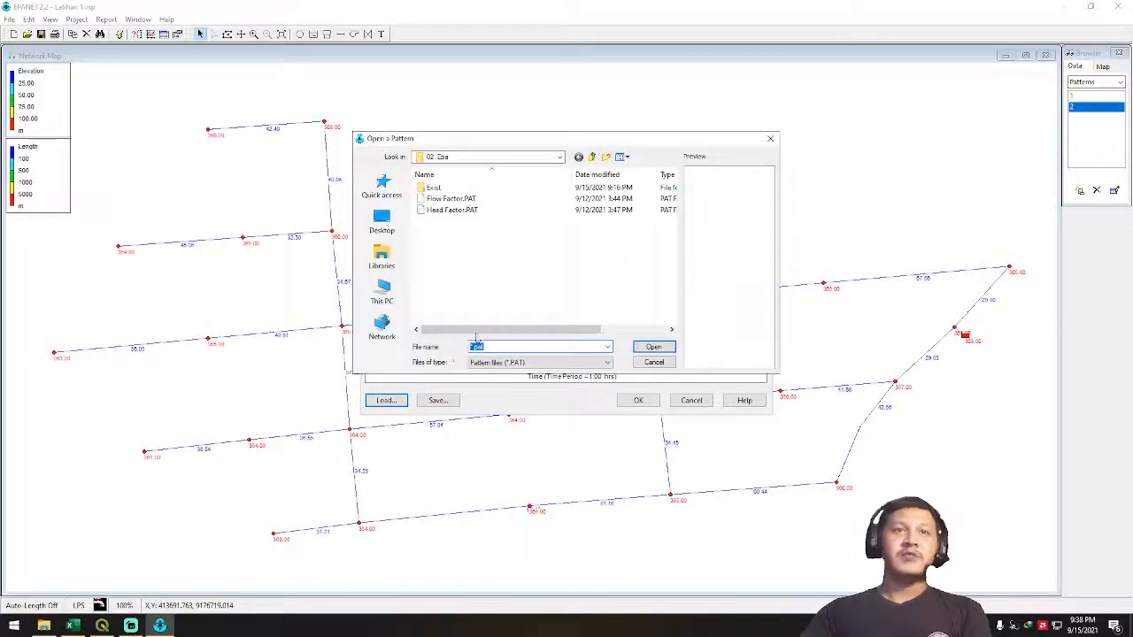
left_click(493, 212)
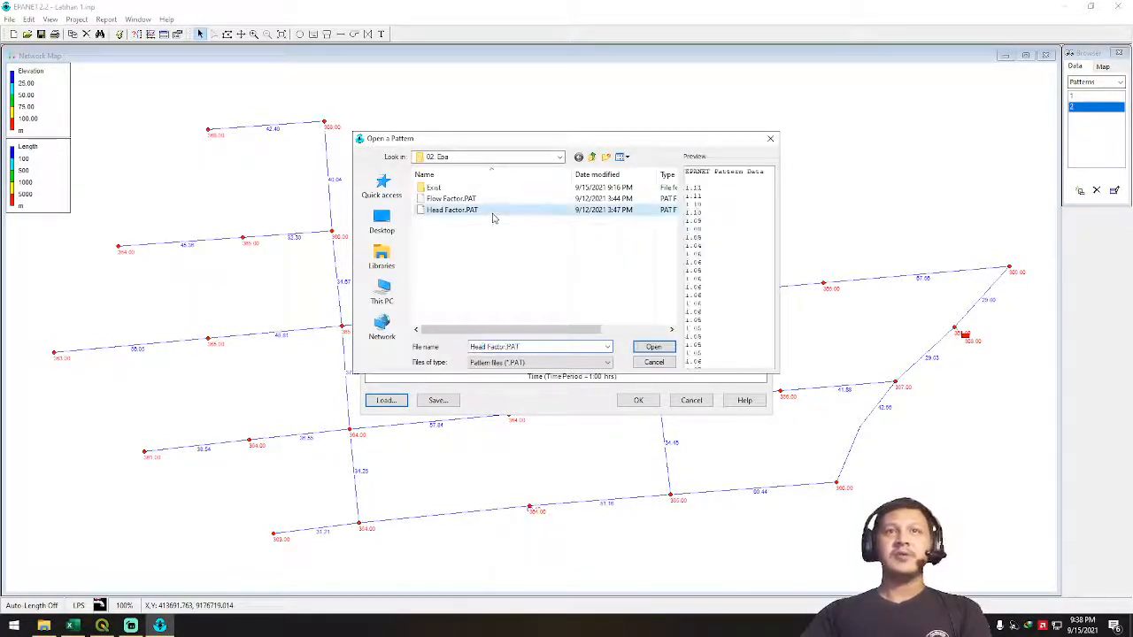
left_click(653, 347)
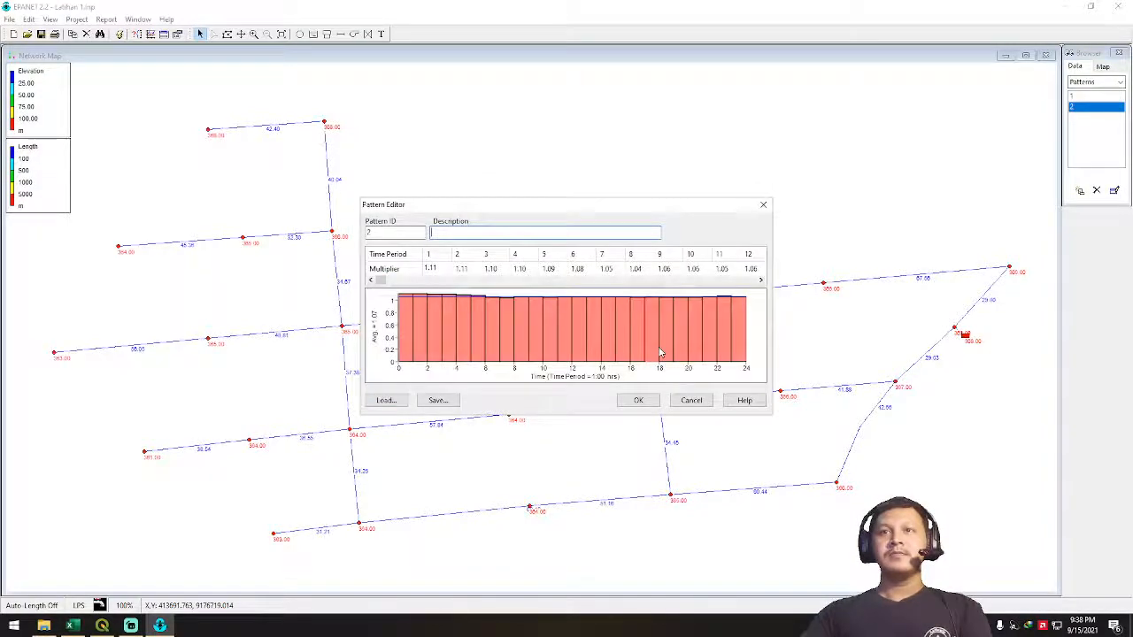
left_click(637, 402)
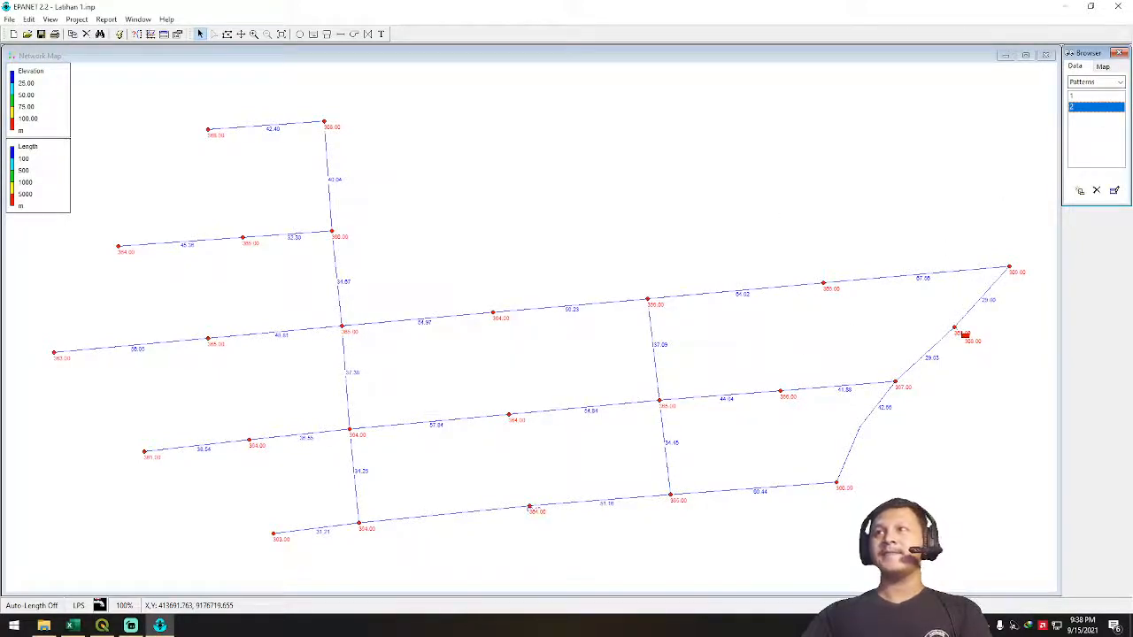
Set the Total Duration in the Times options to 24 hours.
left_click(1120, 81)
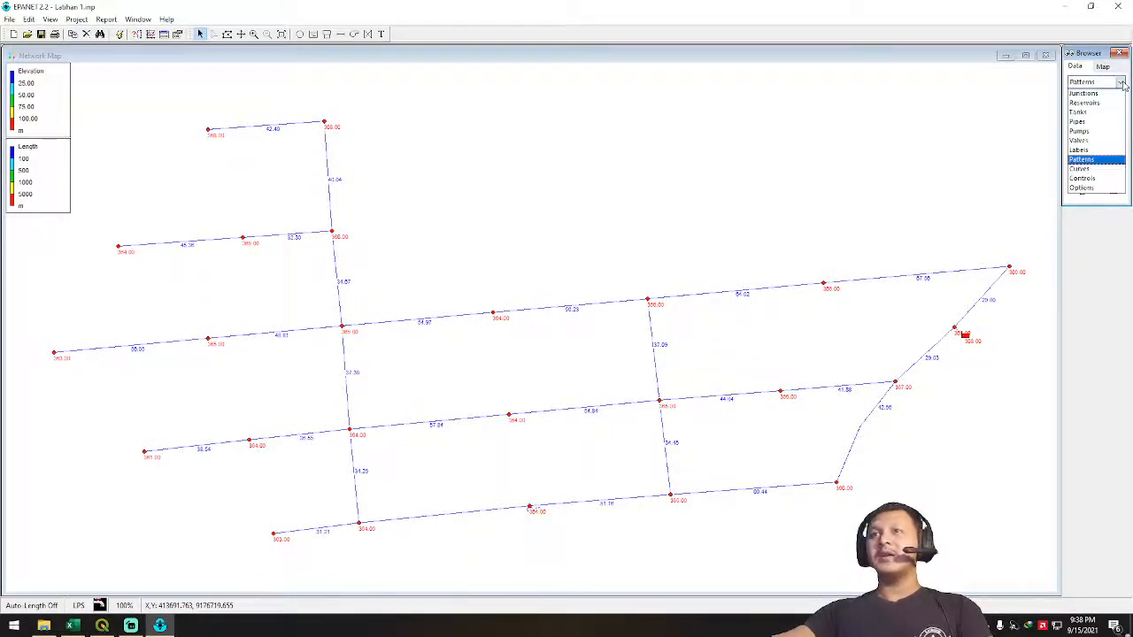
left_click(1092, 190)
left_click(1091, 129)
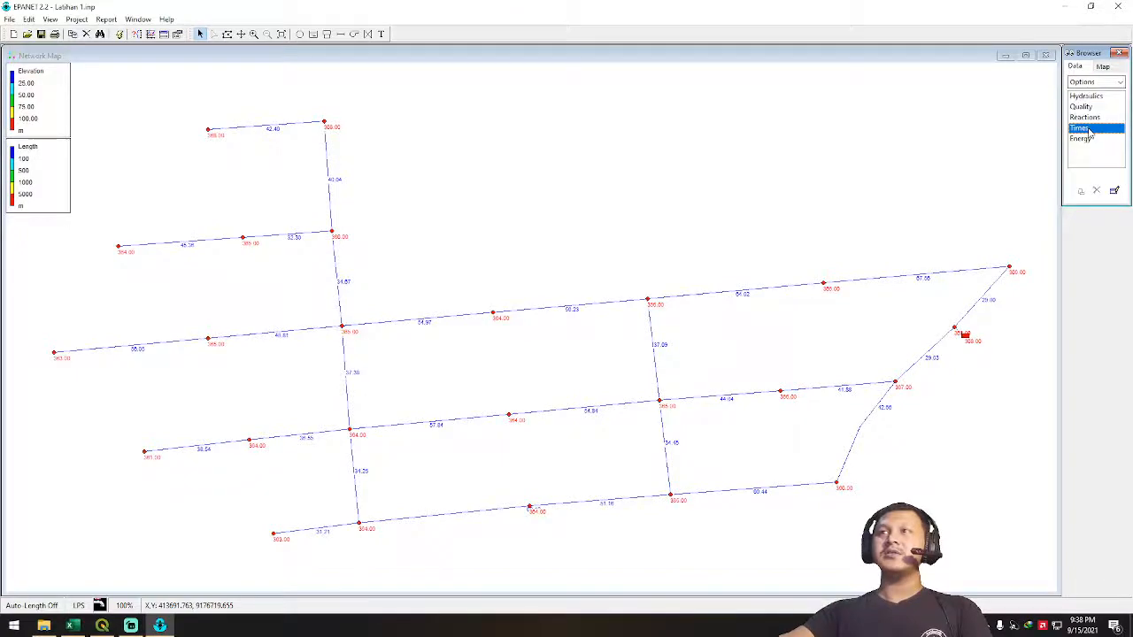
double_click(1090, 129)
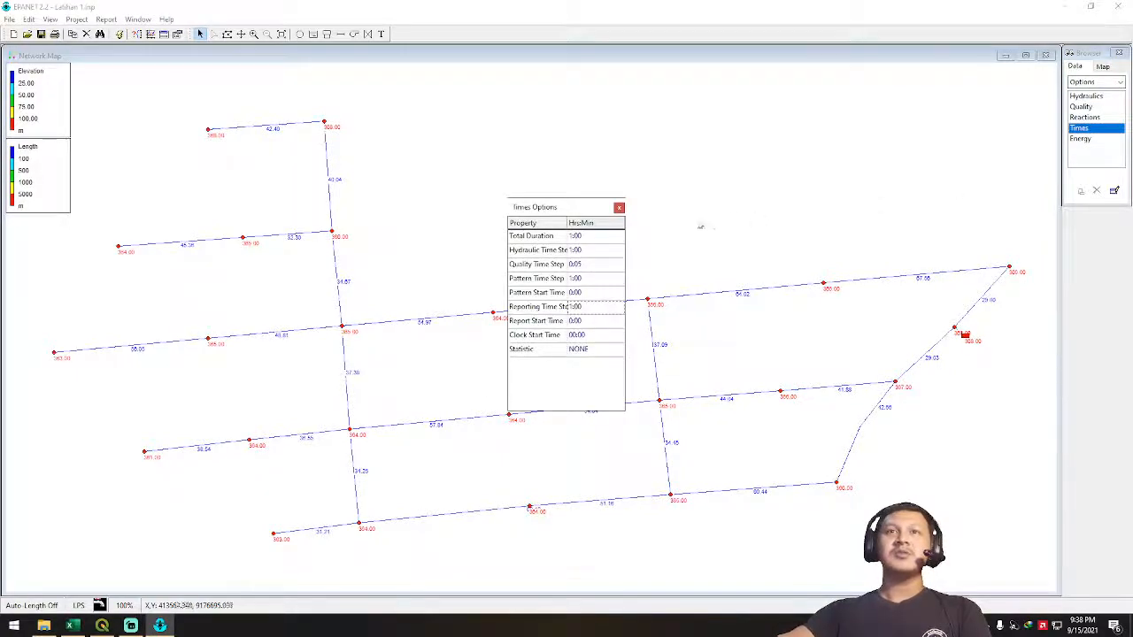
left_click(605, 236)
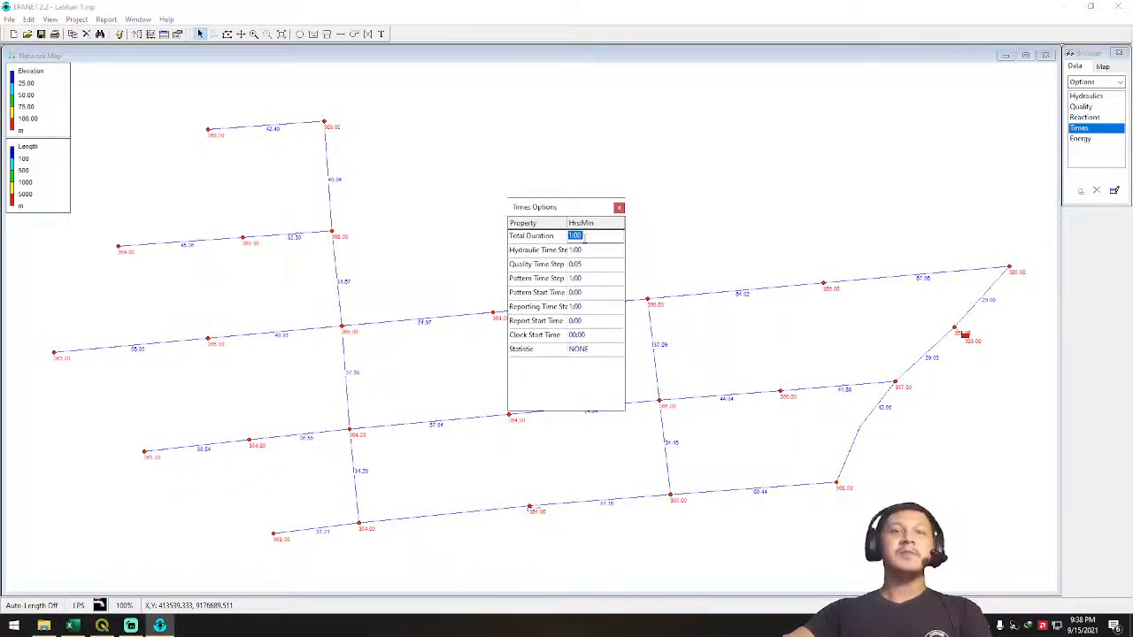
type("24")
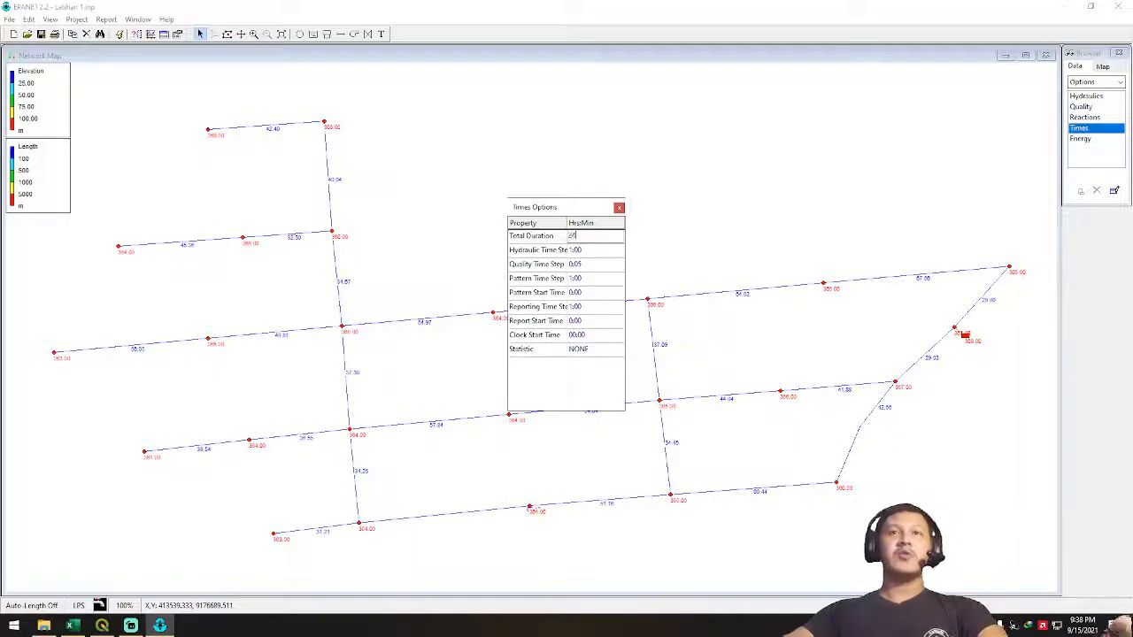
left_click(619, 208)
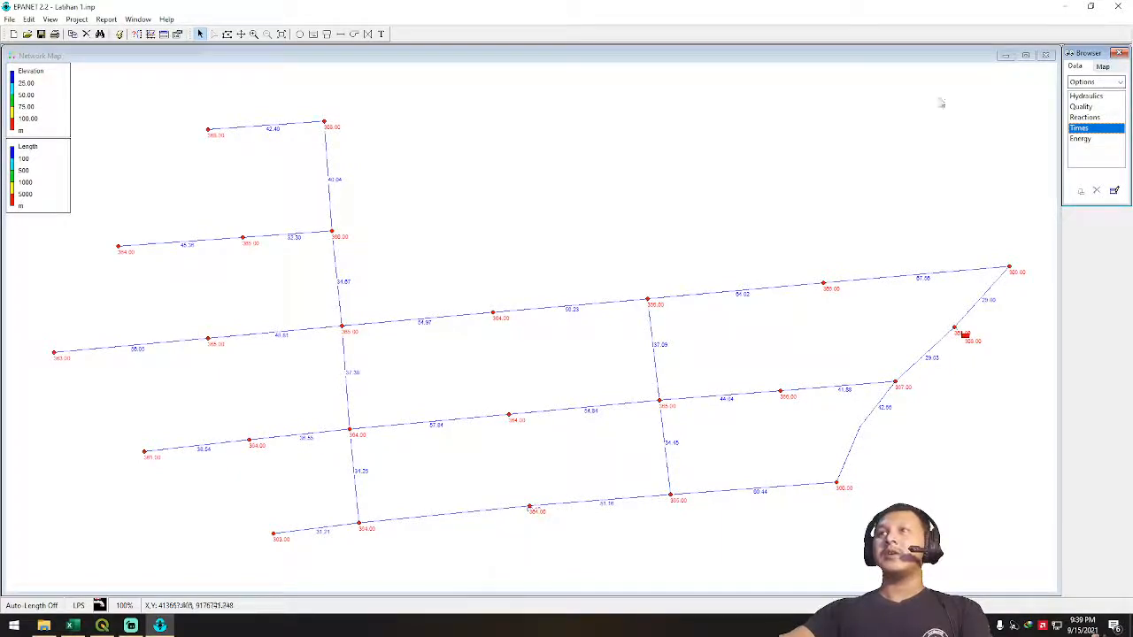
Bring up the list of time patterns and run the hydraulic analysis of the network.
left_click(1109, 82)
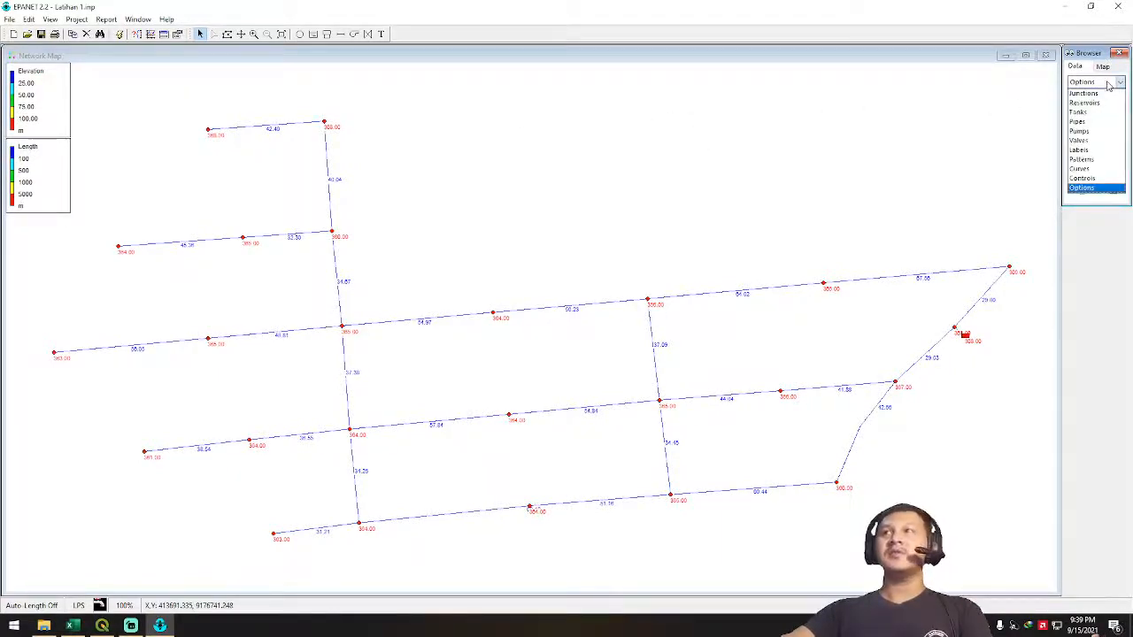
left_click(1081, 160)
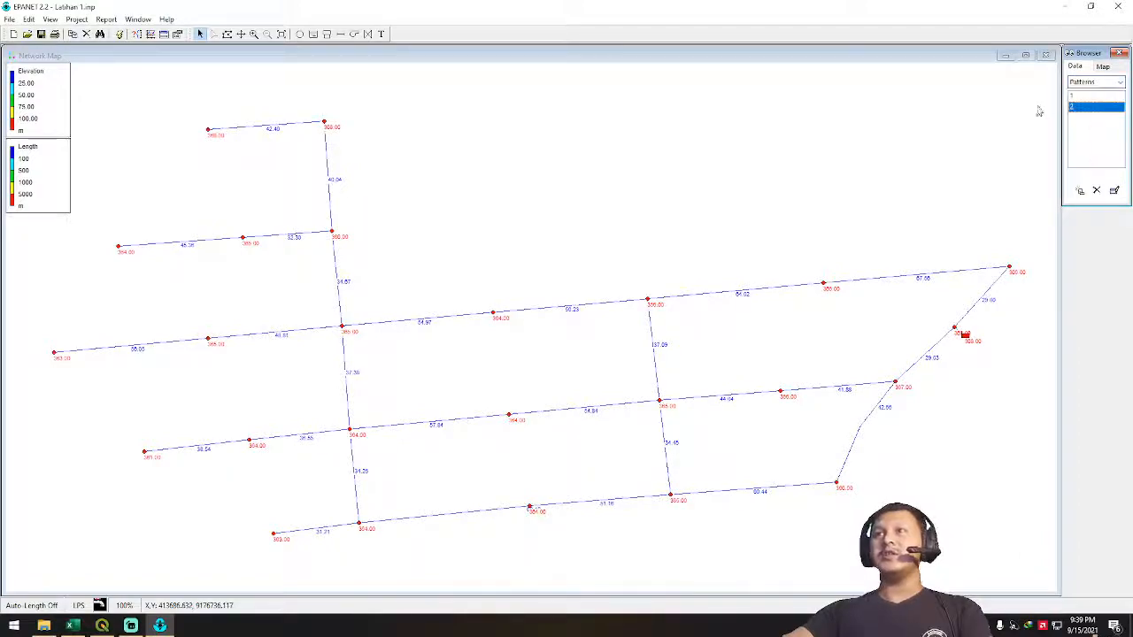
left_click(119, 34)
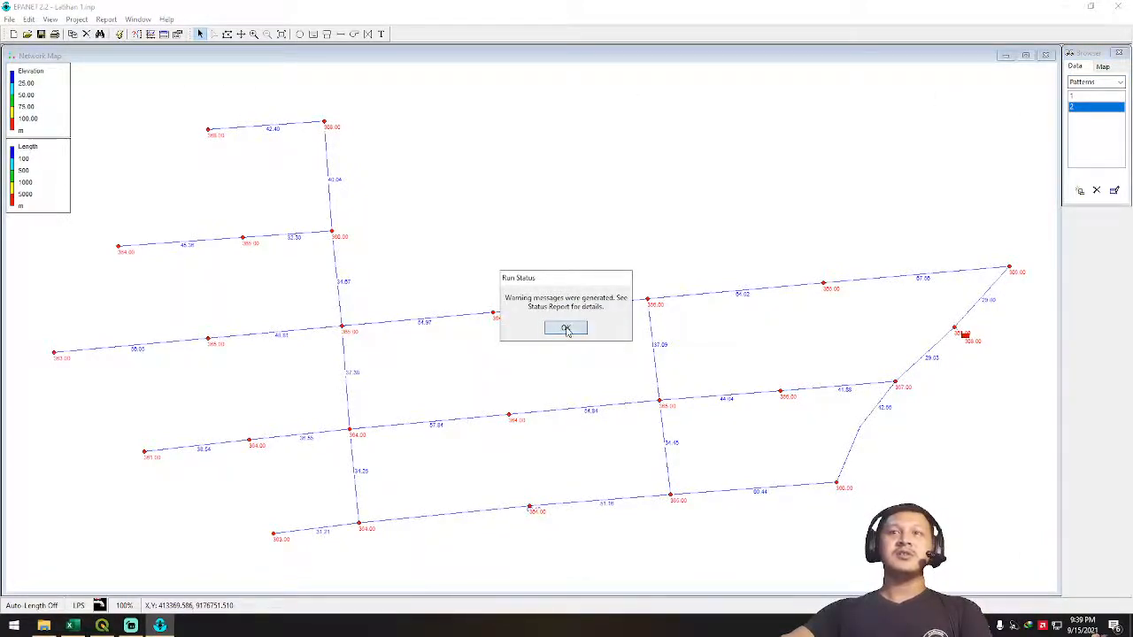
left_click(566, 329)
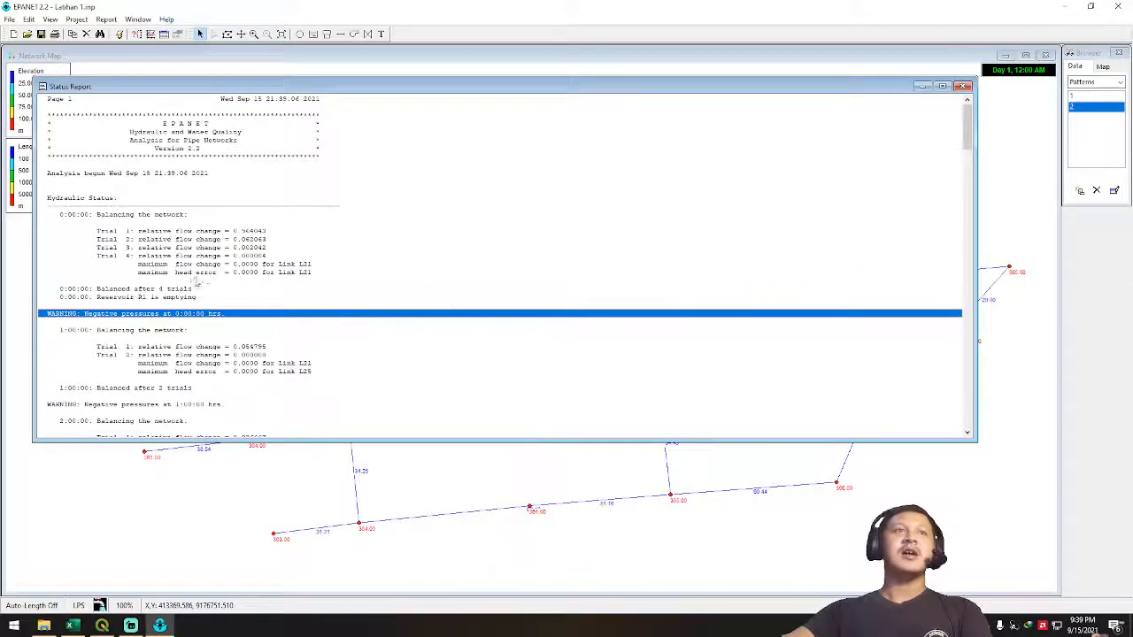
Examine the hourly warnings in the Status Report and close the report.
left_click(198, 281)
scroll(222, 270, "down", 3)
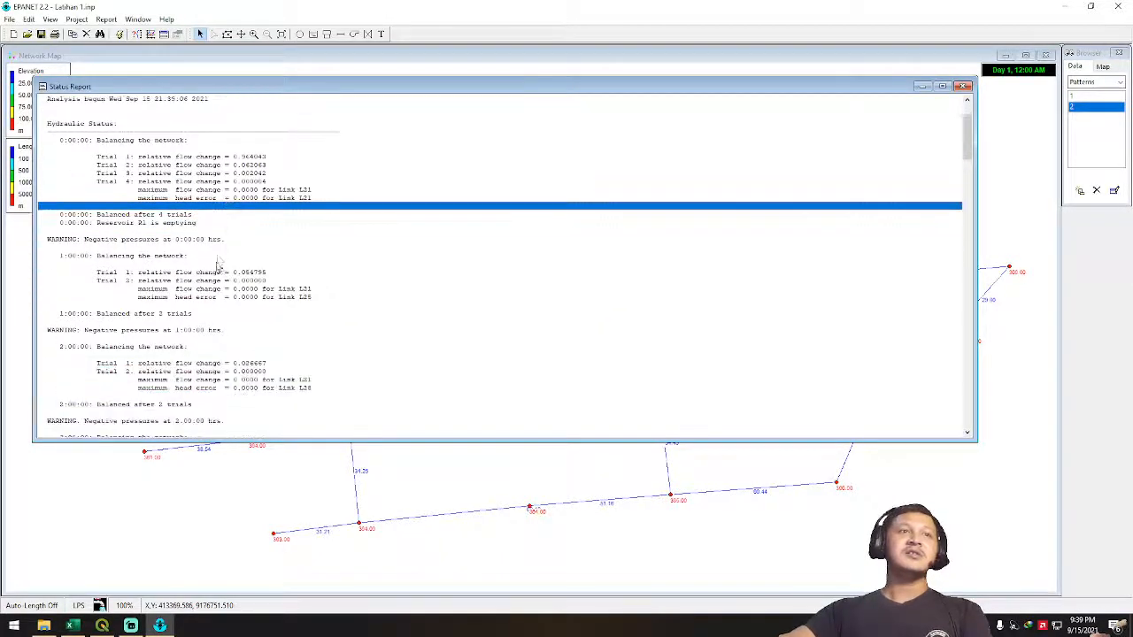
left_click(224, 241)
scroll(335, 322, "down", 3)
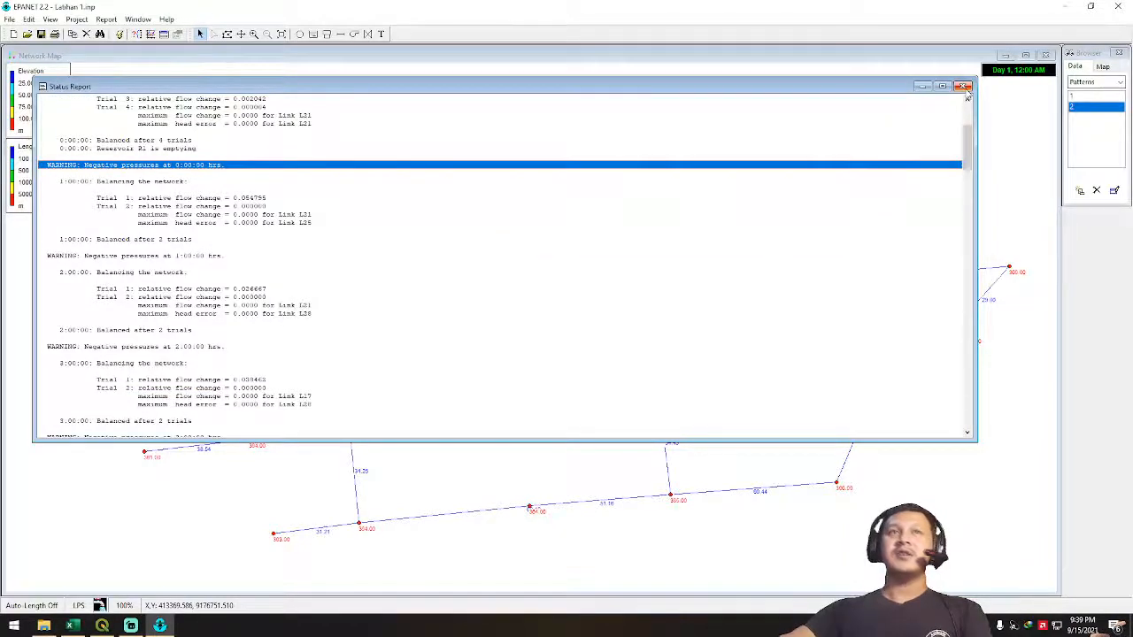
scroll(968, 94, "down", 9)
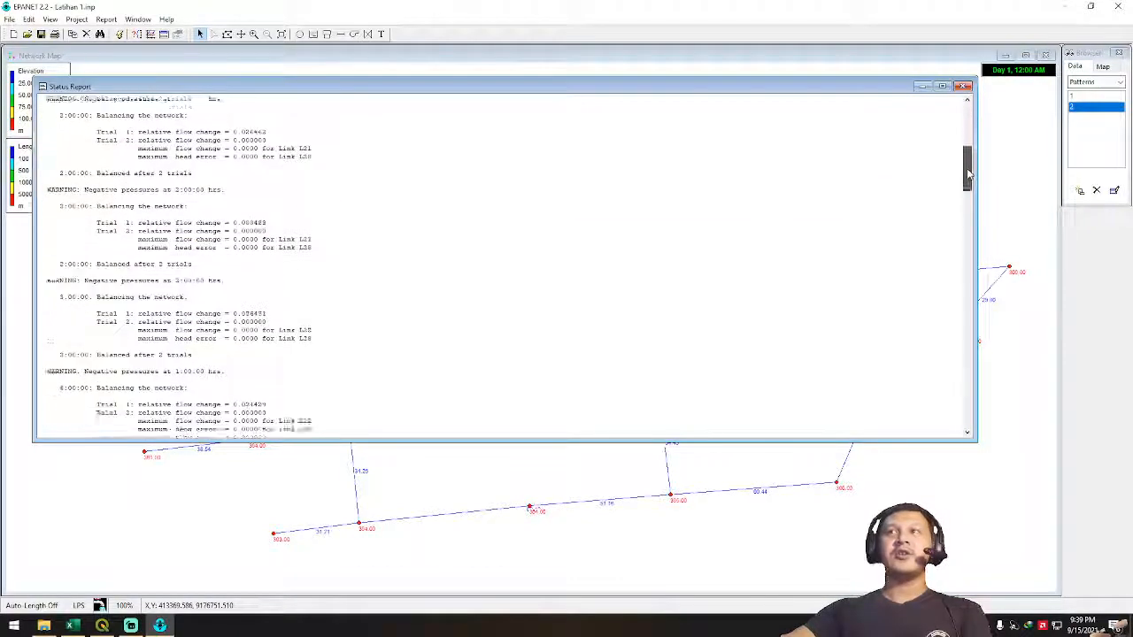
left_click(964, 87)
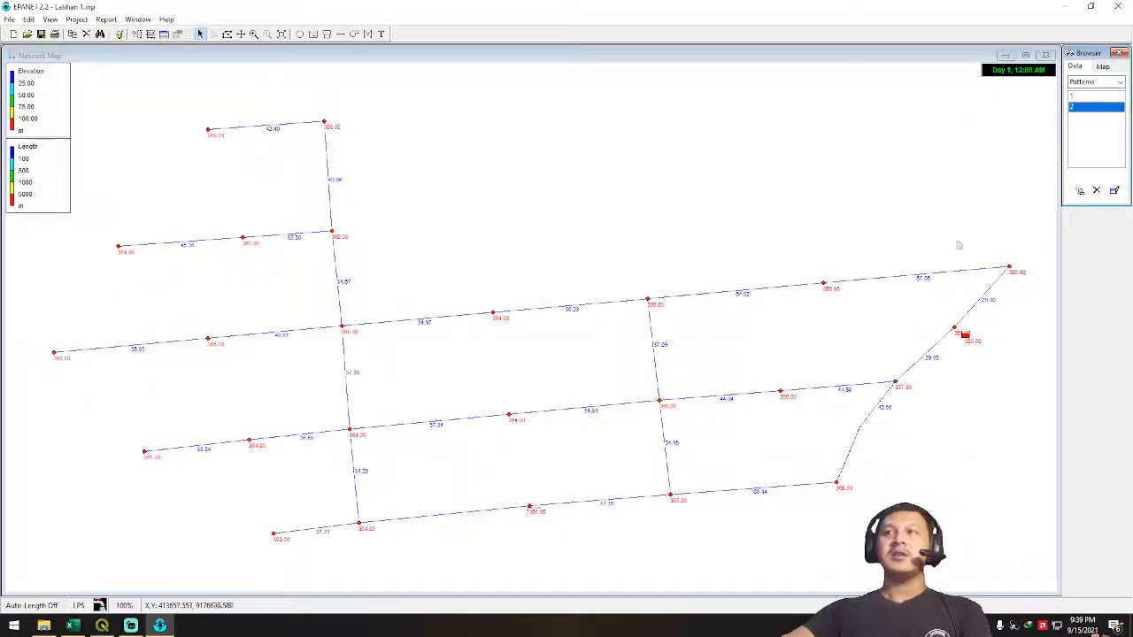
Select the junctions from beside the reservoir through J2 and J22 to J3 one after another on the map.
left_click(955, 329)
left_click(1009, 266)
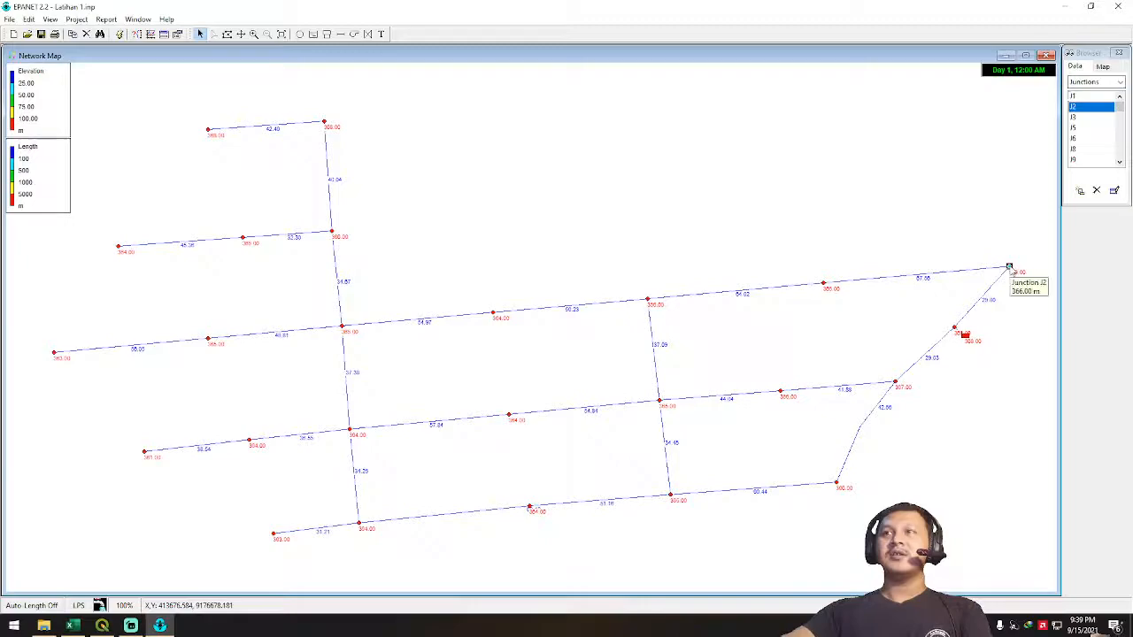
left_click(824, 285)
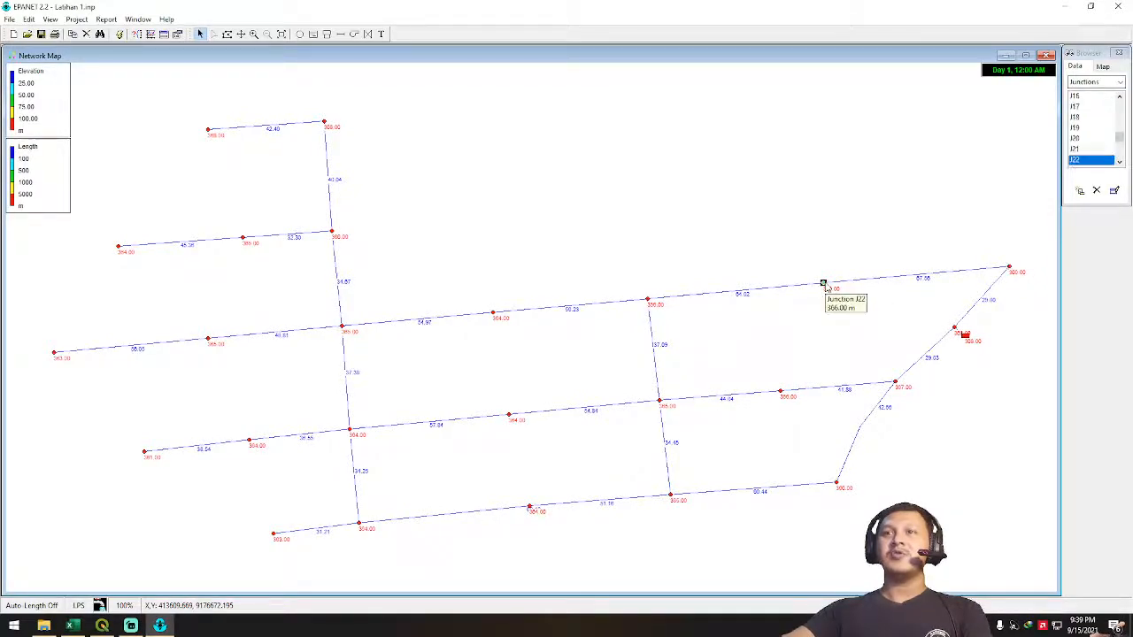
left_click(650, 302)
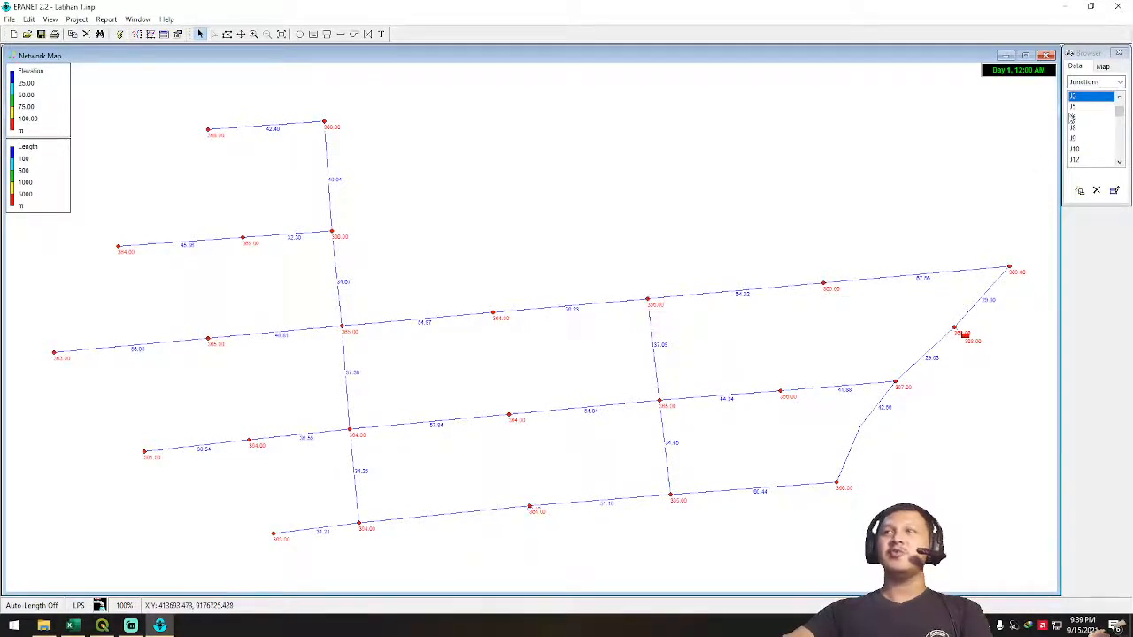
Open pattern 1 from the Patterns list, review its hourly multipliers, and close it without changes.
left_click(1096, 82)
left_click(1093, 156)
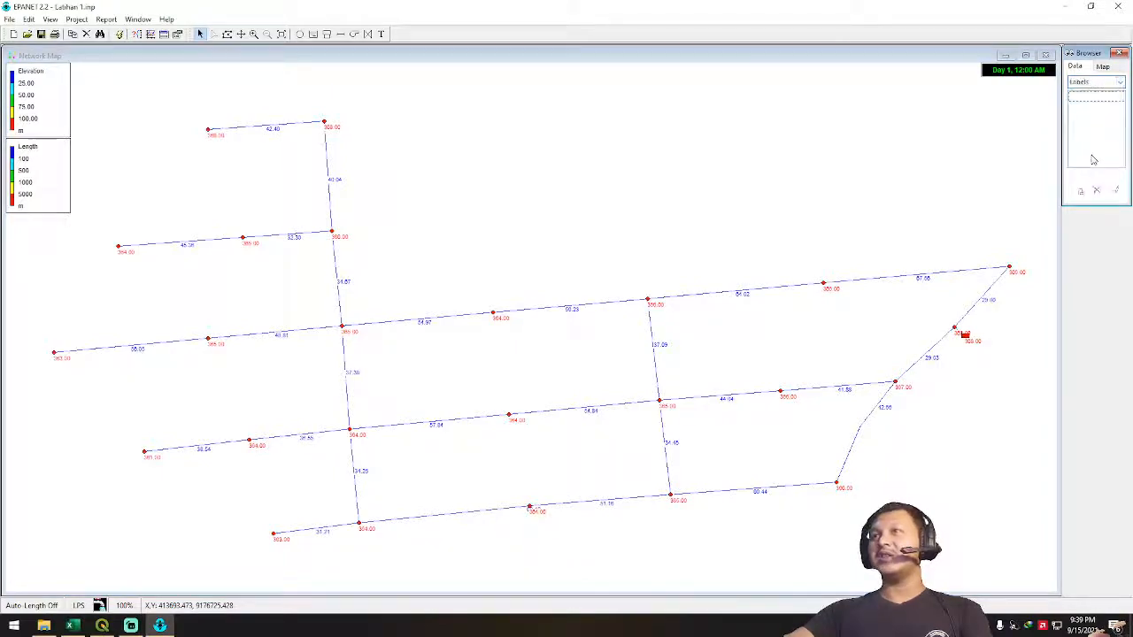
left_click(1096, 81)
left_click(1094, 163)
double_click(1089, 96)
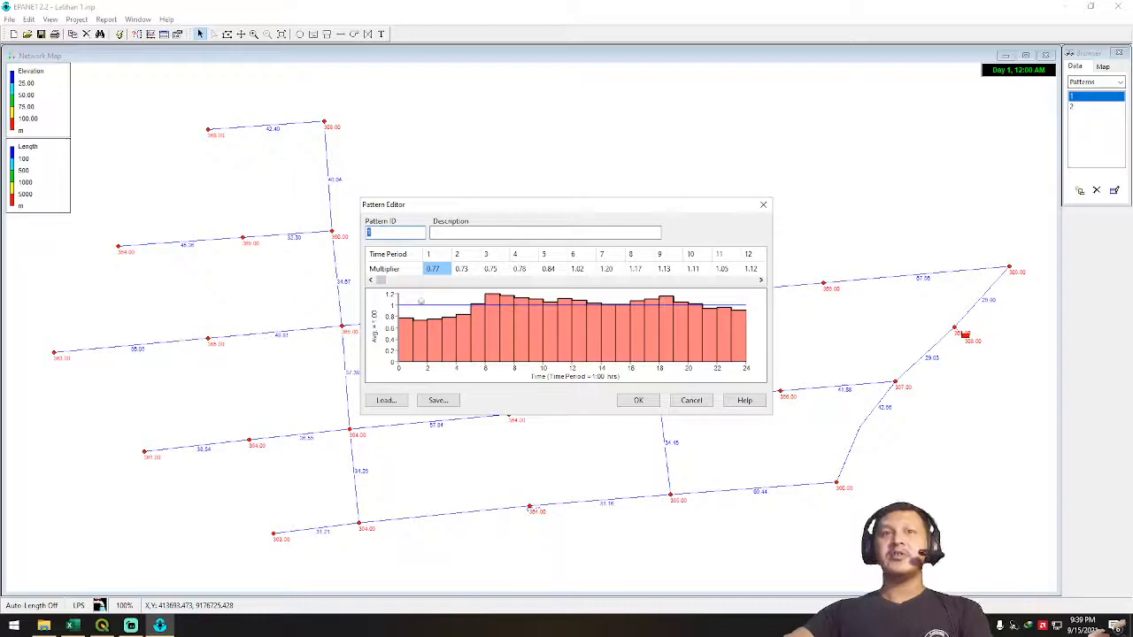
left_click(691, 401)
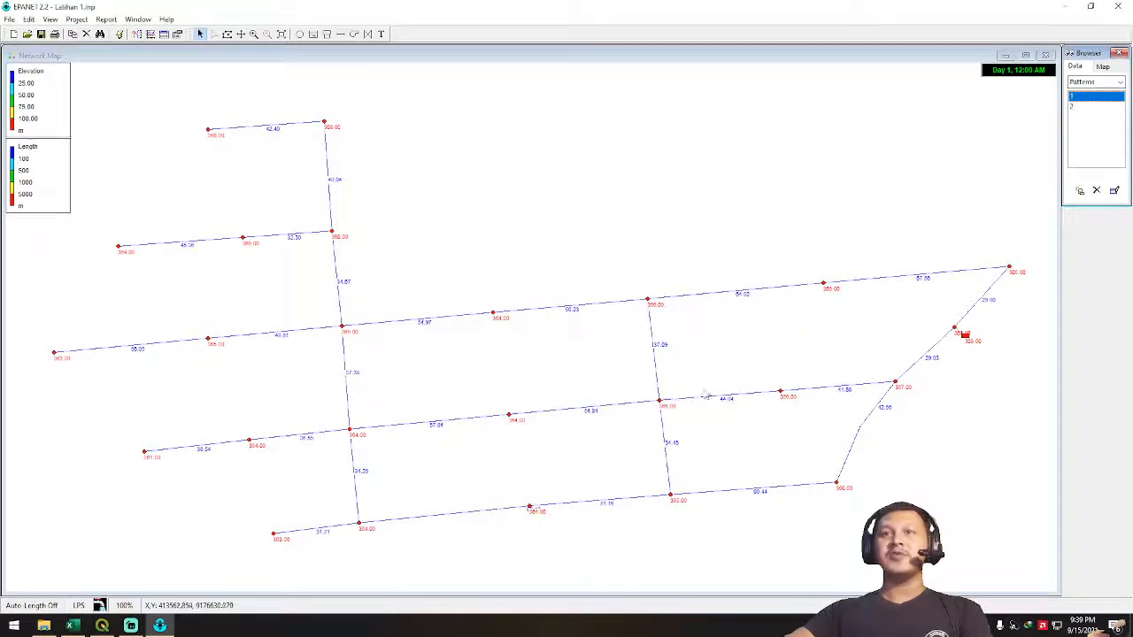
Inspect the base demand, demand pattern and demand categories of Junction J22 and close its properties.
double_click(824, 285)
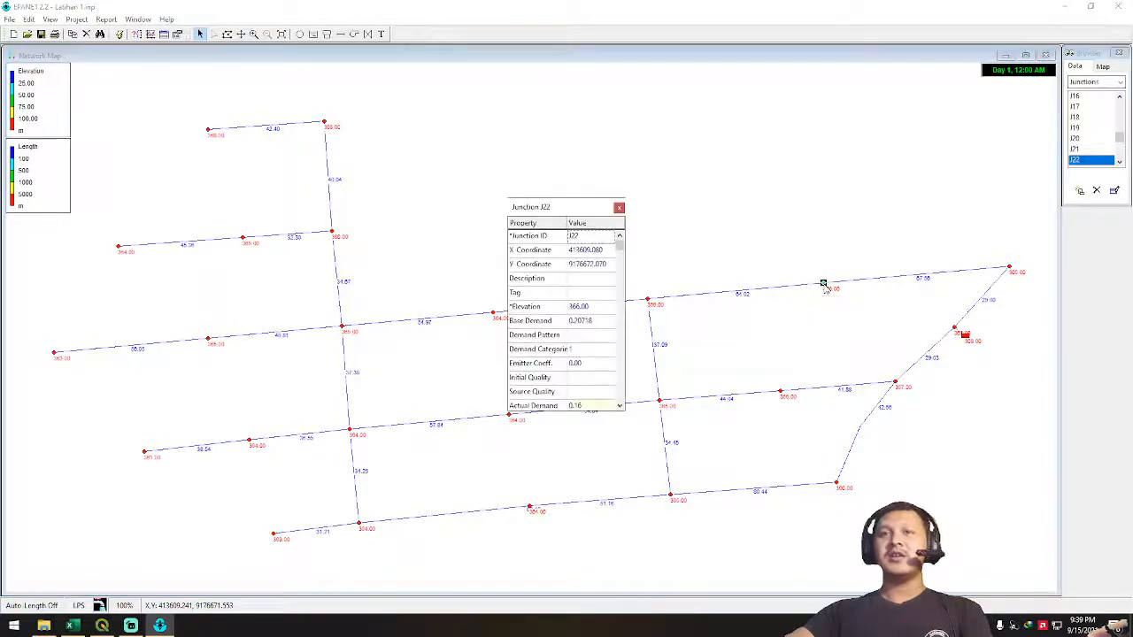
left_click(543, 350)
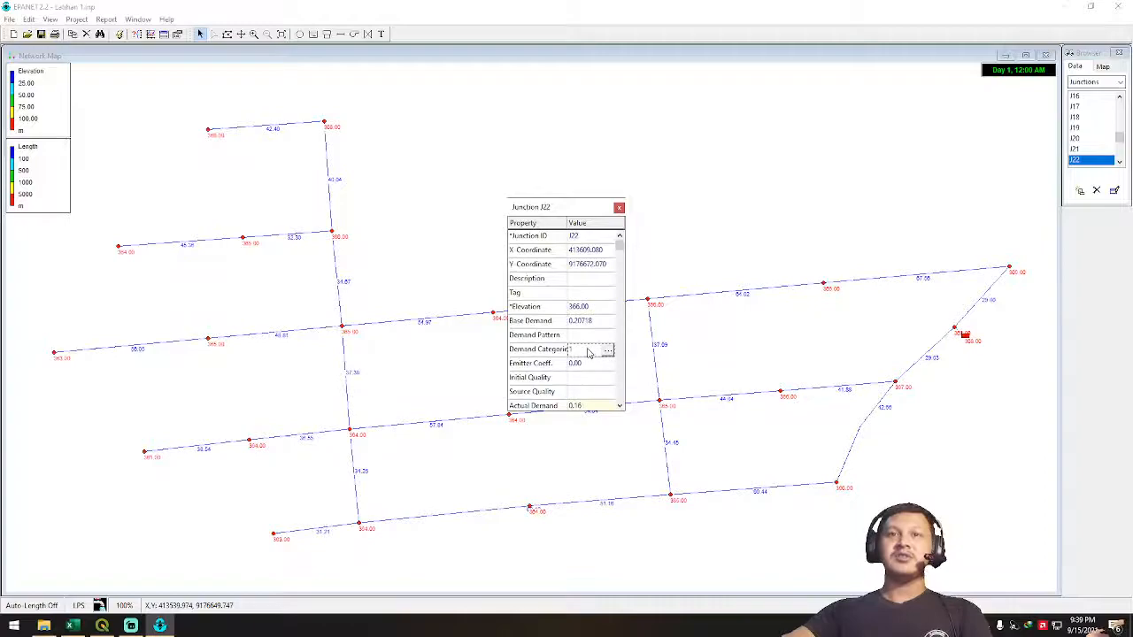
left_click(619, 209)
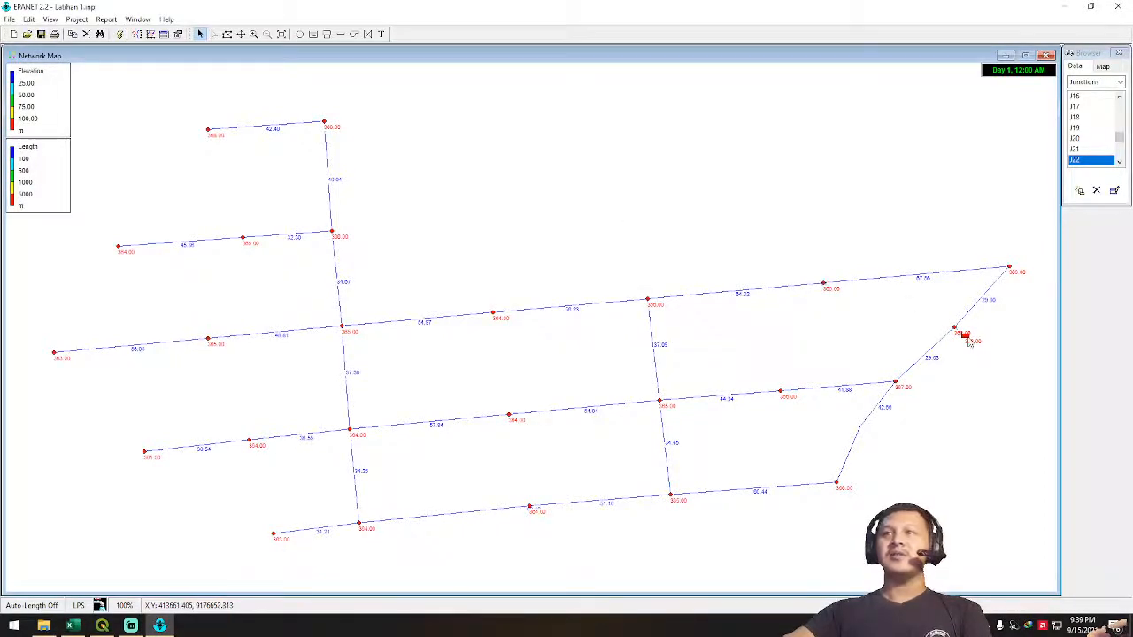
Assign the head factor pattern as the Head Pattern of Reservoir R1 and rerun the hydraulic analysis.
mouse_move(967, 344)
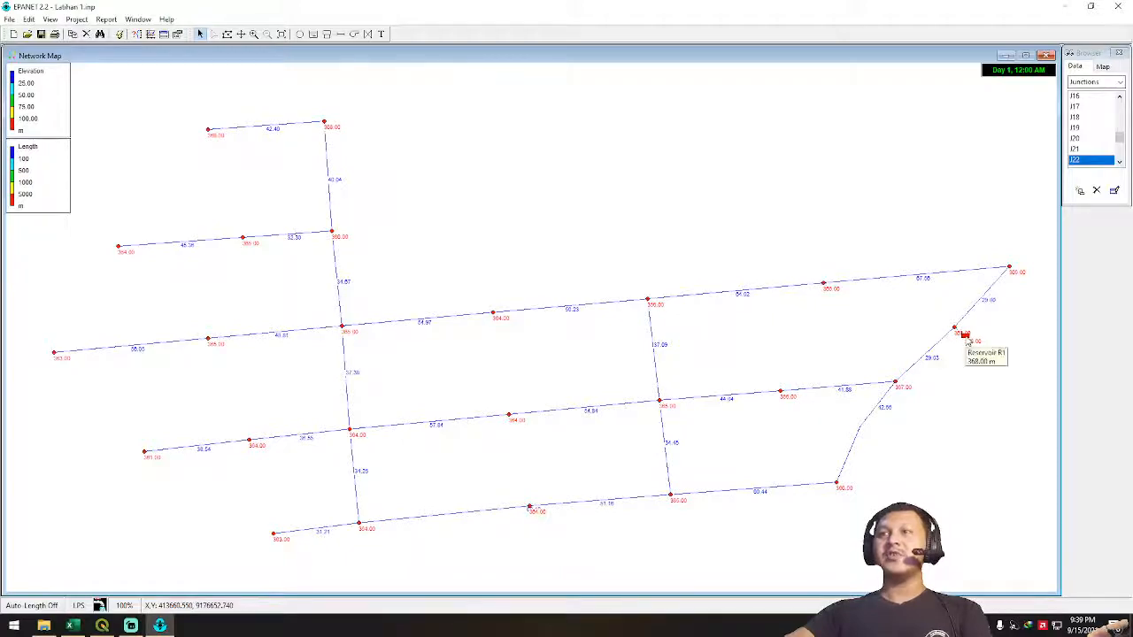
left_click(967, 338)
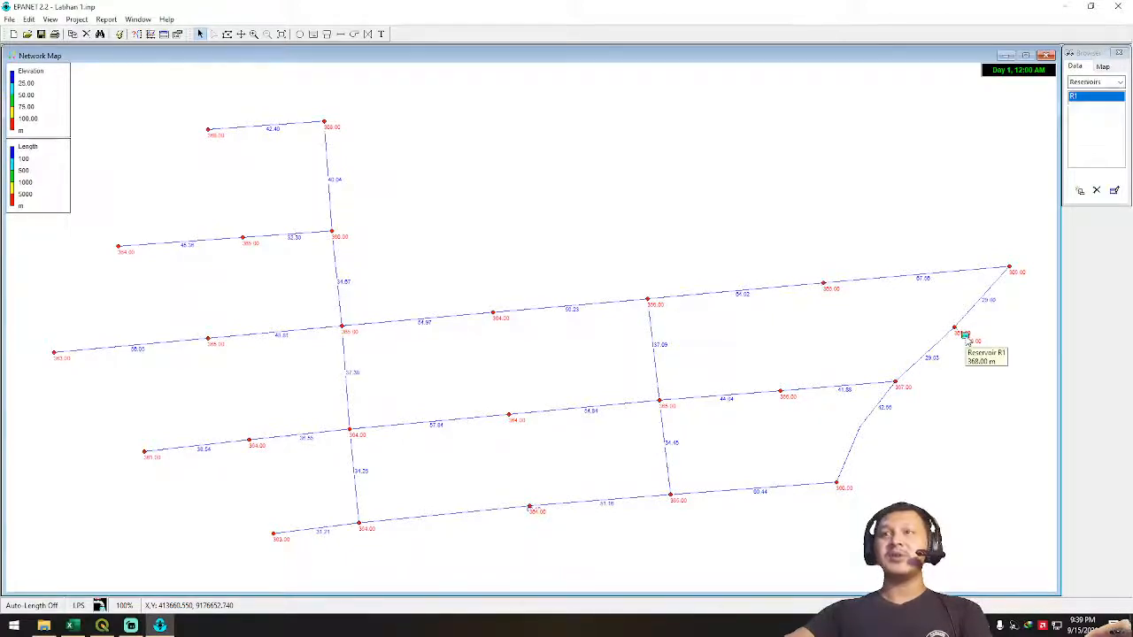
double_click(965, 337)
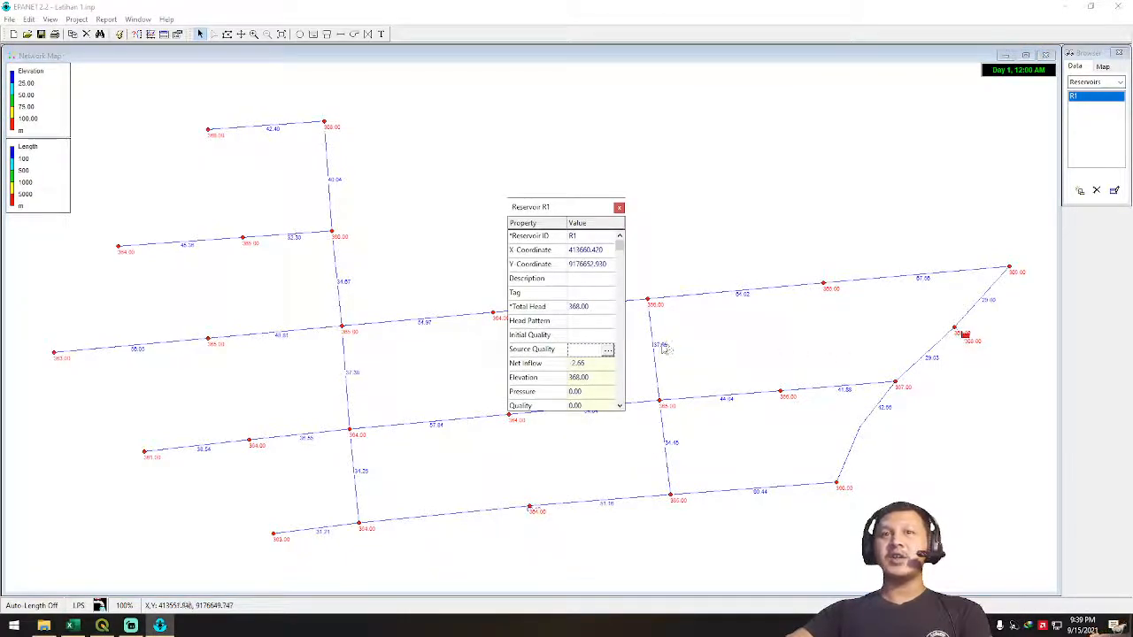
left_click(582, 321)
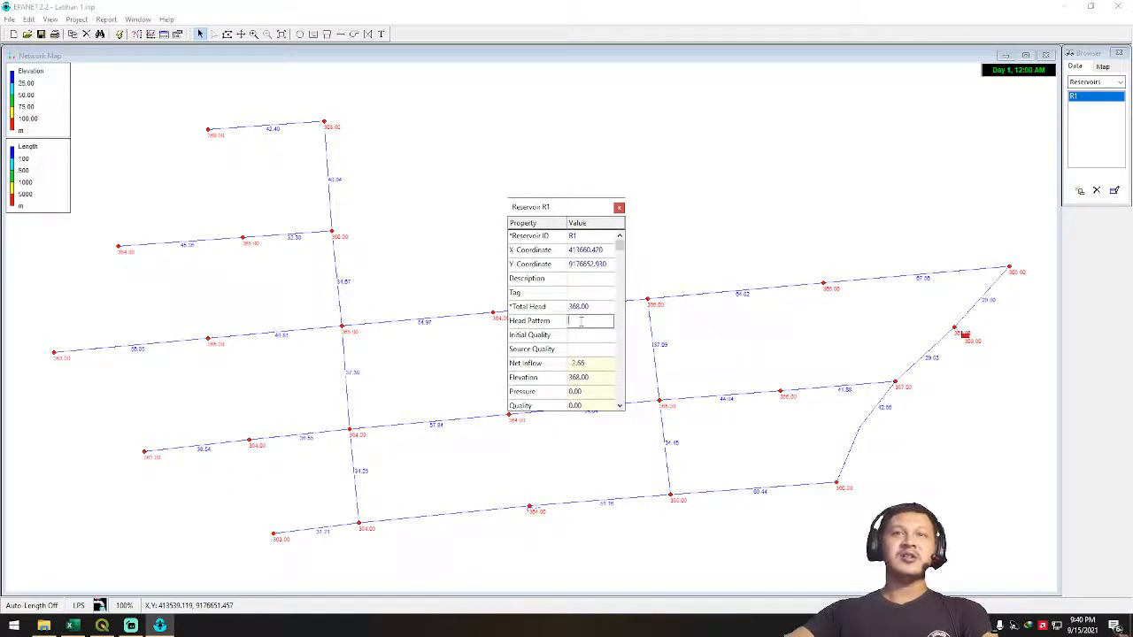
left_click(618, 207)
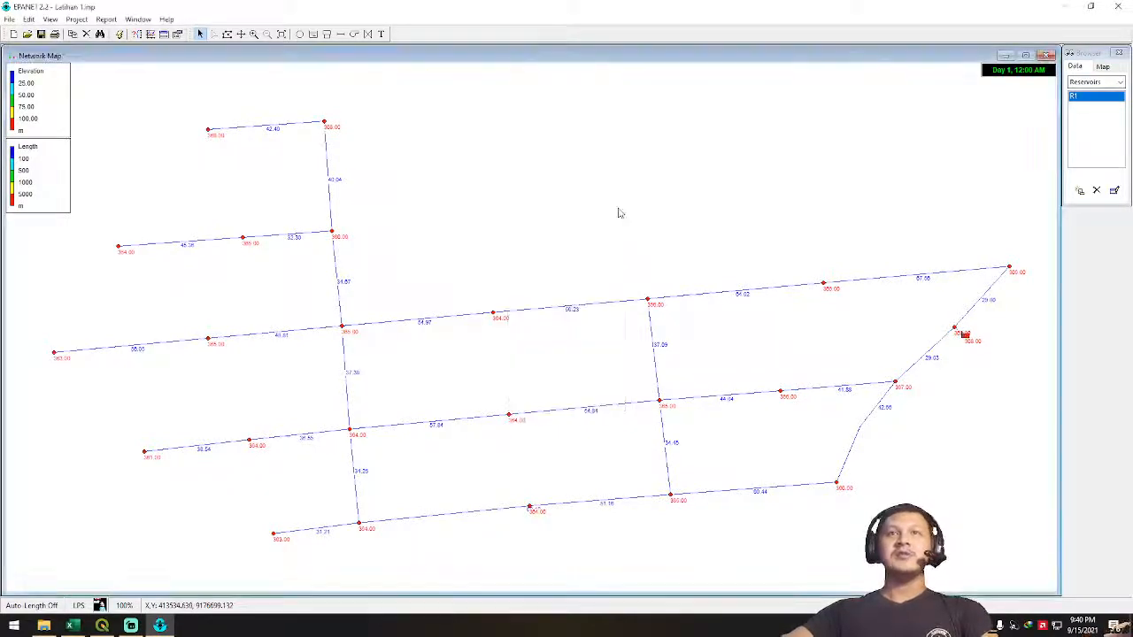
left_click(120, 35)
left_click(573, 329)
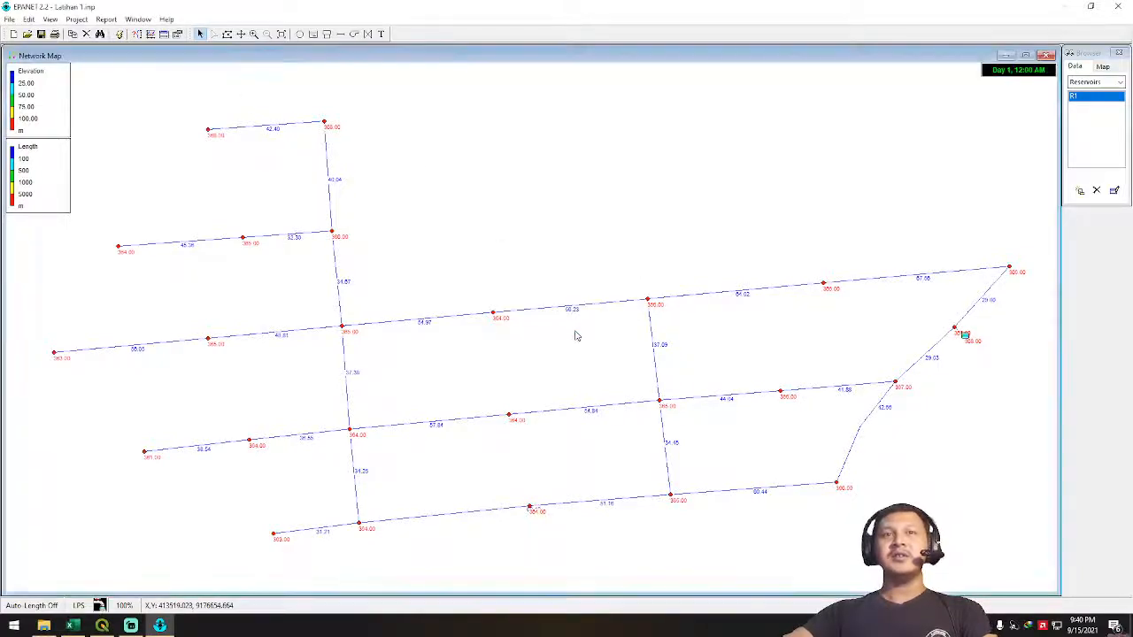
Set the network map to show Pressure for nodes and Flow for links.
left_click(1103, 67)
left_click(1118, 92)
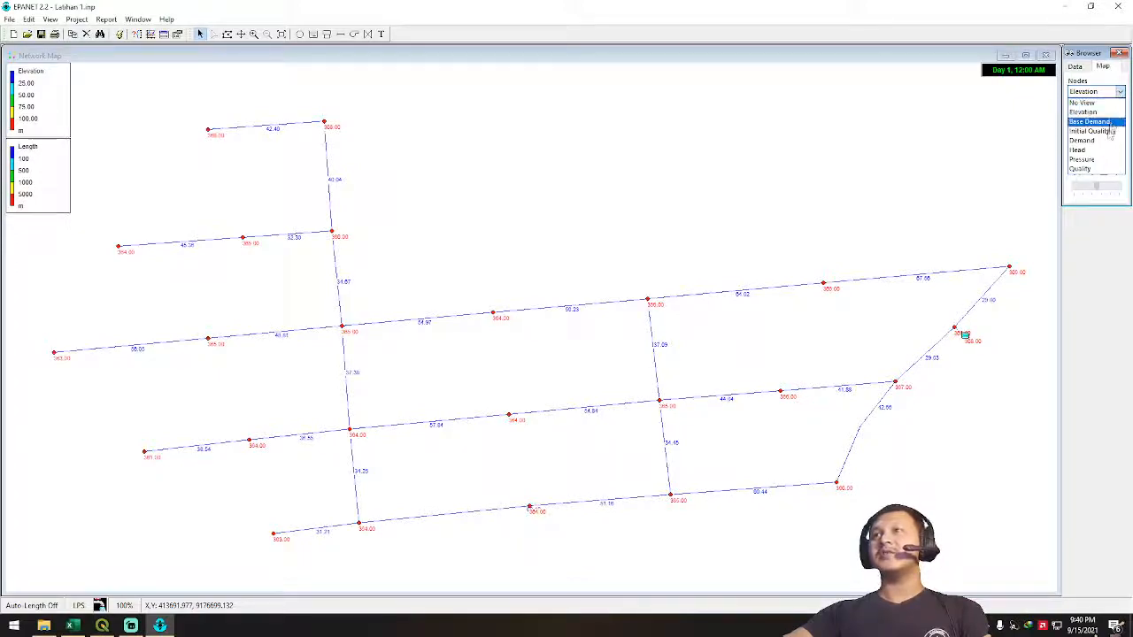
left_click(1100, 162)
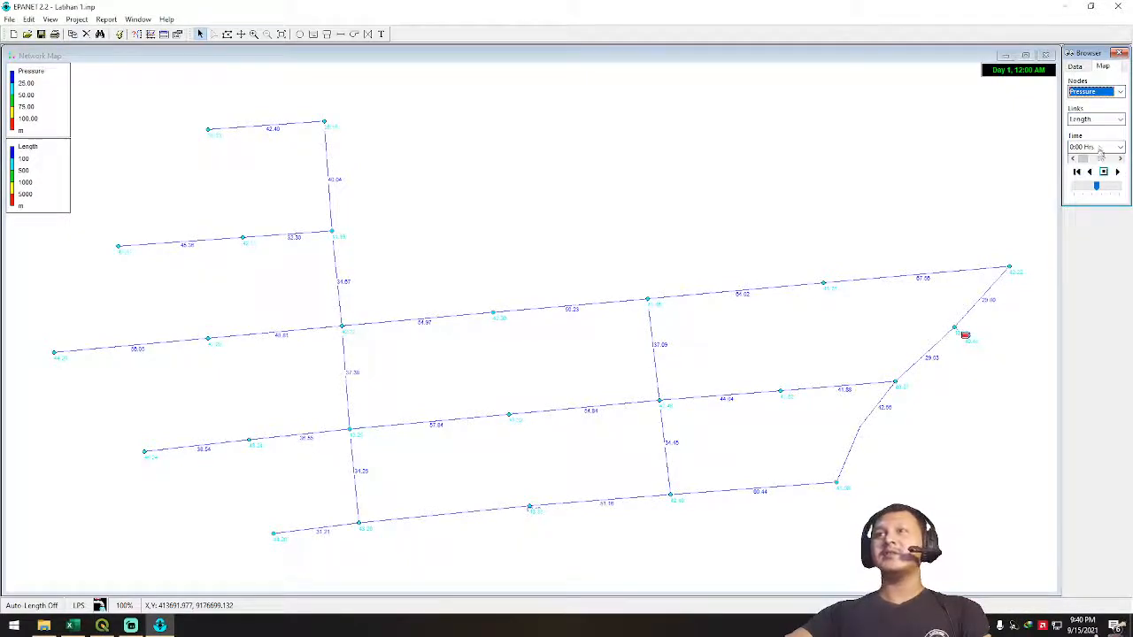
left_click(1098, 120)
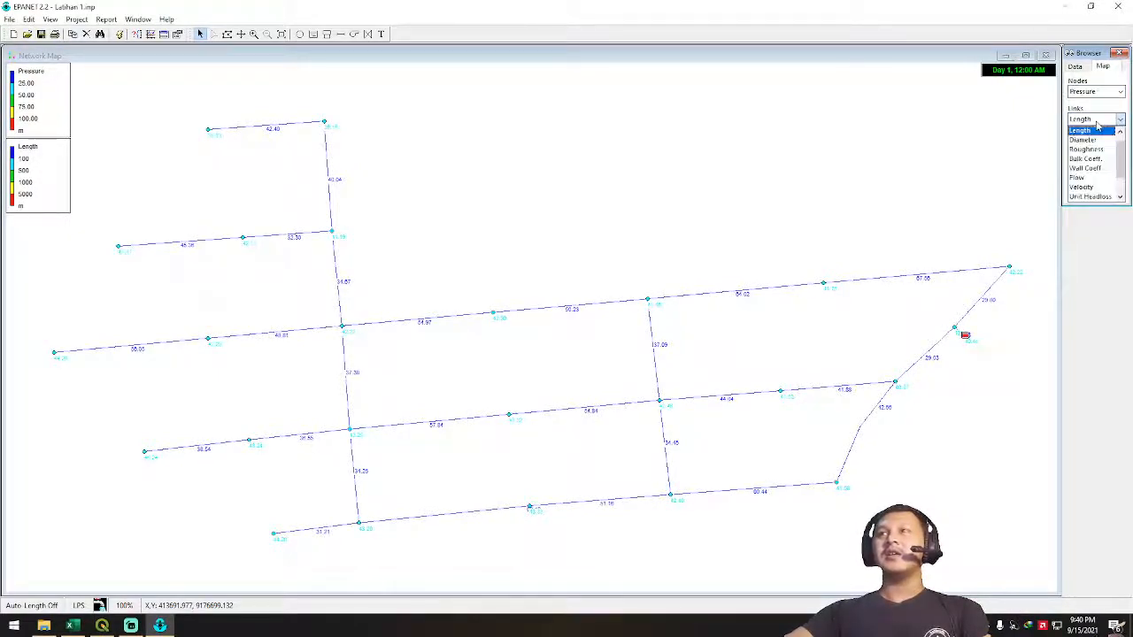
left_click_drag(1122, 165, 1122, 170)
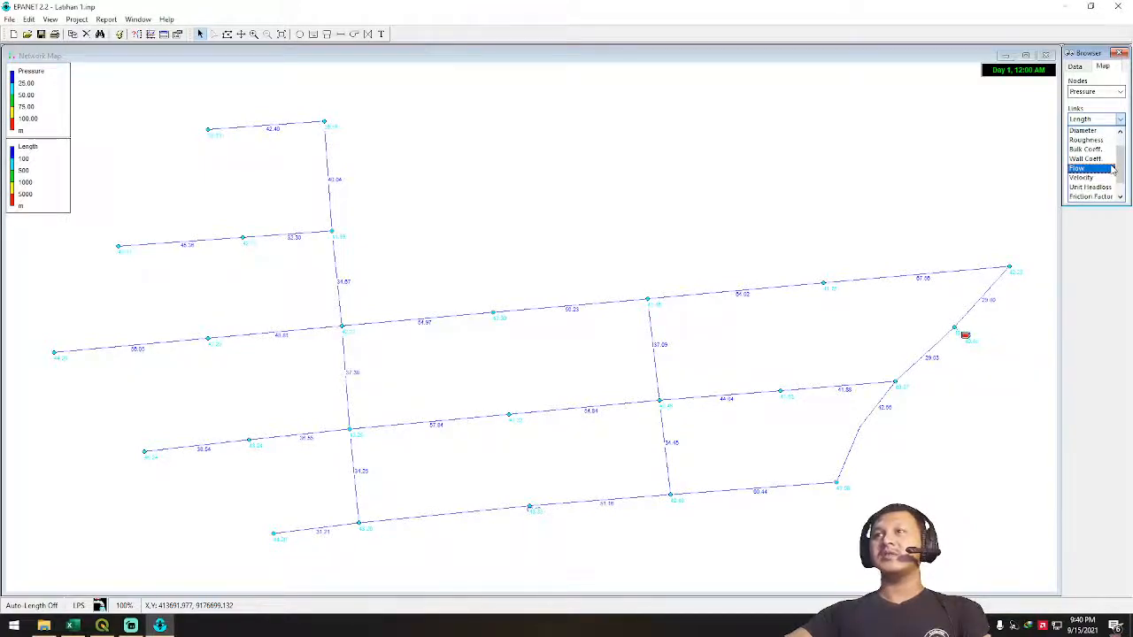
left_click(1113, 169)
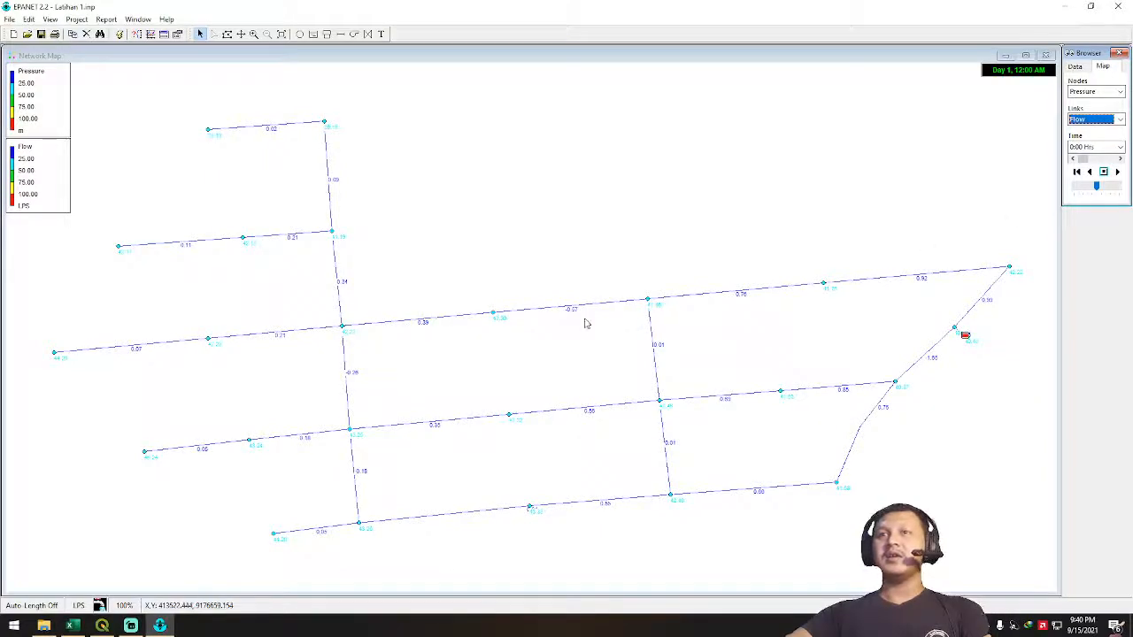
Review the Nodes and Links settings in Map Options and change the map background to black.
right_click(459, 156)
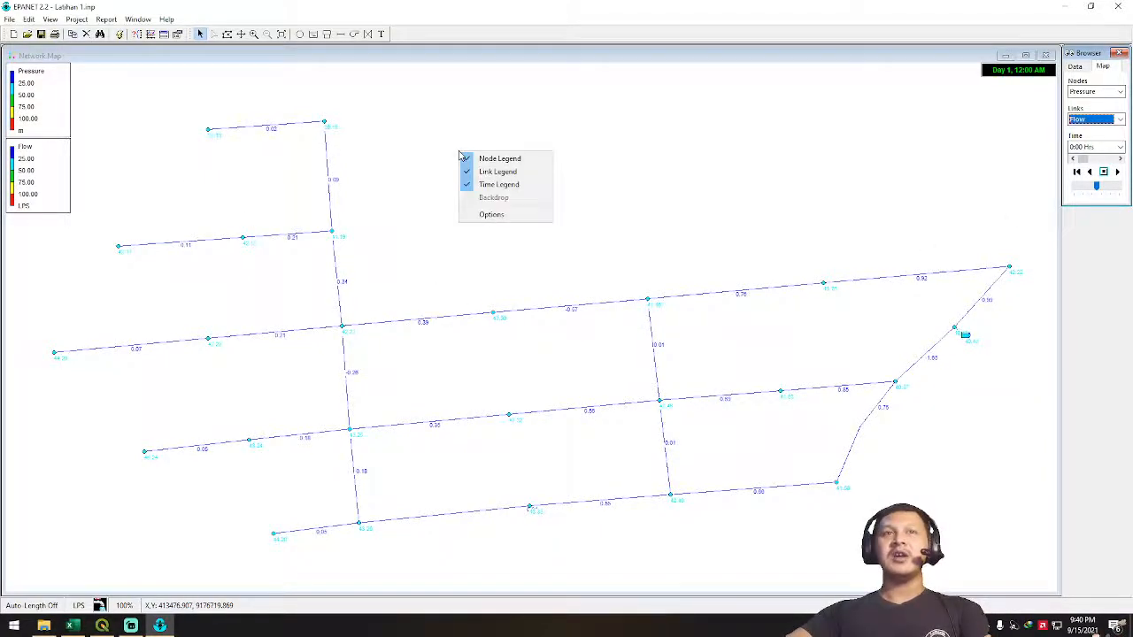
left_click(509, 216)
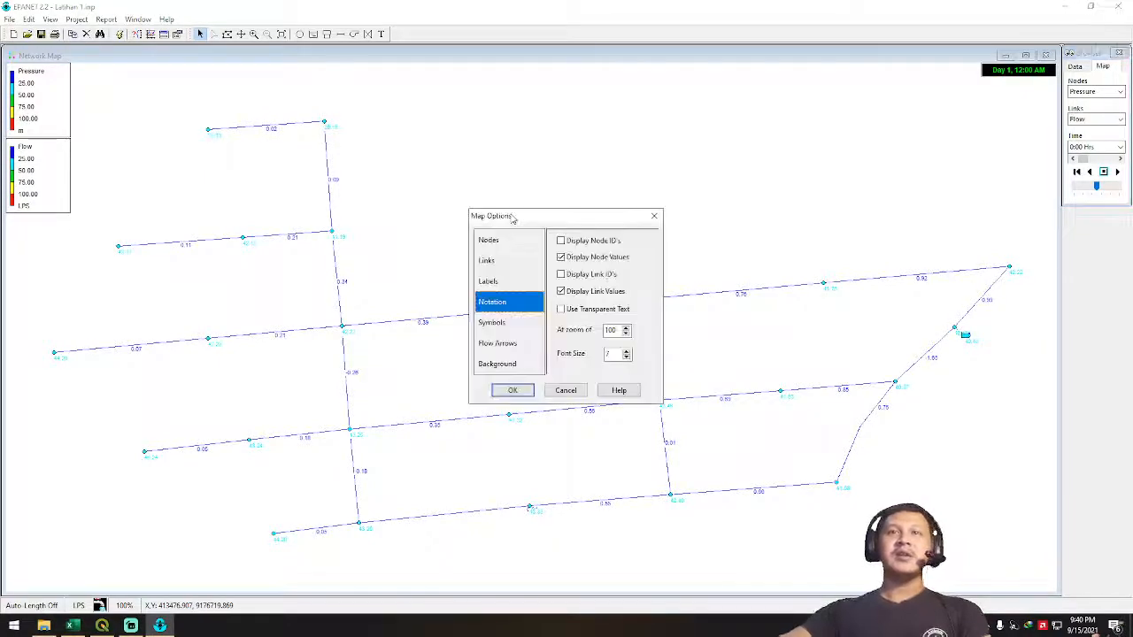
left_click_drag(522, 222, 649, 77)
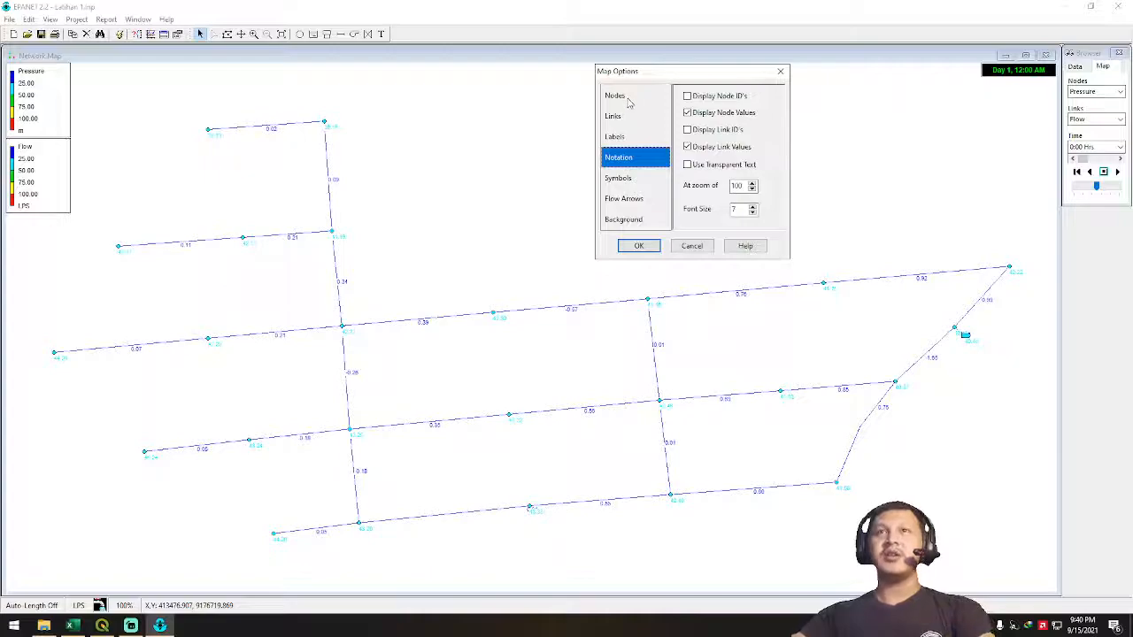
left_click(625, 116)
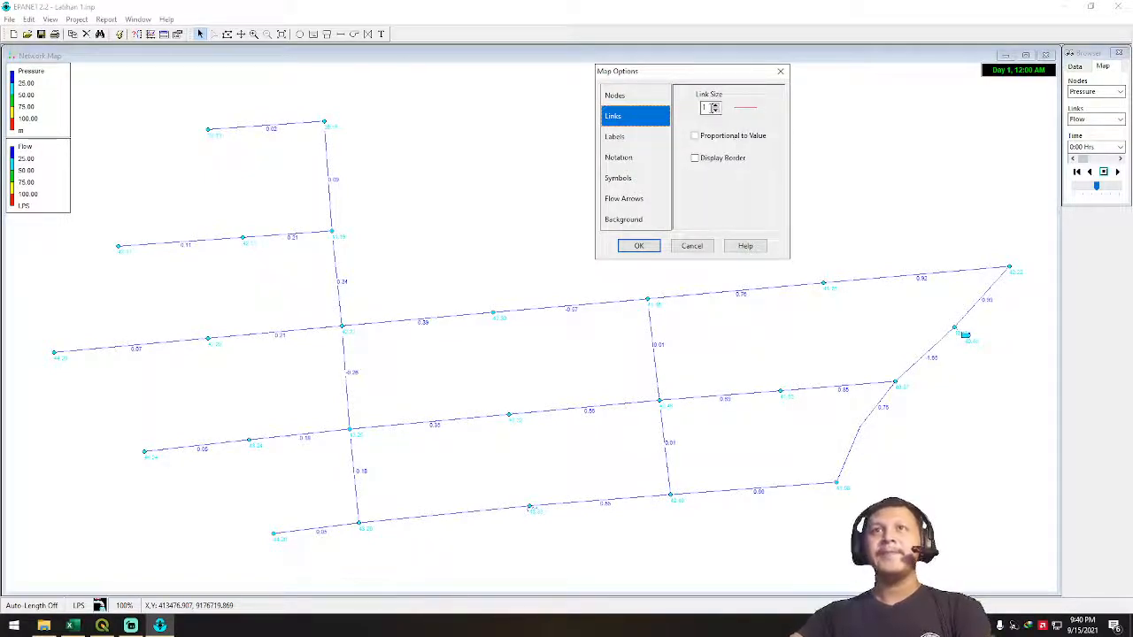
left_click(639, 95)
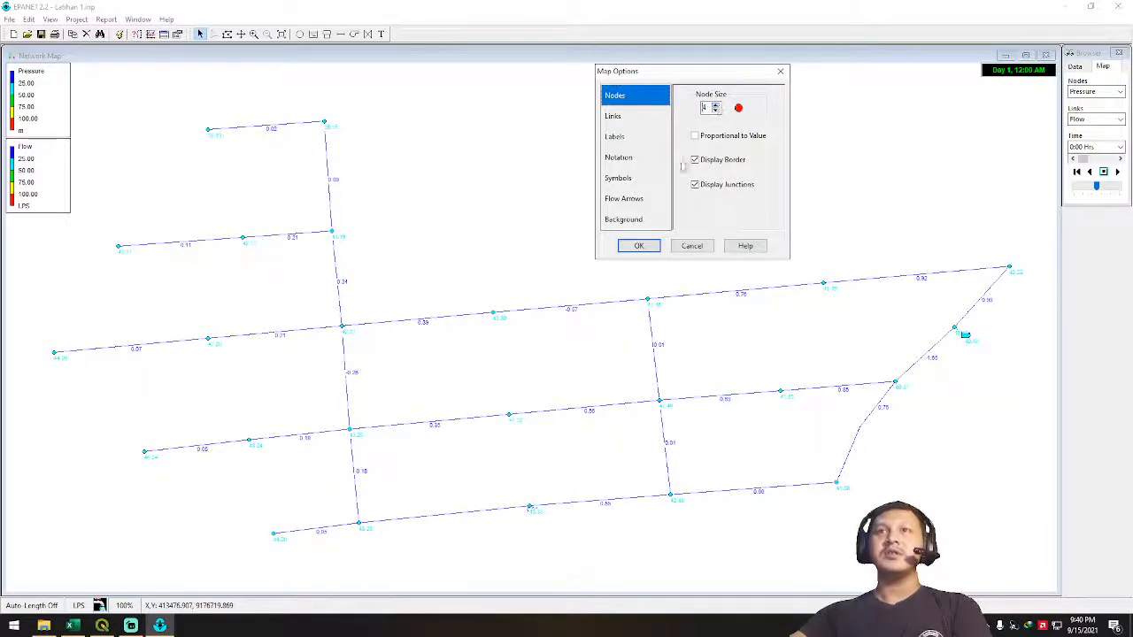
left_click(646, 220)
left_click(702, 190)
left_click(639, 246)
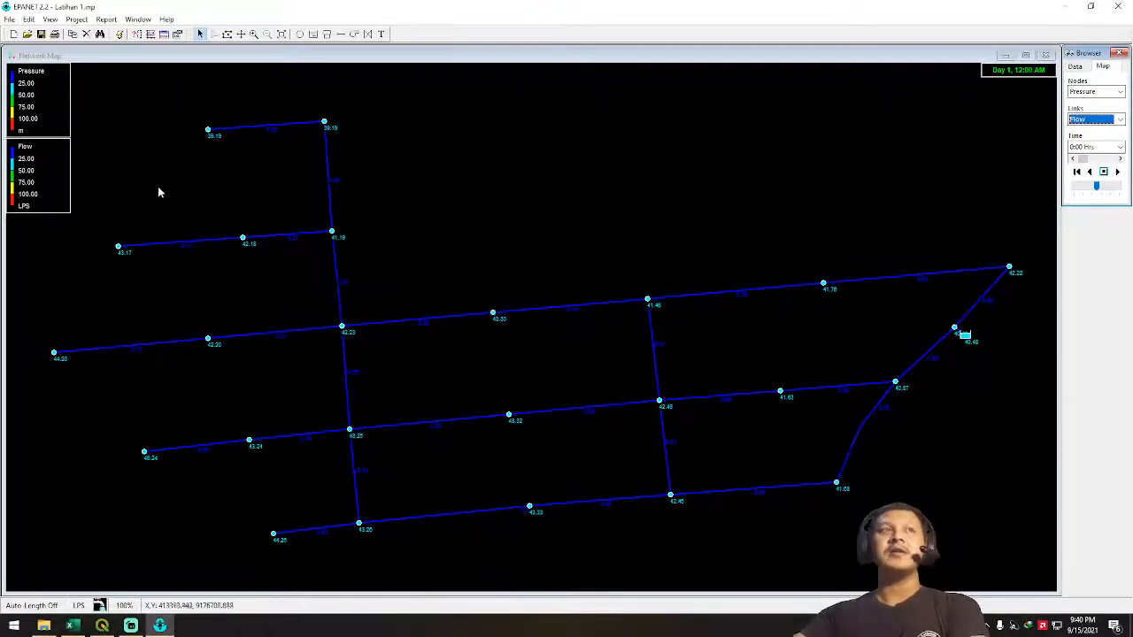
Reclassify the Flow legend with equal intervals of 0.60, 1.20, 1.80 and 2.40 LPS.
double_click(33, 174)
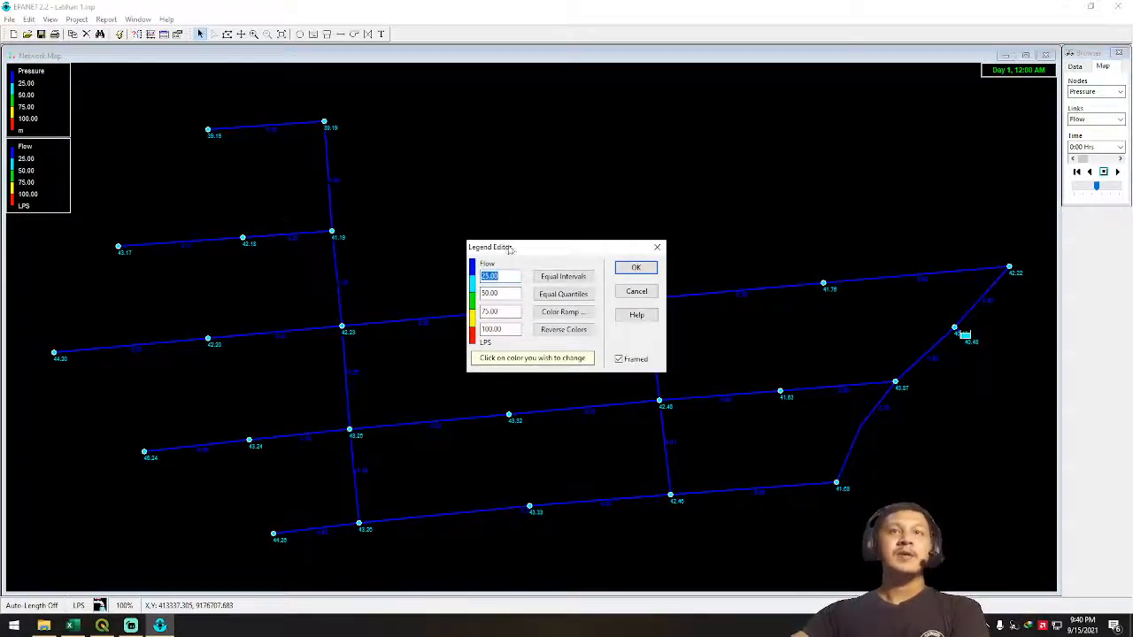
left_click_drag(509, 251, 514, 136)
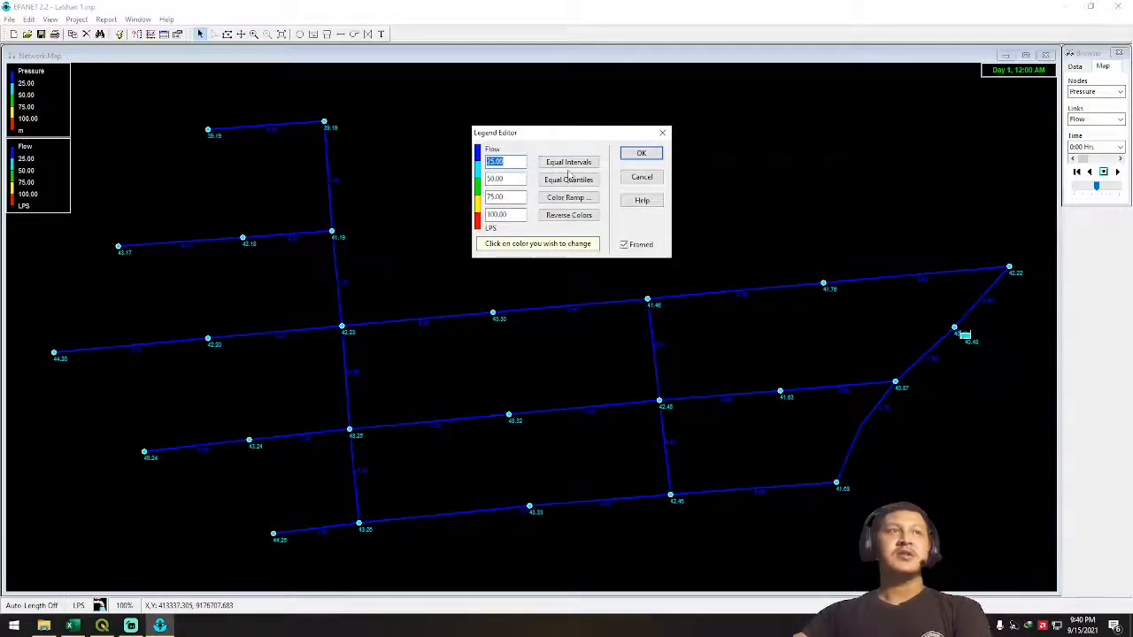
left_click(577, 164)
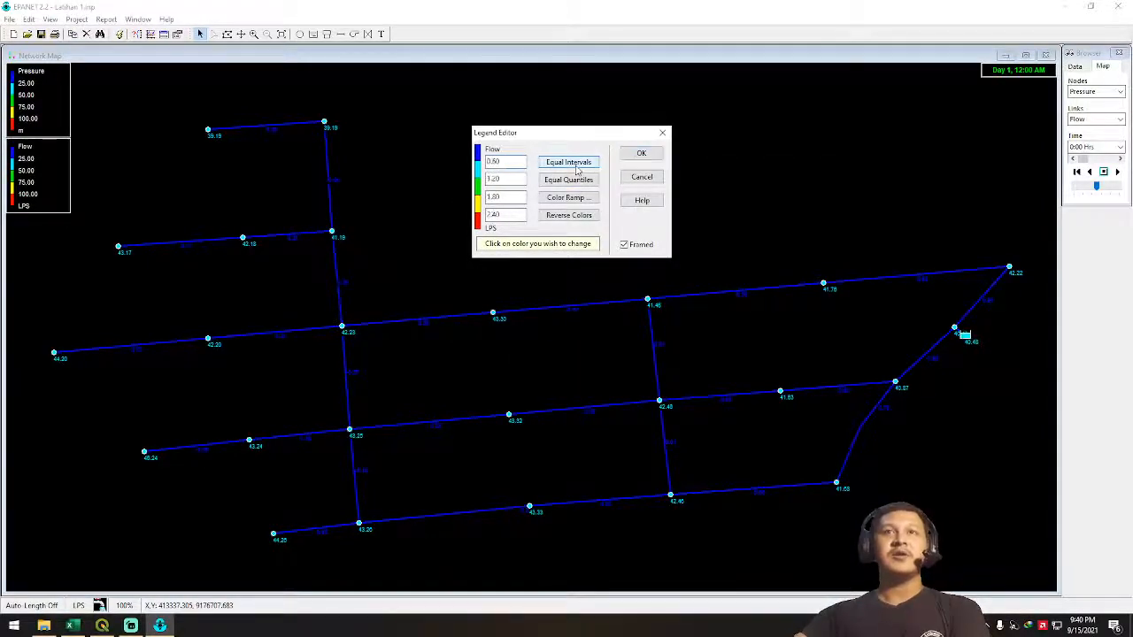
left_click(641, 154)
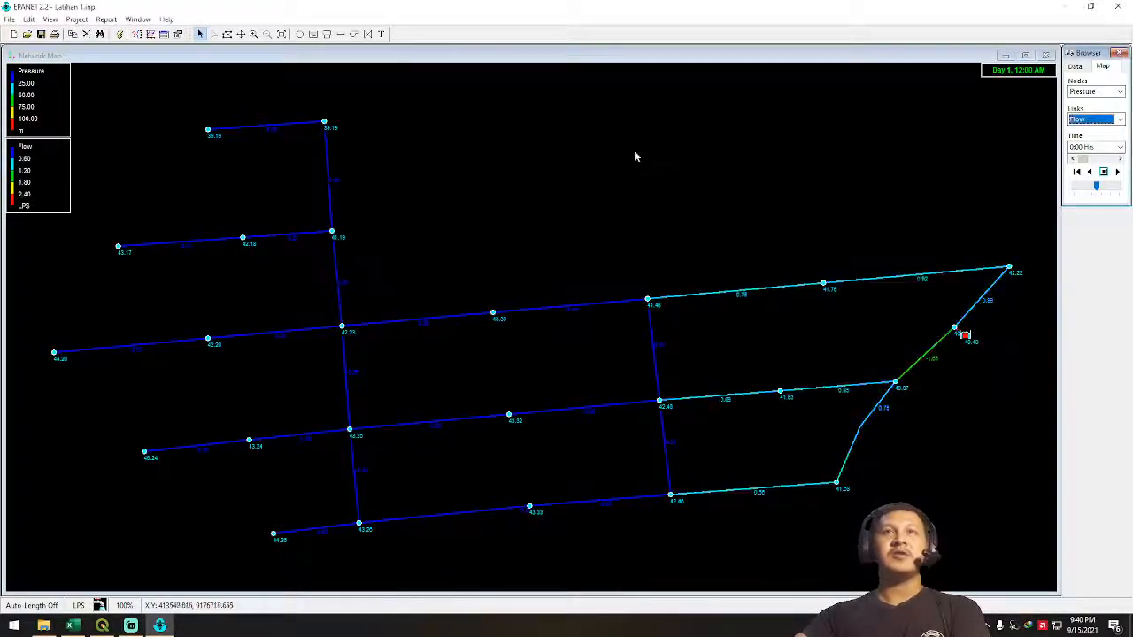
Reclassify the Pressure legend with equal intervals and apply it to the map.
double_click(33, 99)
left_click(582, 278)
left_click(636, 267)
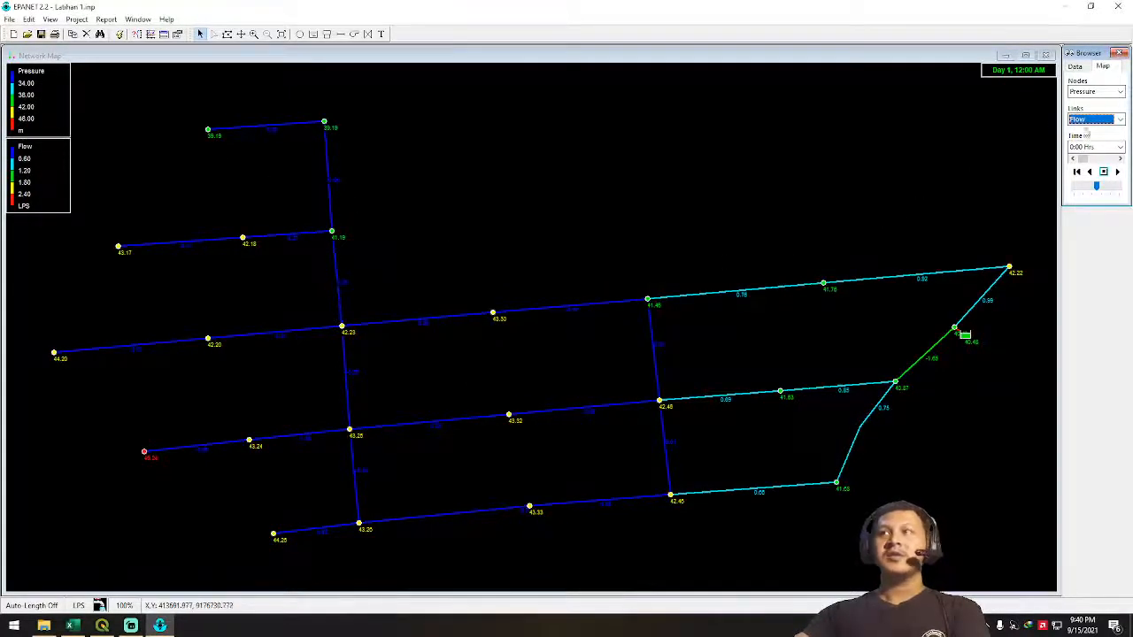
Play the simulation results forward in time on the network map from 0:00 hours.
left_click(1118, 172)
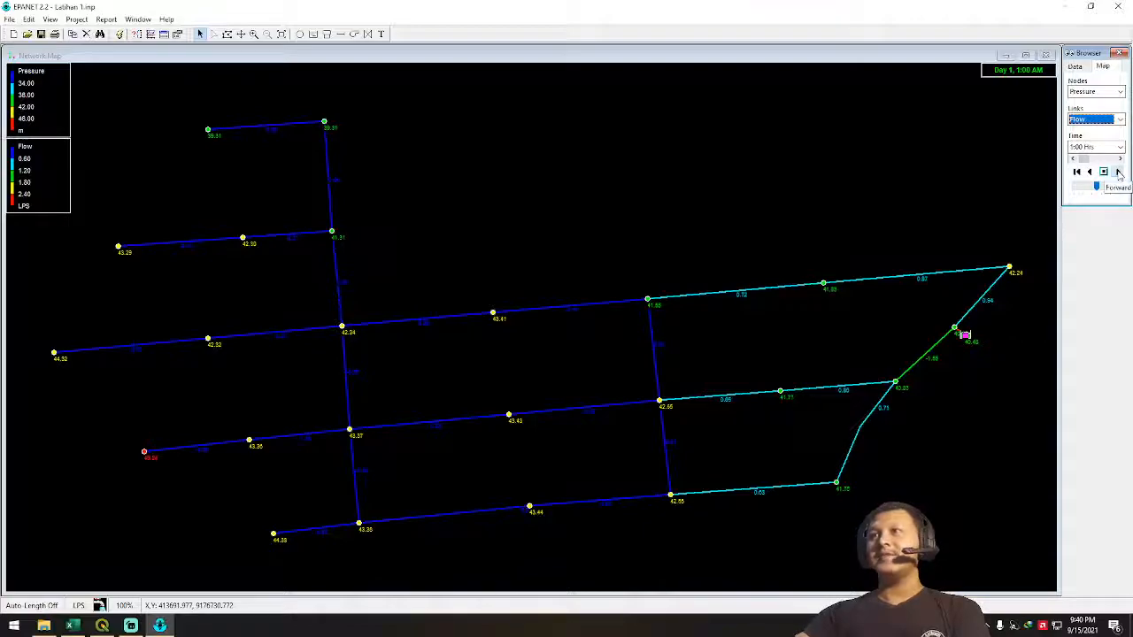